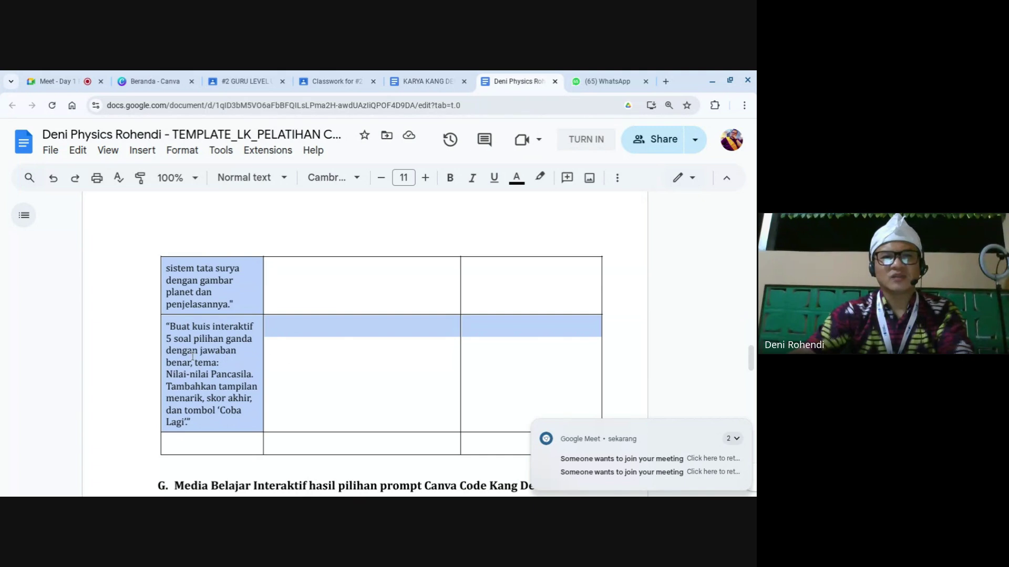
Delete the three selected table rows that contain the sample prompts, including the Pancasila interactive quiz prompt.
right_click(192, 356)
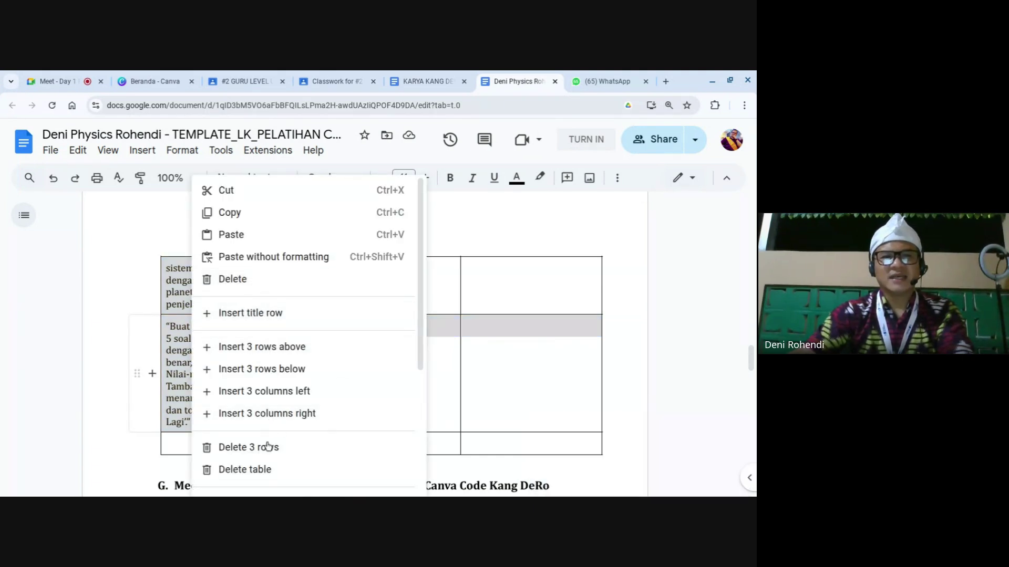
click(248, 447)
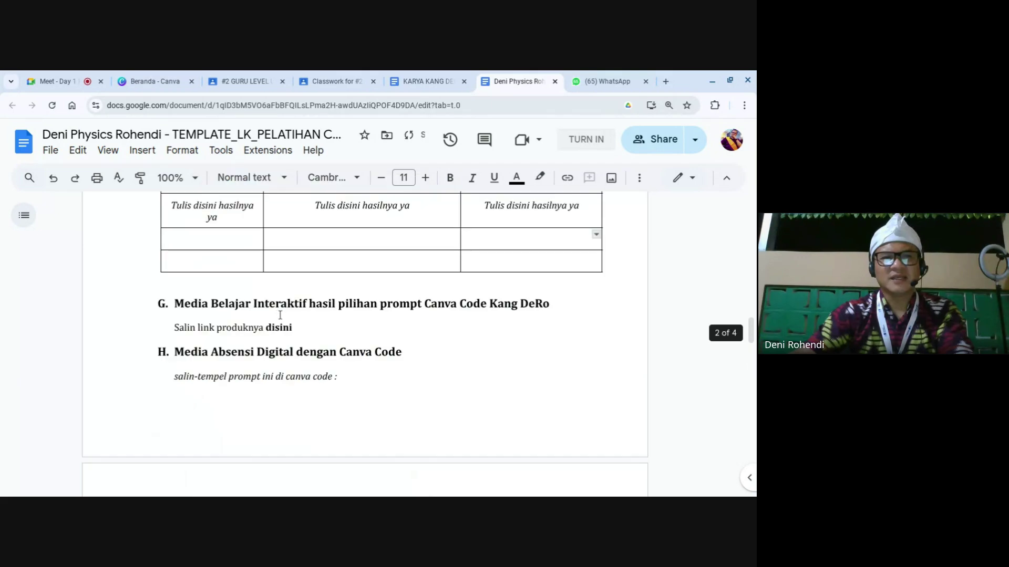
scroll(279, 315, up, 3)
scroll(279, 314, down, 1)
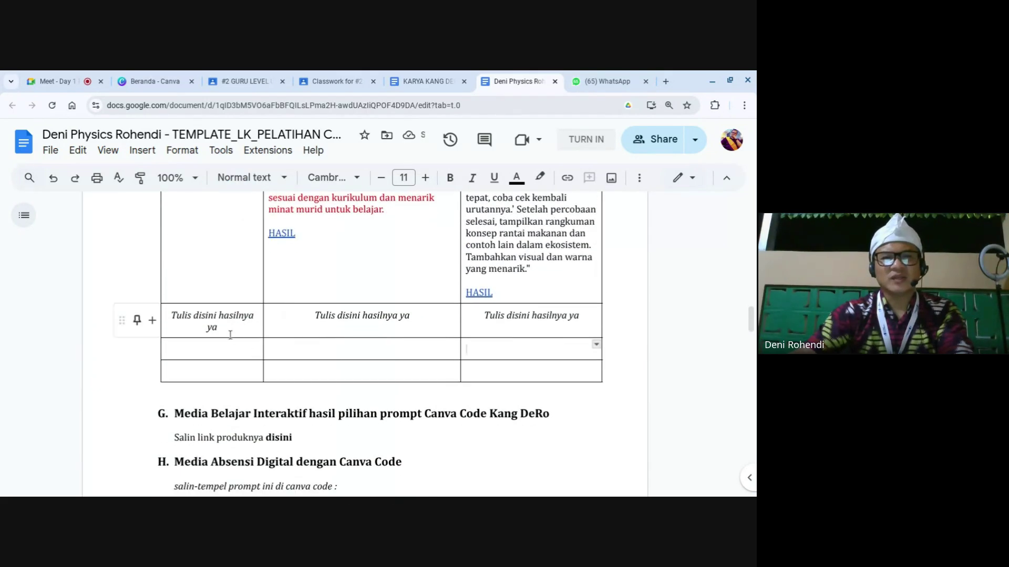
Delete the two empty rows beneath the "Tulis disini hasilnya ya" row of the prompt table.
scroll(280, 315, up, 5)
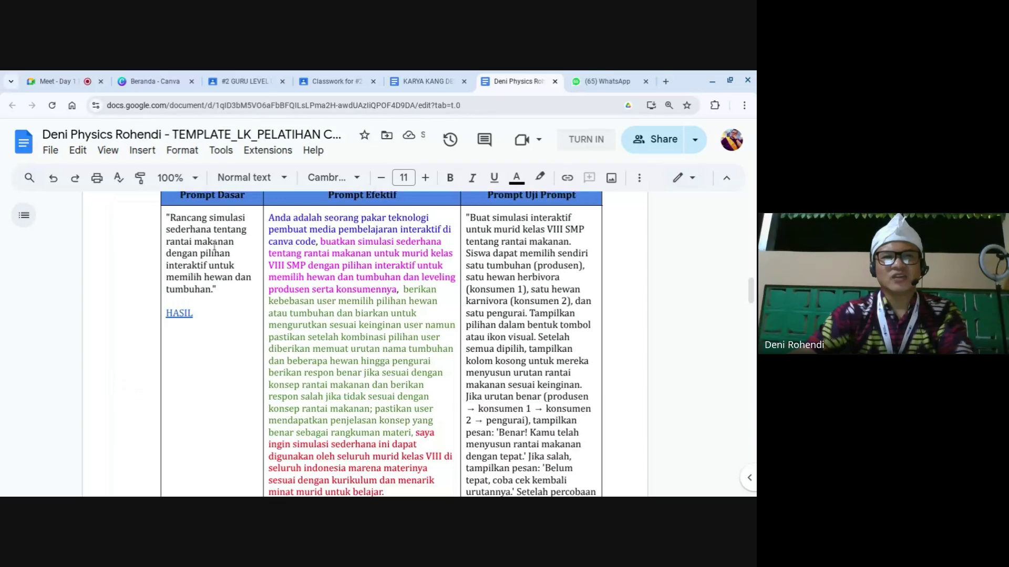
drag(265, 213, 531, 315)
scroll(299, 363, down, 5)
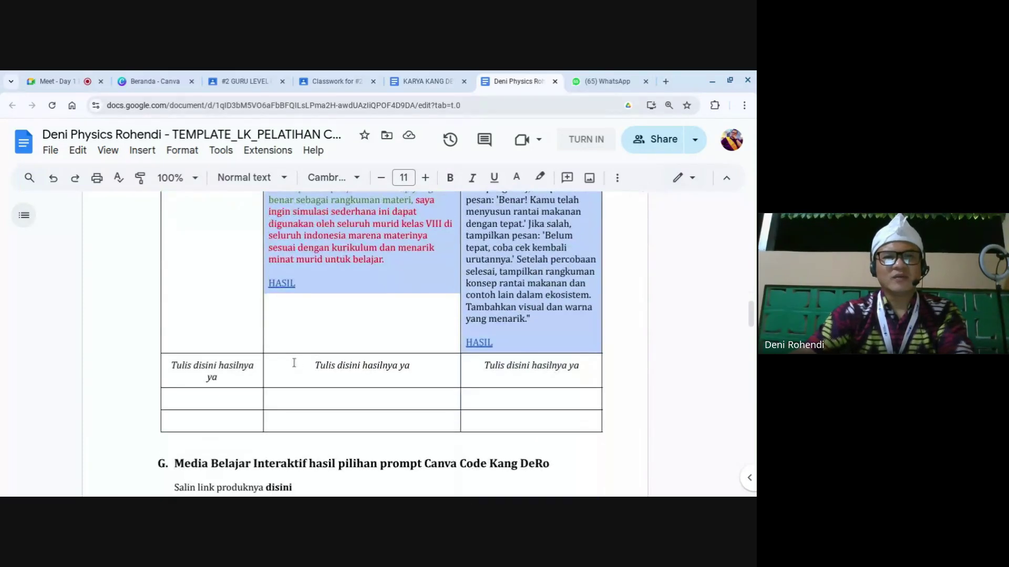
click(295, 363)
scroll(294, 363, down, 1)
drag(173, 314, 402, 329)
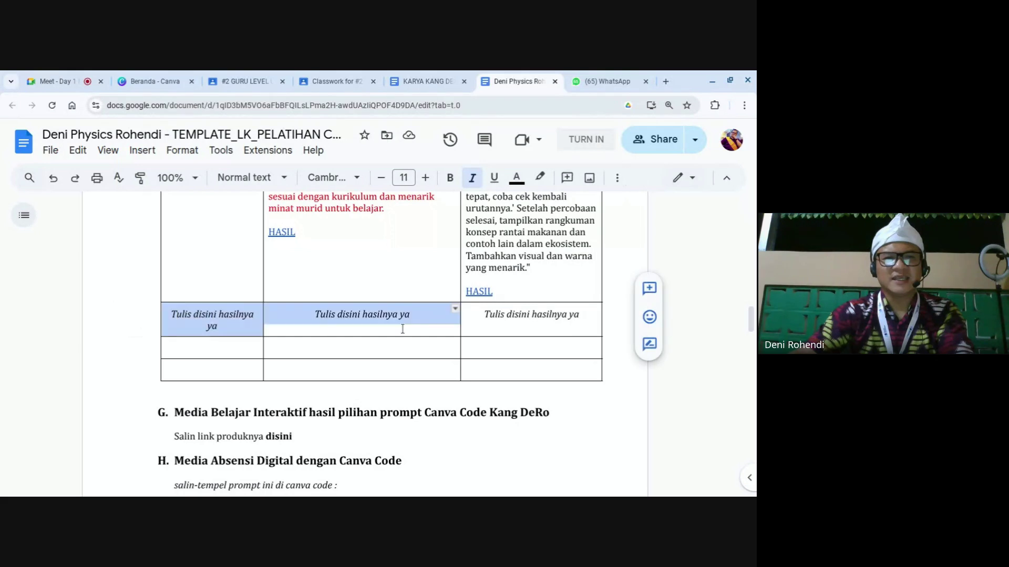
click(355, 349)
click(226, 353)
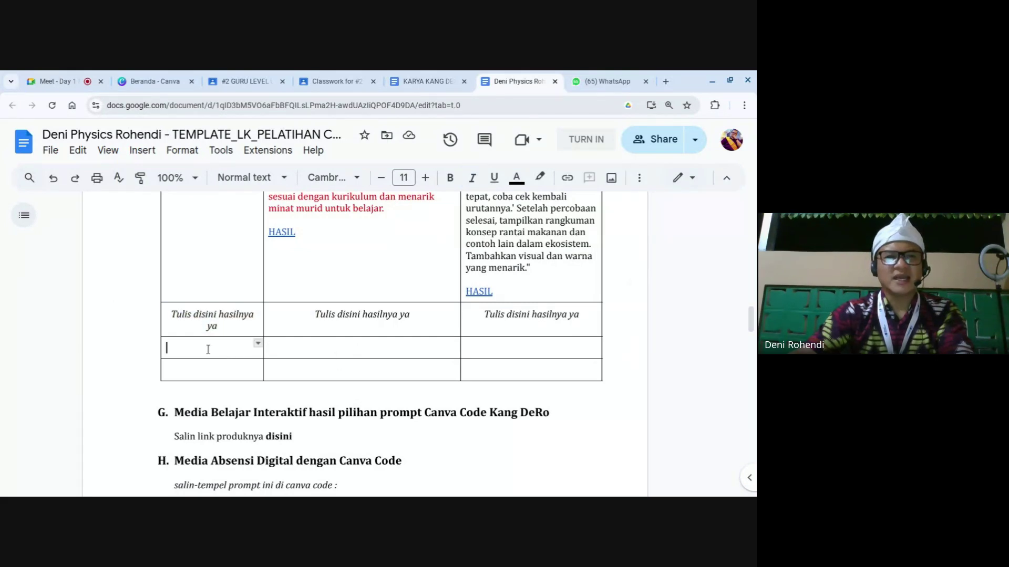
drag(246, 355, 488, 364)
right_click(418, 353)
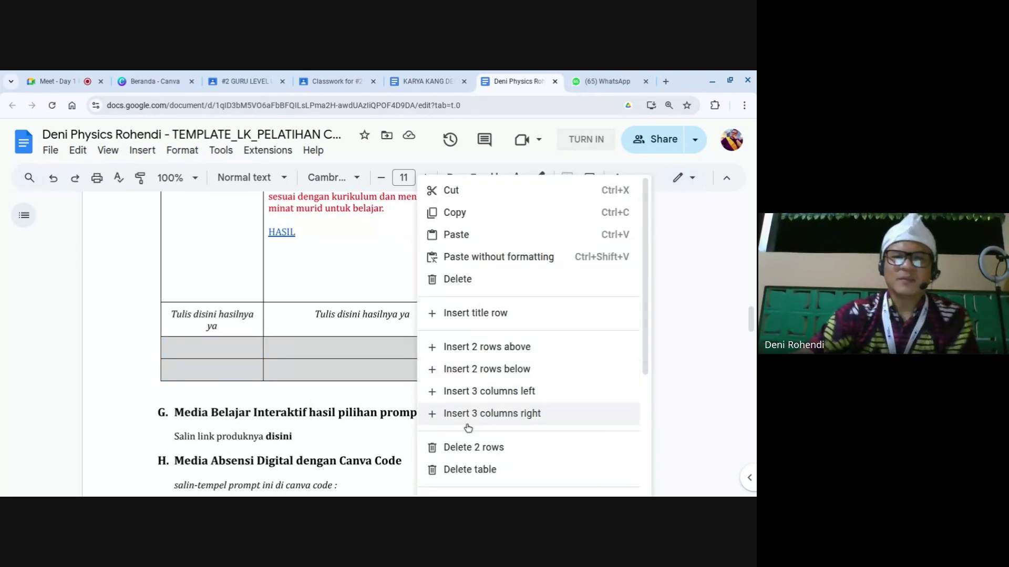
click(463, 447)
Review the "Tulis disini hasilnya ya" placeholders in the three result cells and the prompt examples above them.
scroll(327, 345, up, 2)
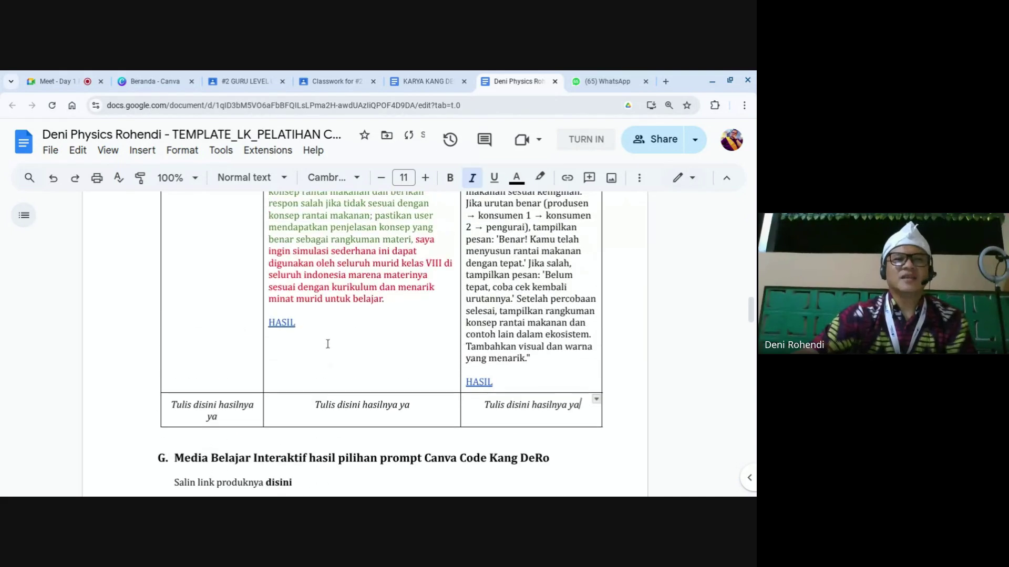
scroll(339, 400, down, 1)
drag(171, 389, 250, 396)
drag(315, 388, 393, 392)
drag(484, 389, 548, 382)
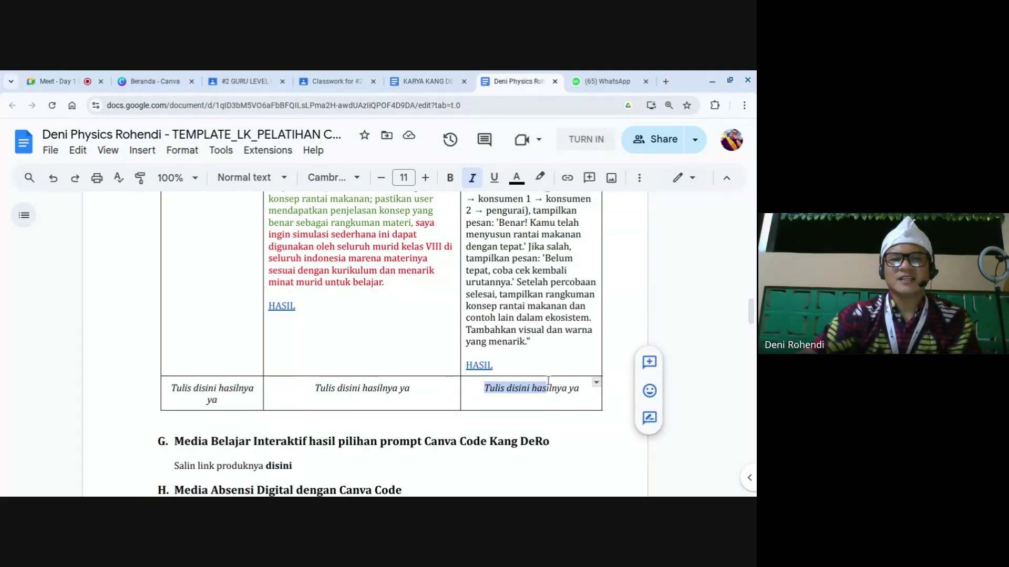
scroll(409, 373, up, 5)
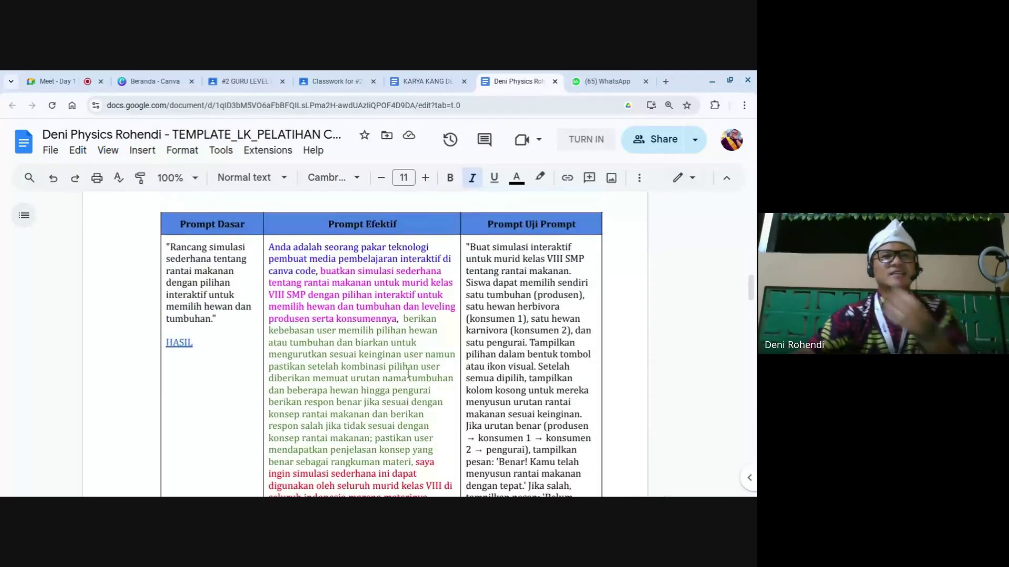
Switch to the completed example worksheet and examine its Prompt Dasar column in section F.
click(427, 82)
scroll(255, 351, down, 1)
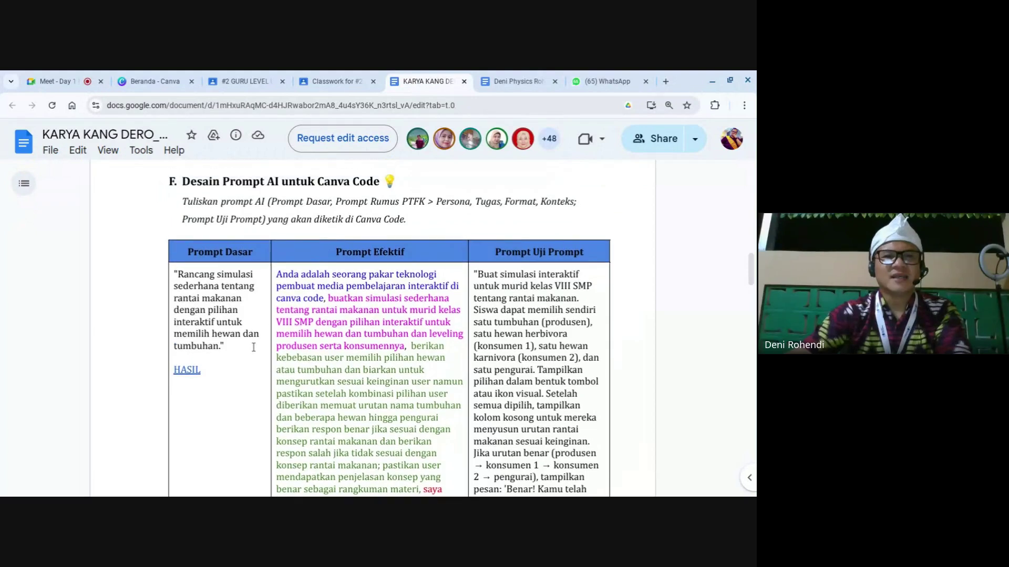
drag(175, 250, 238, 324)
click(205, 247)
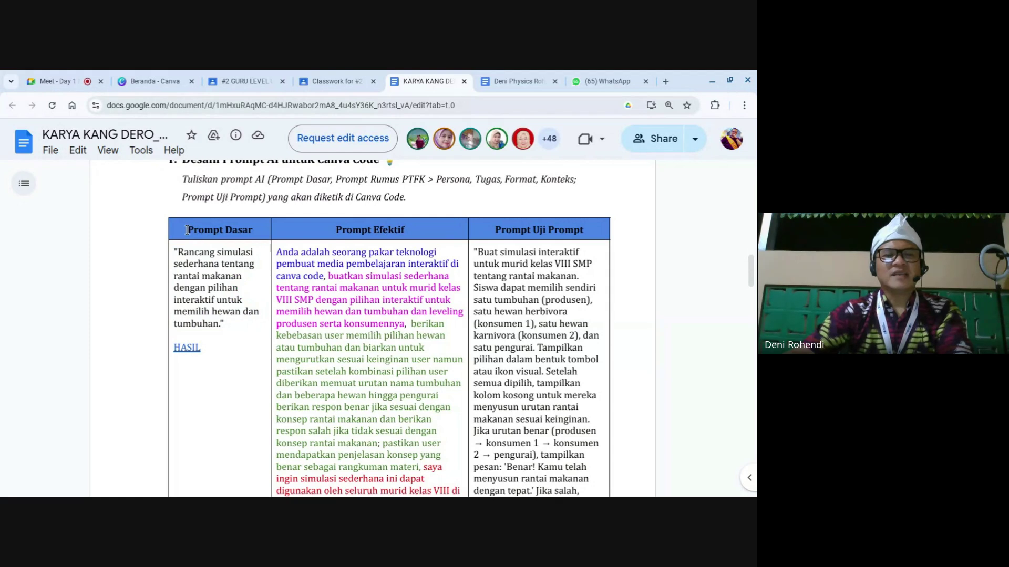
drag(187, 230, 252, 235)
click(232, 290)
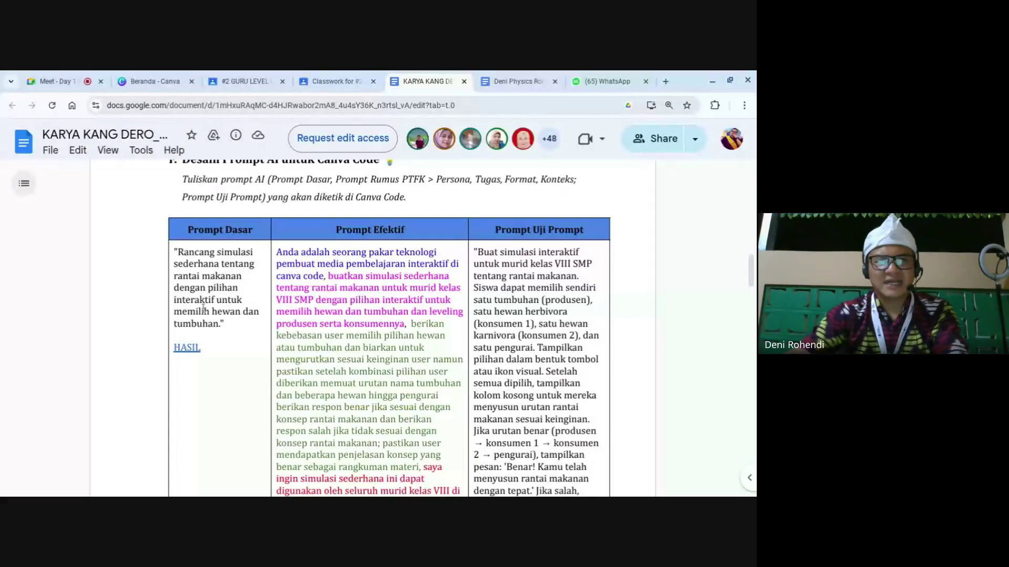
Examine the short media description written under section D of the example worksheet.
scroll(203, 308, up, 3)
scroll(260, 348, up, 6)
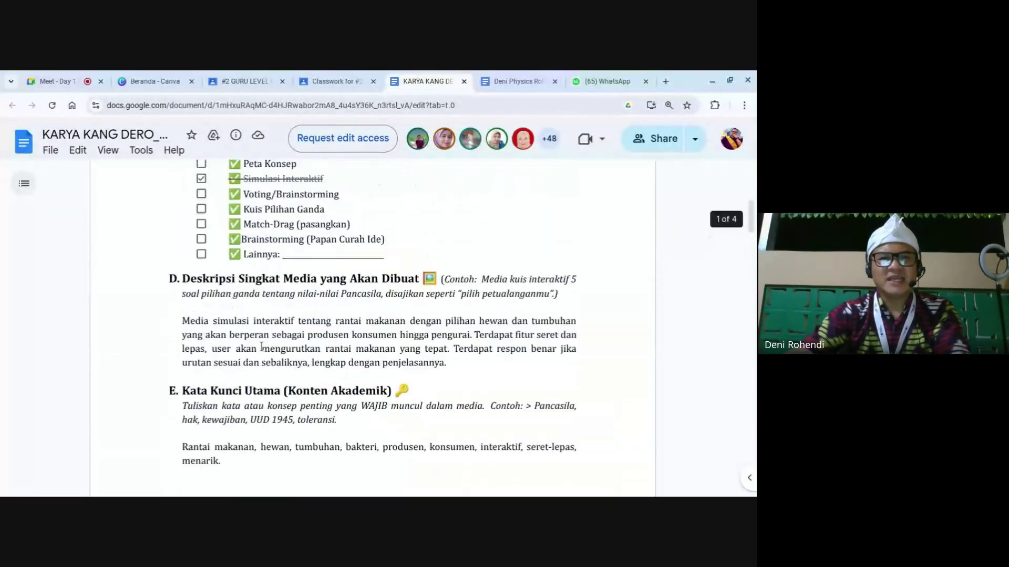
drag(182, 332, 466, 381)
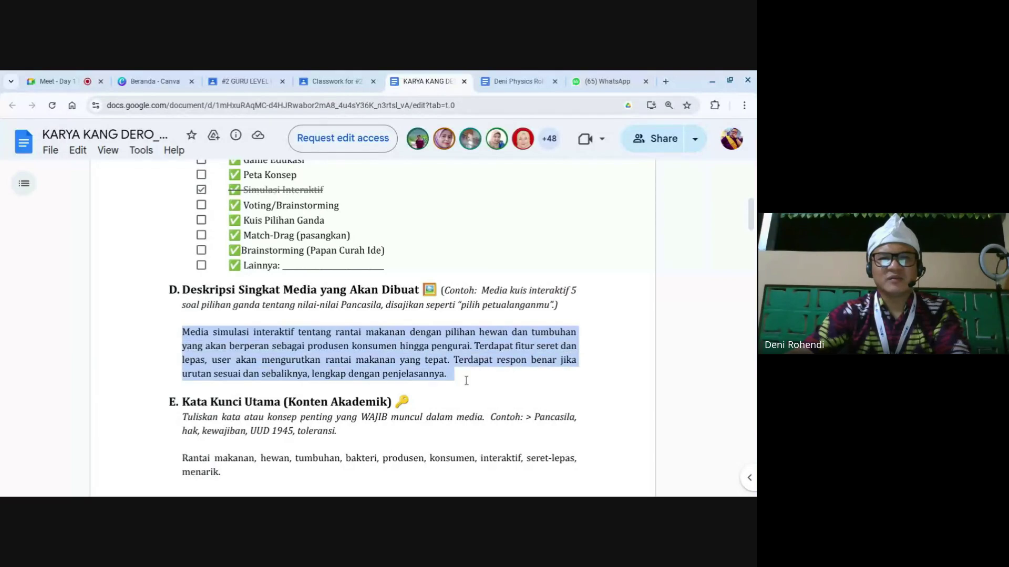
scroll(406, 347, up, 2)
scroll(265, 249, down, 4)
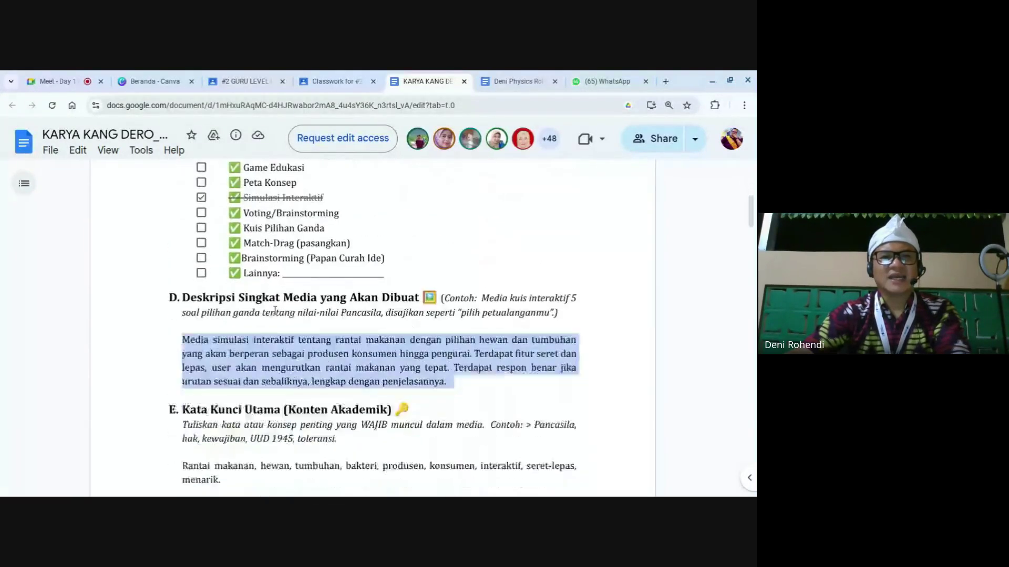
click(265, 249)
drag(182, 230, 459, 274)
click(395, 272)
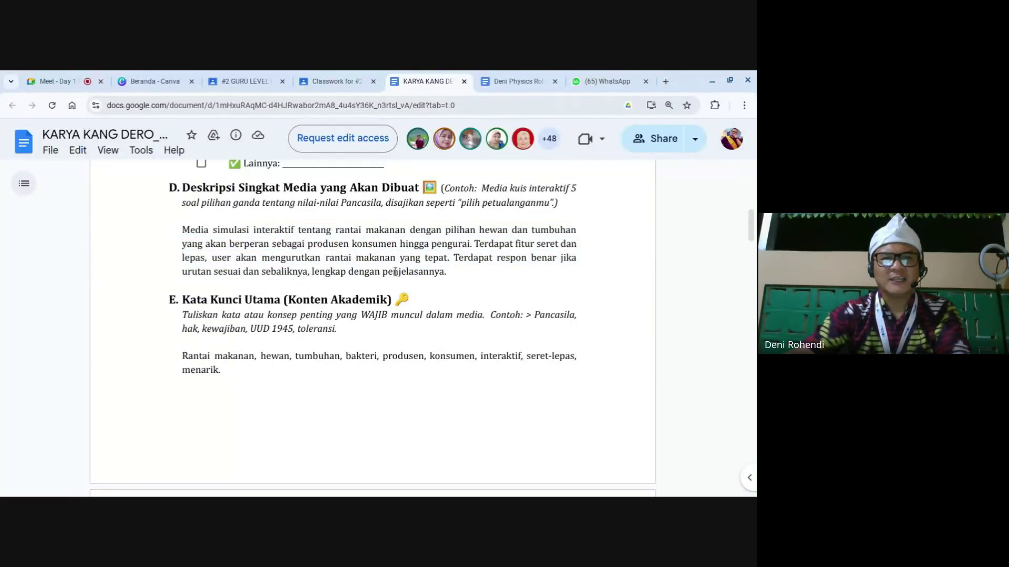
drag(176, 231, 454, 272)
click(268, 247)
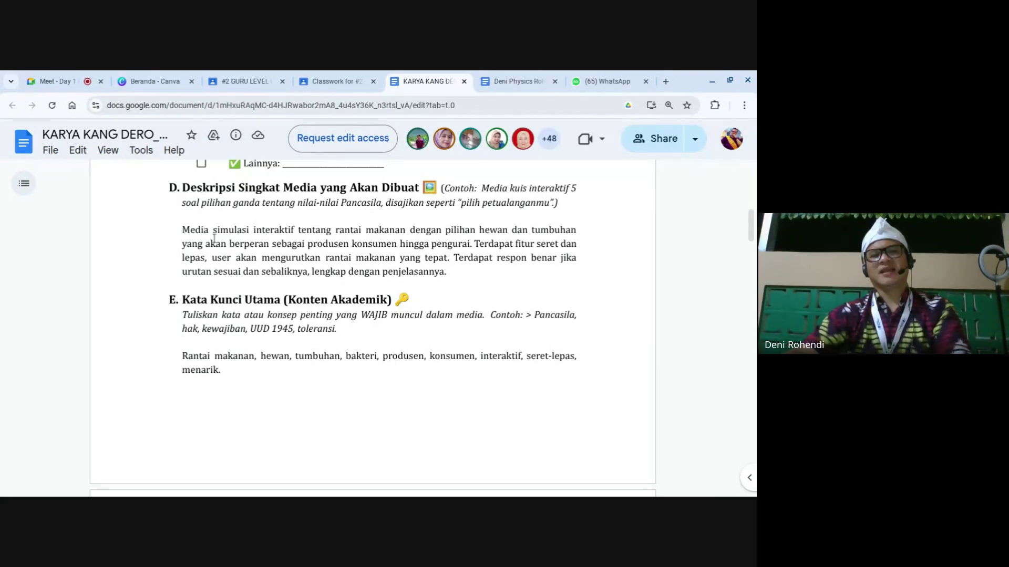
Examine the example Prompt Dasar text in section F and show the link preview of its HASIL entry.
scroll(200, 261, down, 10)
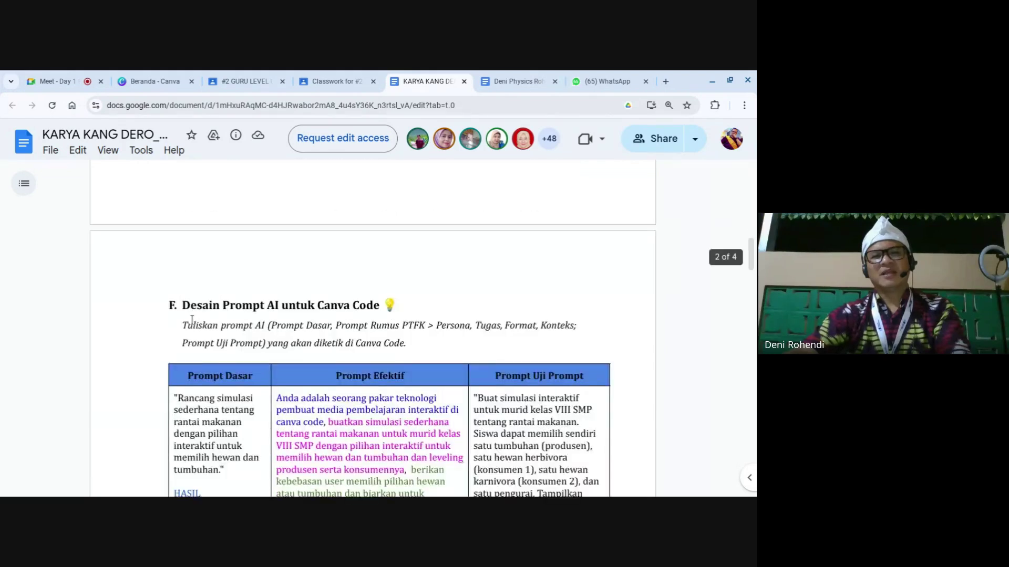
double_click(179, 246)
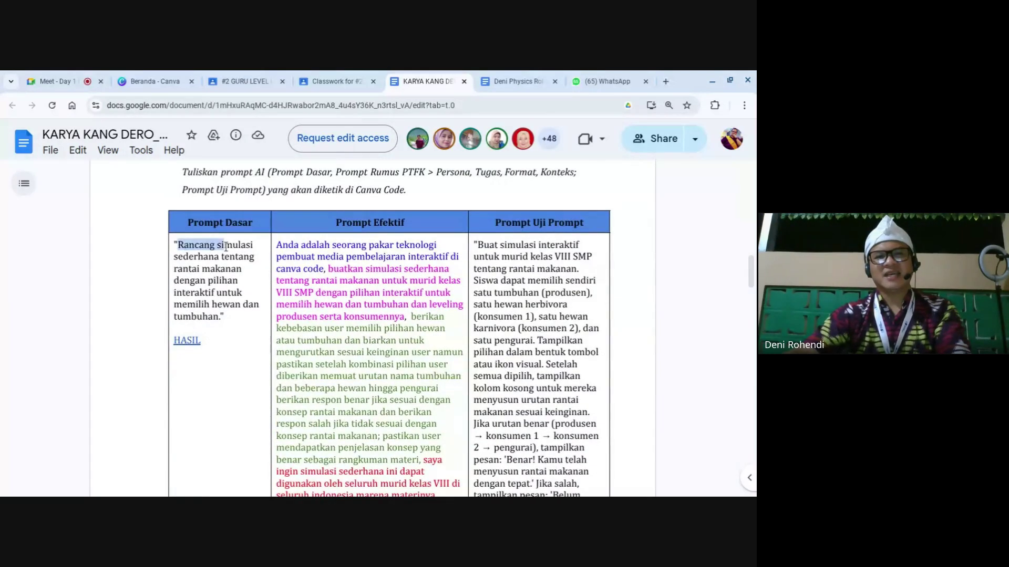
click(217, 260)
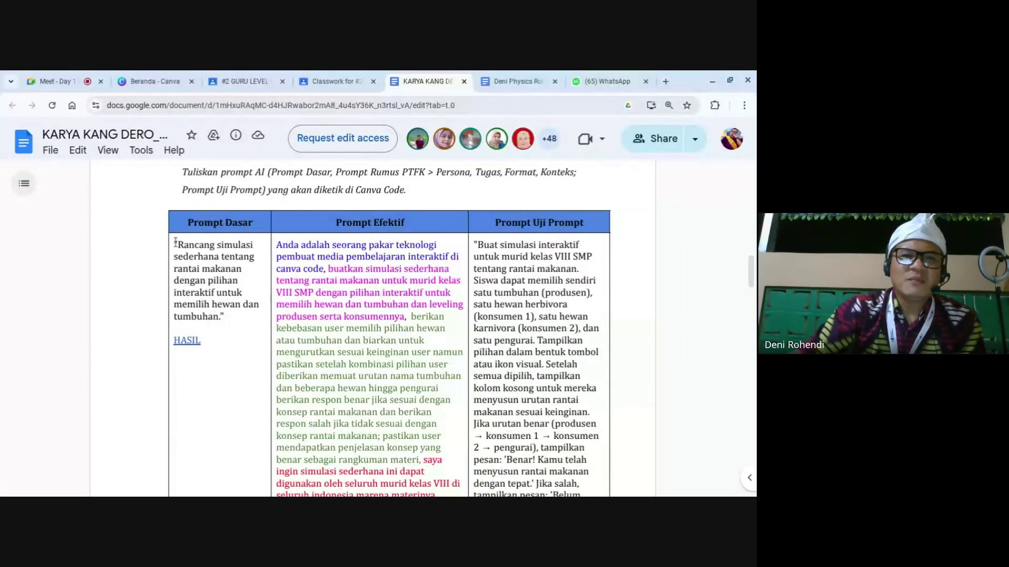
drag(175, 242, 240, 314)
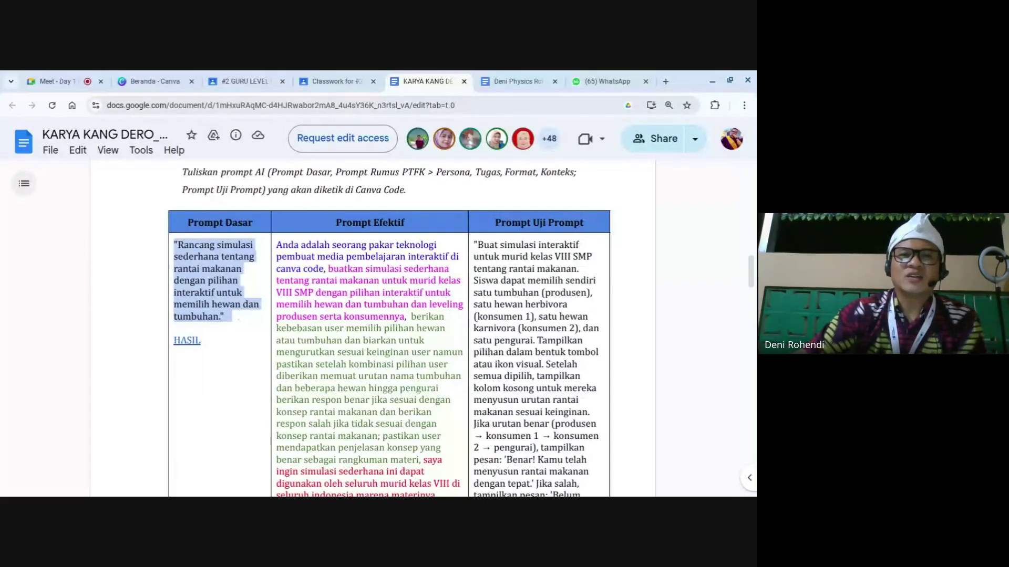
click(180, 261)
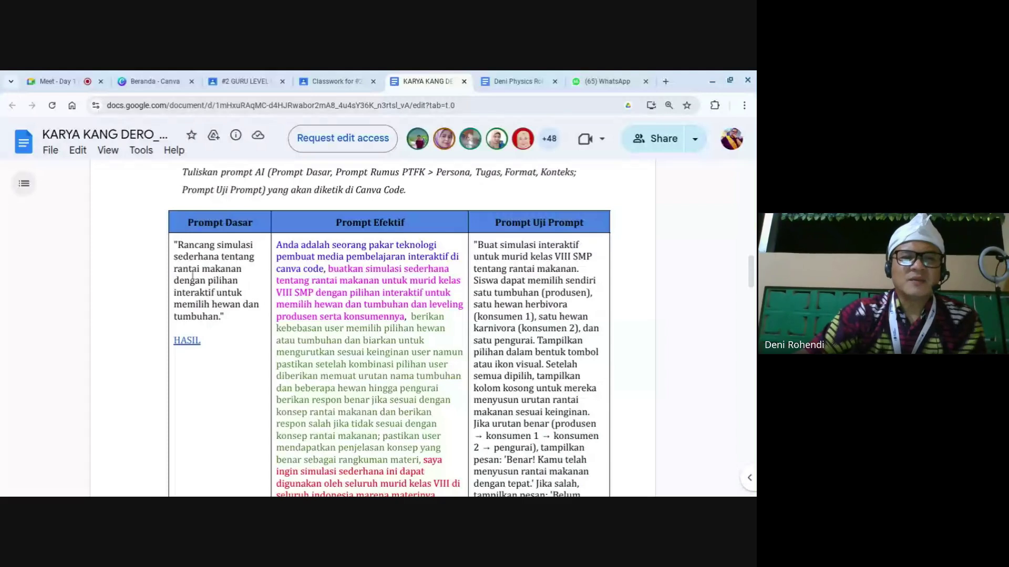
scroll(180, 261, down, 1)
drag(175, 238, 236, 312)
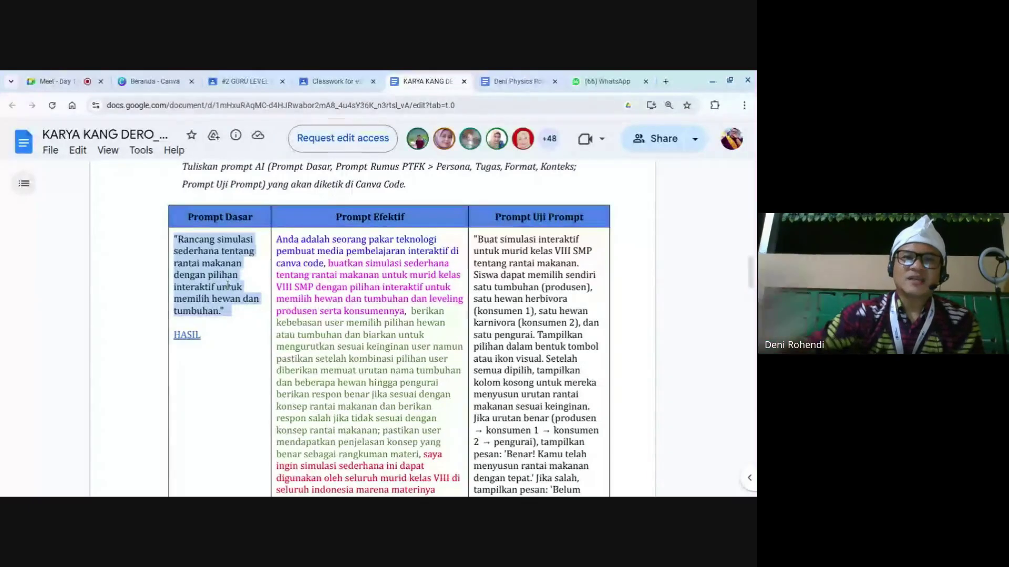
click(191, 350)
click(187, 336)
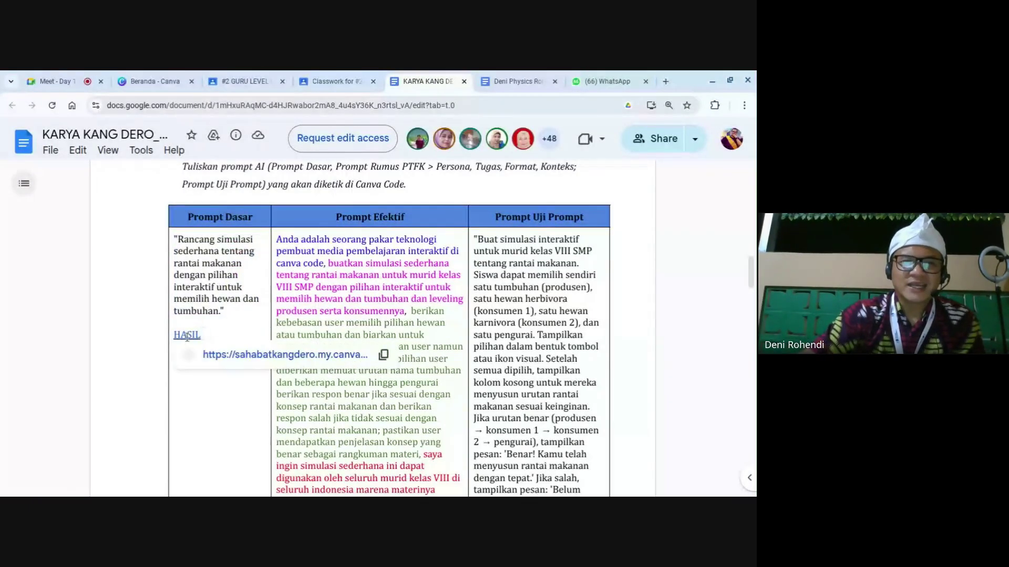
click(211, 328)
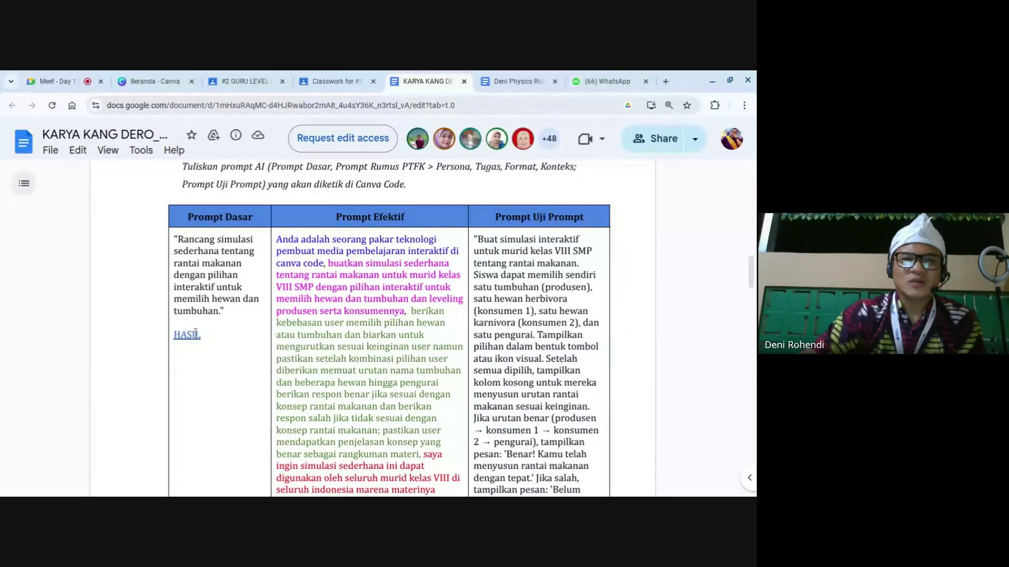
click(188, 335)
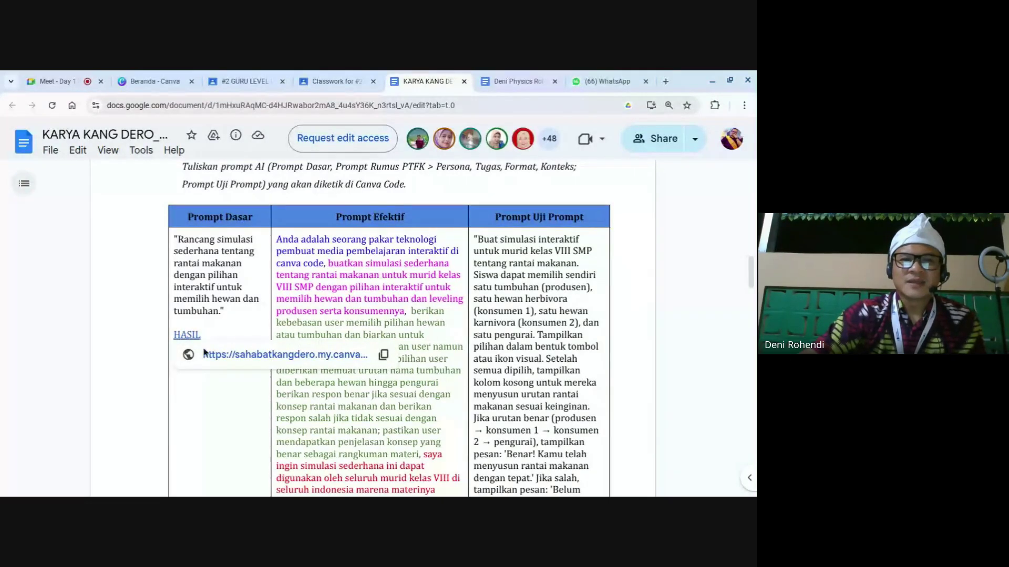
Return to the template worksheet and replace the Prompt Dasar placeholder with "Rancang ......." and "HASIL" on a new line.
click(512, 82)
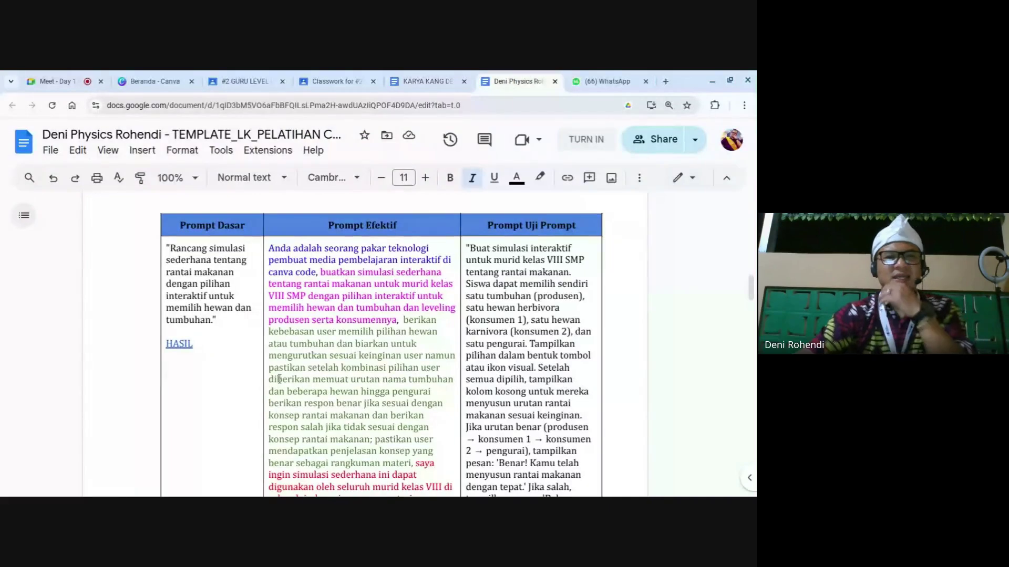
scroll(251, 388, down, 8)
drag(198, 281, 241, 285)
text(Ra)
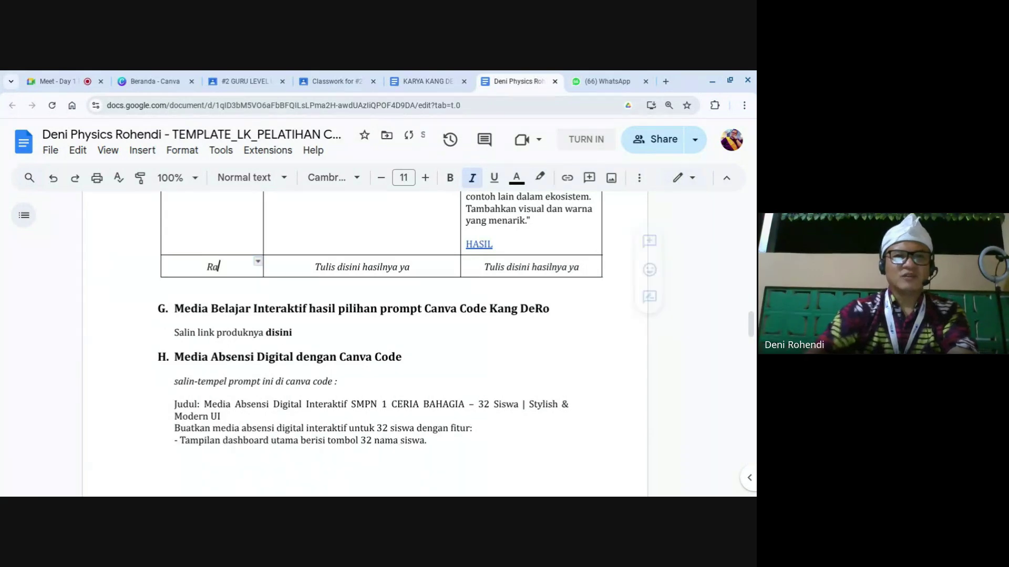
text(ncang )
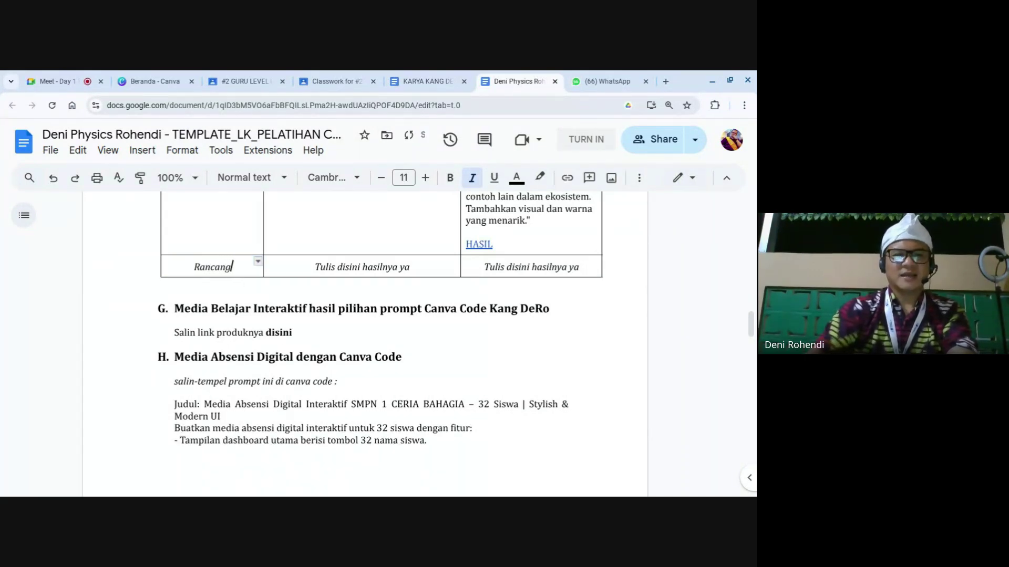
text(.......)
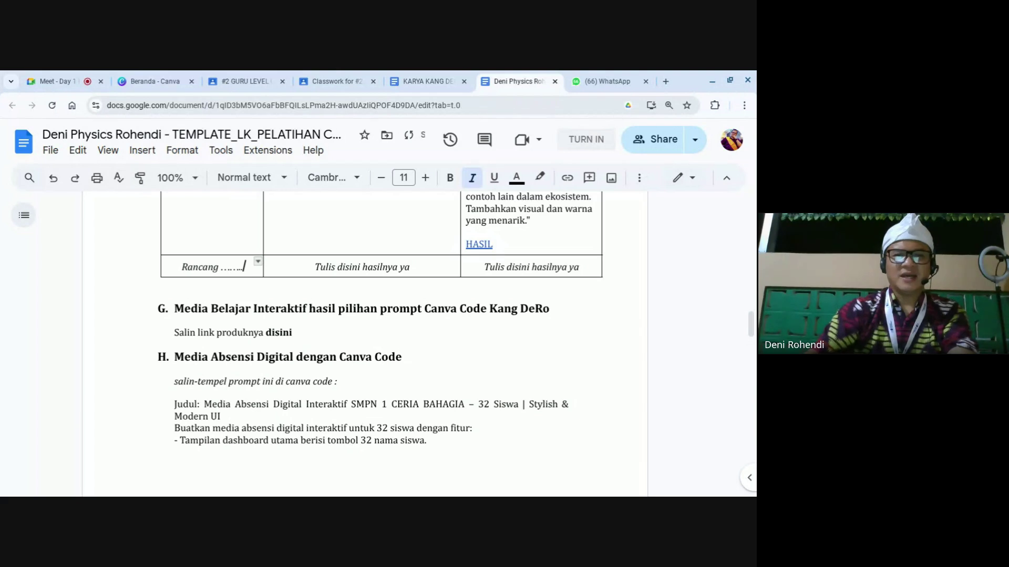
key(Return)
text(HASIL)
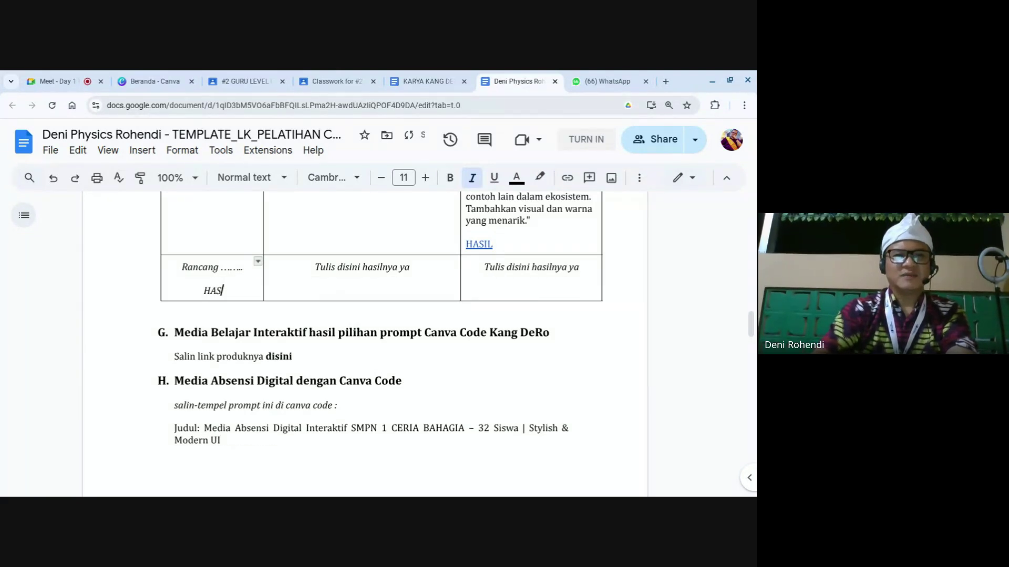
Make the word "HASIL" in the Prompt Dasar result cell bold.
key(shift+Left)
key(shift+Left)
key(shift+Left)
key(shift+Left)
key(shift+Left)
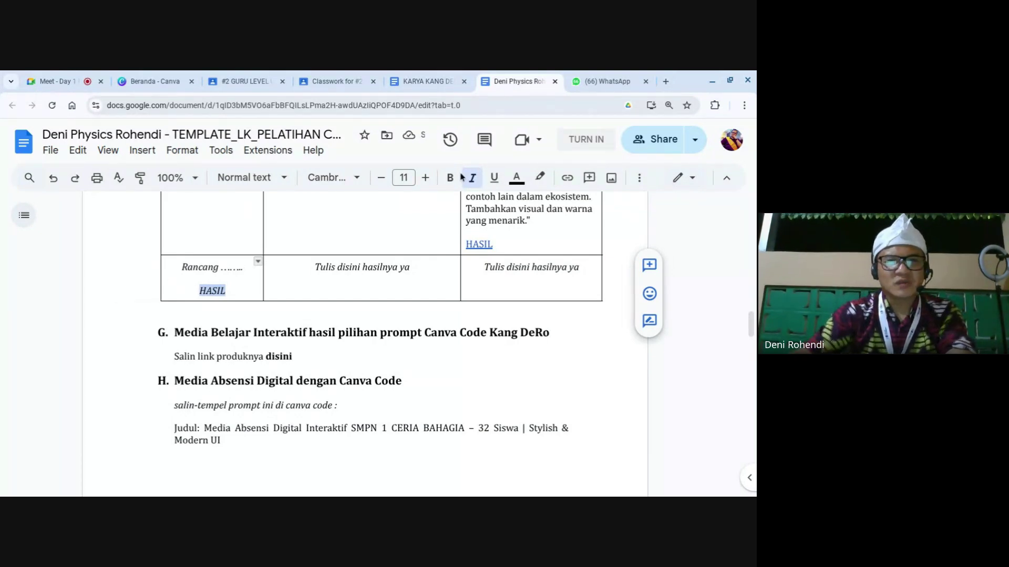
key(ctrl+b)
click(246, 283)
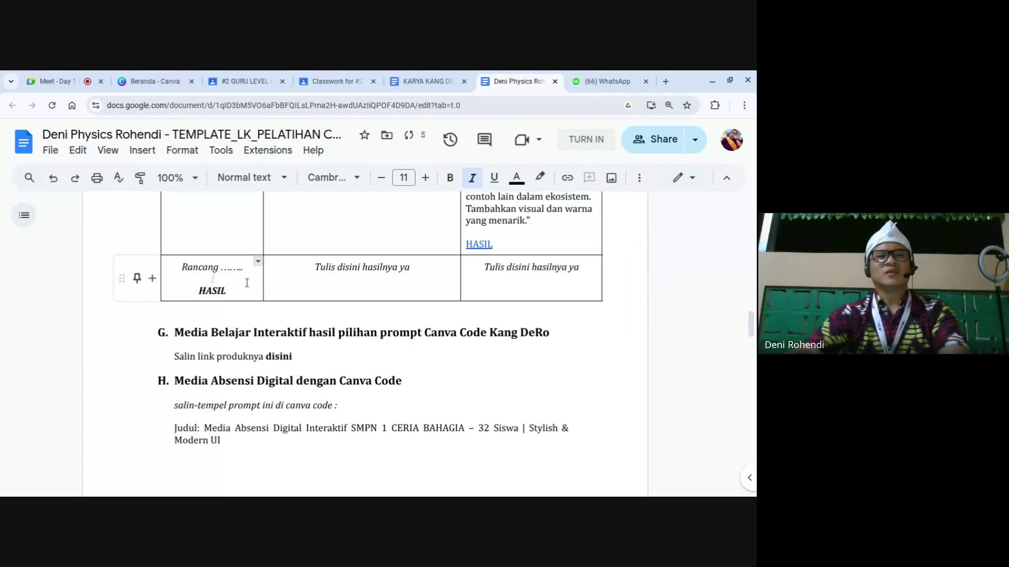
drag(179, 266, 238, 267)
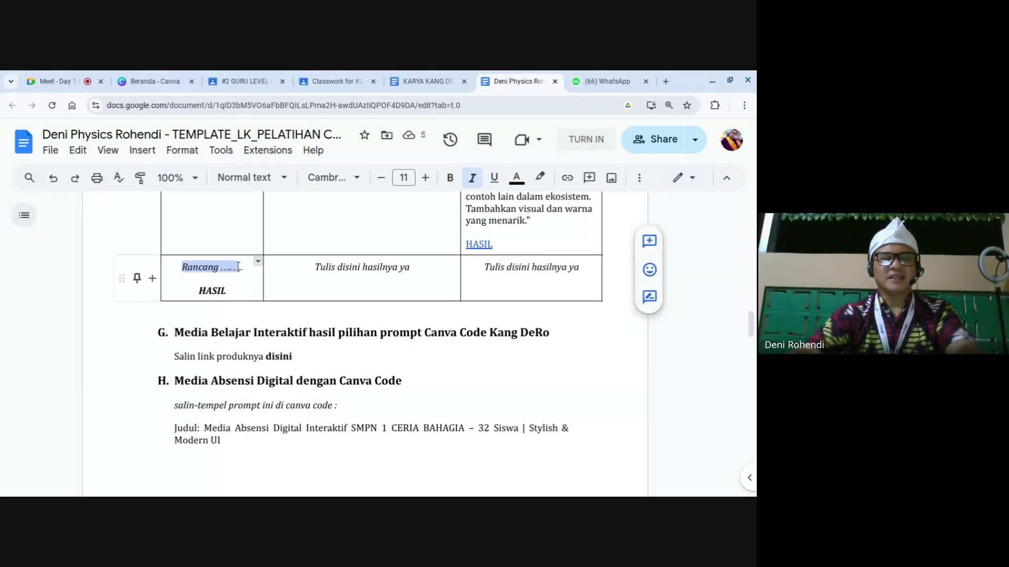
click(222, 289)
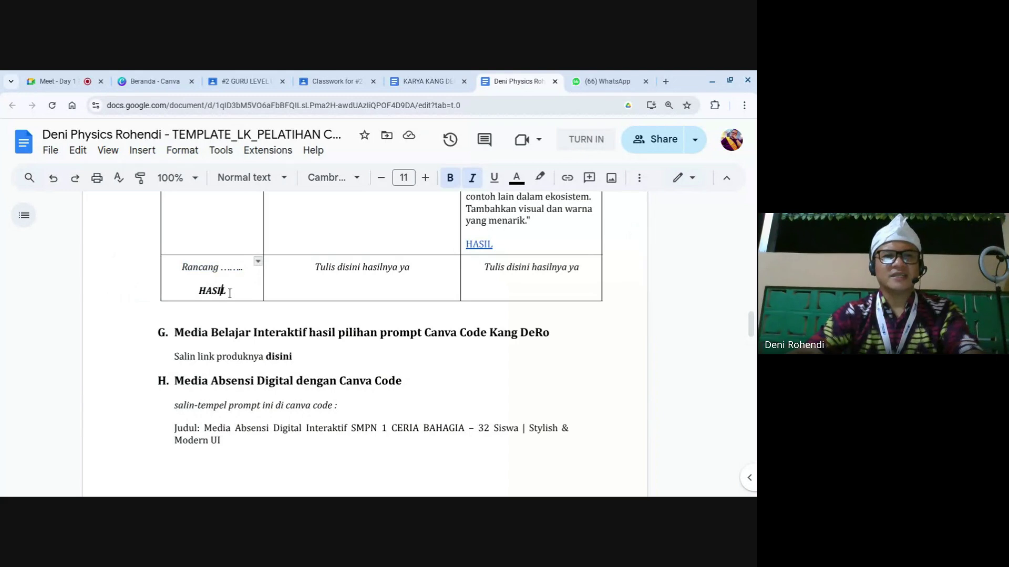
double_click(215, 290)
click(206, 287)
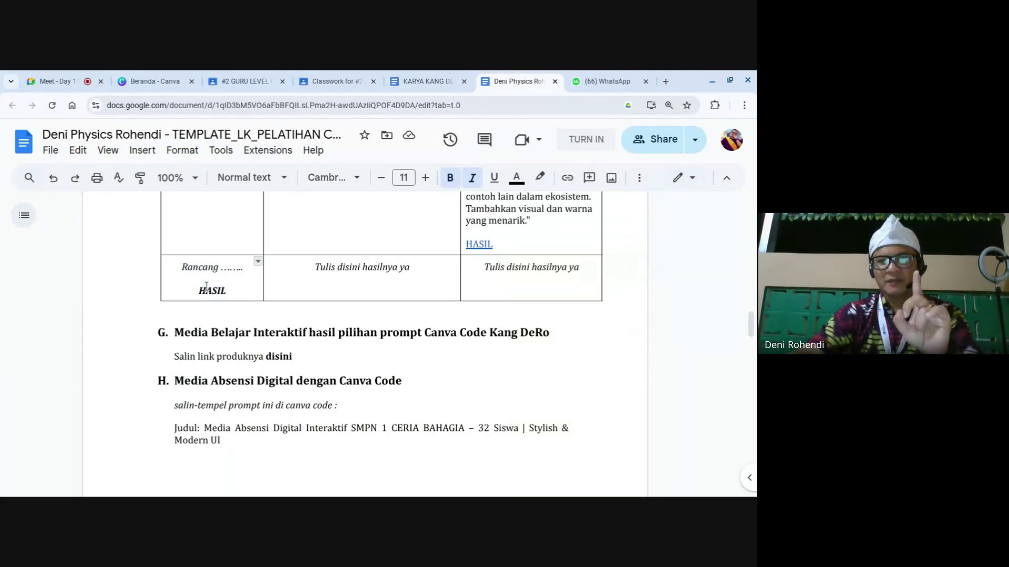
Check the in-call messages in Google Meet and the prompt table in the example worksheet.
click(53, 81)
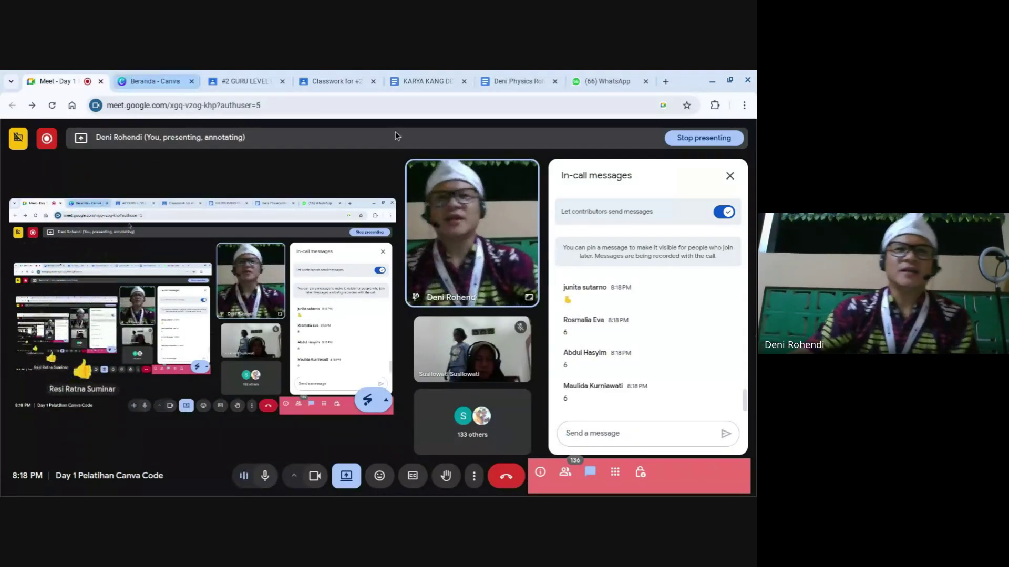
click(416, 81)
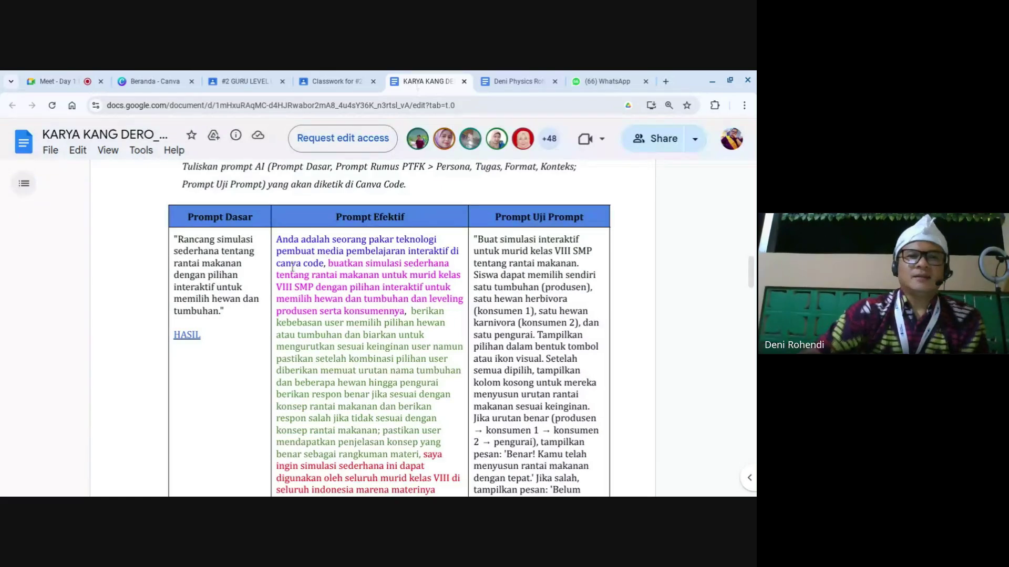
Return to the template worksheet and tick "Peta Konsep" in the section C list of interactive media types.
click(519, 82)
scroll(280, 376, up, 15)
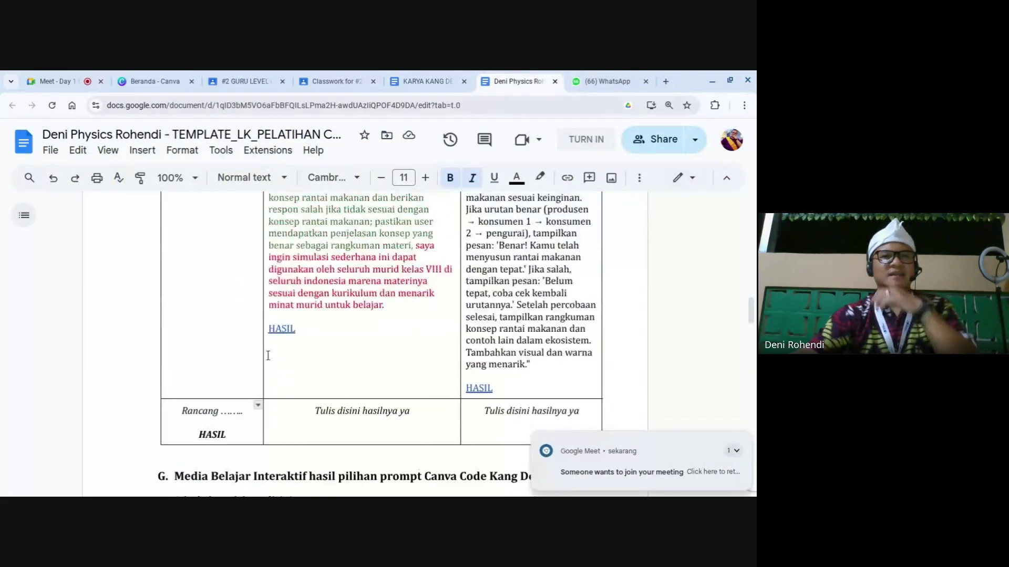
scroll(224, 314, up, 5)
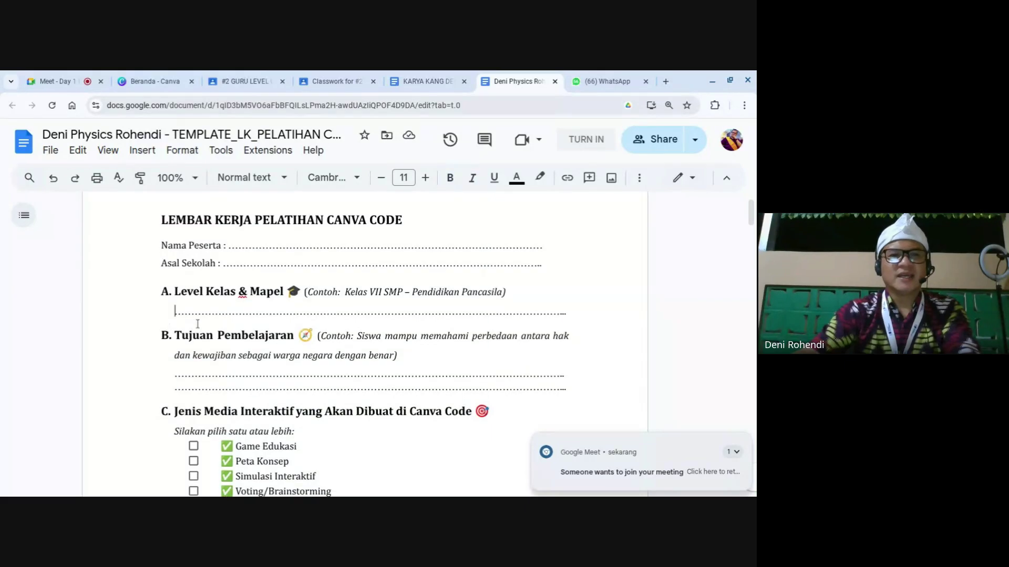
scroll(200, 277, down, 1)
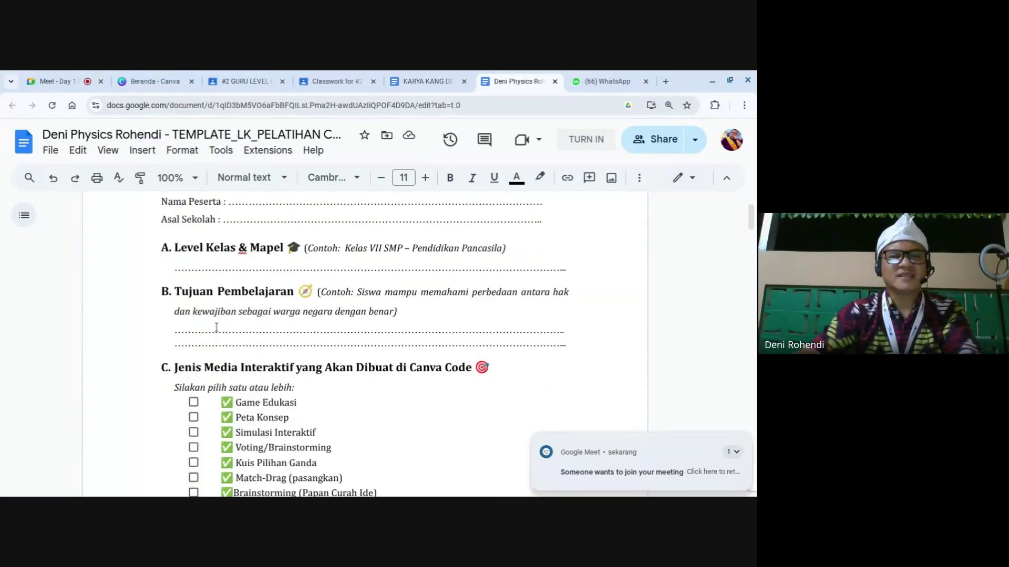
scroll(216, 327, down, 3)
scroll(216, 328, down, 1)
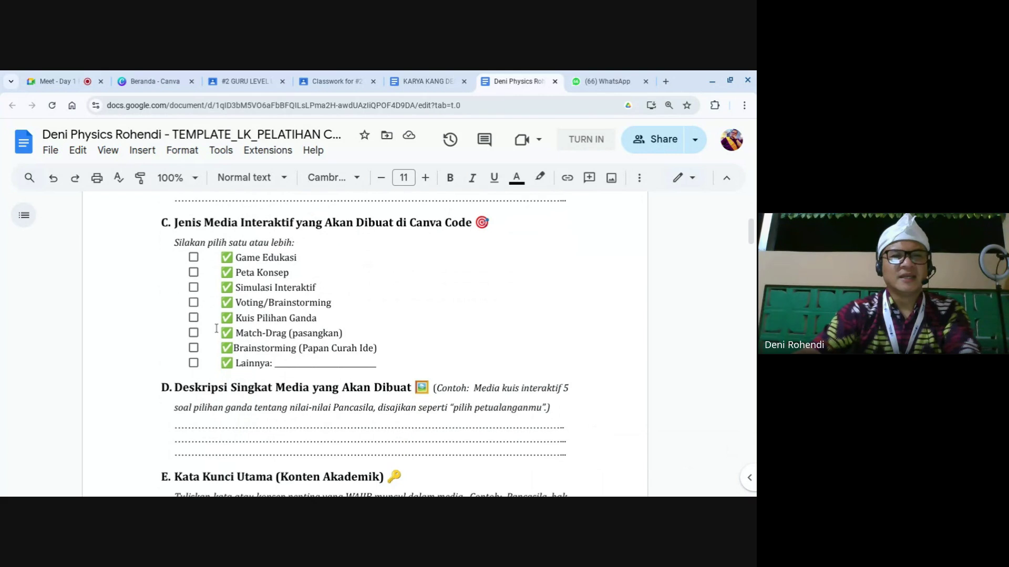
click(195, 274)
Place the text cursor between "Rancang" and the dots in the Prompt Dasar result cell of the section F table.
scroll(202, 257, down, 1)
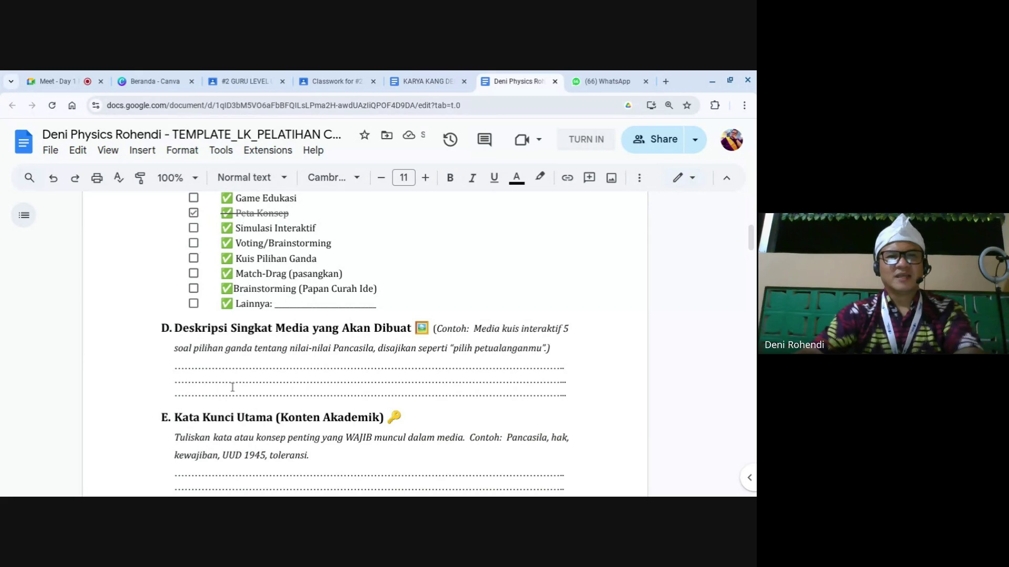
scroll(164, 361, down, 1)
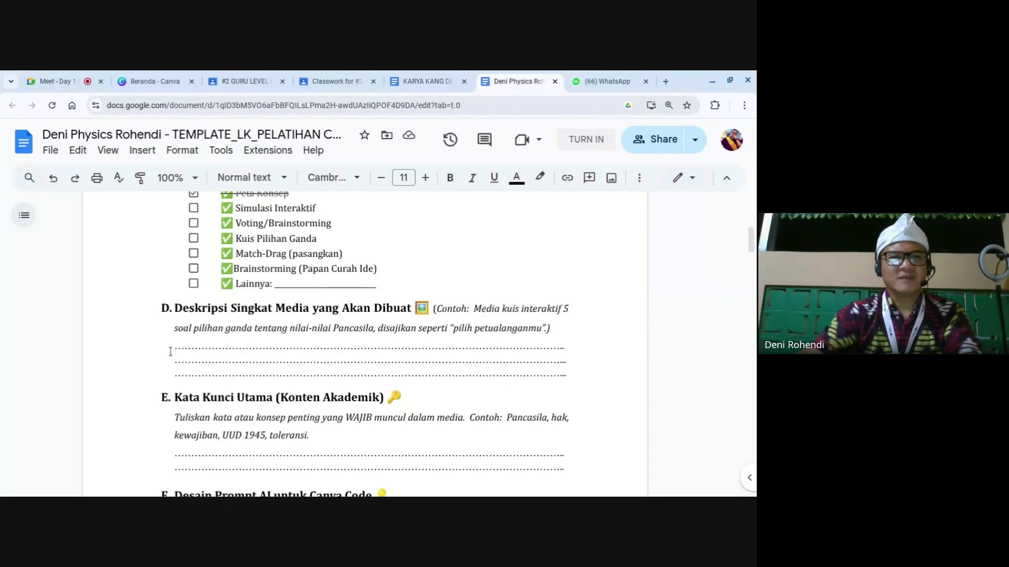
scroll(194, 339, down, 2)
scroll(193, 354, down, 10)
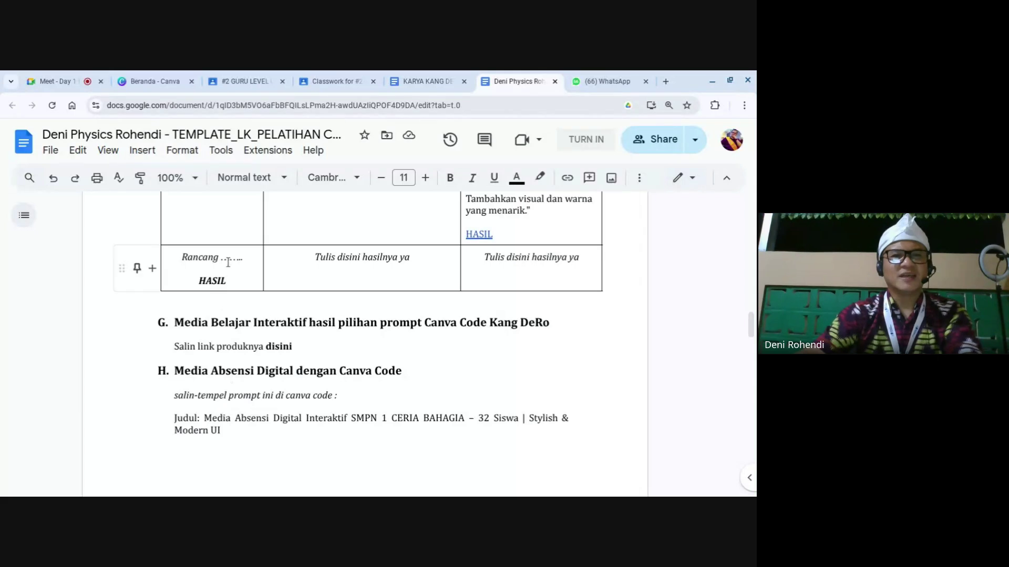
click(221, 258)
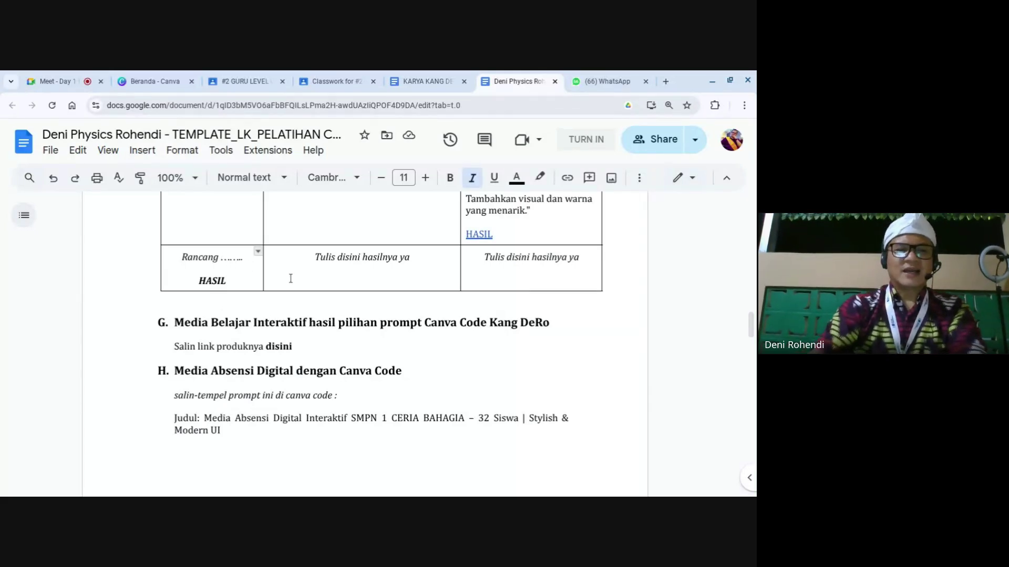
text(sebuah)
key(BackSpace)
key(BackSpace)
key(BackSpace)
key(BackSpace)
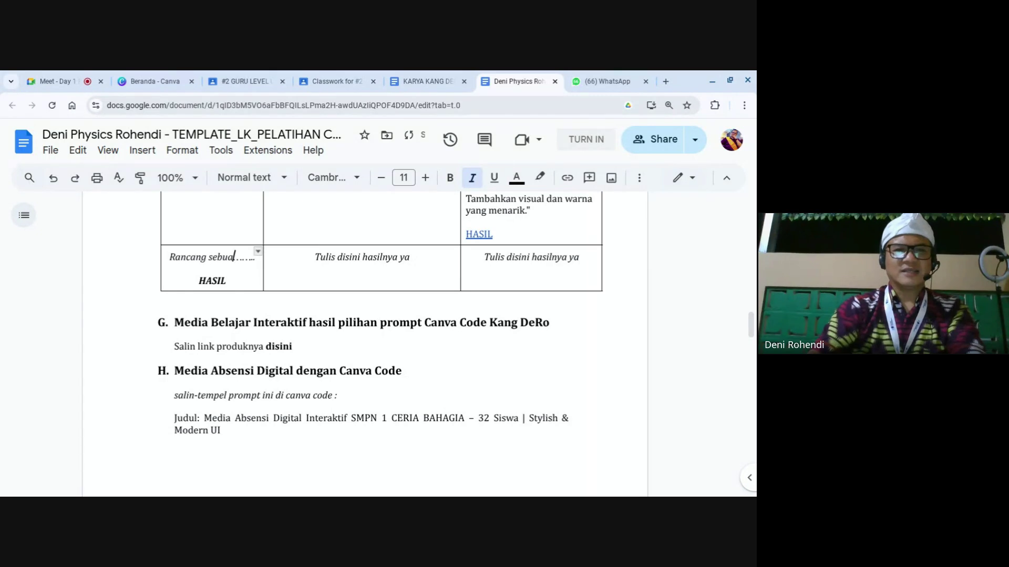
key(BackSpace)
Continue the Prompt Dasar text after "Rancang" with "peta konsep interaktif tentang rantai makanan".
text(peta kons)
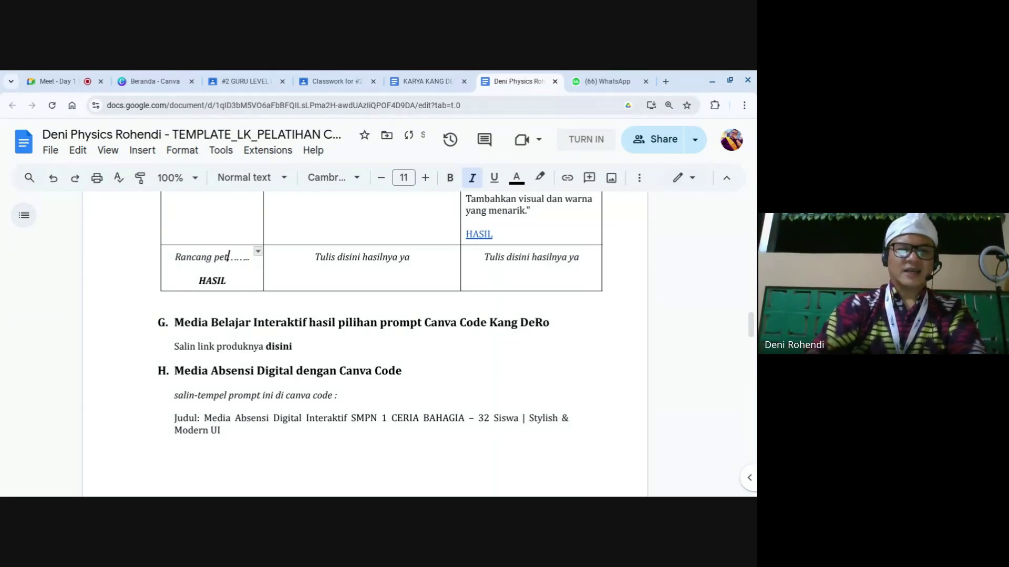
text(ep int)
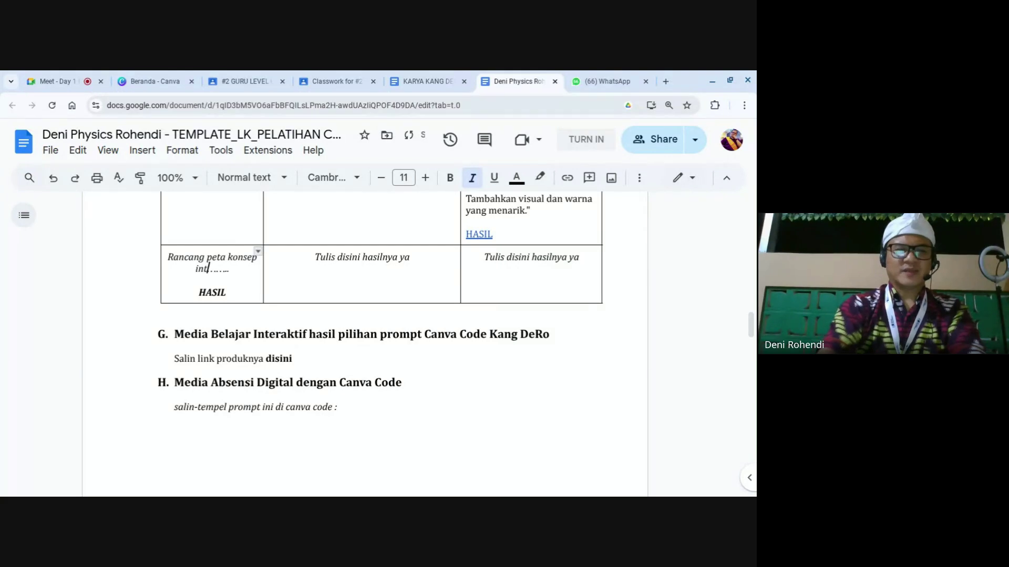
text(eraktif)
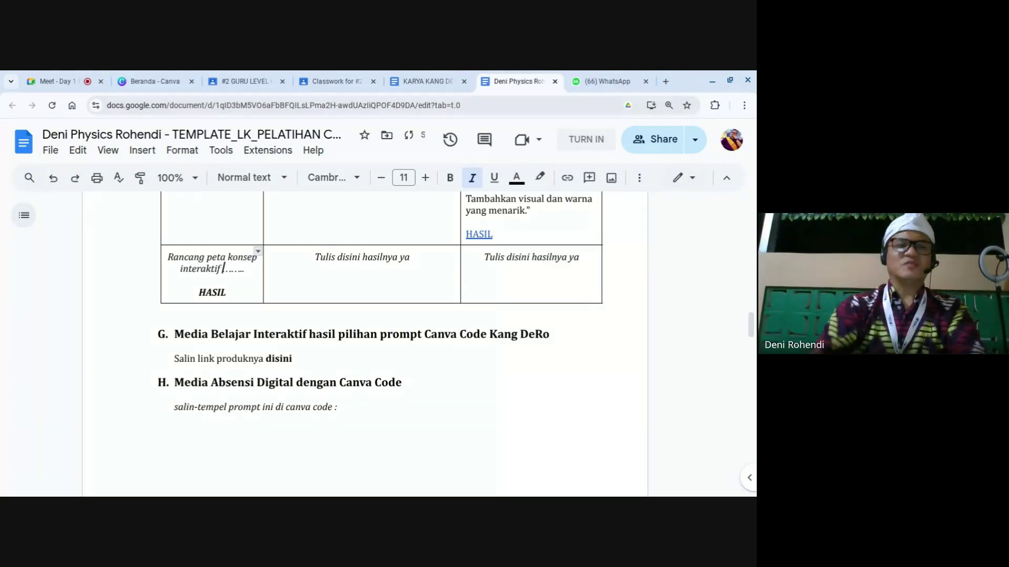
text( tentang)
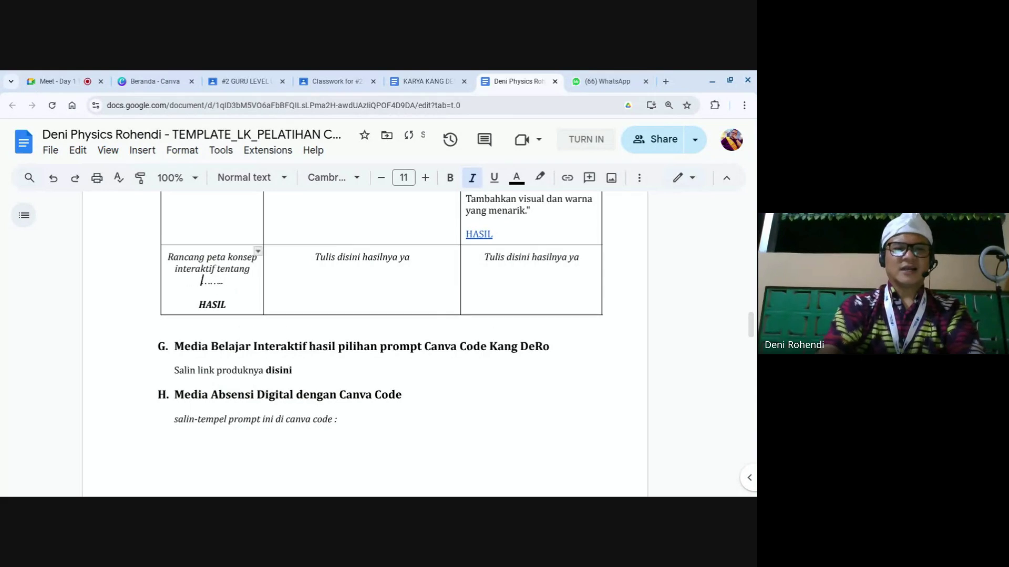
text( rantai)
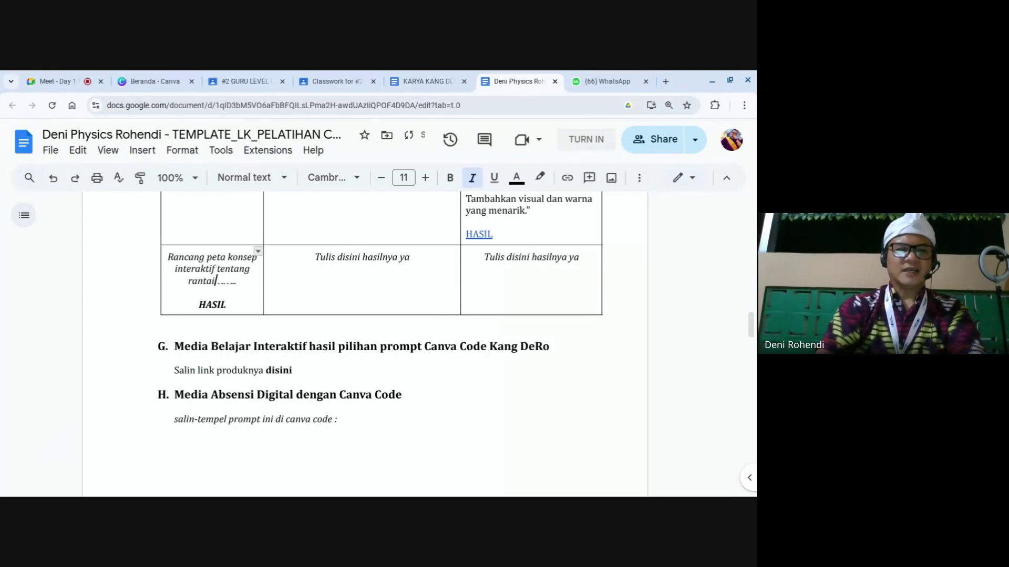
text( makanan)
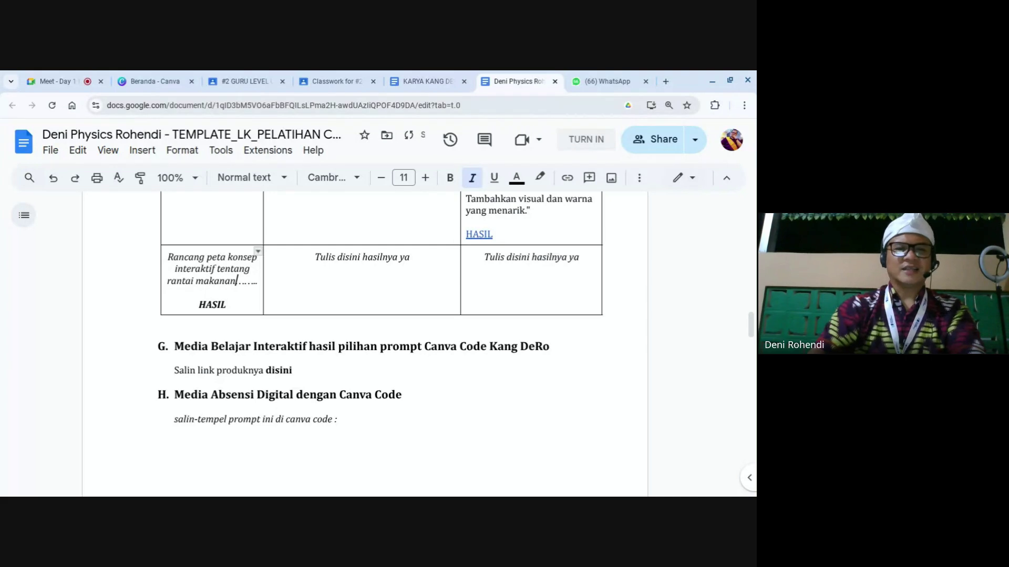
Extend the Prompt Dasar text with "yang terdiri atas produsesn, konsumen, dan penagurai".
text( yang terdi)
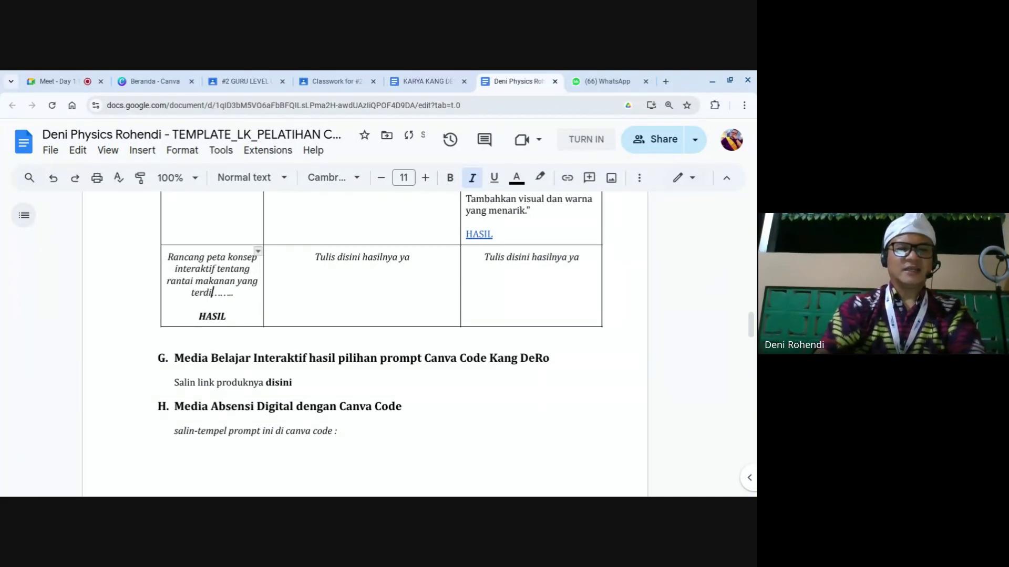
text(ri atas )
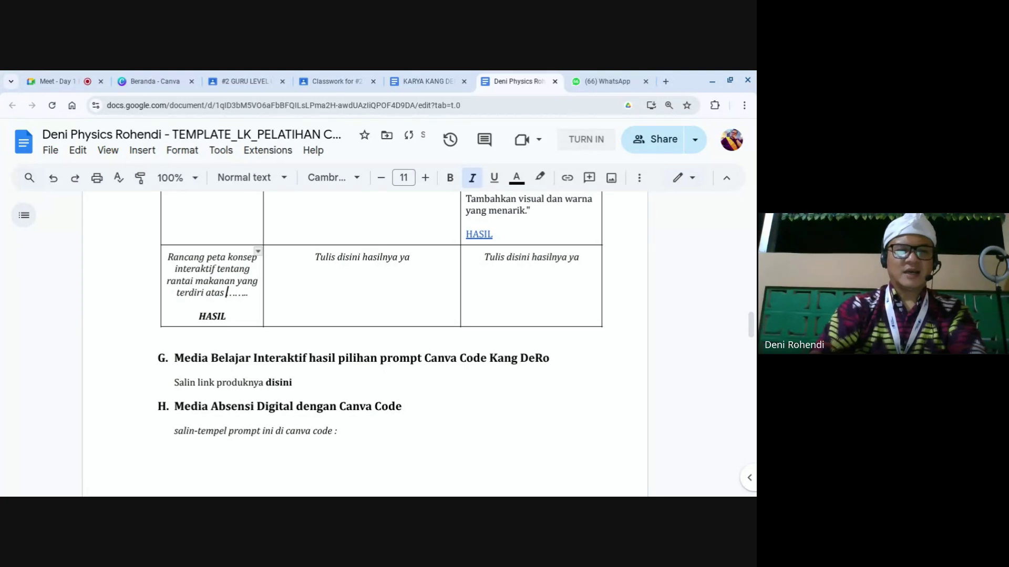
text(prod)
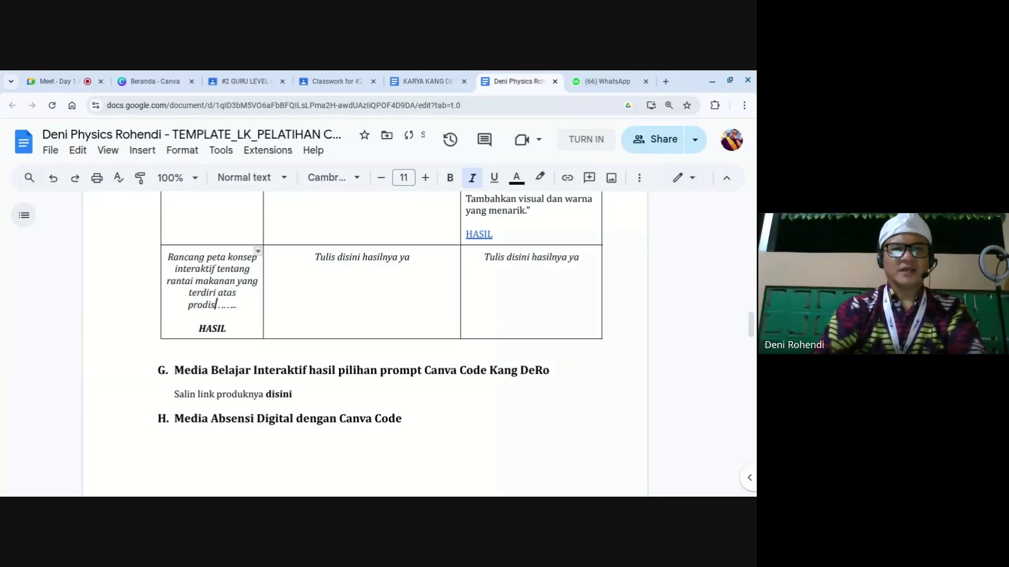
text(usesn, )
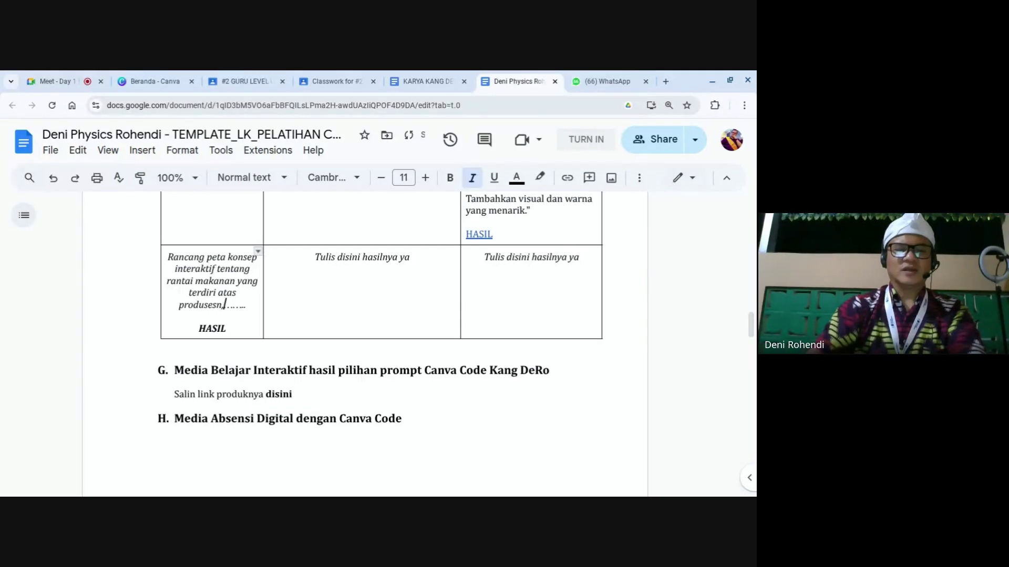
text(konsumen)
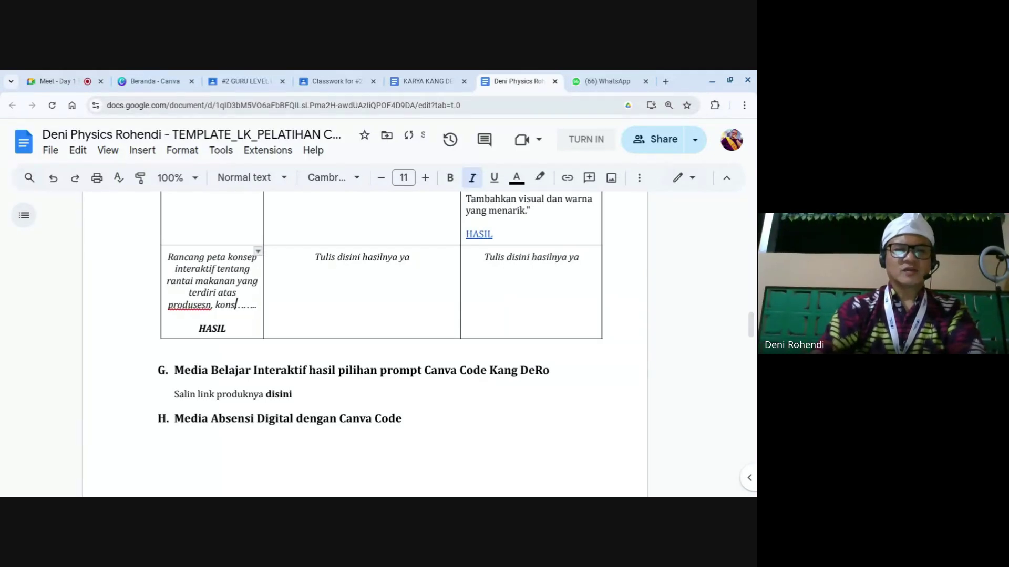
text(, dan pe)
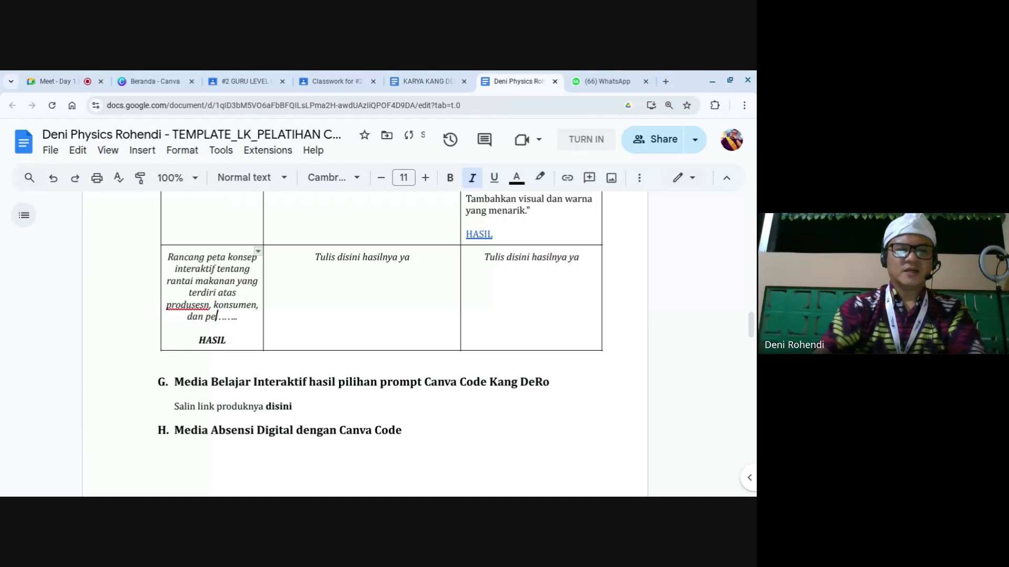
text(nagurai)
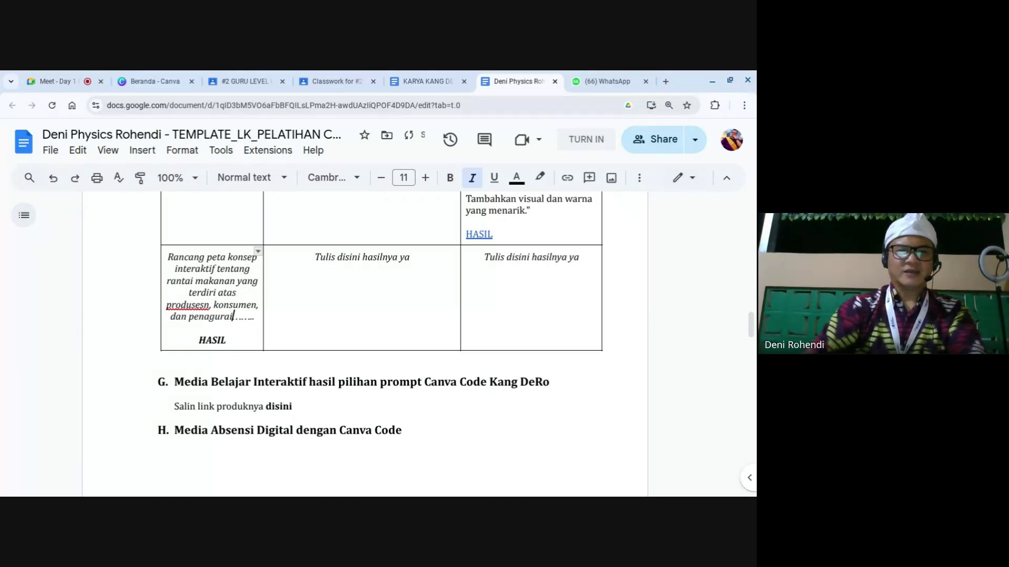
Add a new sentence to the Prompt Dasar text beginning "betrikan ilustrasi yang keren".
text(. betrikan i)
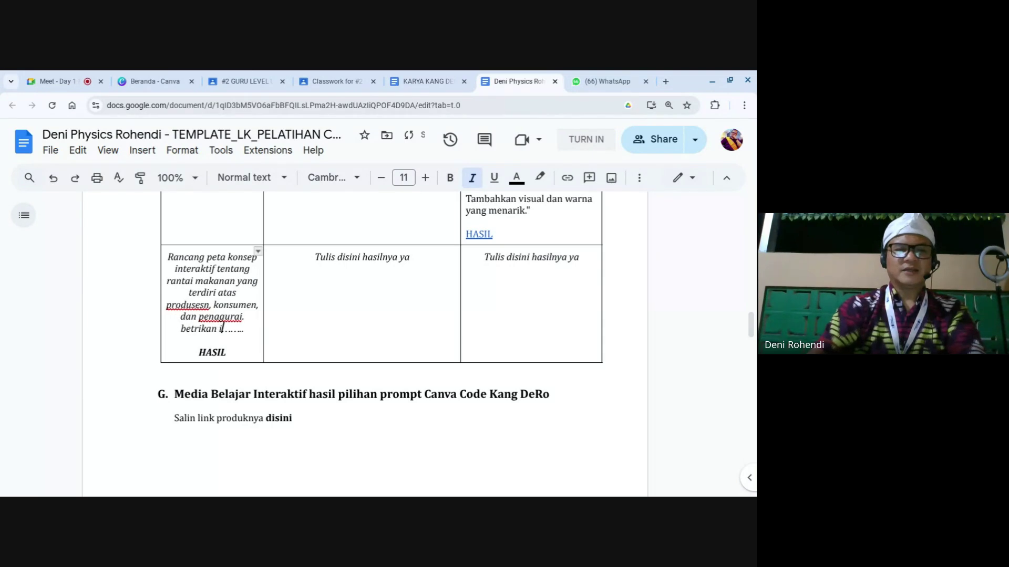
text(lustrasi )
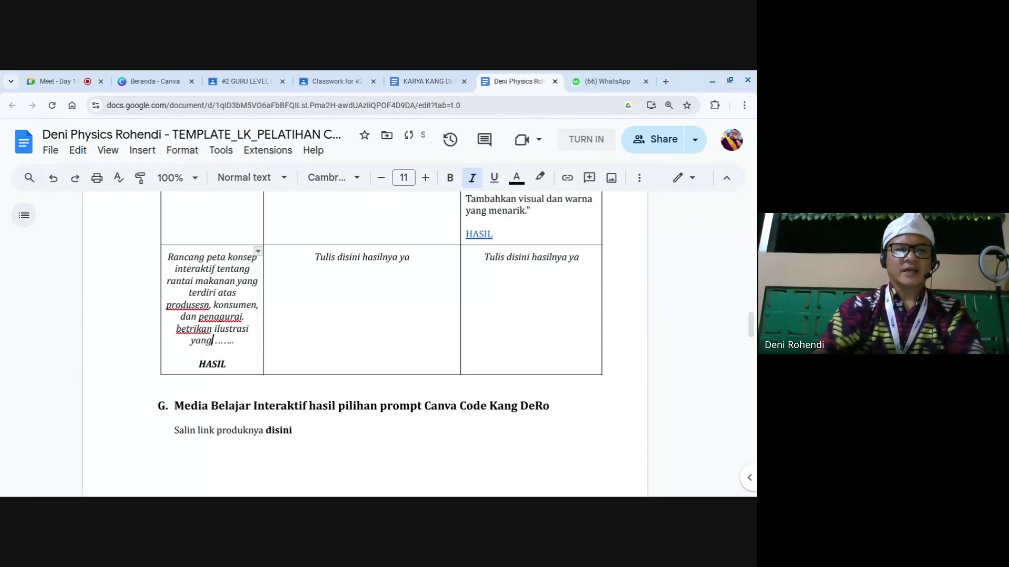
text(yang keren )
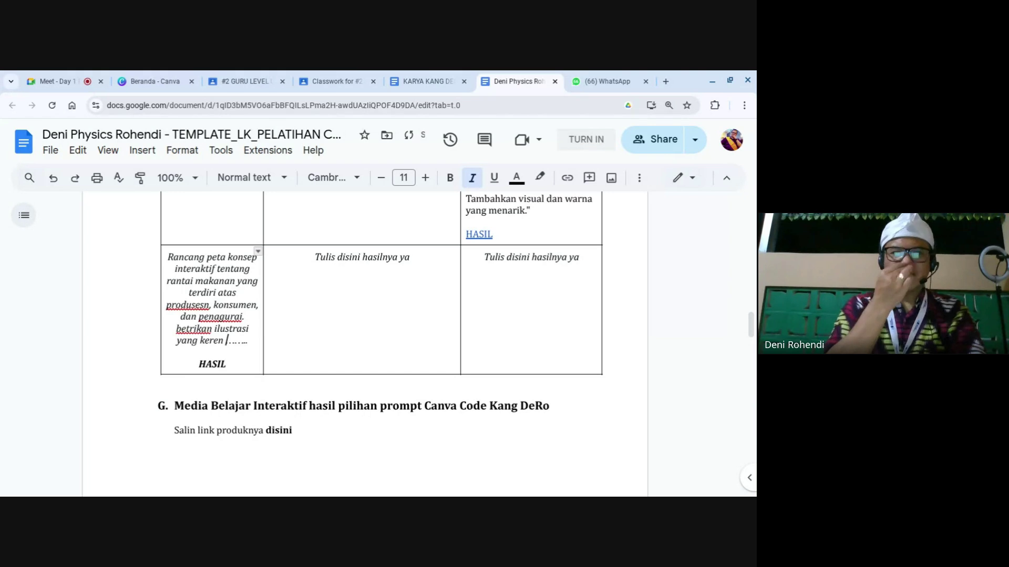
text(tenta)
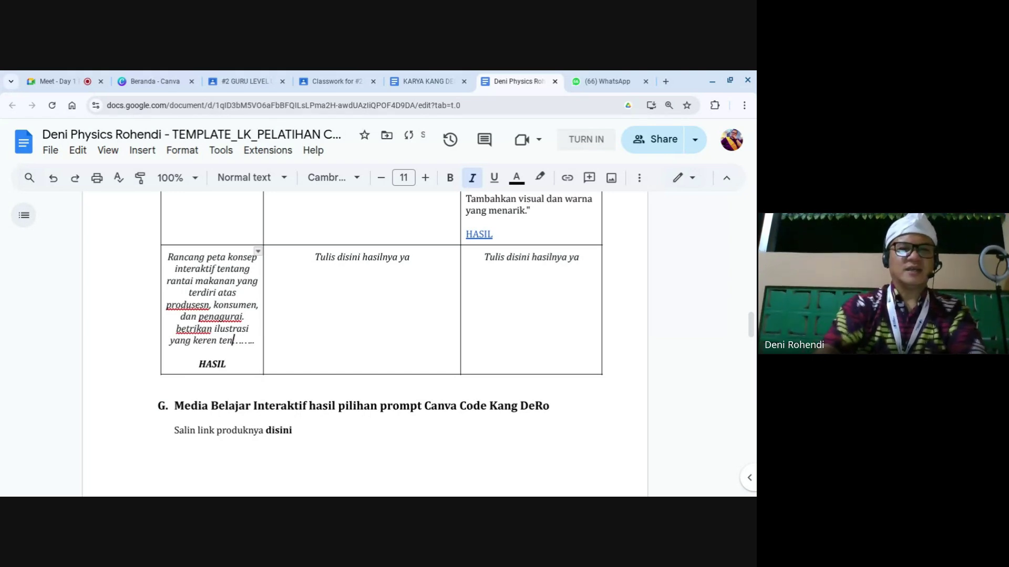
key(BackSpace)
key(BackSpace)
key(BackSpace)
key(BackSpace)
key(BackSpace)
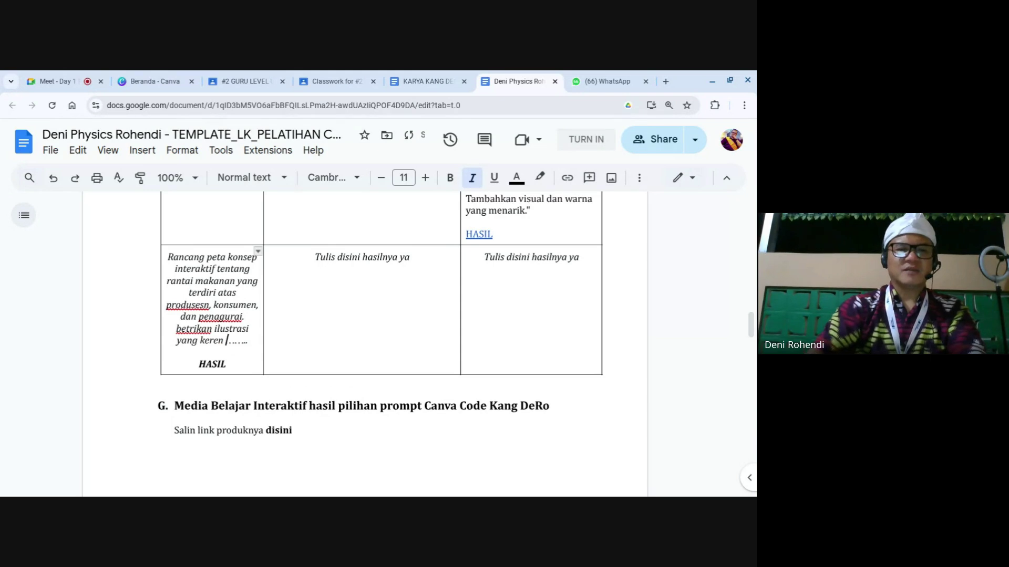
Continue the illustration sentence in the Prompt Dasar cell with "dengan ikon binatang tumbuhan dan bakteri.".
text(dengan )
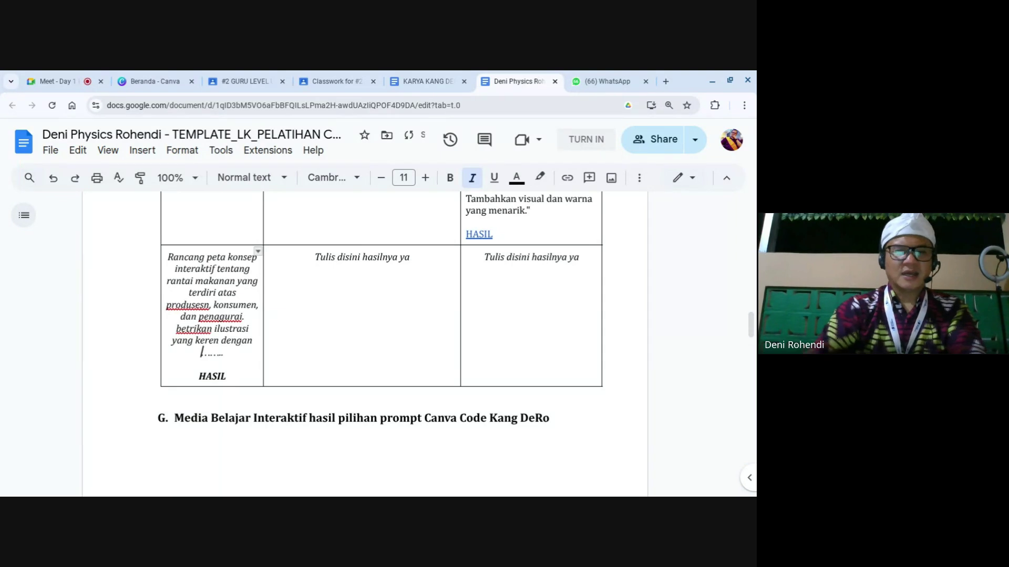
text(ikon)
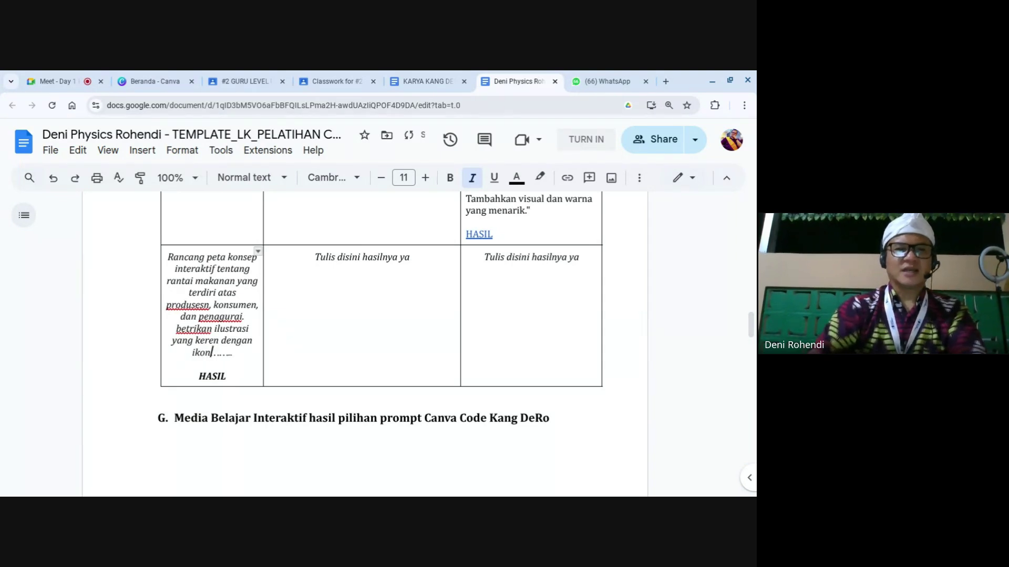
text( binatang)
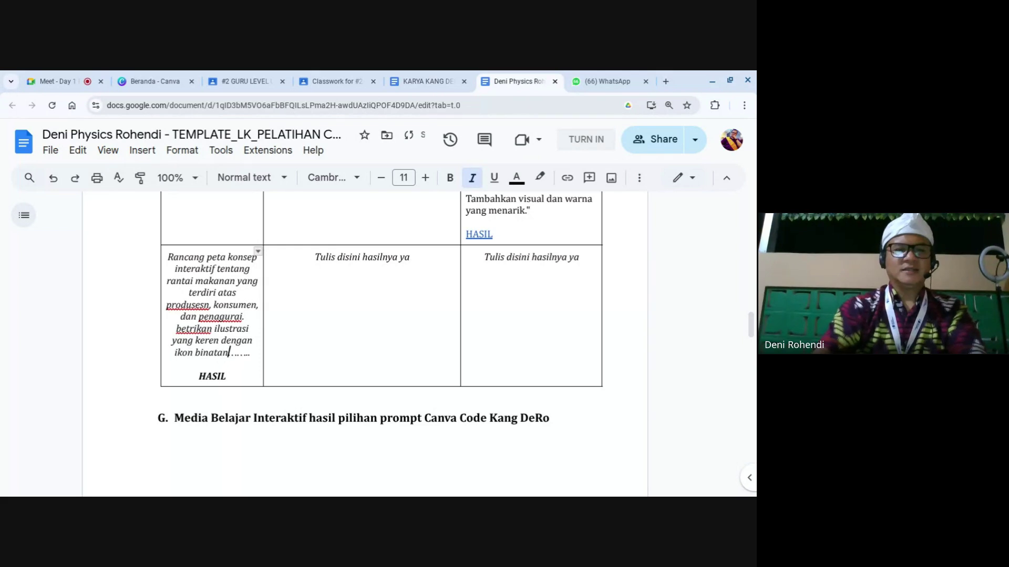
text( tumbuhan)
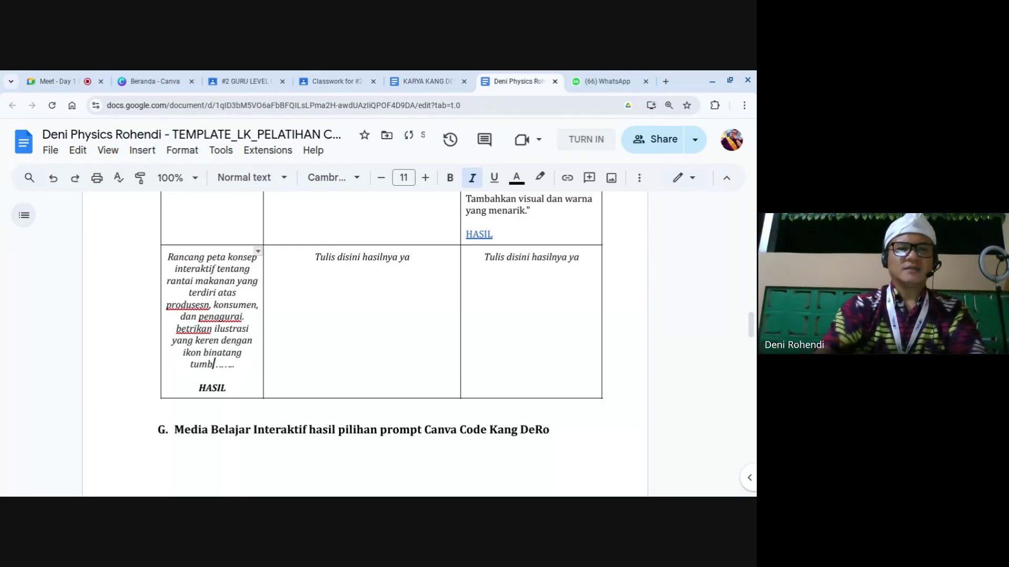
text( dan)
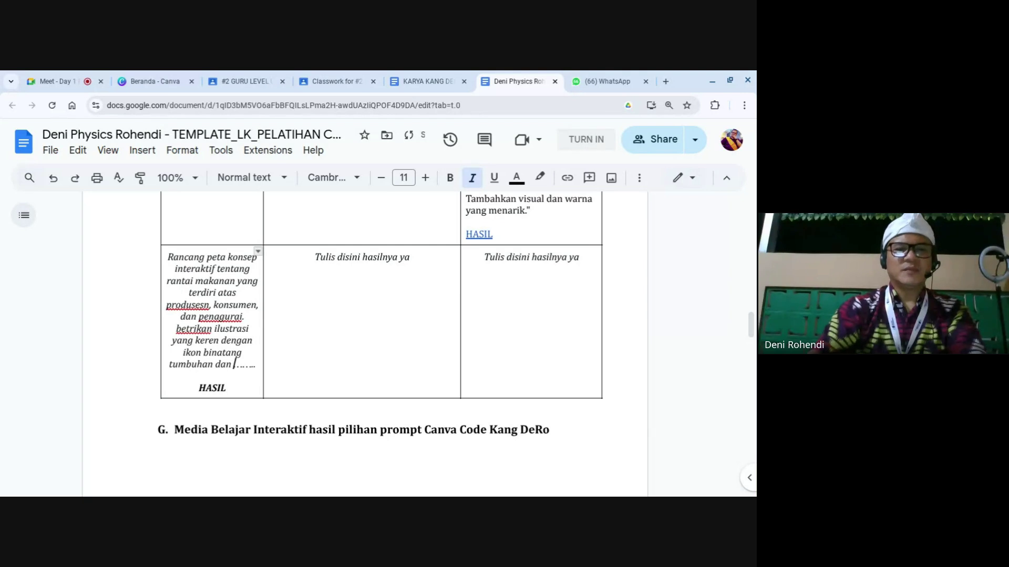
text( bakteri)
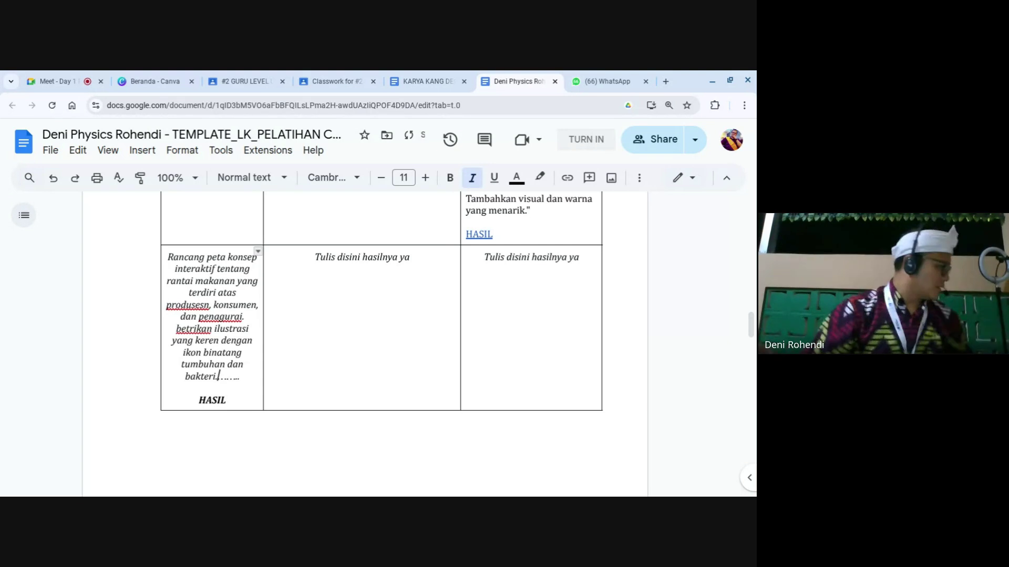
text(. )
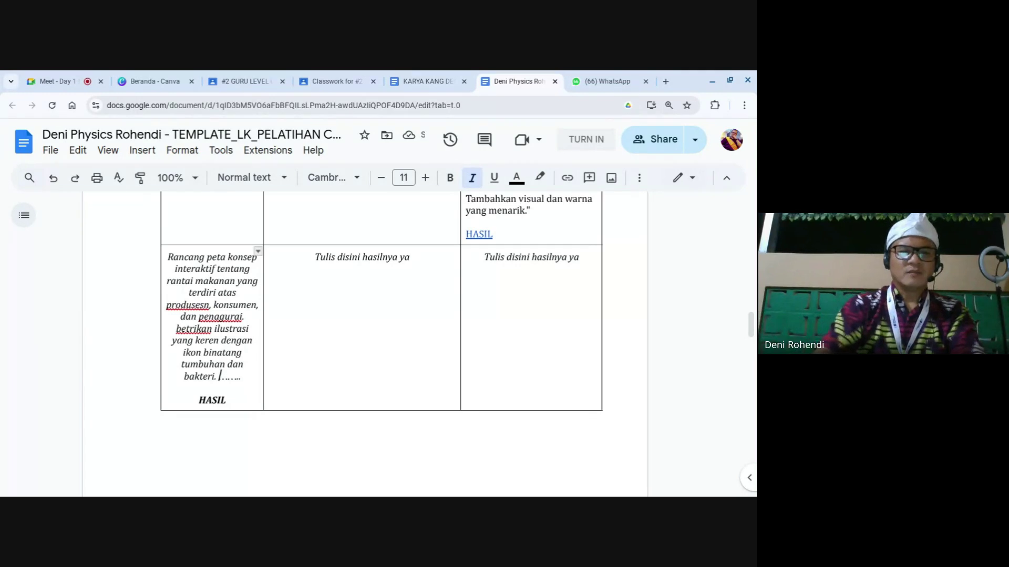
Add the sentence "buat secara digital berwana dan menyenagkna." to the Prompt Dasar text.
text(buat)
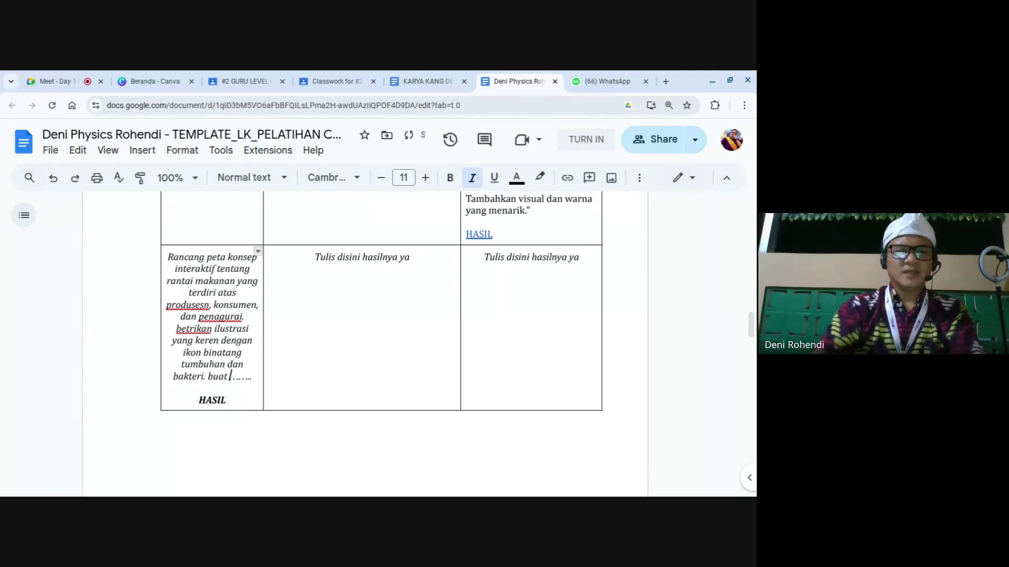
text( secara dig)
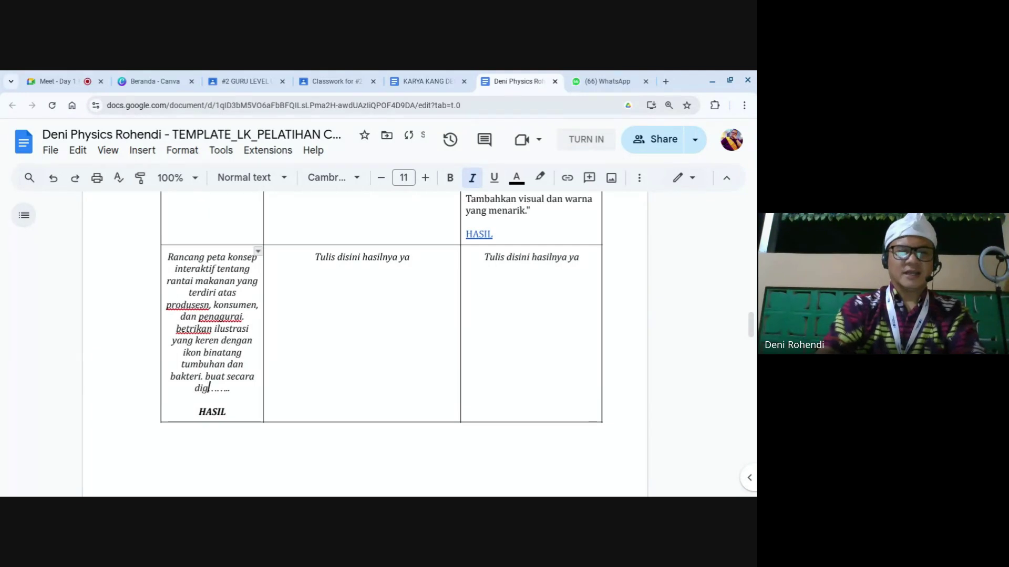
text(ital berwana)
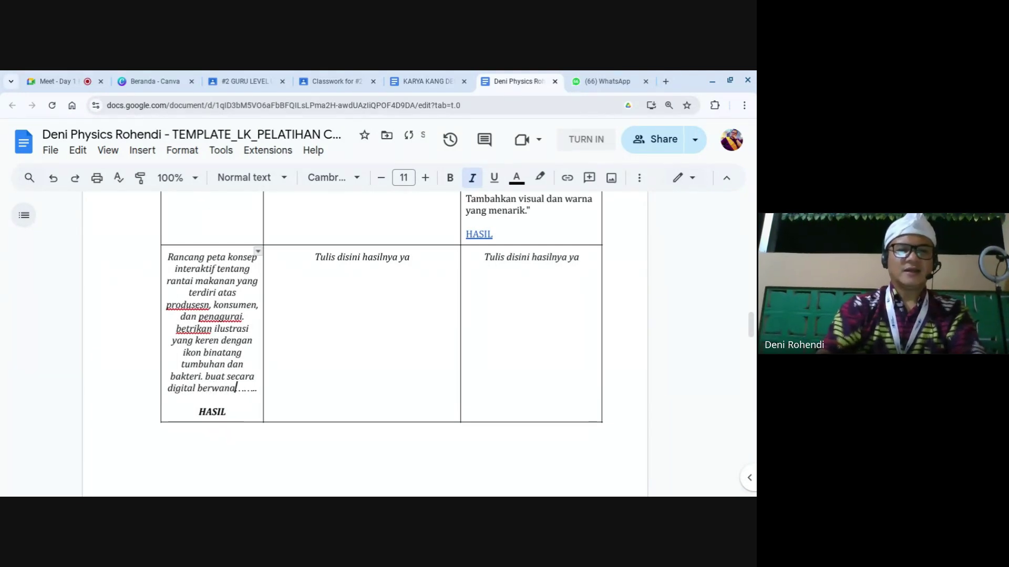
text( dan menyenagk)
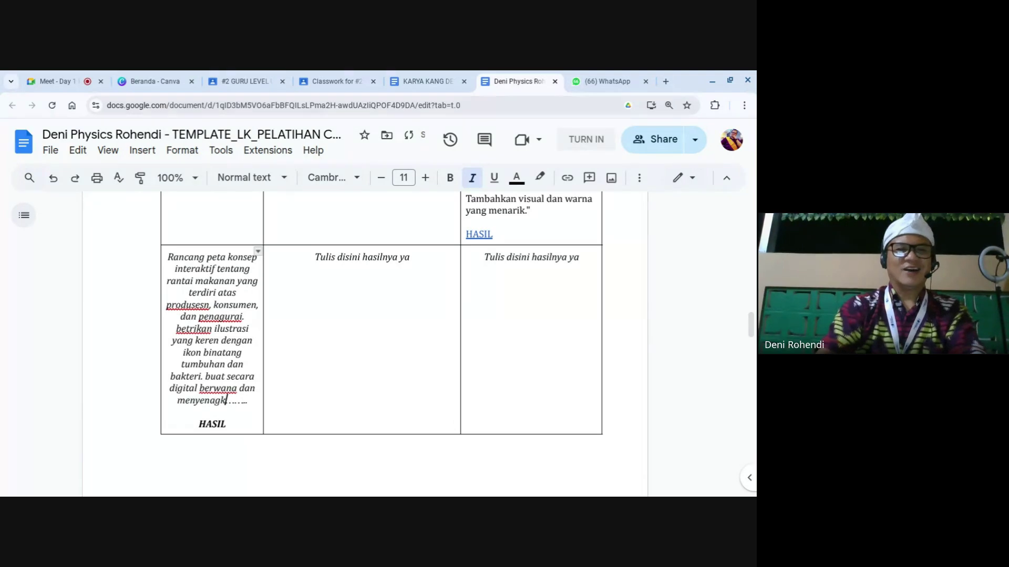
text(na.)
Delete the leftover placeholder dots after the last sentence of the Prompt Dasar text.
key(shift+Right)
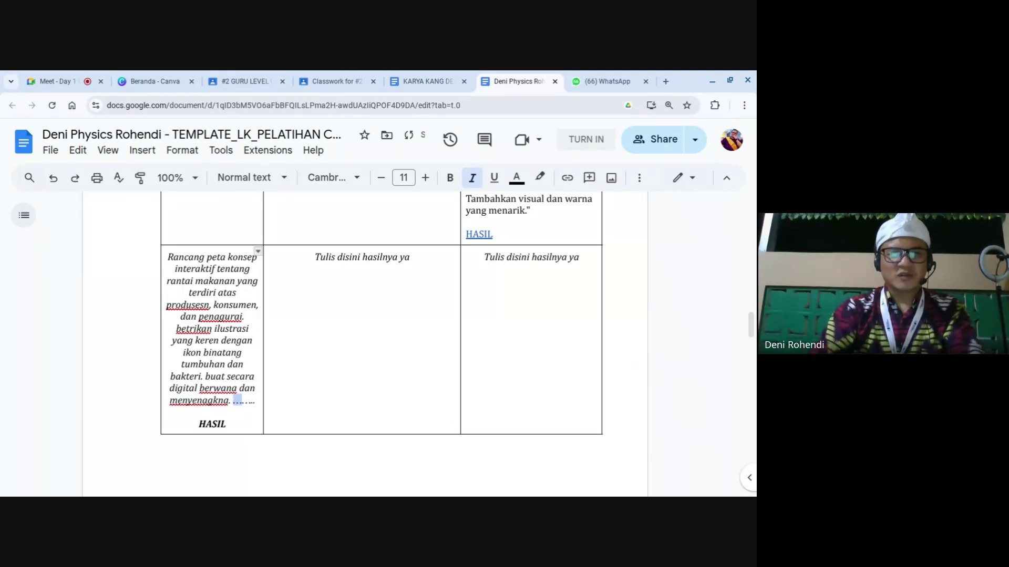
key(shift+Right)
key(shift+Right)
key(shift+Right)
key(BackSpace)
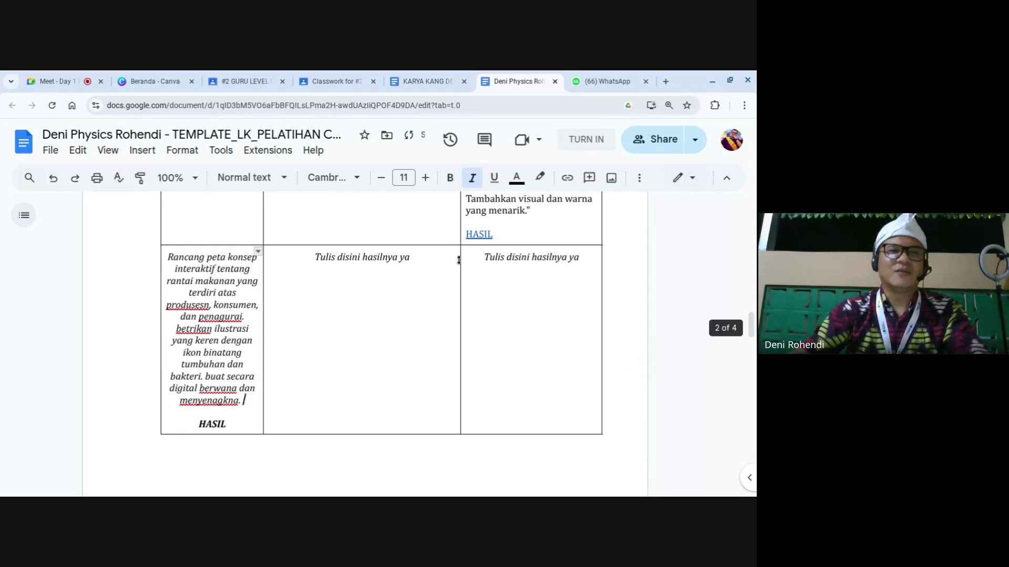
Correct the misspelled words in the first part of the Prompt Dasar text to the suggested "produsen", "pengurai" and "berikan".
click(213, 305)
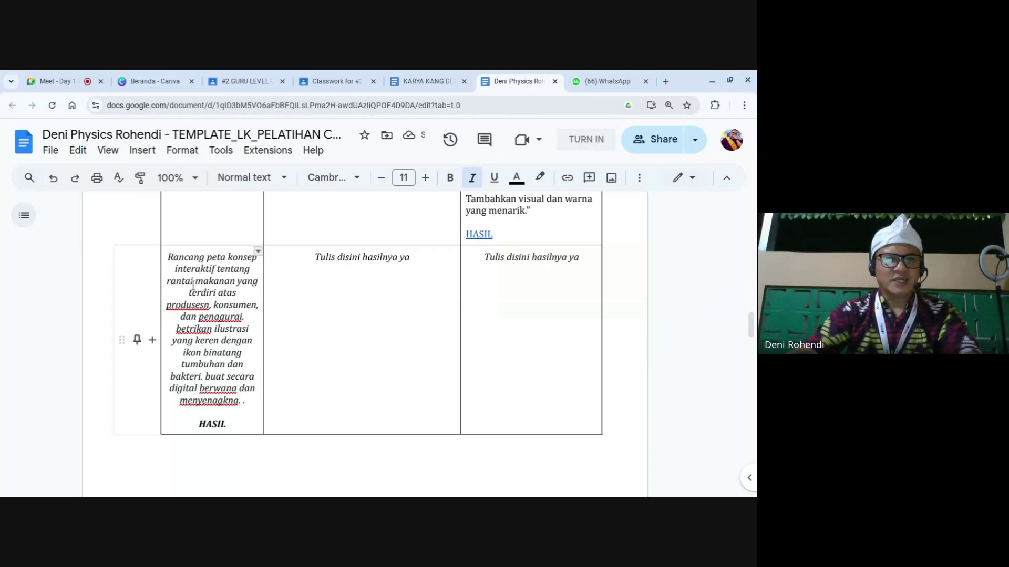
click(190, 304)
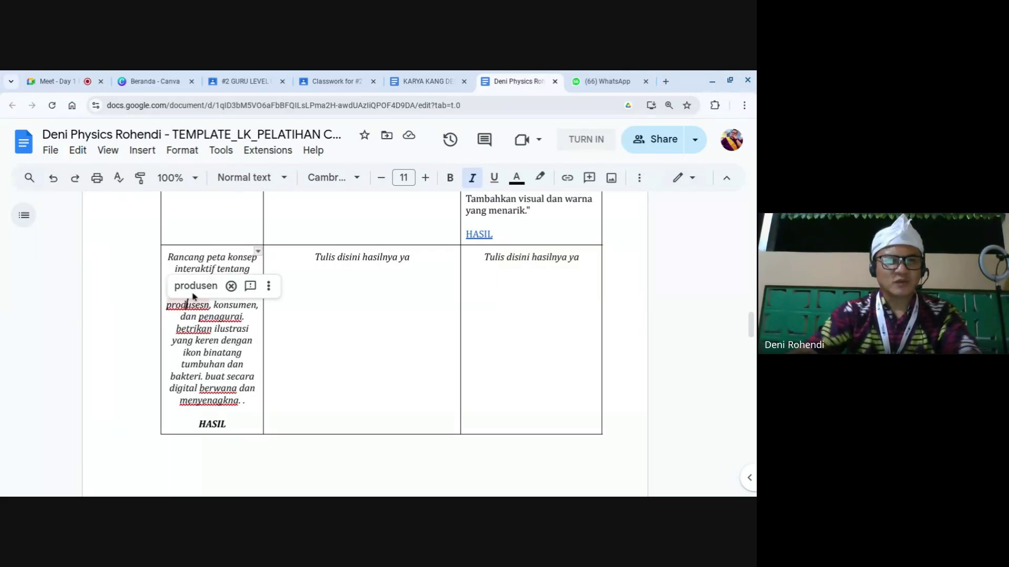
click(198, 286)
click(201, 318)
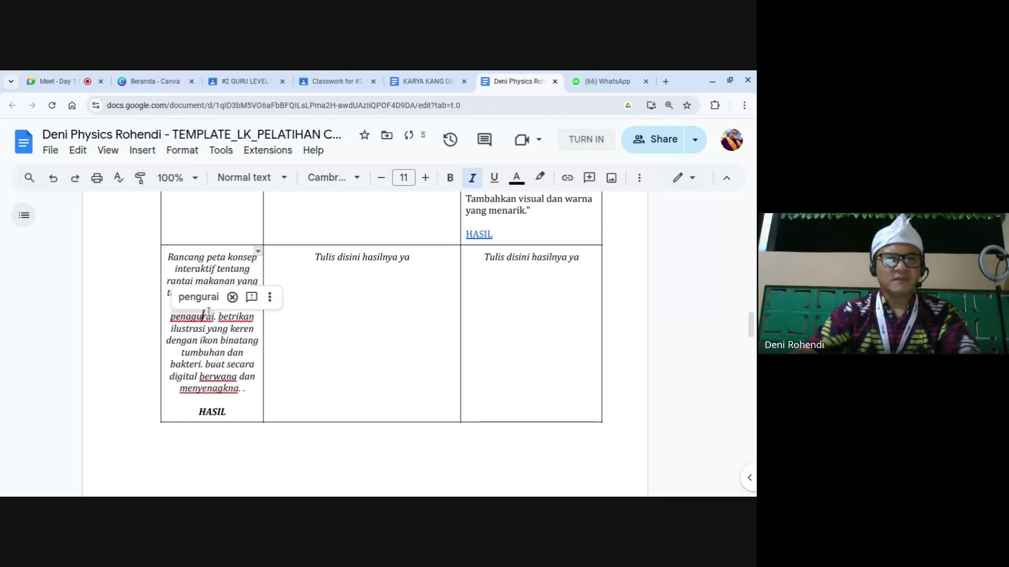
click(184, 296)
click(242, 316)
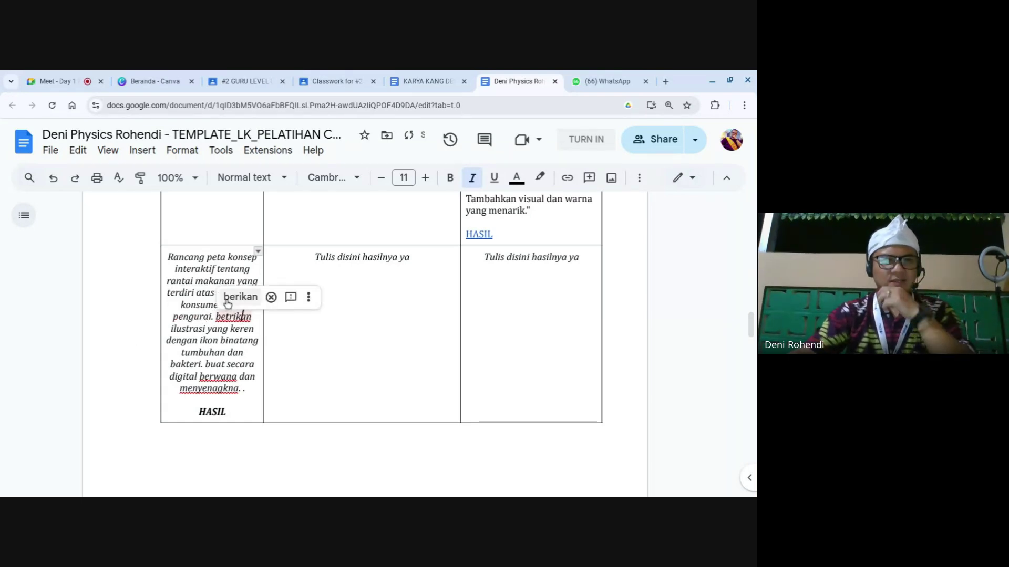
click(227, 302)
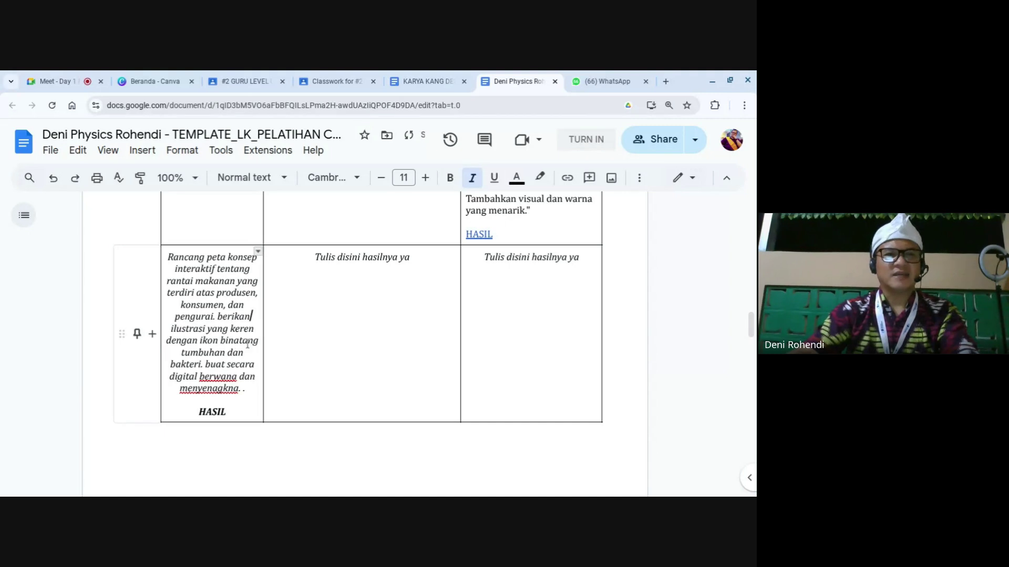
Correct the misspelled words in the last sentence of the Prompt Dasar text to the suggested "berwarna" and "menyenangkan".
click(203, 365)
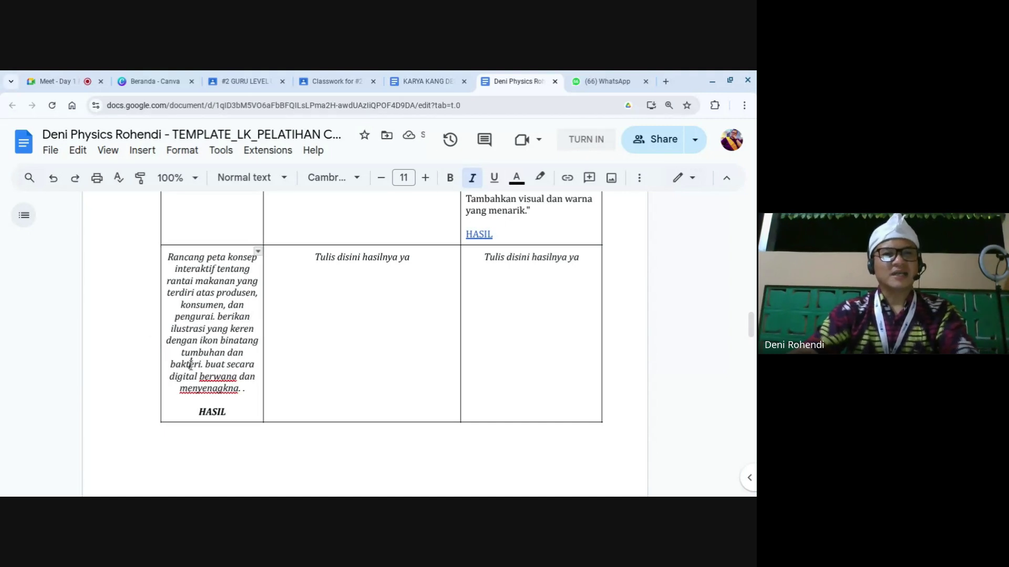
click(218, 377)
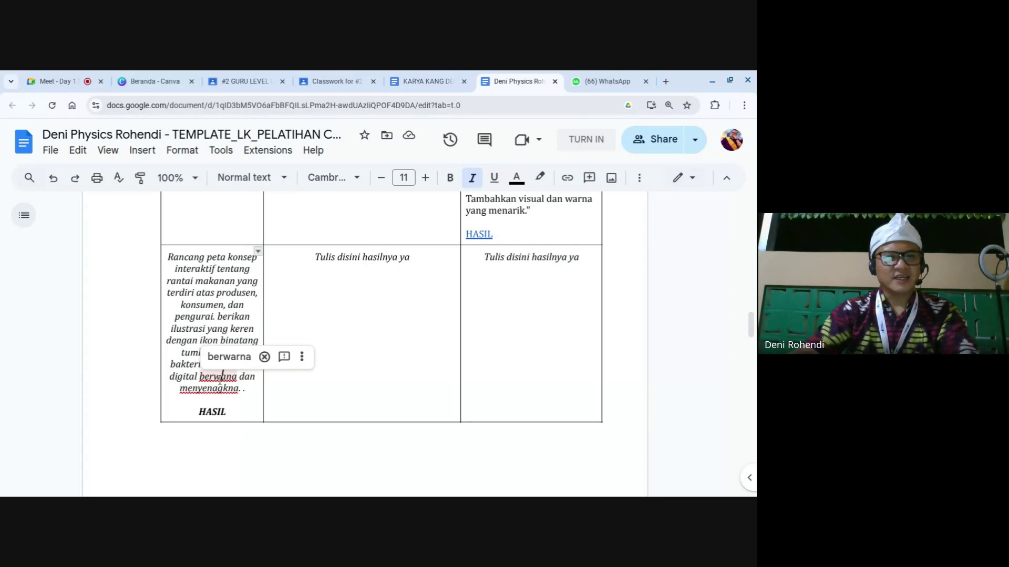
click(229, 361)
click(225, 388)
click(229, 364)
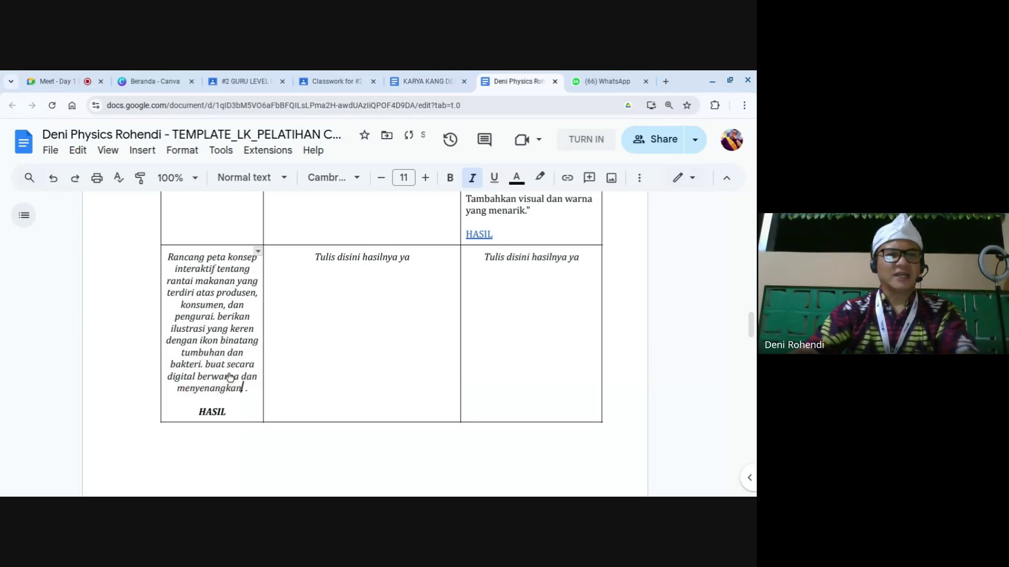
Replace the word "menyenangkan" at the end of the Prompt Dasar text with "menggembirakankan".
key(BackSpace)
key(BackSpace)
key(BackSpace)
key(BackSpace)
key(BackSpace)
key(BackSpace)
key(BackSpace)
key(BackSpace)
key(BackSpace)
key(BackSpace)
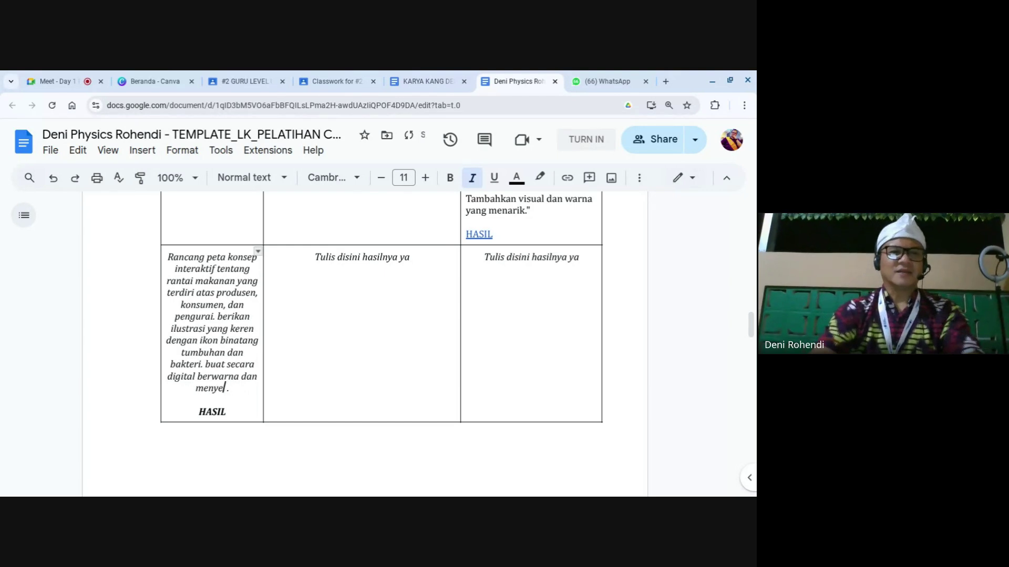
text(arik)
key(BackSpace)
key(BackSpace)
key(BackSpace)
key(BackSpace)
key(BackSpace)
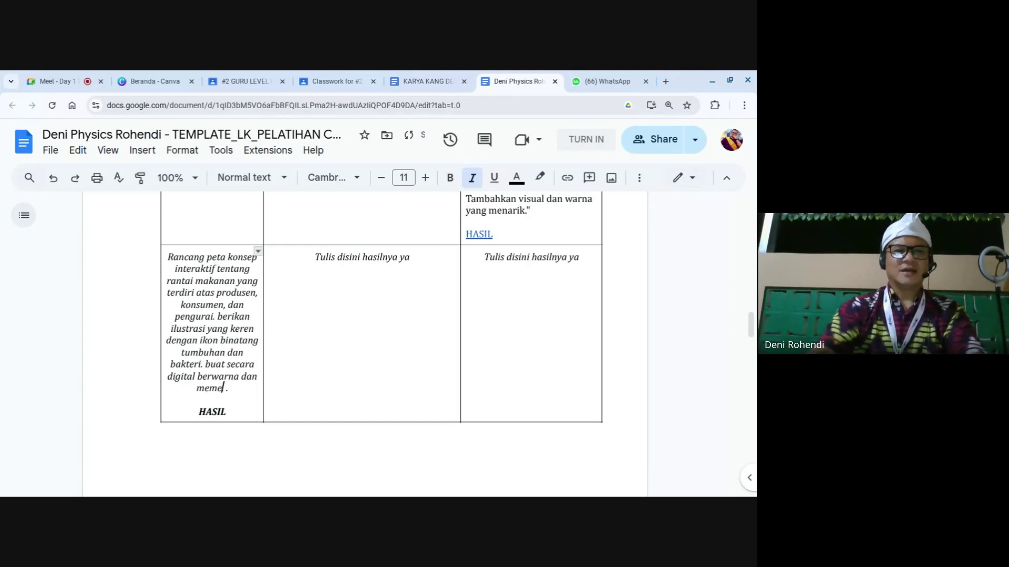
text(m)
key(BackSpace)
text(ngge)
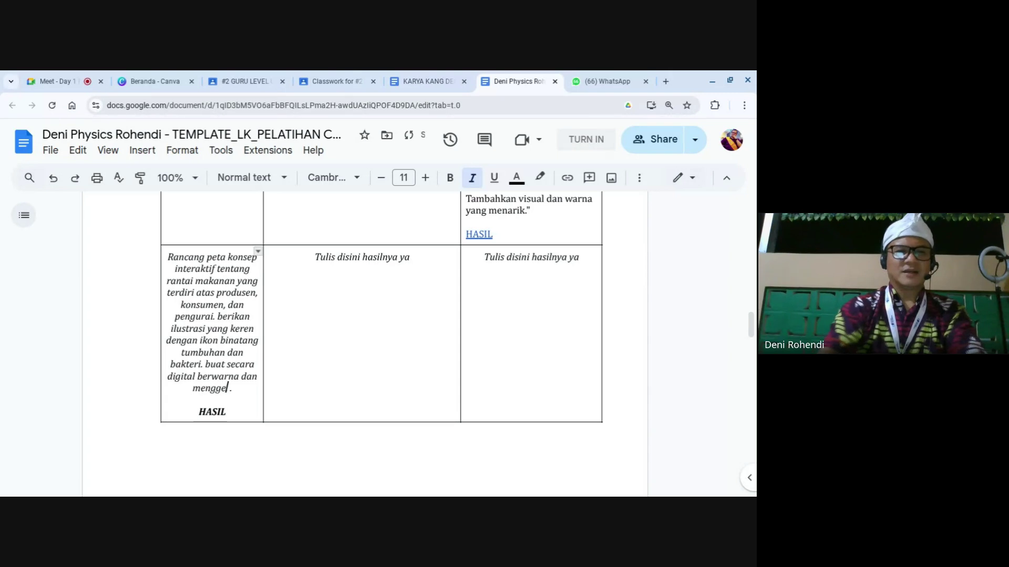
text(mbi)
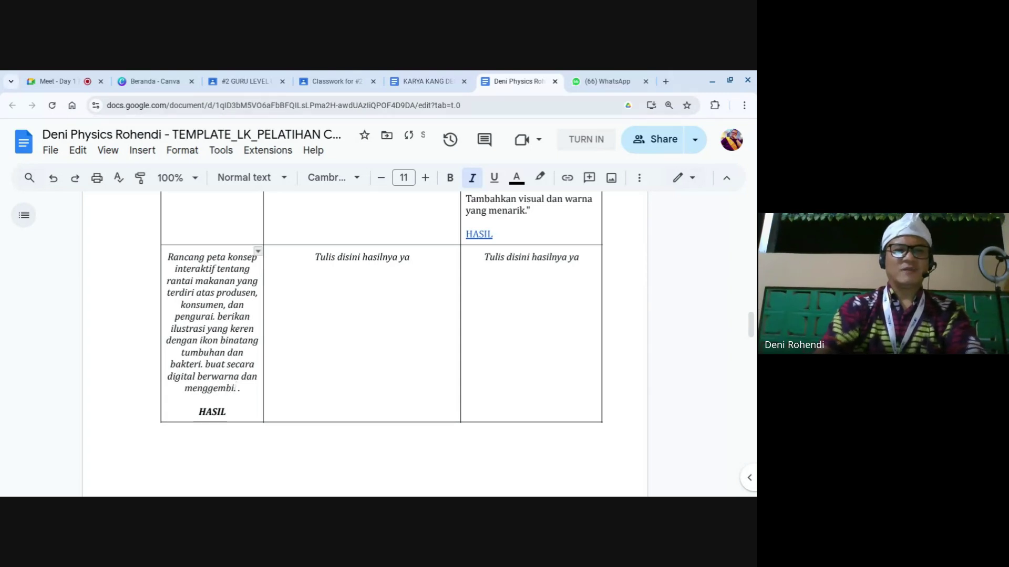
text(rakankan)
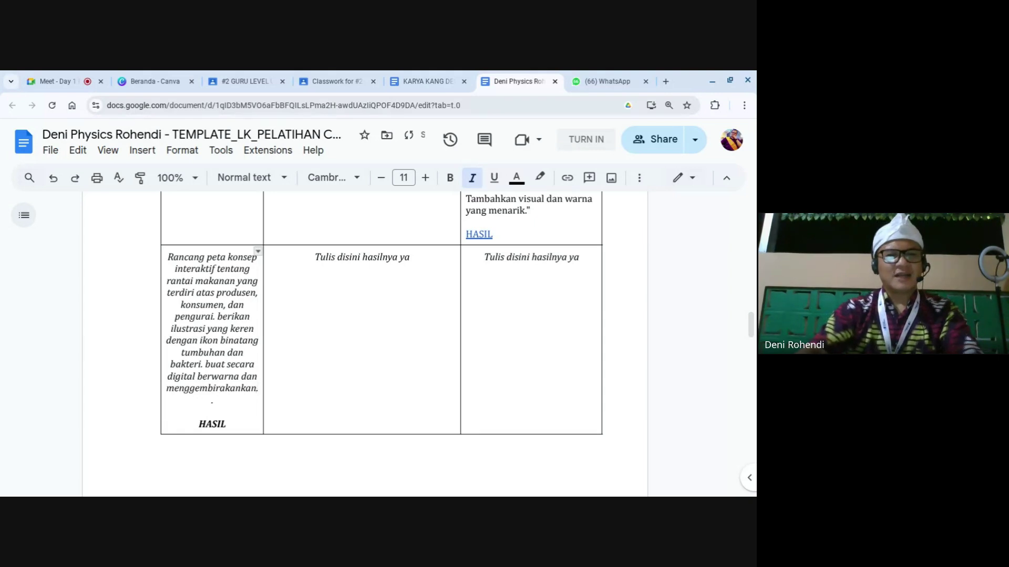
Correct the last word of the Prompt Dasar text to "menggembirakan".
key(BackSpace)
key(BackSpace)
key(BackSpace)
key(BackSpace)
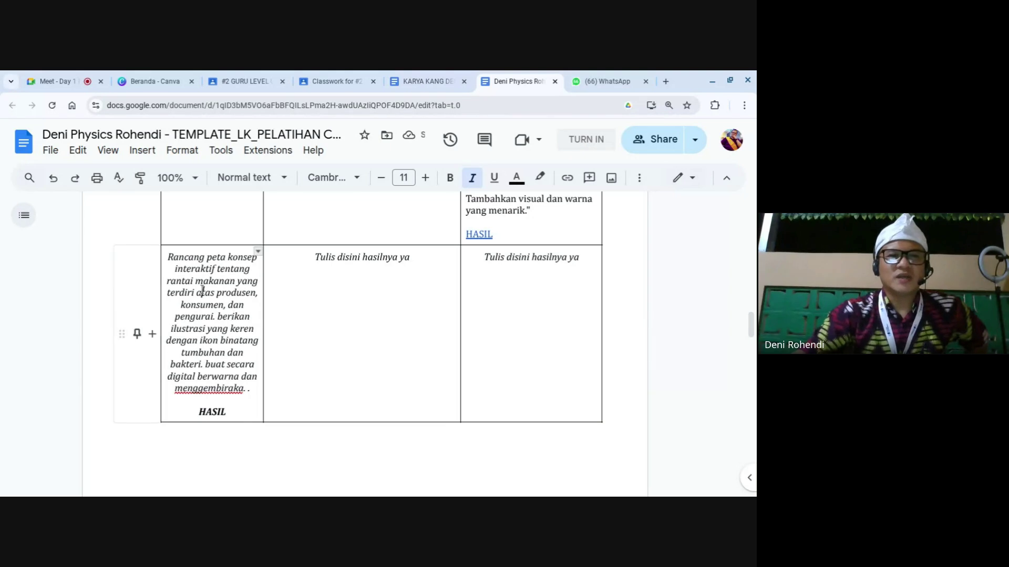
click(215, 386)
click(215, 371)
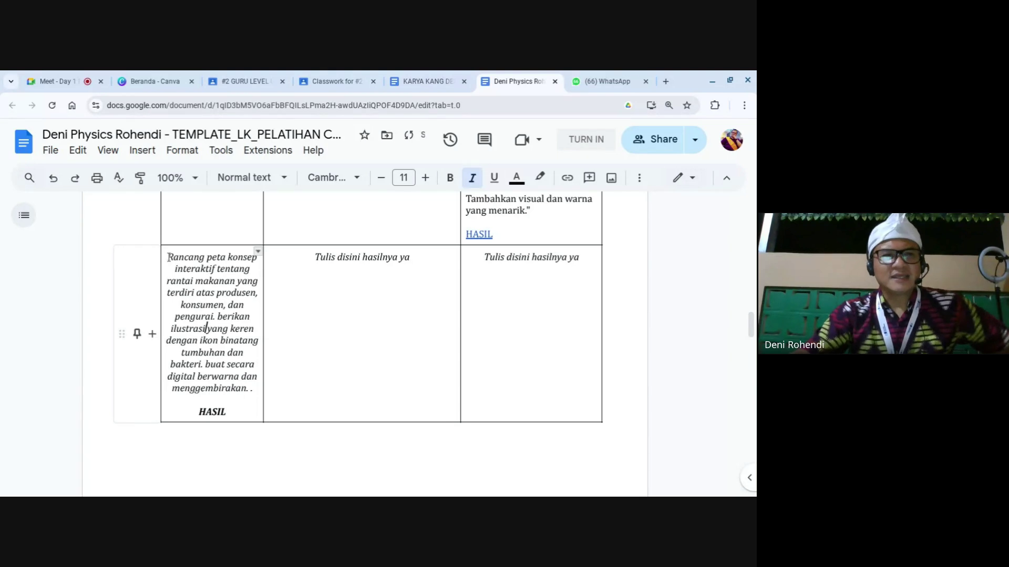
Remove the extra period at the end of the completed Prompt Dasar text.
drag(168, 258, 249, 388)
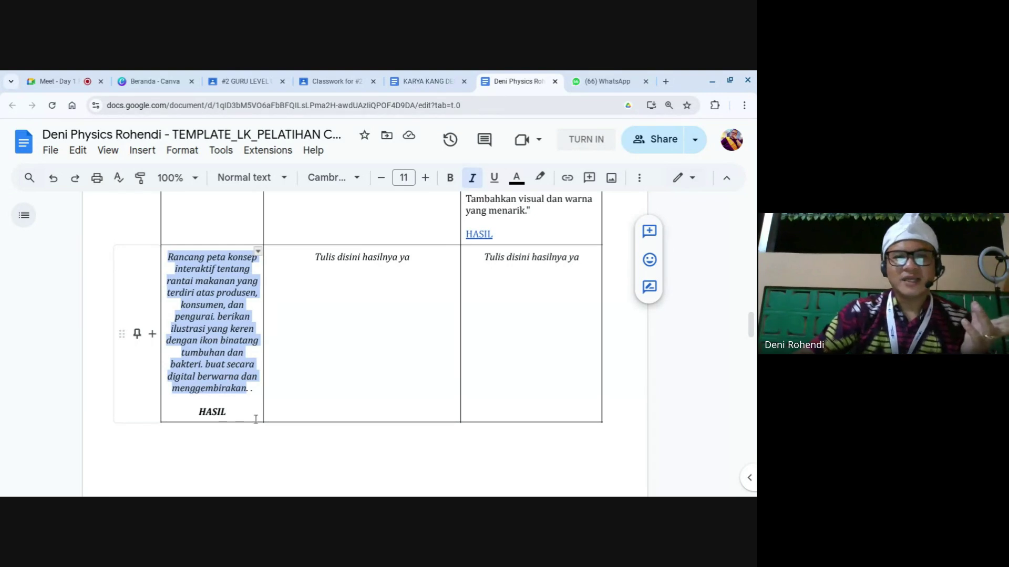
click(256, 388)
key(BackSpace)
key(BackSpace)
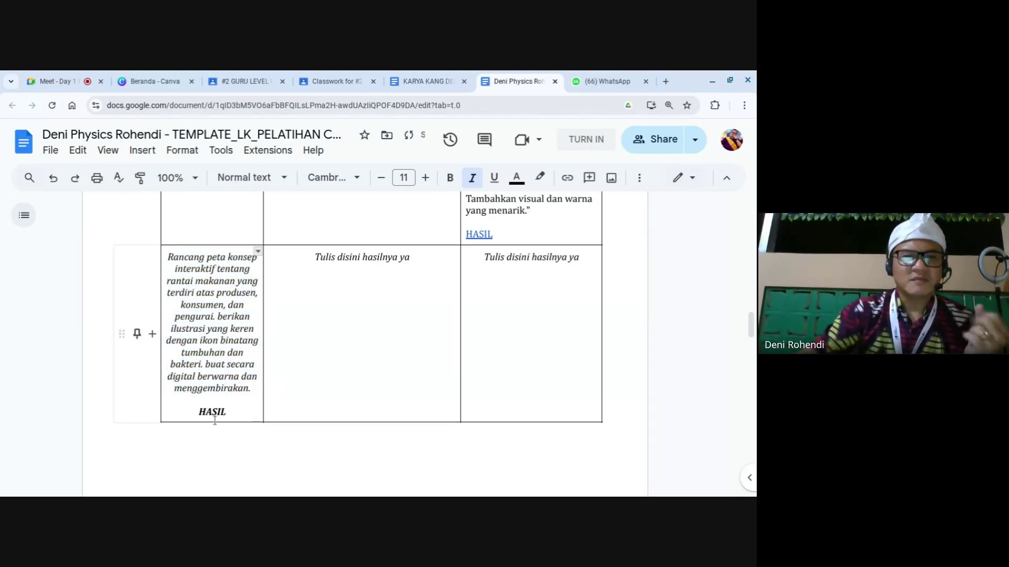
Review the HASIL line and the empty Prompt Efektif cell, and compare them with the example prompts in the table's first row.
drag(200, 412, 222, 411)
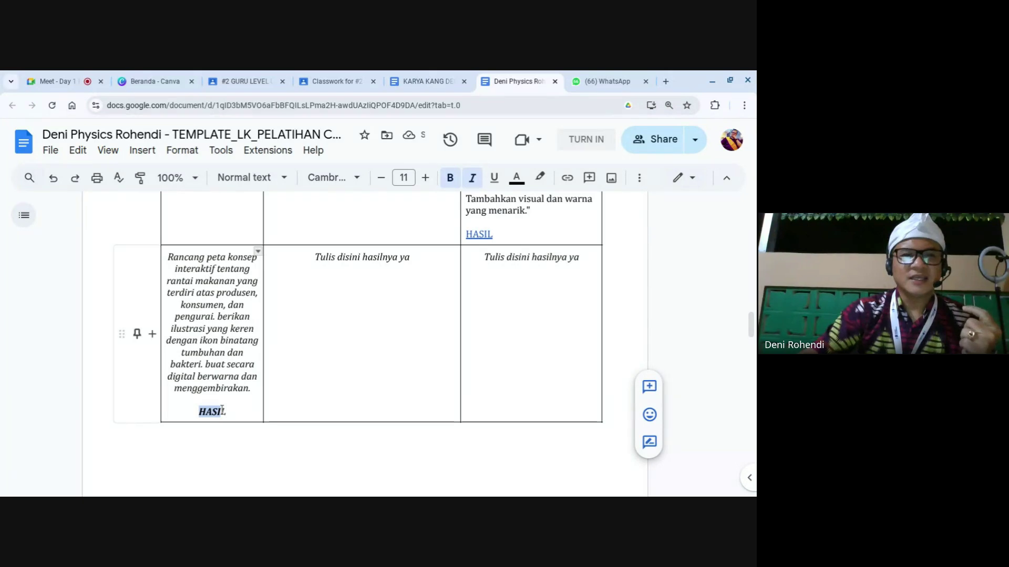
click(221, 411)
click(314, 320)
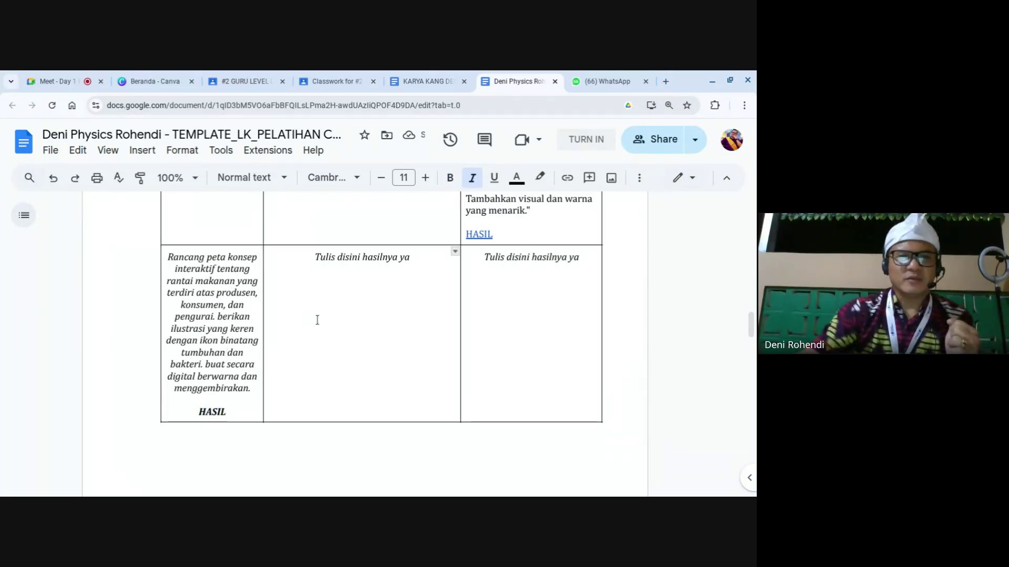
scroll(342, 326, up, 1)
shift+click(375, 313)
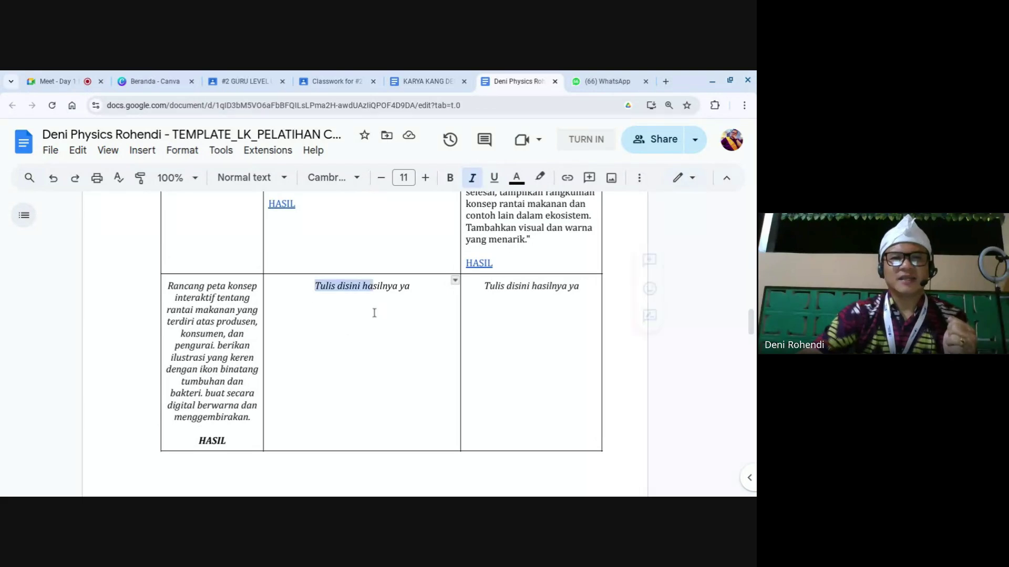
scroll(374, 313, up, 6)
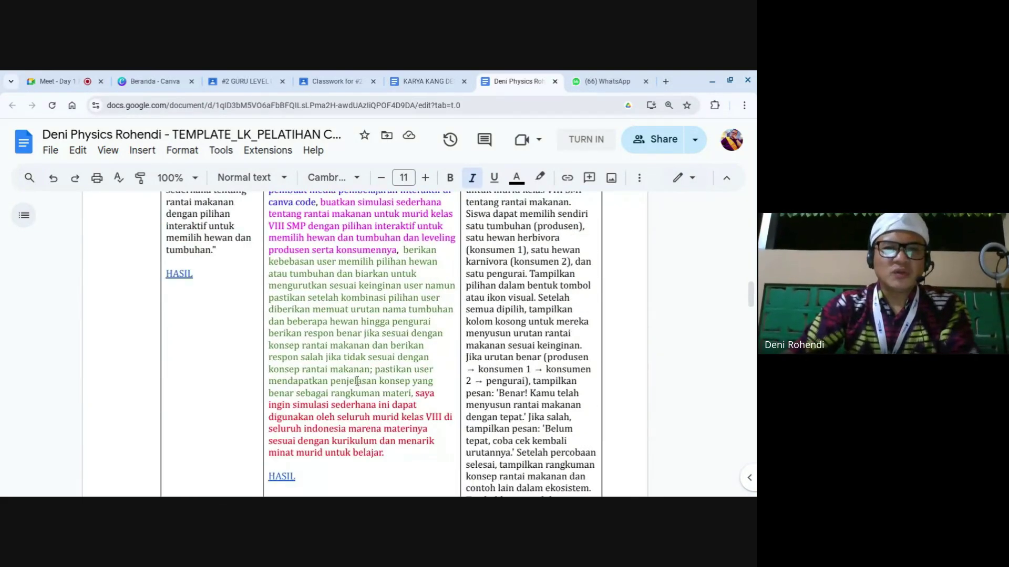
scroll(356, 382, up, 2)
scroll(355, 382, up, 1)
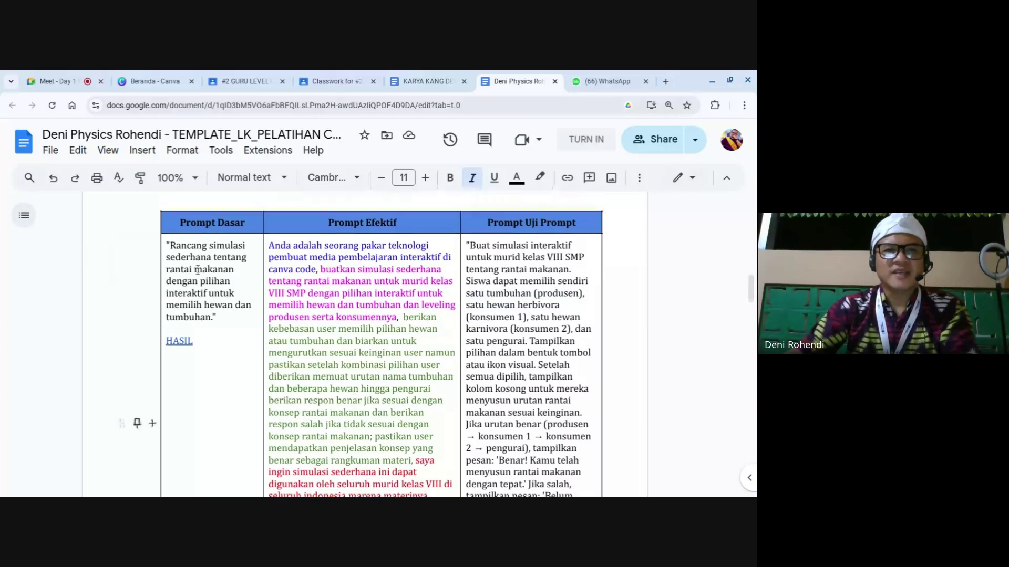
Examine the section F instructions on the PTFK formula (Persona, Tugas, Format, Konteks) alongside the colour-coded Prompt Efektif example in the table's first row.
click(328, 235)
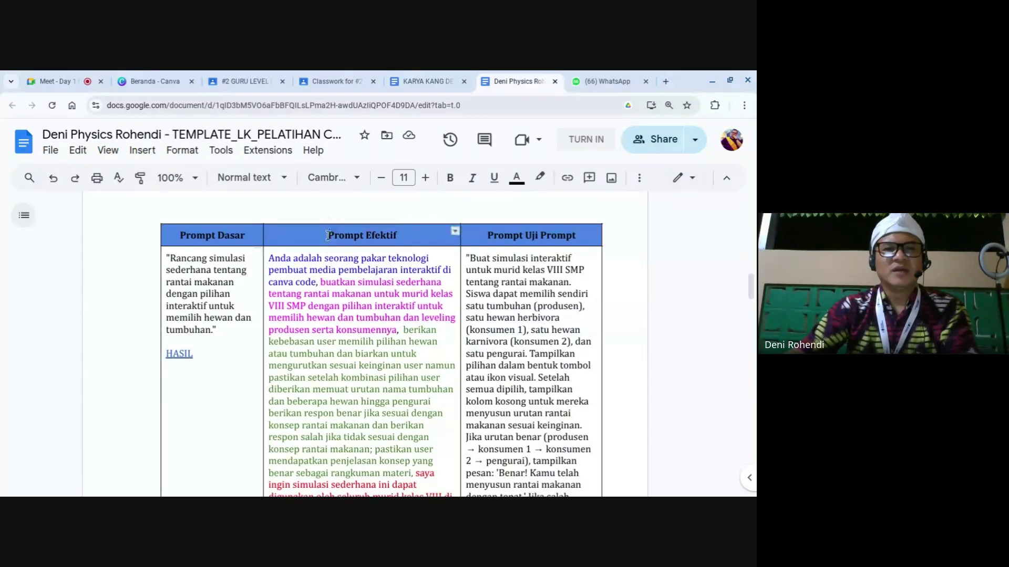
click(353, 341)
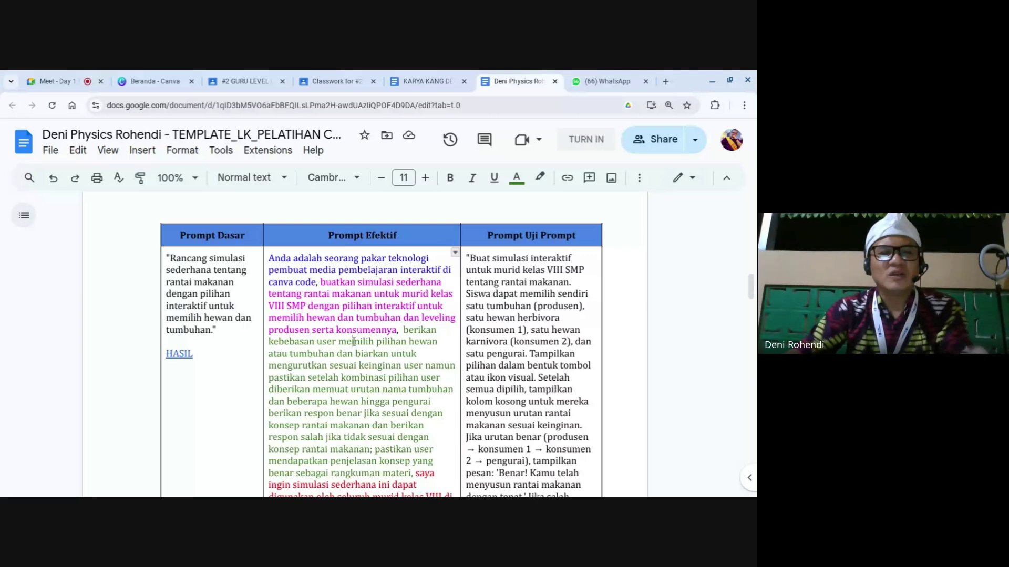
scroll(354, 342, up, 3)
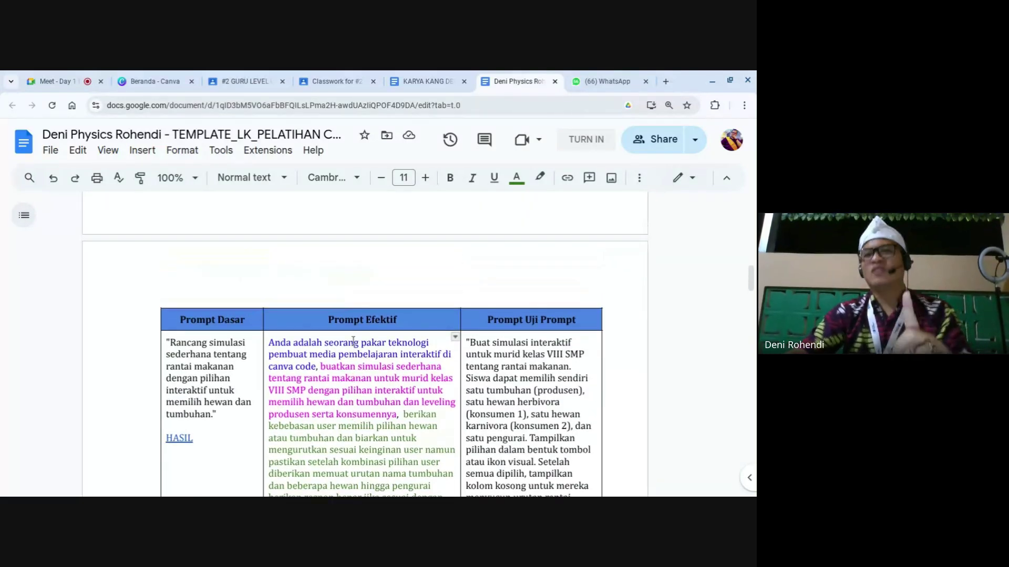
scroll(353, 342, up, 2)
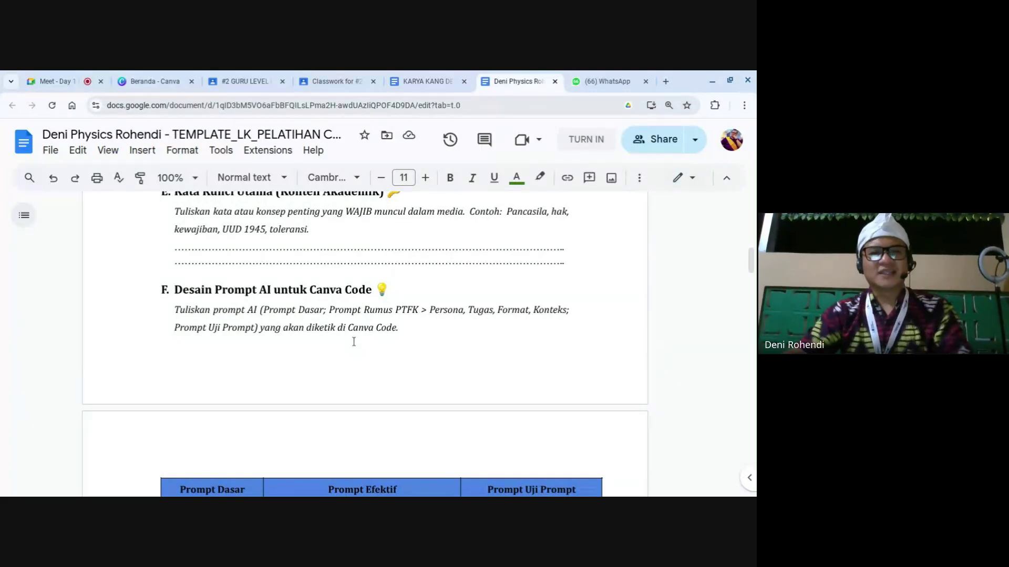
scroll(352, 349, down, 1)
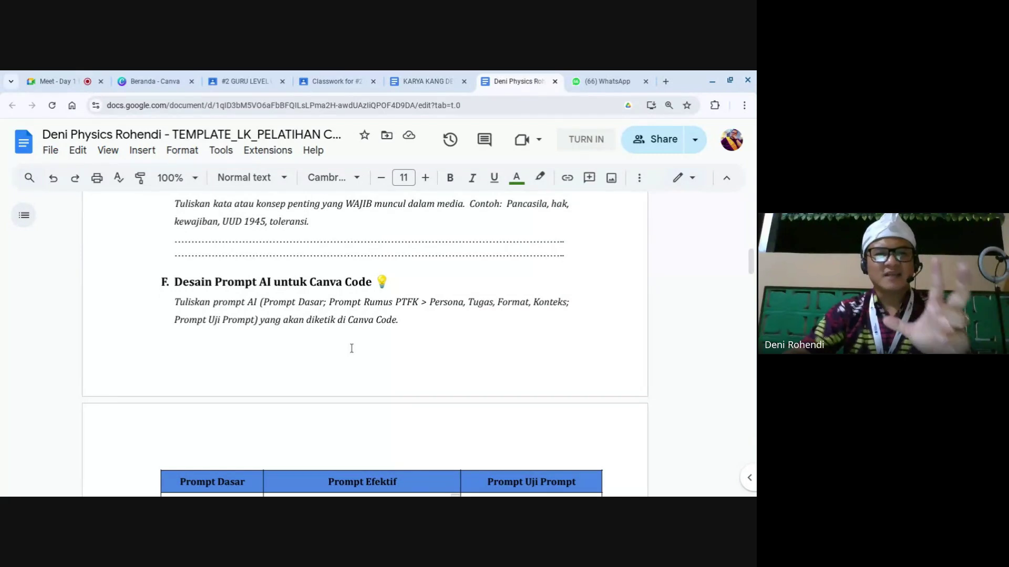
scroll(351, 348, down, 2)
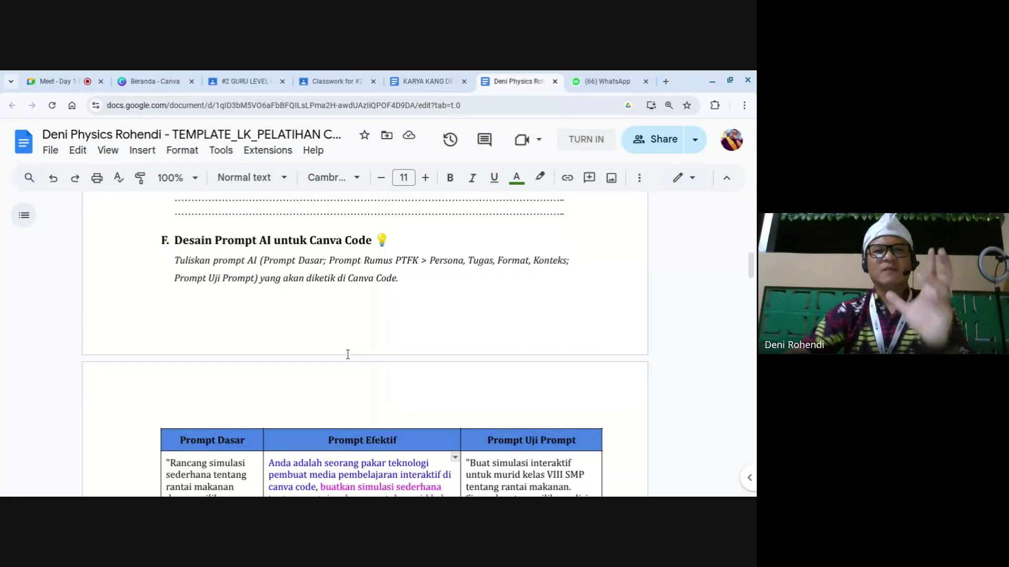
scroll(401, 349, down, 1)
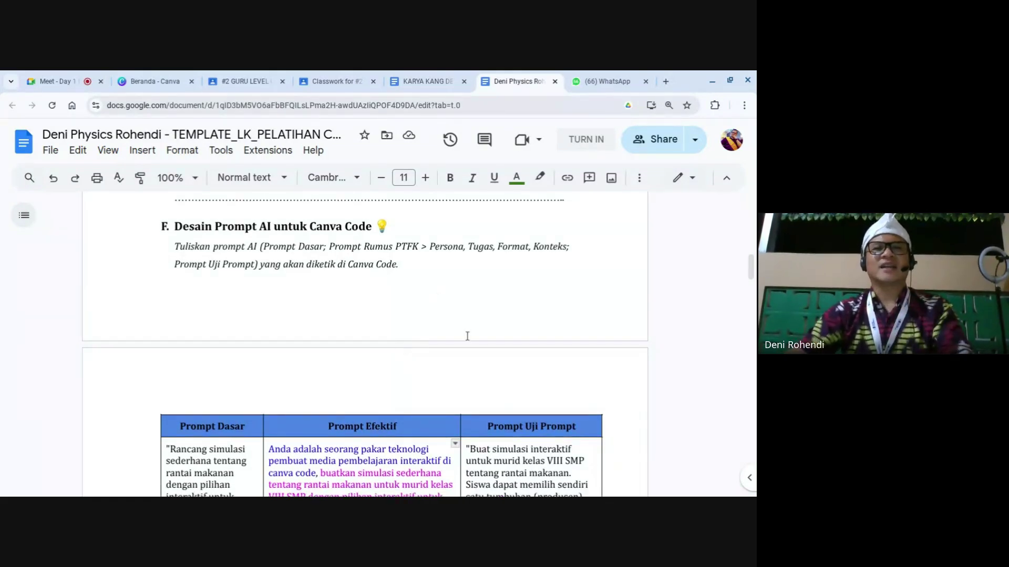
scroll(452, 315, down, 1)
drag(393, 230, 564, 229)
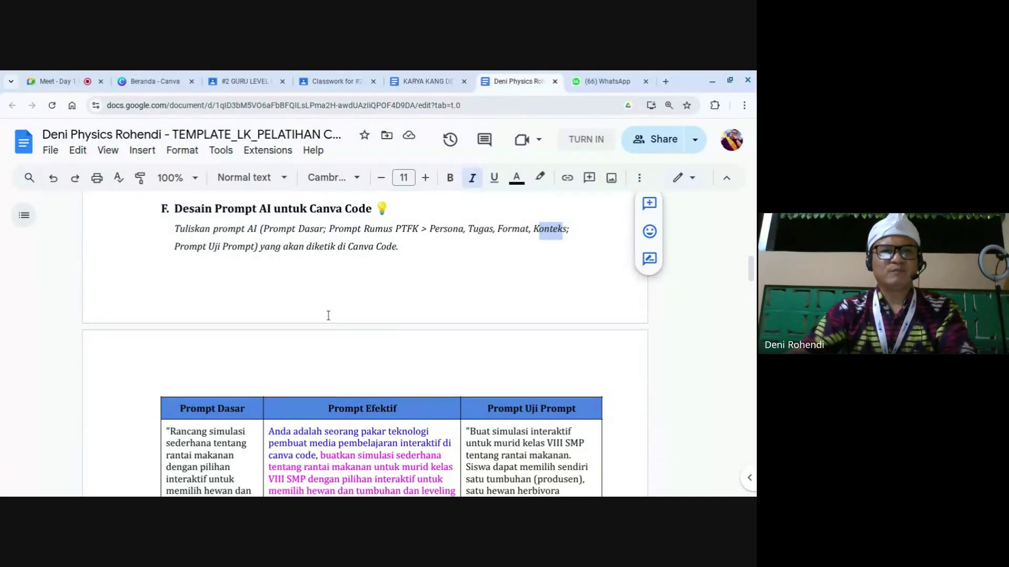
scroll(325, 315, down, 5)
scroll(320, 331, up, 4)
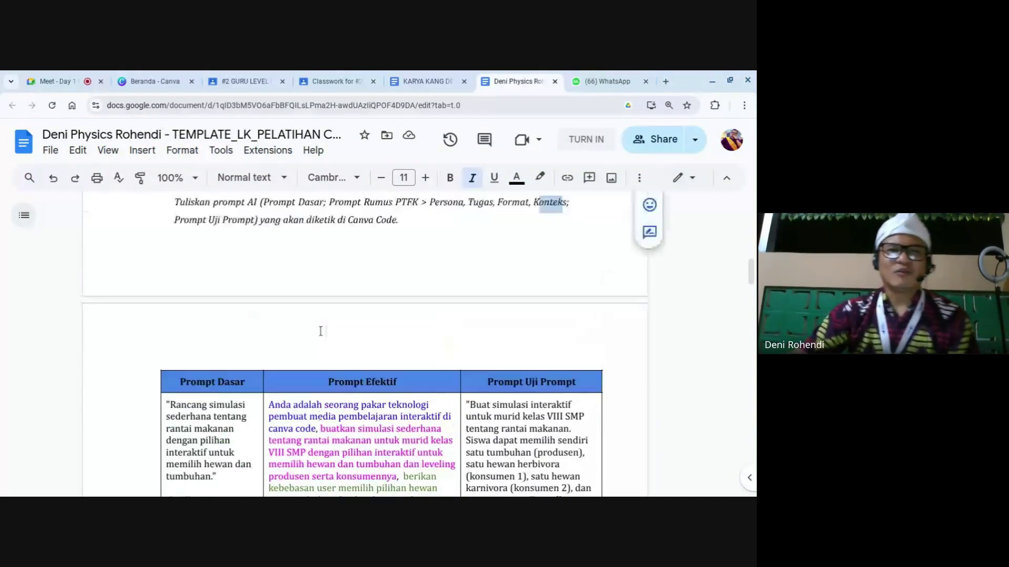
scroll(320, 331, down, 4)
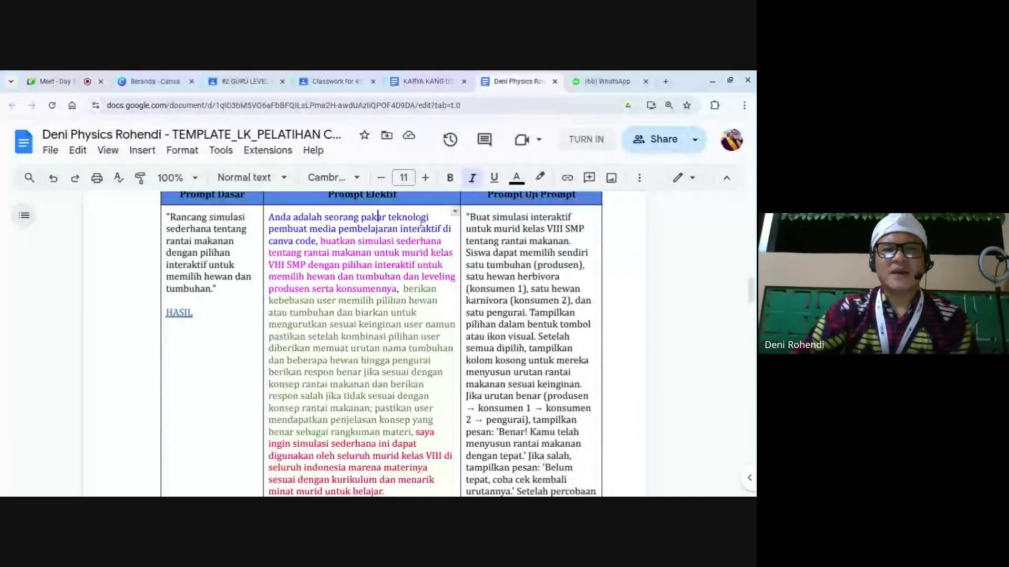
drag(377, 218, 422, 223)
scroll(379, 278, up, 5)
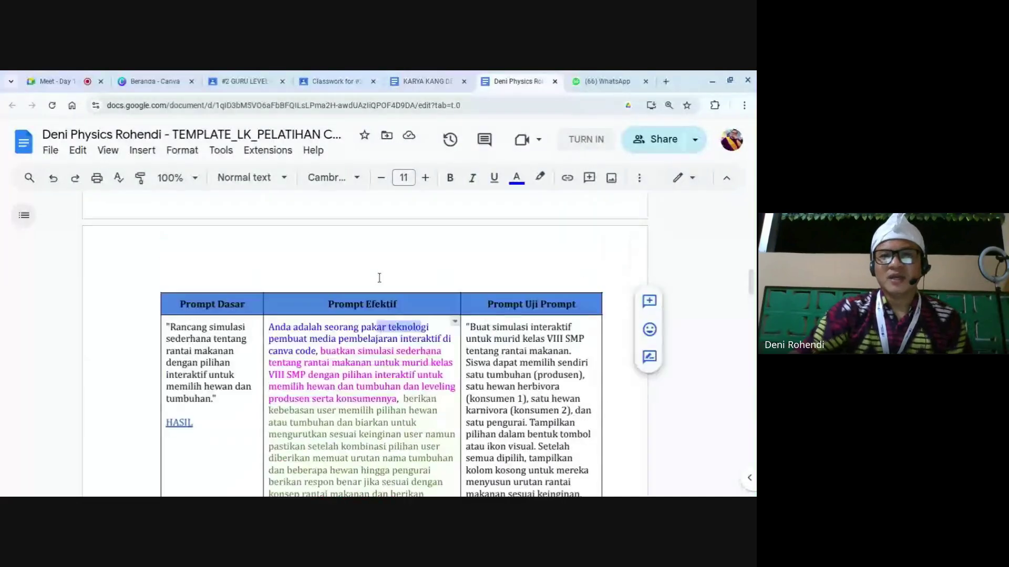
scroll(380, 279, down, 4)
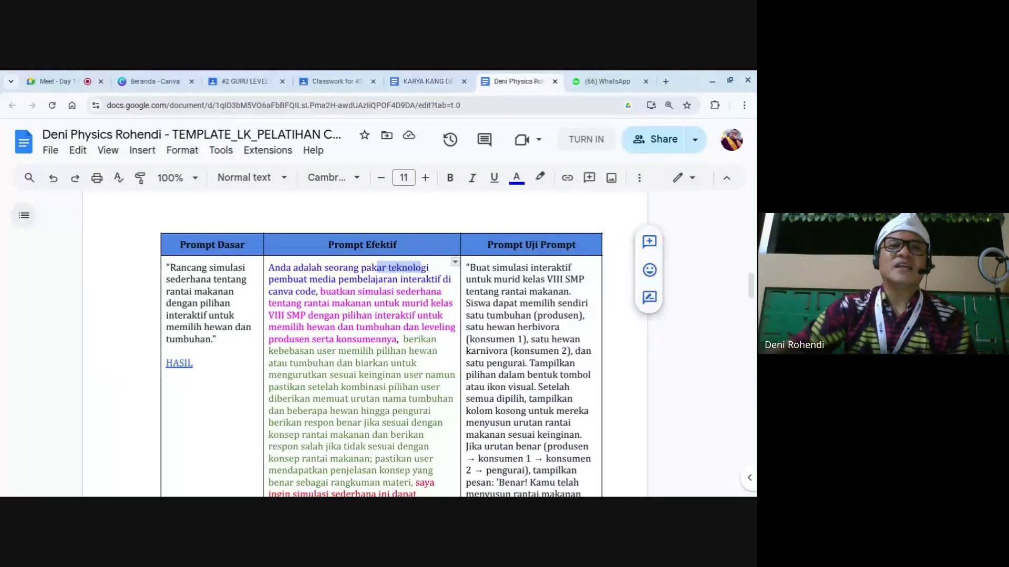
click(379, 314)
scroll(347, 292, down, 1)
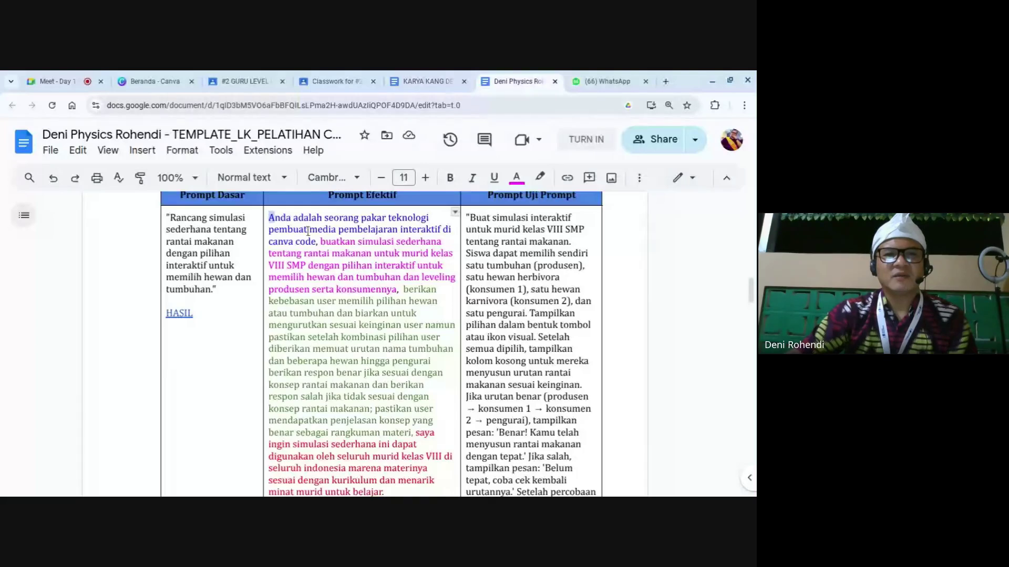
Copy the example's blue persona phrase, ending in "canva code", over the "Tulis disini hasilnya ya" placeholder in the second row's Prompt Efektif cell.
drag(308, 231, 317, 240)
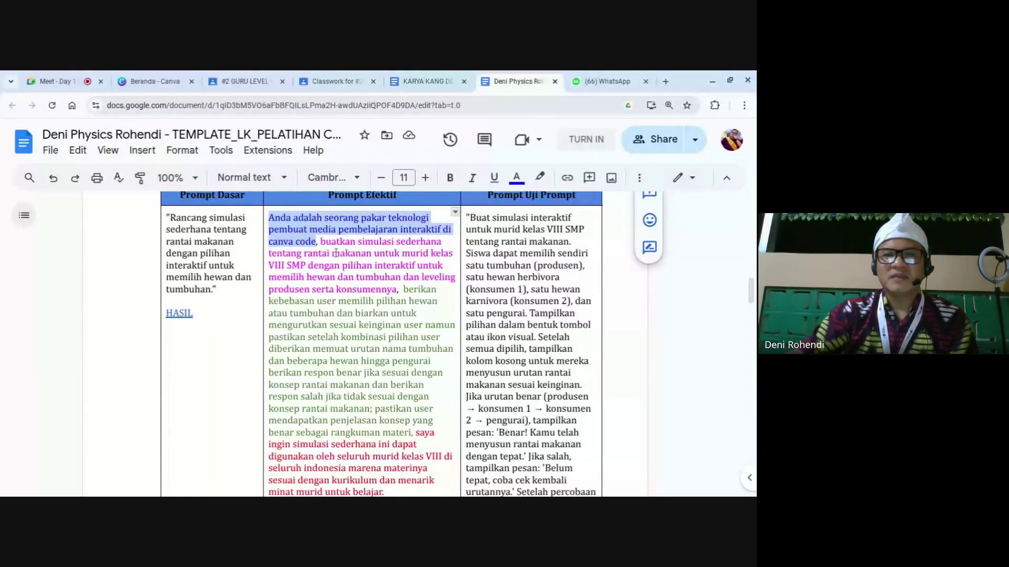
right_click(297, 227)
click(333, 211)
scroll(319, 308, down, 10)
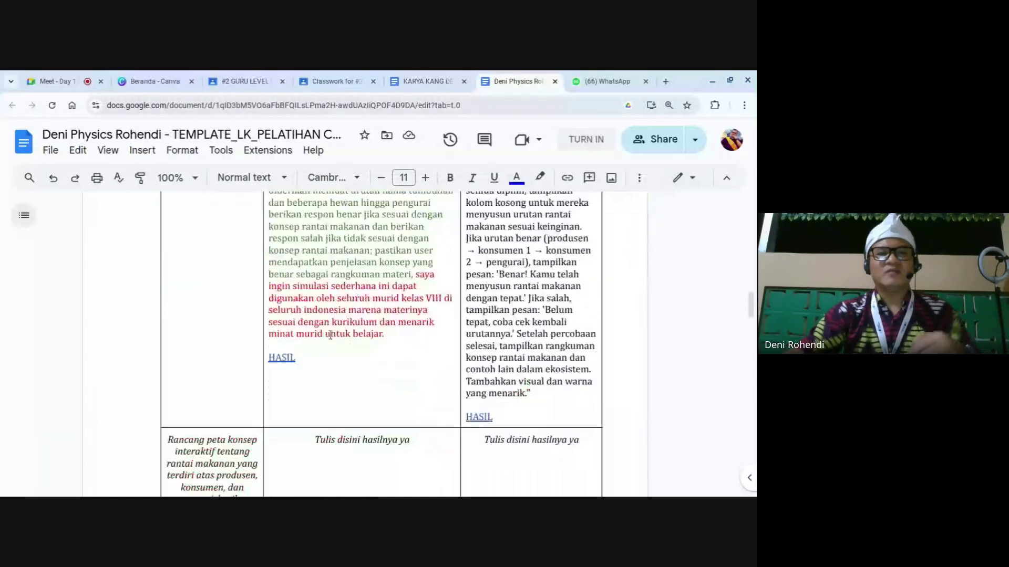
triple_click(316, 237)
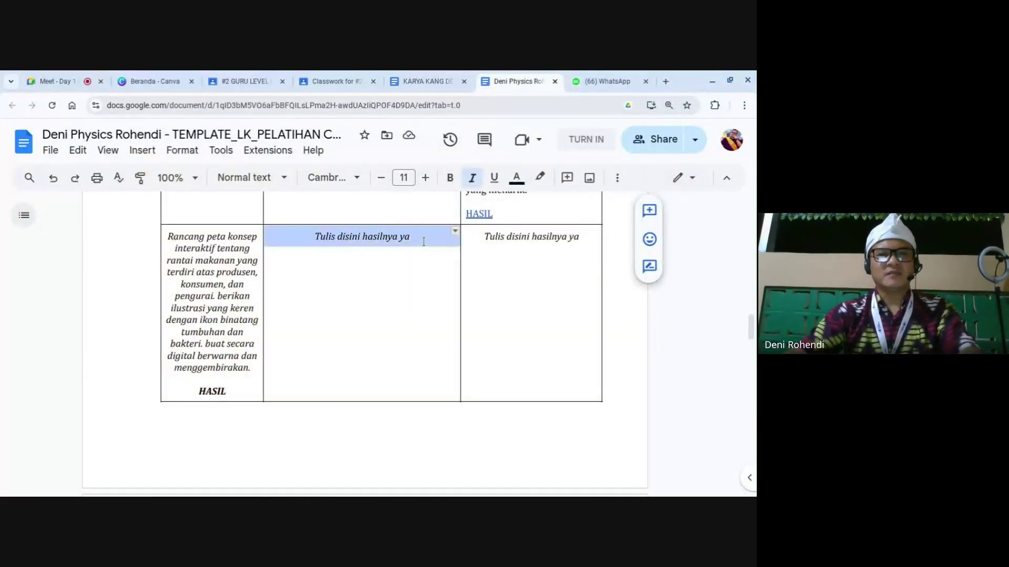
key(ctrl+v)
click(386, 268)
Add a comma after "canva code" in the second row's Prompt Efektif cell and append the example's magenta task phrase, "buatkan simulasi sederhana" through "konsumennya,".
scroll(381, 273, up, 5)
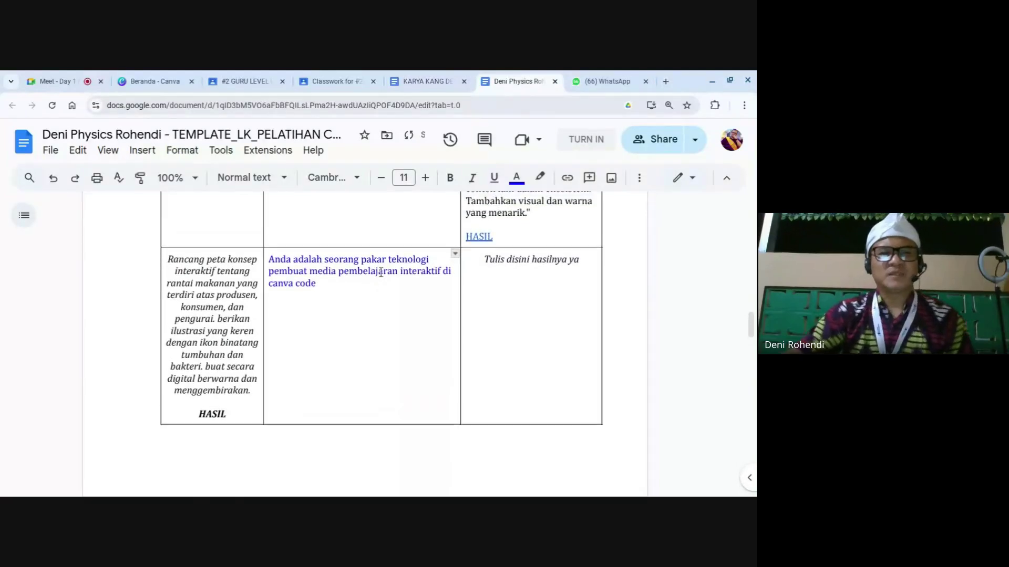
scroll(381, 273, up, 1)
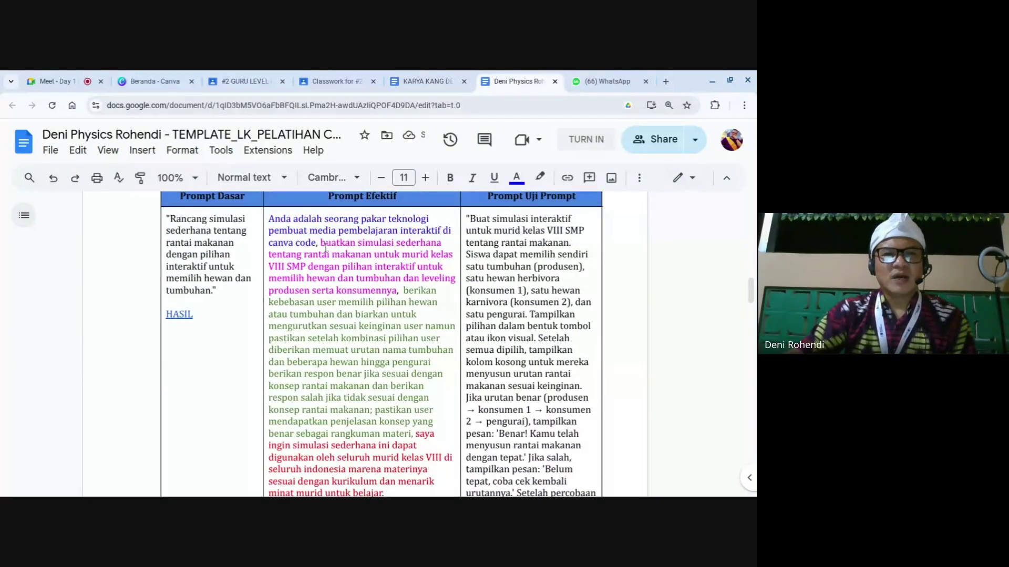
drag(320, 243, 396, 290)
right_click(368, 269)
click(395, 213)
scroll(349, 336, down, 5)
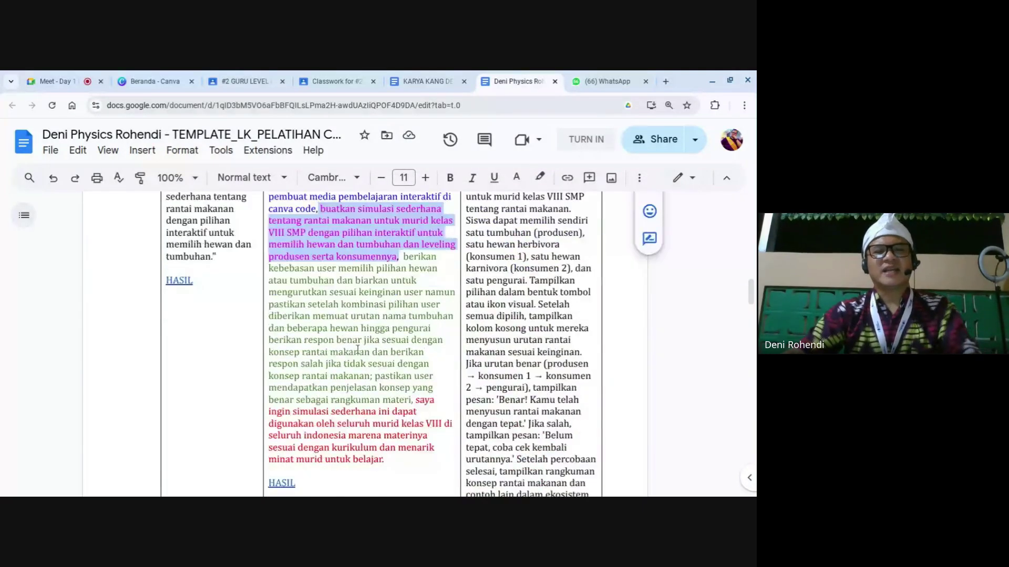
click(330, 332)
drag(330, 332, 331, 331)
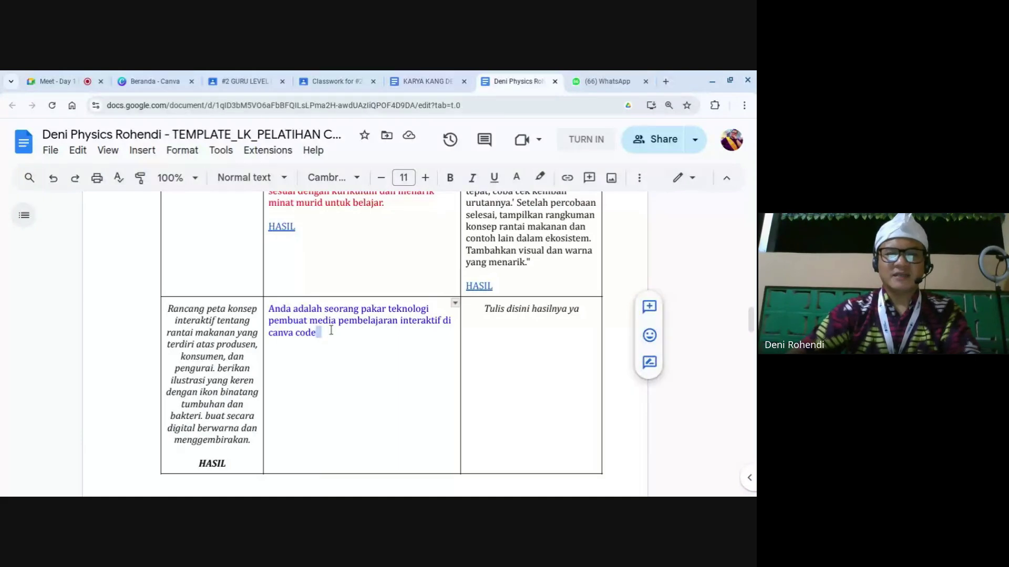
text(,)
key(ctrl+v)
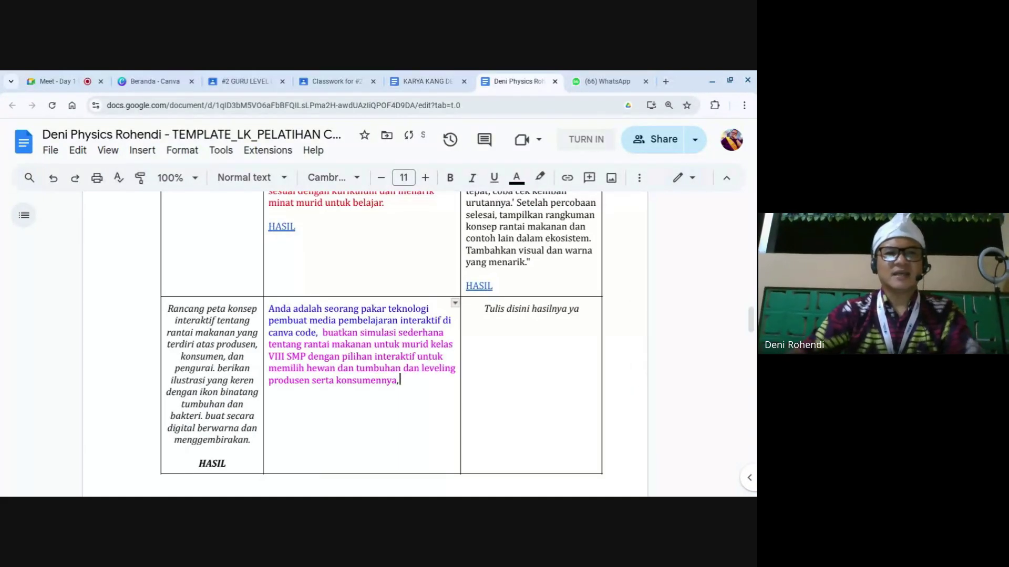
Replace the word "simulasi" with "peta konsep" in the second row's magenta task phrase.
scroll(409, 318, down, 1)
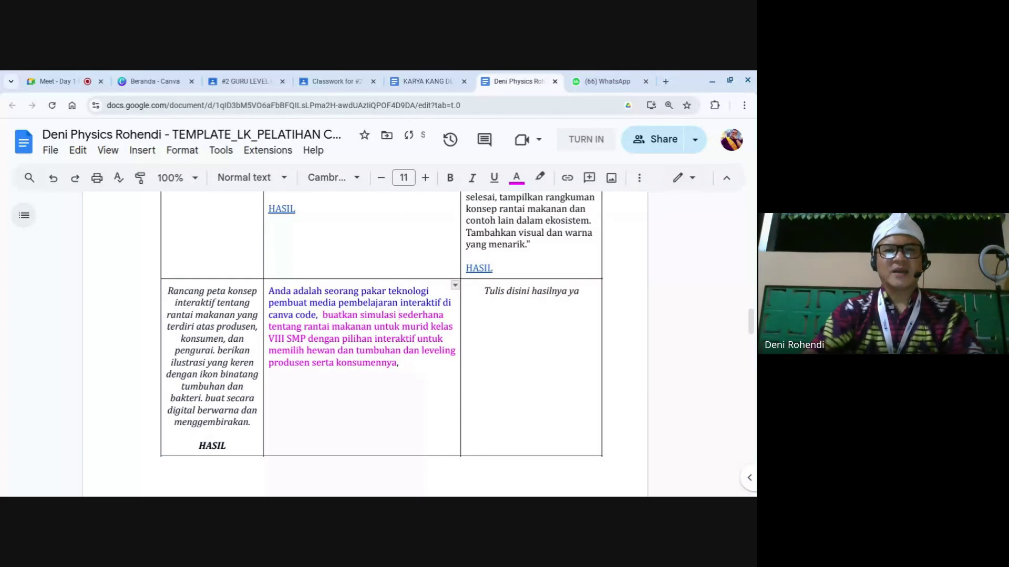
key(BackSpace)
key(BackSpace)
key(BackSpace)
key(BackSpace)
key(BackSpace)
key(BackSpace)
key(BackSpace)
key(BackSpace)
key(BackSpace)
text(peta ko)
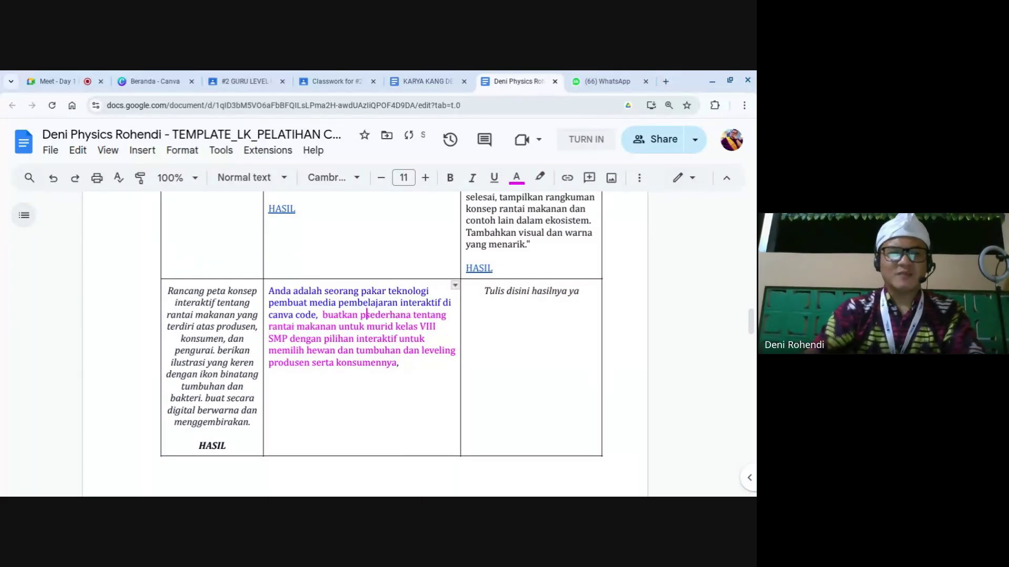
text(nsep)
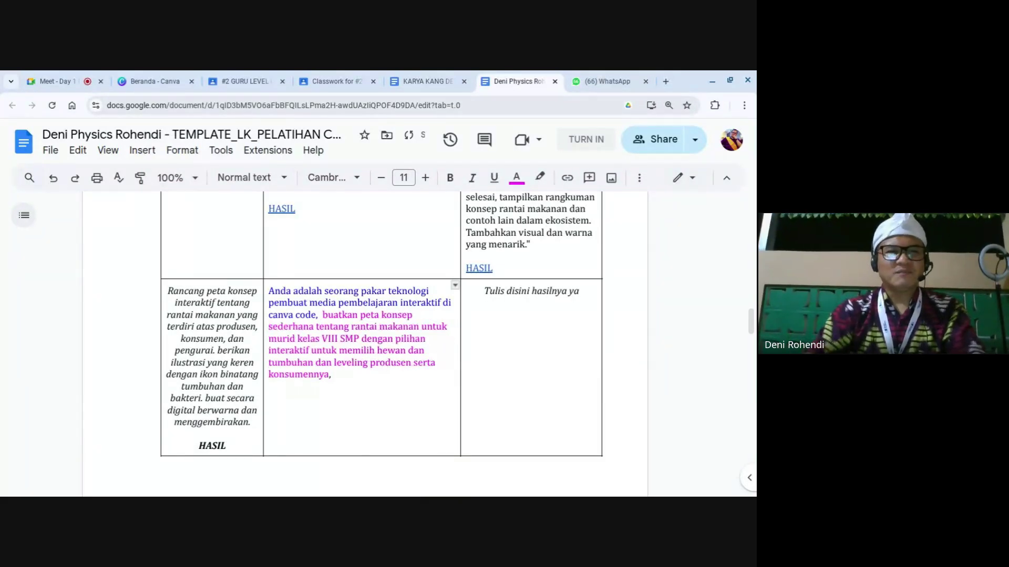
Replace the word "sederhana" with "interaktif" after "buatkan peta konsep".
key(shift+Right)
key(shift+Right)
key(shift+Right)
key(shift+Right)
key(shift+Right)
key(shift+Right)
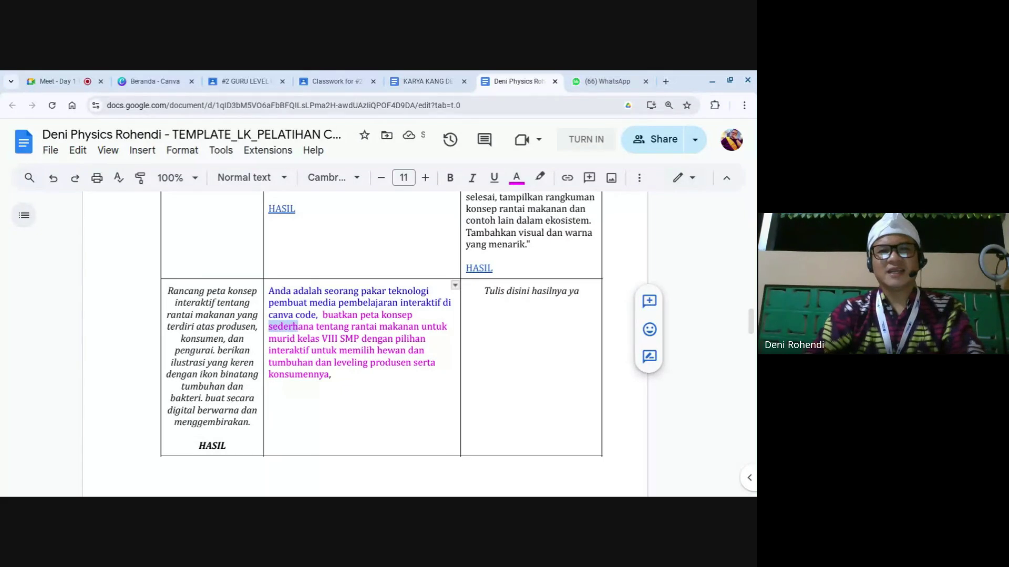
key(shift+Right)
key(shift+Right)
key(shift+Right)
key(shift+Right)
key(BackSpace)
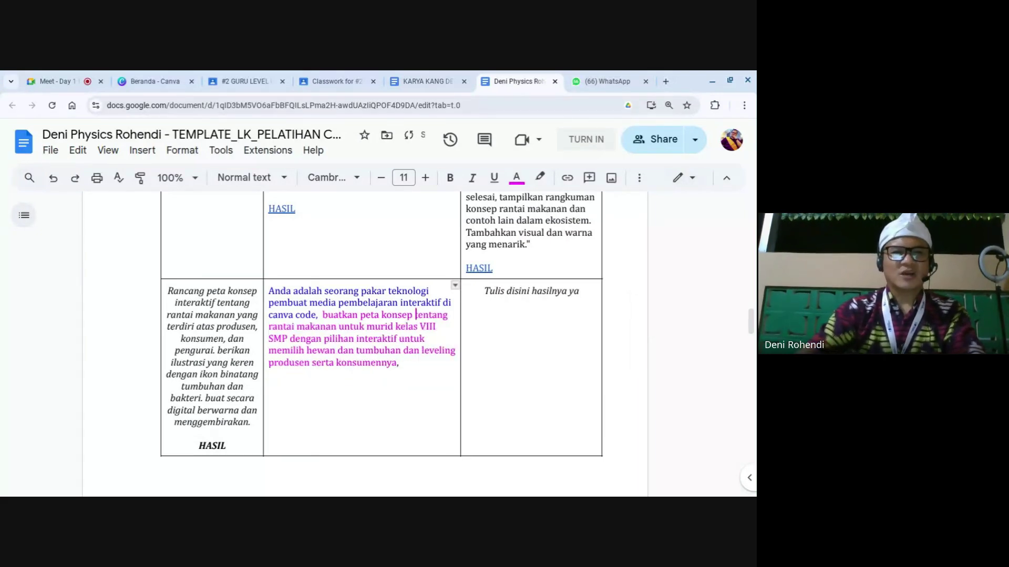
text(interak)
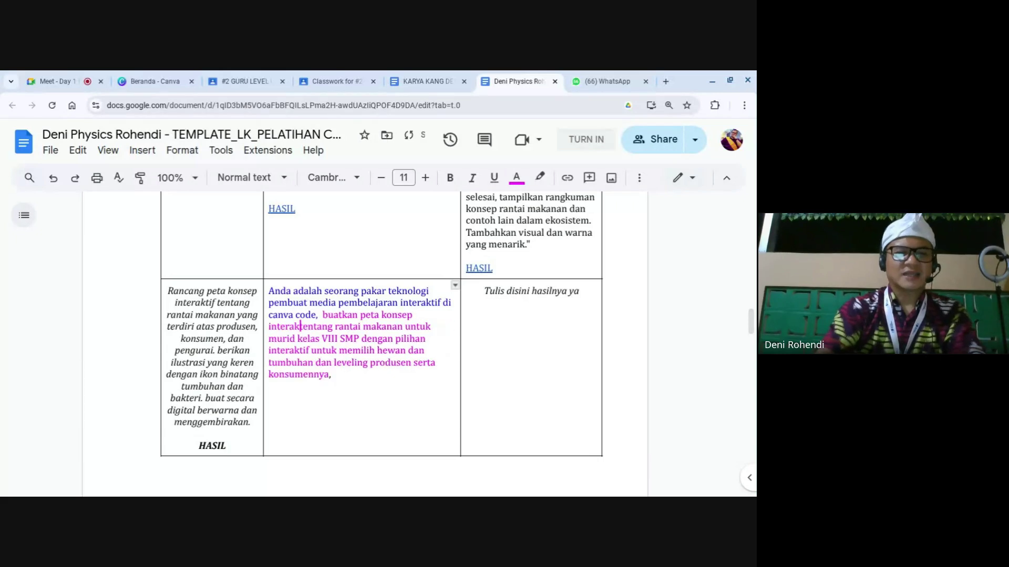
text(tif)
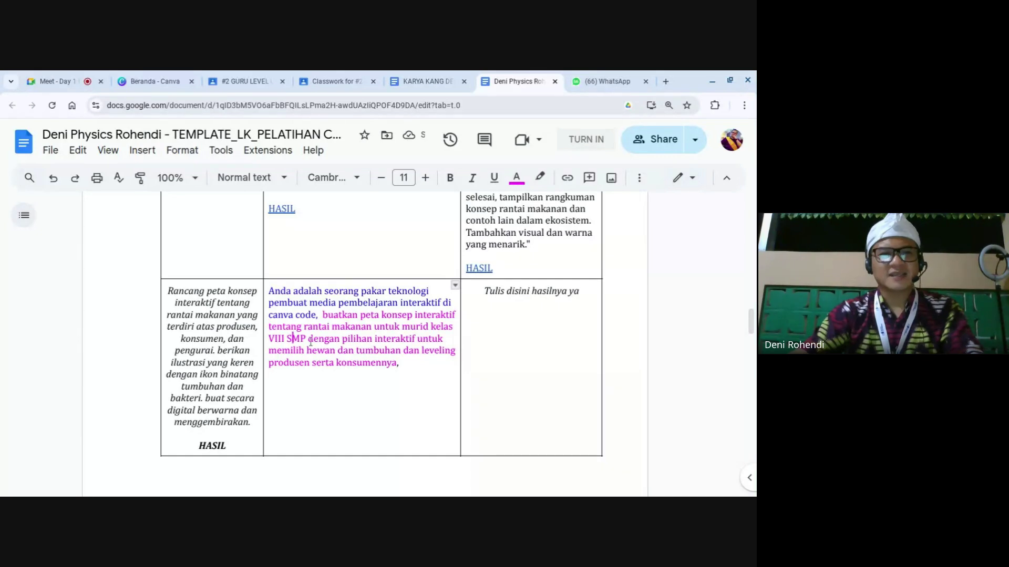
Change the target class after "murid kelas" from "VIII SMP" to "IV SD pelajaran IPAS".
key(BackSpace)
key(BackSpace)
key(BackSpace)
key(BackSpace)
key(BackSpace)
key(BackSpace)
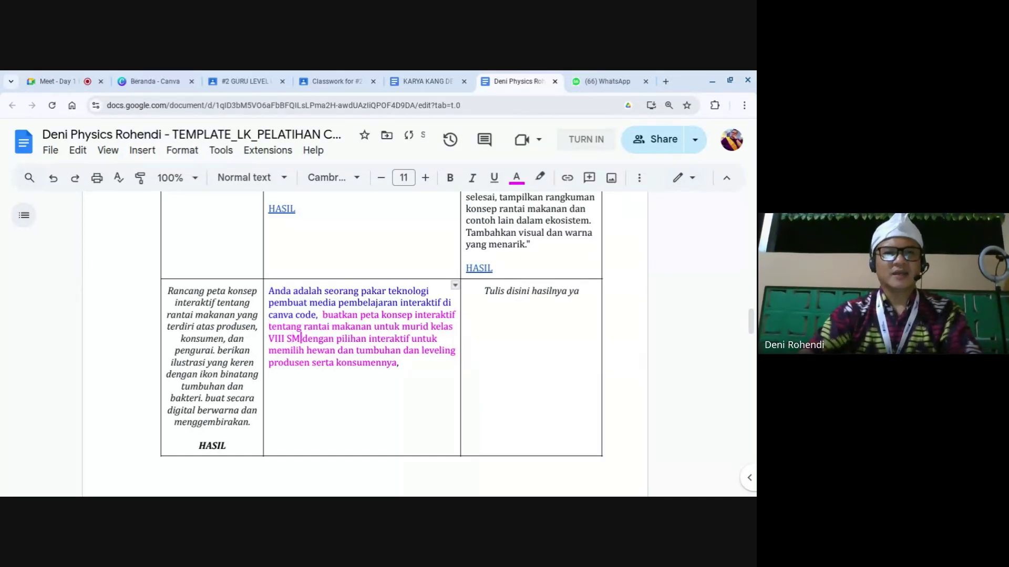
key(BackSpace)
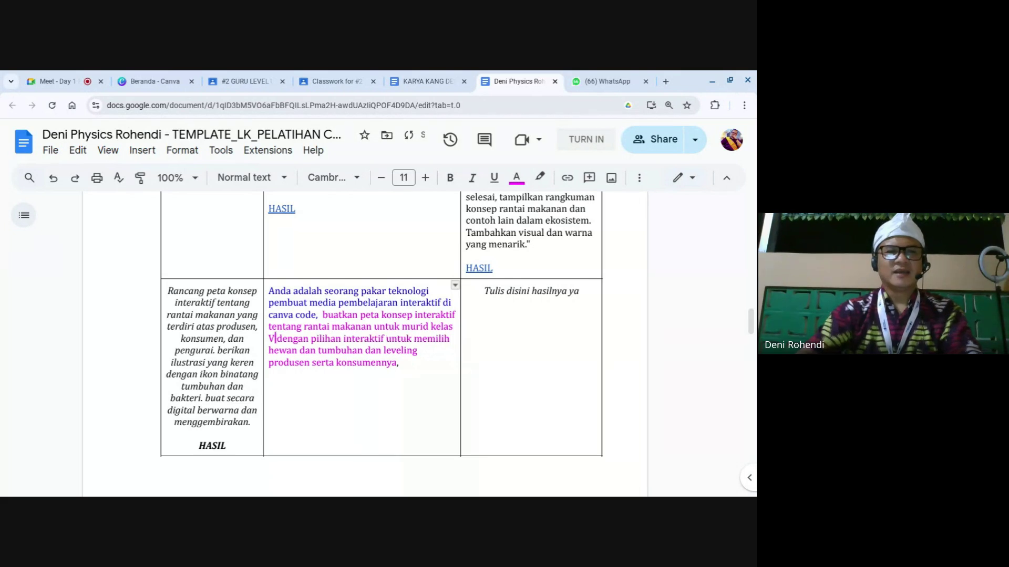
text(IV)
key(Right)
text(SD )
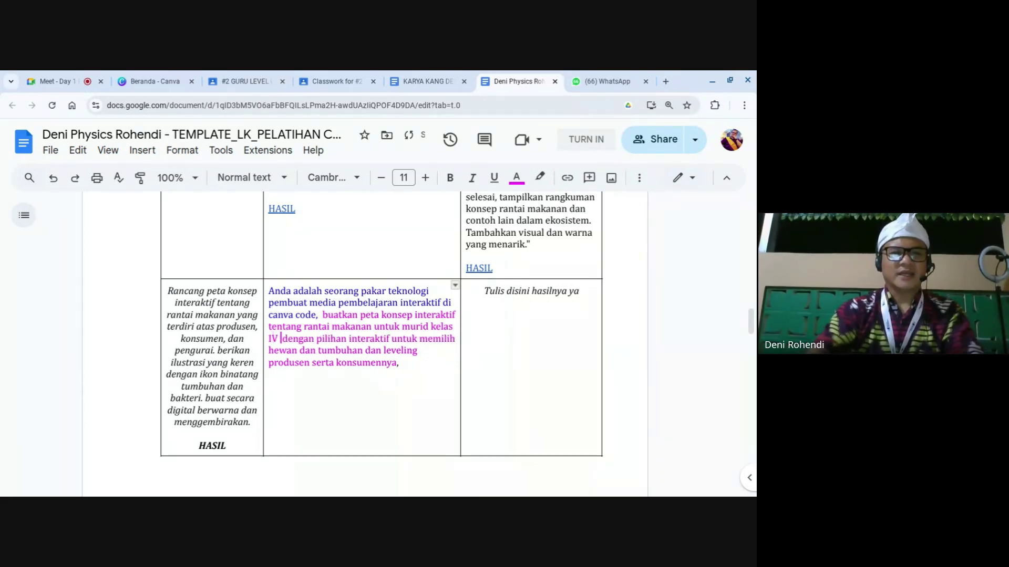
text(pelajaran I)
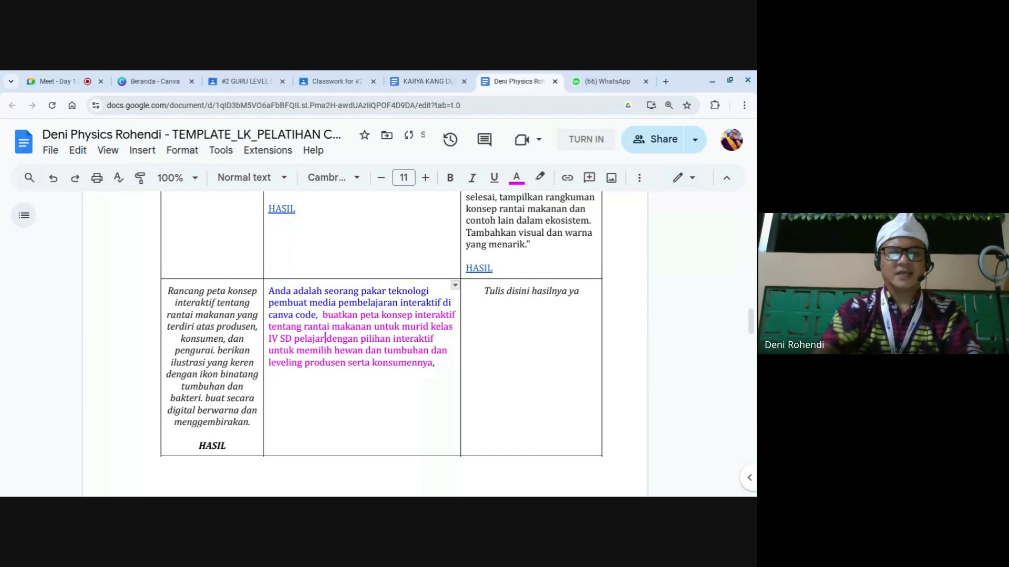
text(PAS)
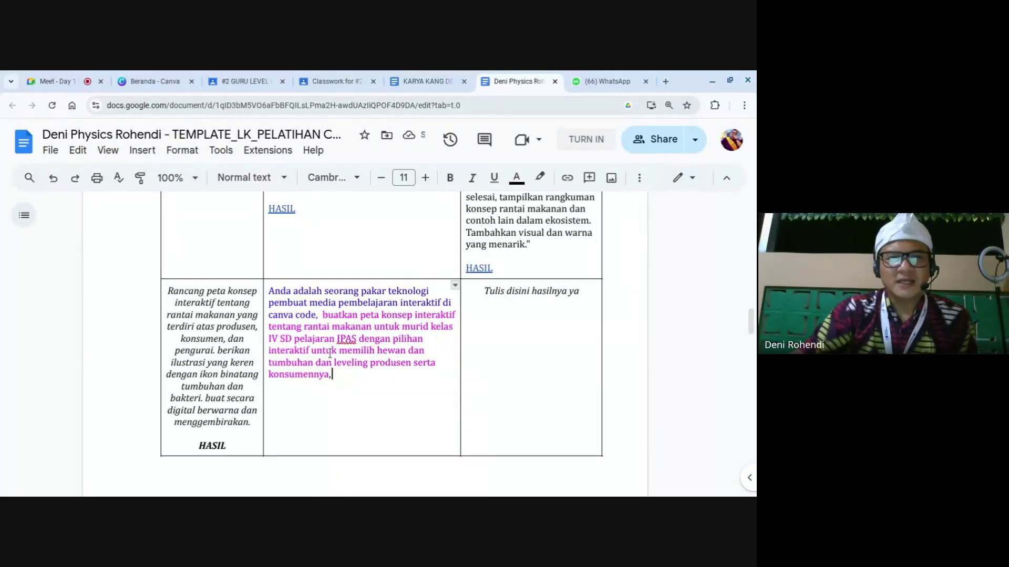
Replace "pilihan interaktif" with "tombol" after "dengan" in the second row's magenta task phrase.
click(310, 353)
key(BackSpace)
key(BackSpace)
key(BackSpace)
key(BackSpace)
key(BackSpace)
key(BackSpace)
key(BackSpace)
key(BackSpace)
key(BackSpace)
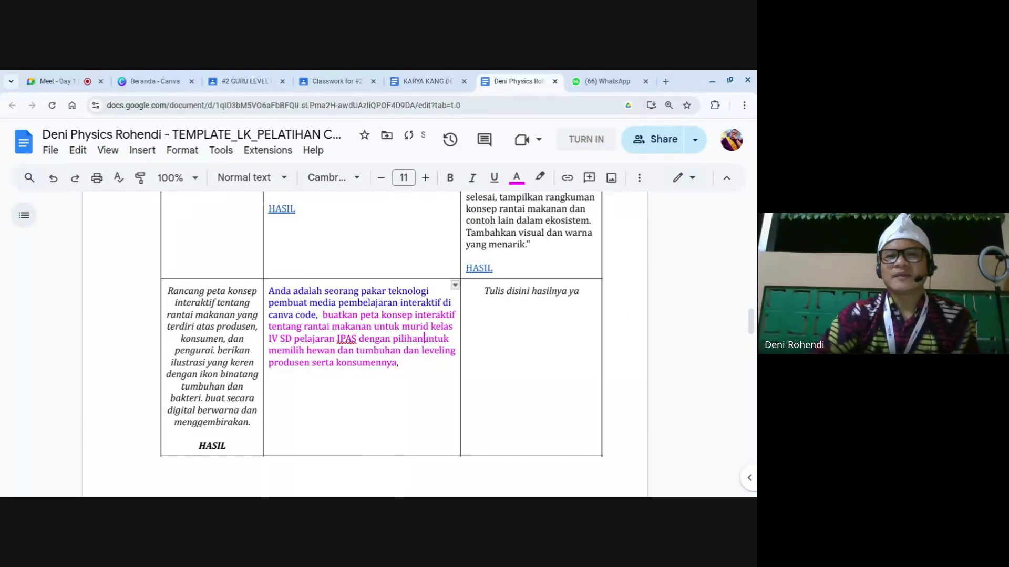
key(BackSpace)
key(BackSpace)
key(BackSpace)
key(BackSpace)
key(BackSpace)
key(BackSpace)
key(BackSpace)
key(BackSpace)
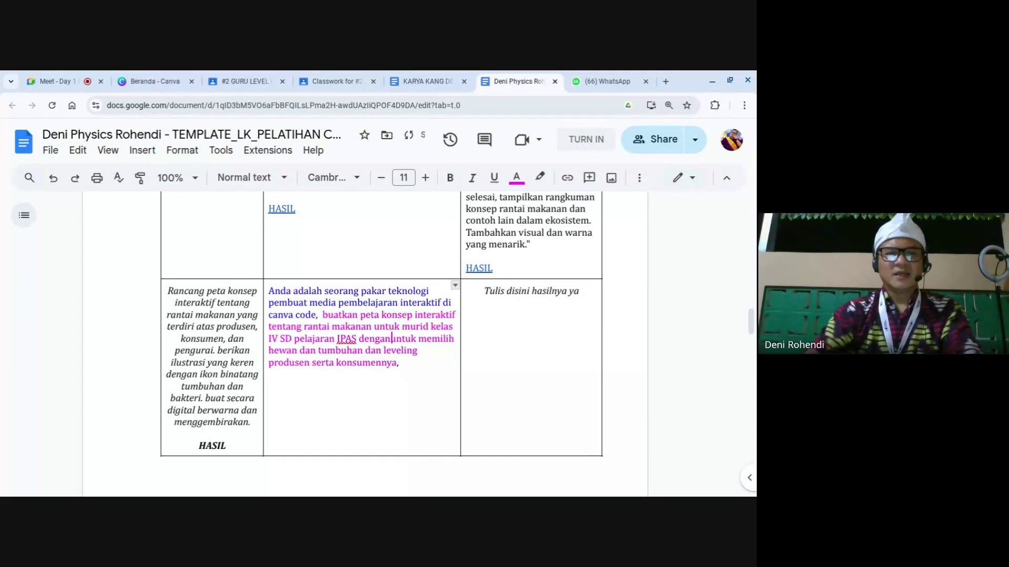
text(tombol)
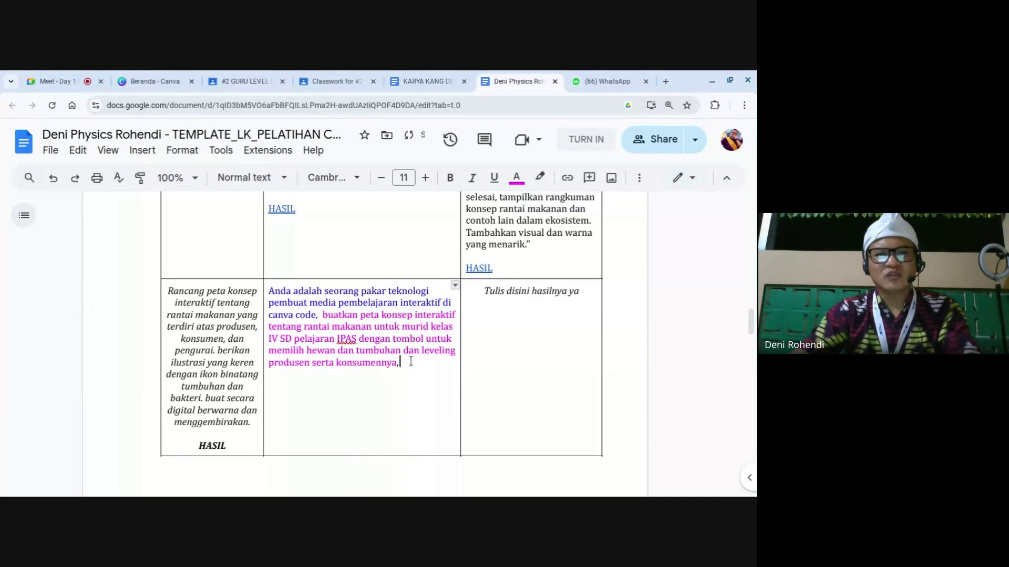
Replace the comma after "konsumennya" with a period at the end of the magenta task phrase.
key(Up)
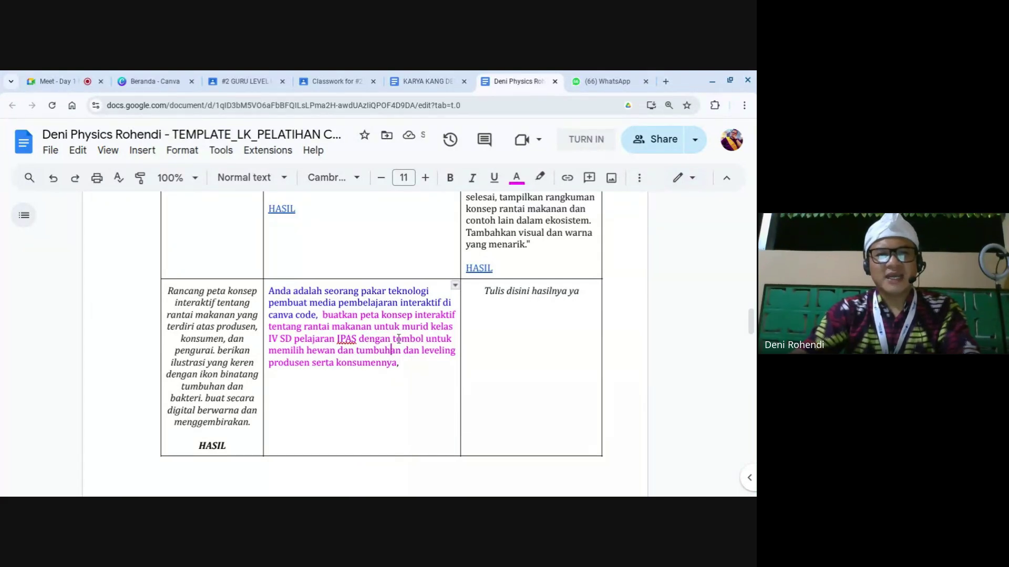
drag(394, 339, 405, 361)
click(405, 361)
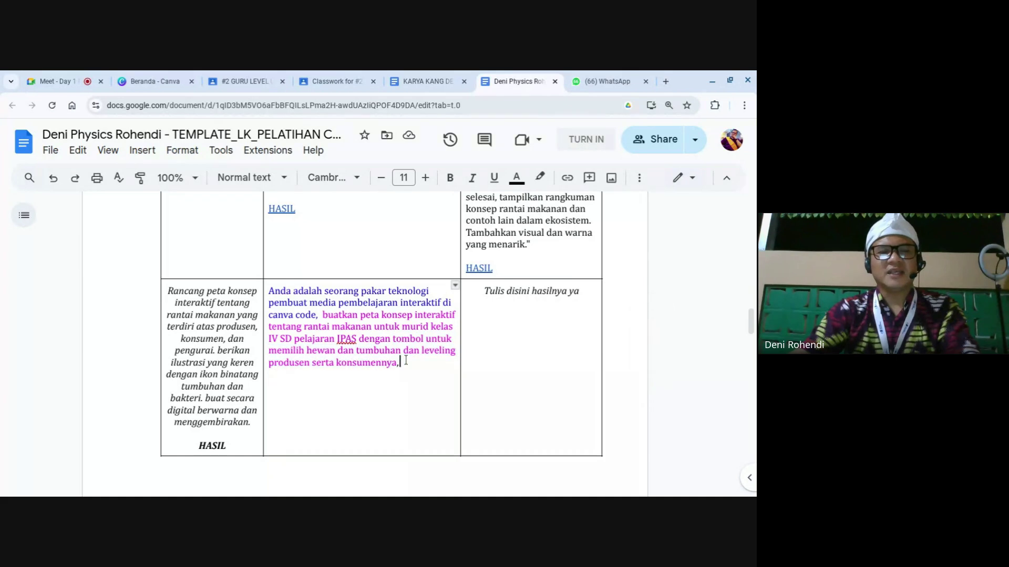
key(BackSpace)
text(.)
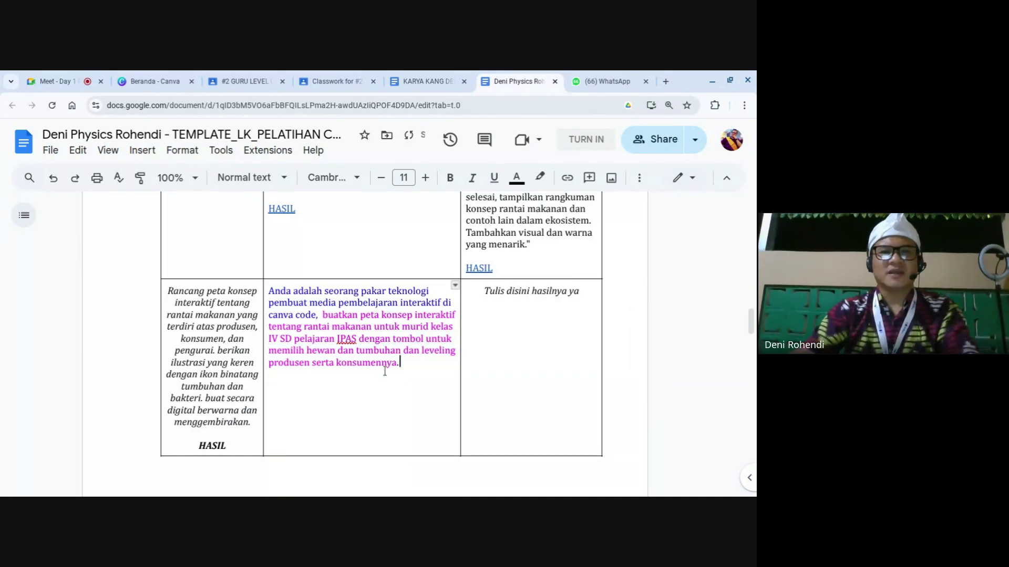
click(407, 360)
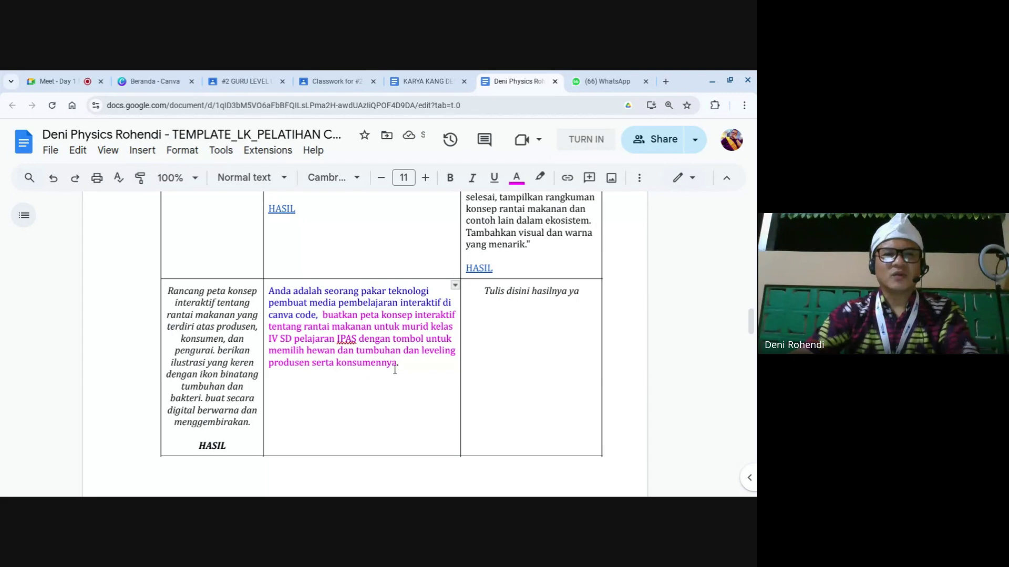
click(409, 363)
Copy the first row's green format phrase, "berikan kebebasan user" through "rangkuman materi", from the Prompt Efektif example.
scroll(413, 365, up, 10)
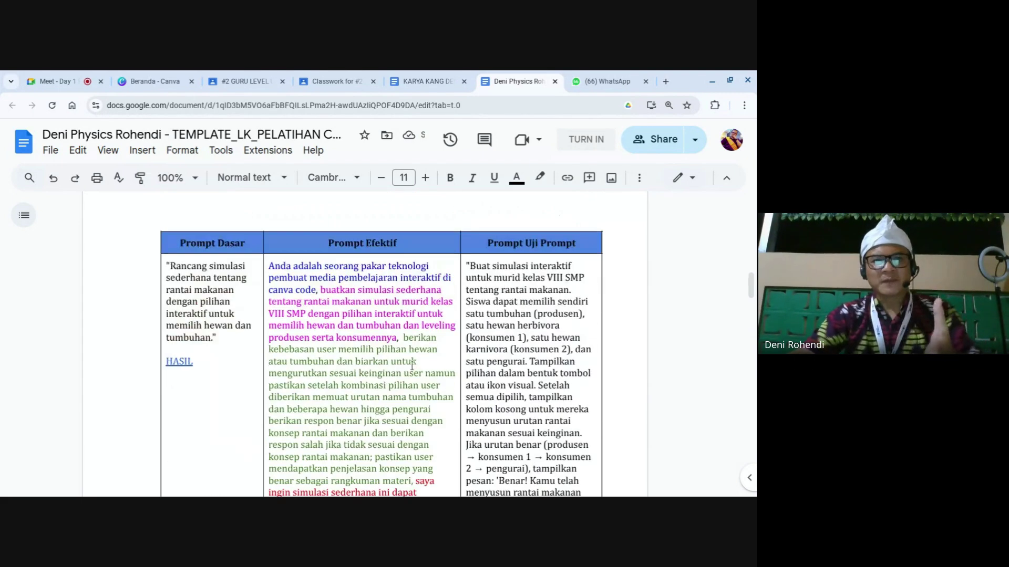
click(389, 335)
scroll(399, 331, up, 5)
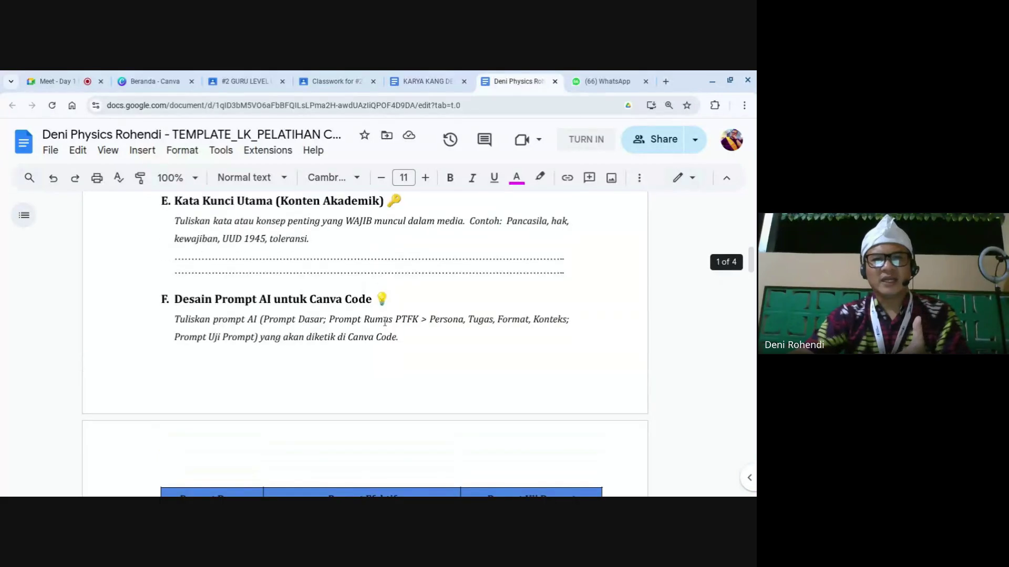
click(480, 309)
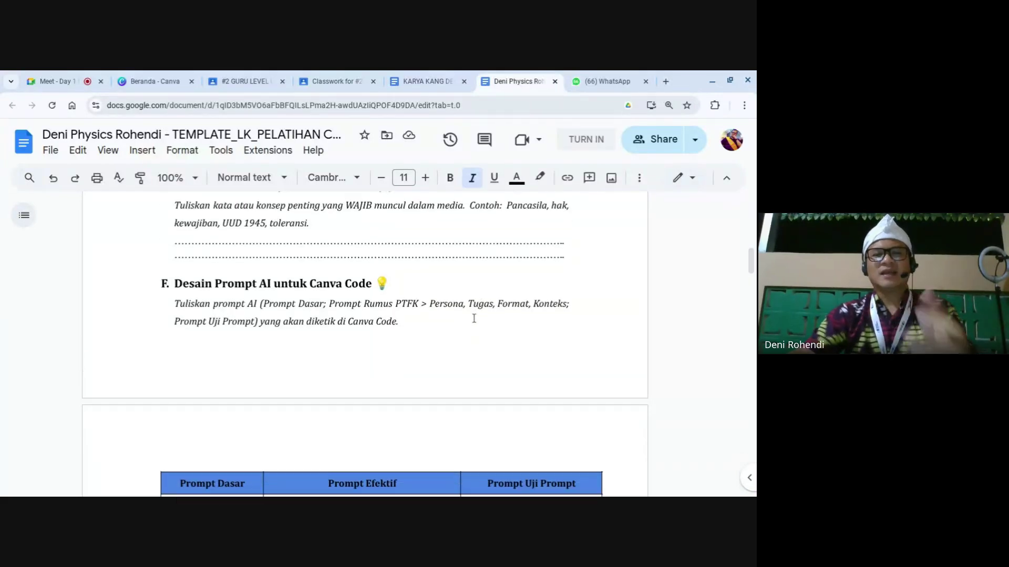
scroll(472, 315, down, 10)
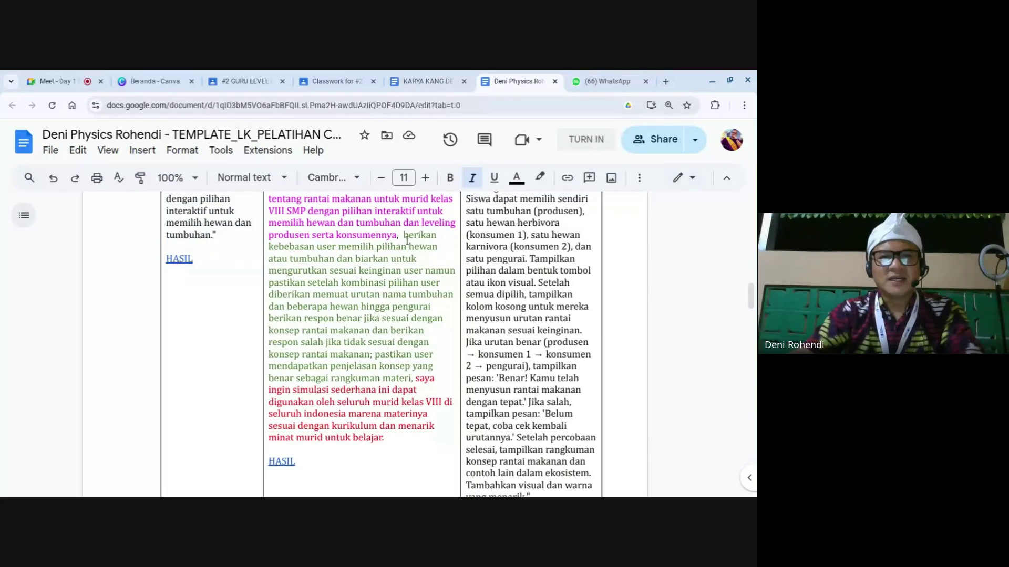
drag(405, 235, 412, 376)
right_click(392, 294)
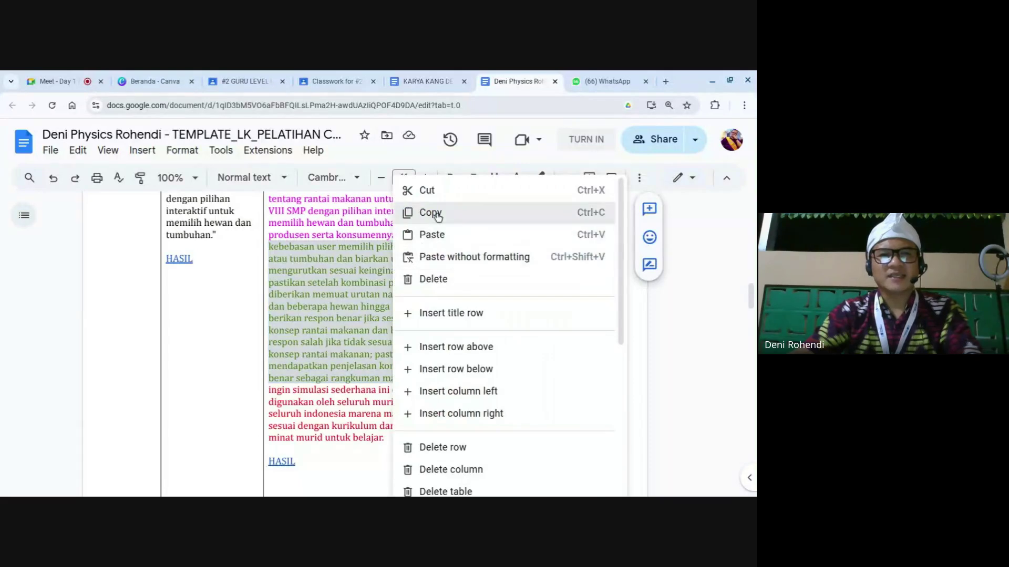
click(416, 212)
End the second row's magenta task phrase with a comma and a space, and paste the copied green format phrase after it.
scroll(347, 364, down, 1)
scroll(346, 363, up, 5)
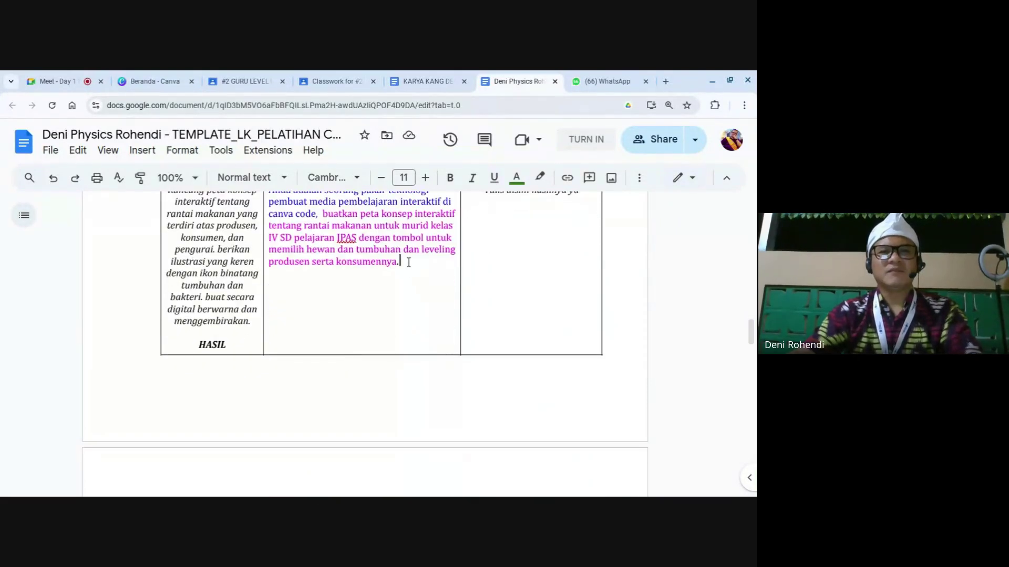
click(409, 263)
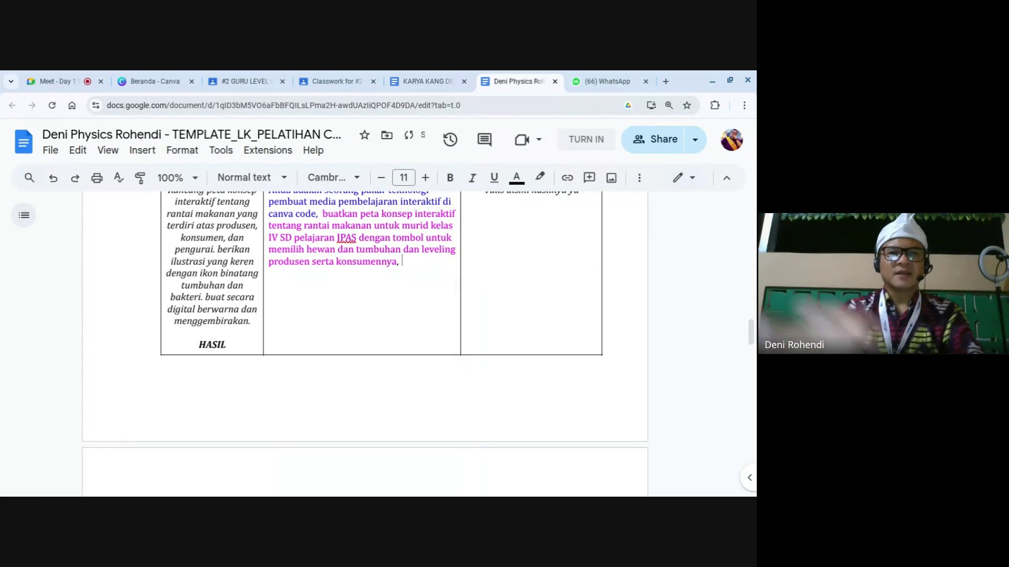
key(ctrl+v)
scroll(403, 263, up, 3)
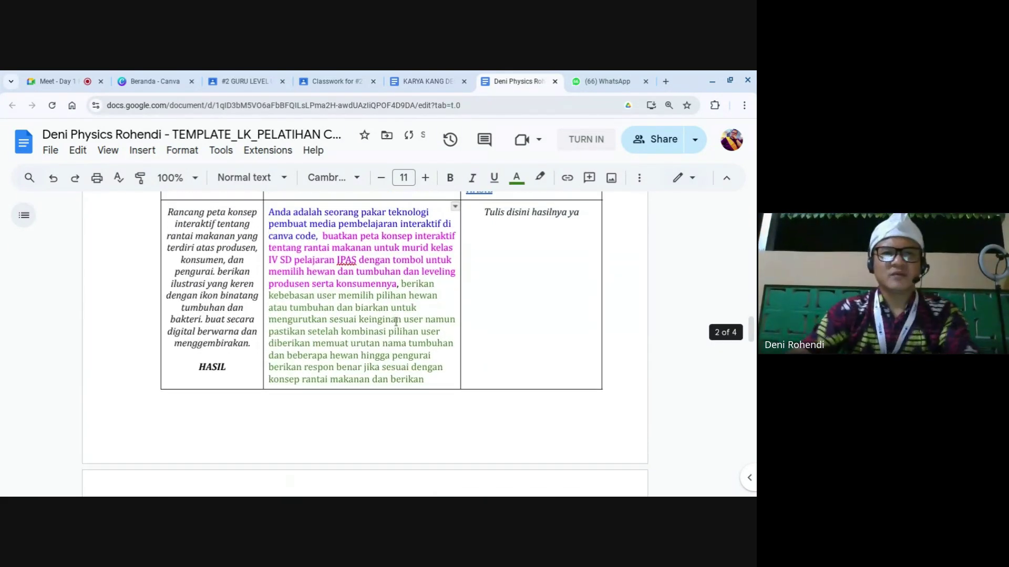
scroll(391, 287, down, 1)
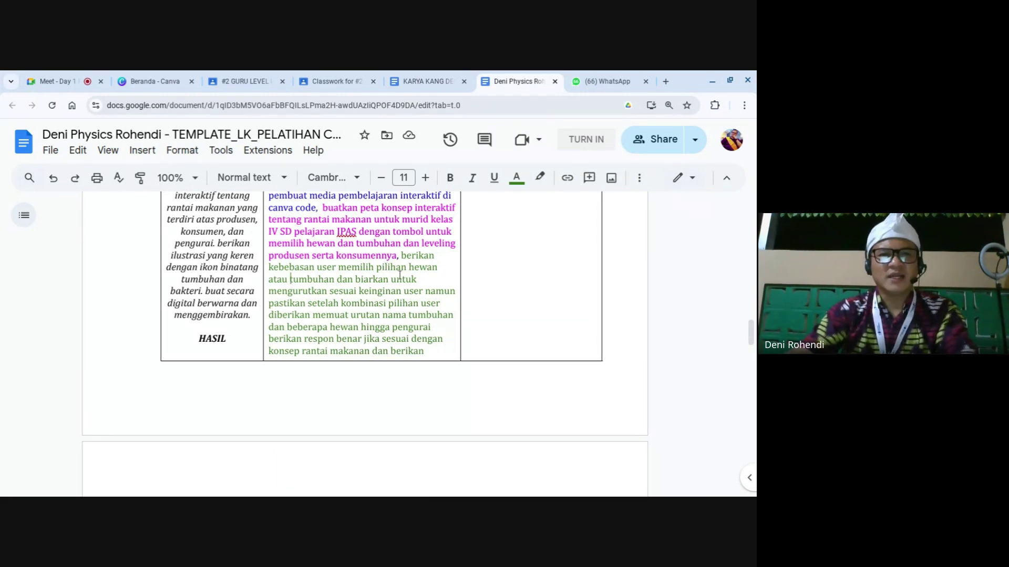
Compare the pasted green format phrase with section F's PTFK formula and the first row's example prompt.
drag(402, 258, 425, 351)
scroll(593, 318, up, 5)
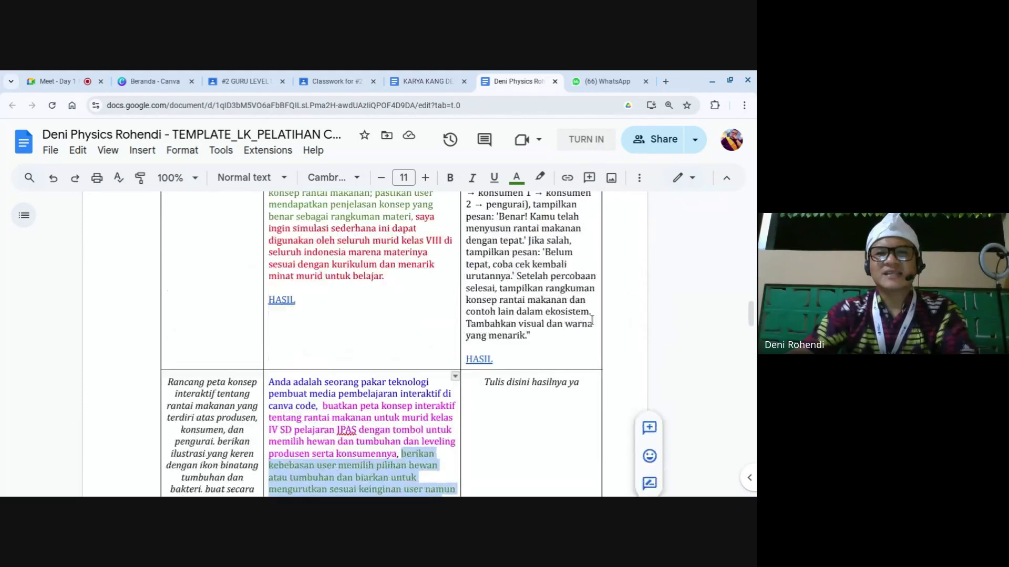
scroll(593, 319, up, 7)
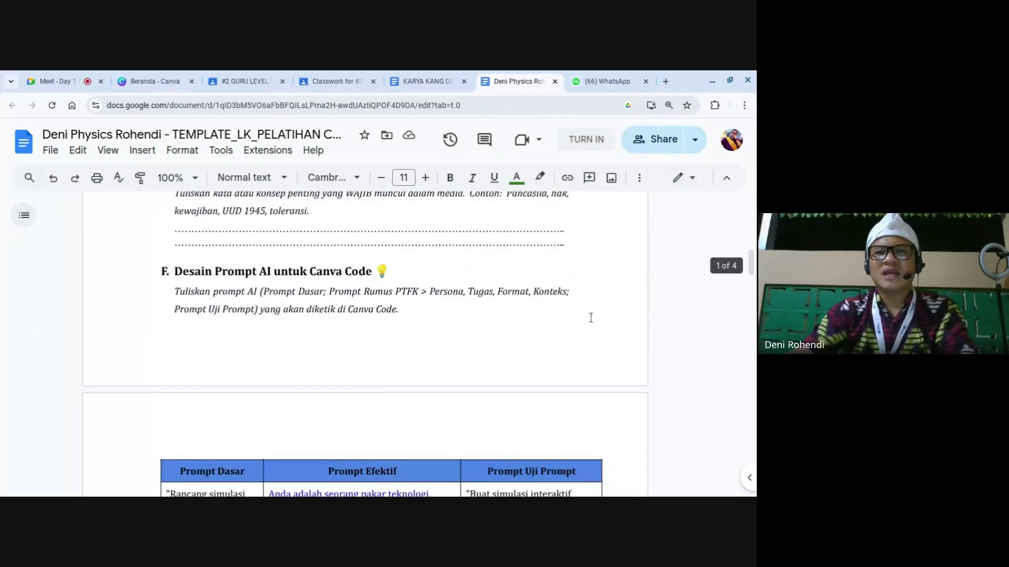
scroll(411, 382, down, 5)
scroll(410, 381, down, 3)
scroll(405, 368, up, 4)
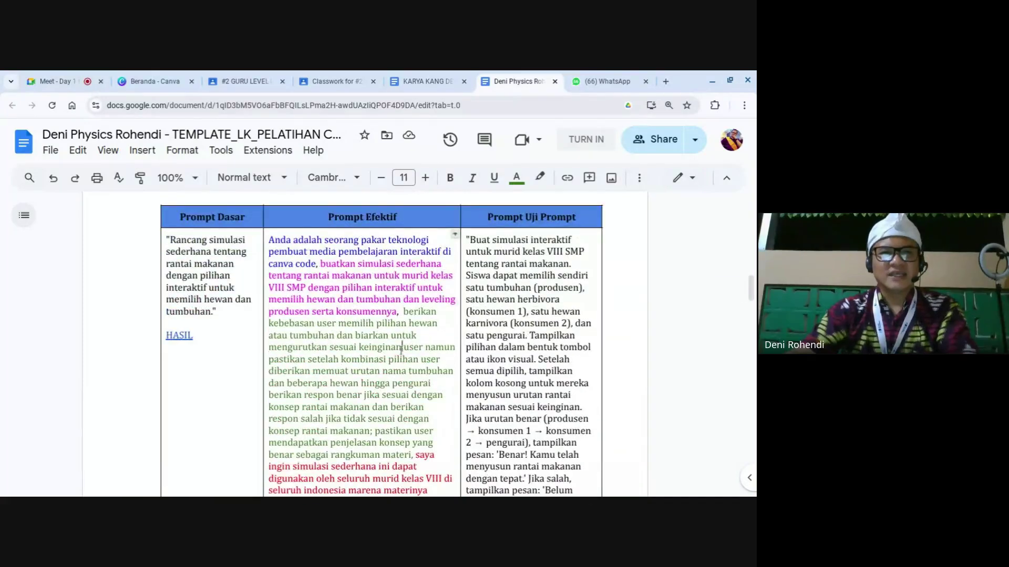
scroll(399, 353, down, 2)
scroll(398, 353, down, 5)
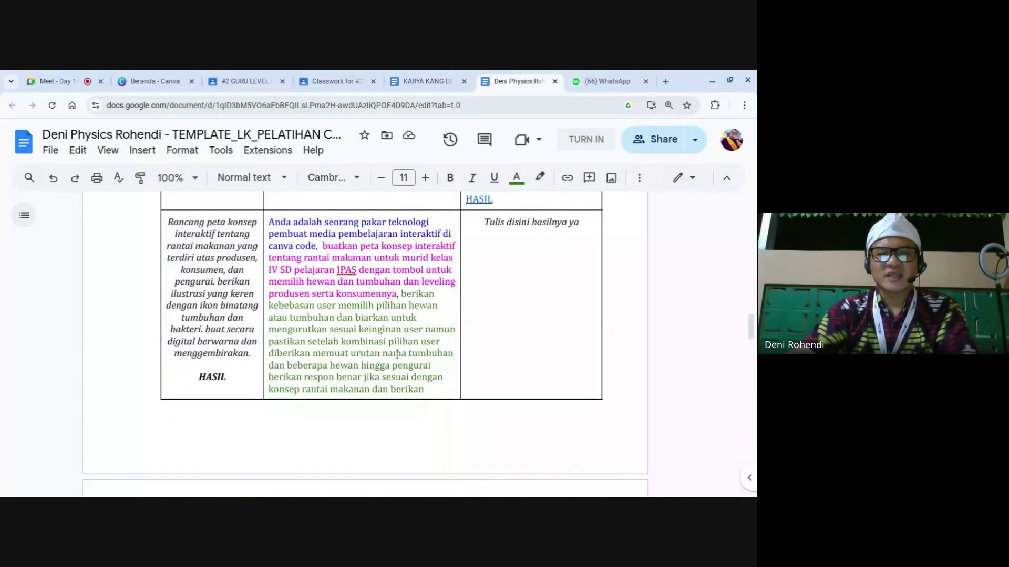
scroll(397, 355, down, 1)
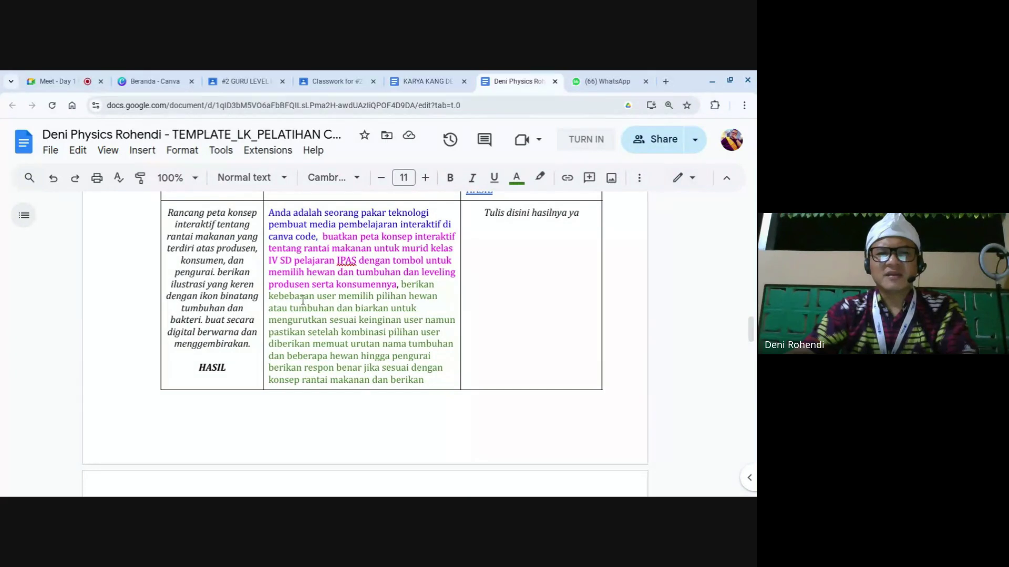
Insert "memahami materi ini dari peta konsep yang disajikan lalu disertai penjelasan yang kontekstual." before "memilih" in the second row's green format phrase.
click(341, 297)
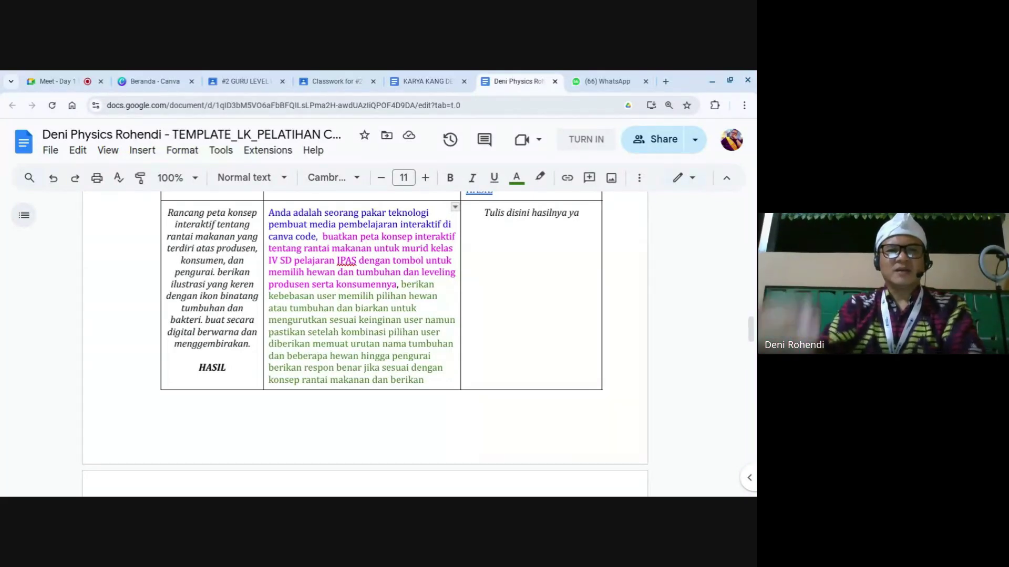
text(memahami )
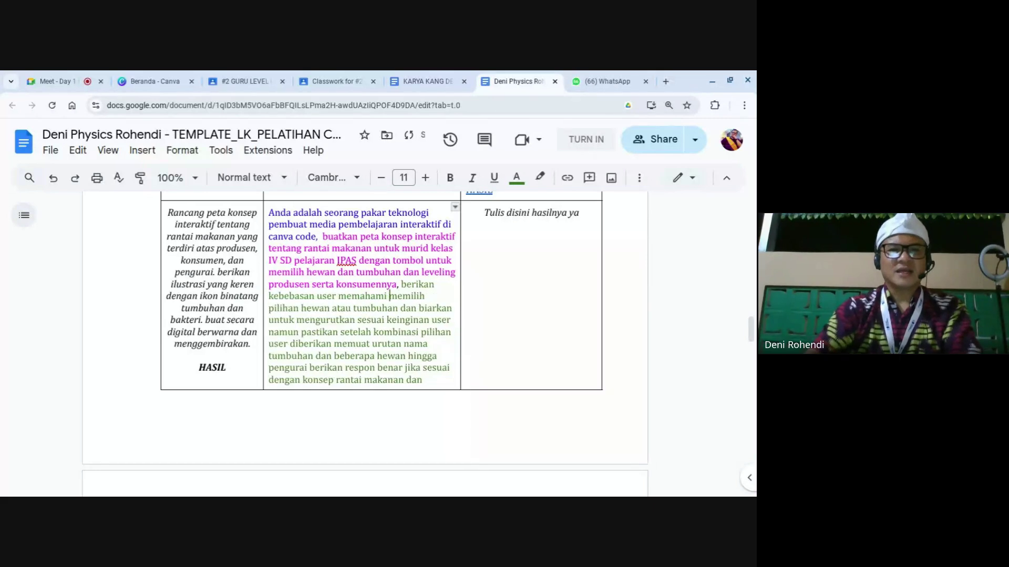
text(materi )
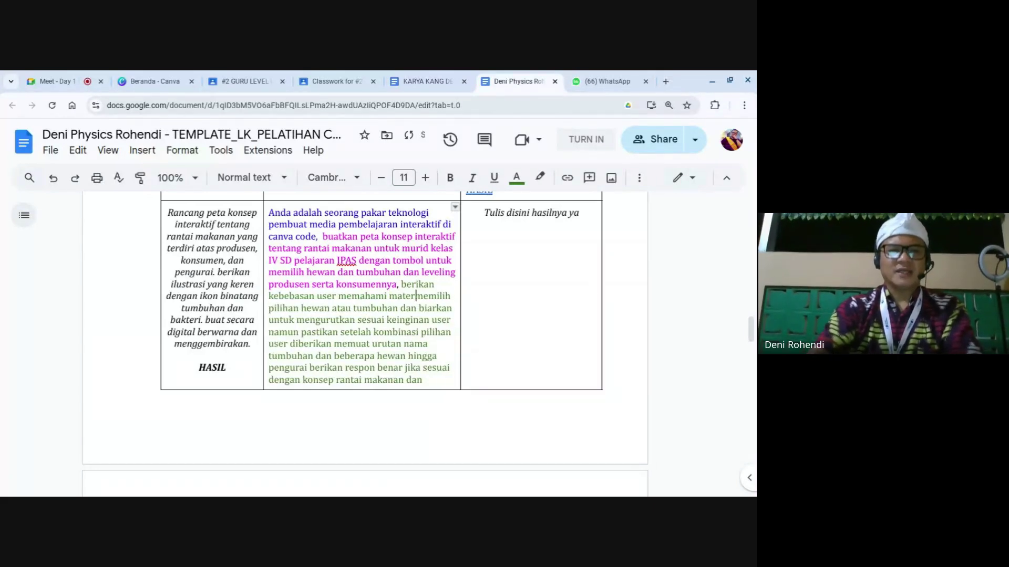
text(ini dari p)
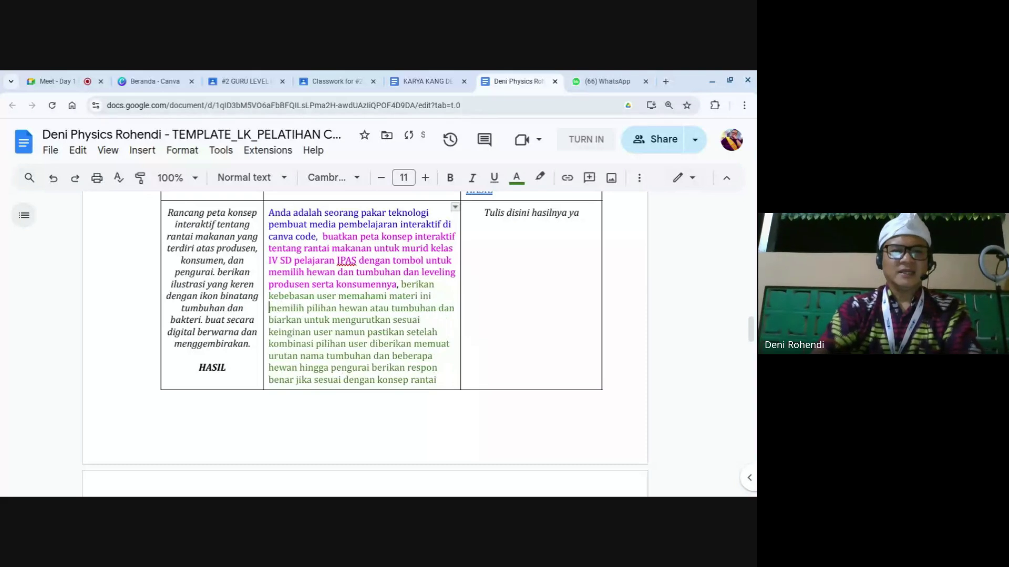
text(eta konsep yang)
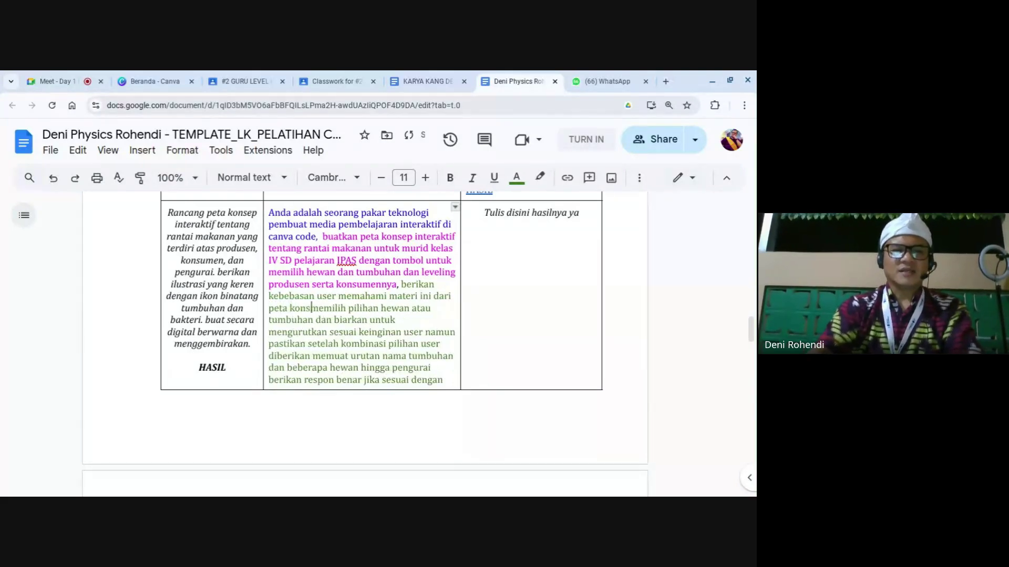
text( disajikan)
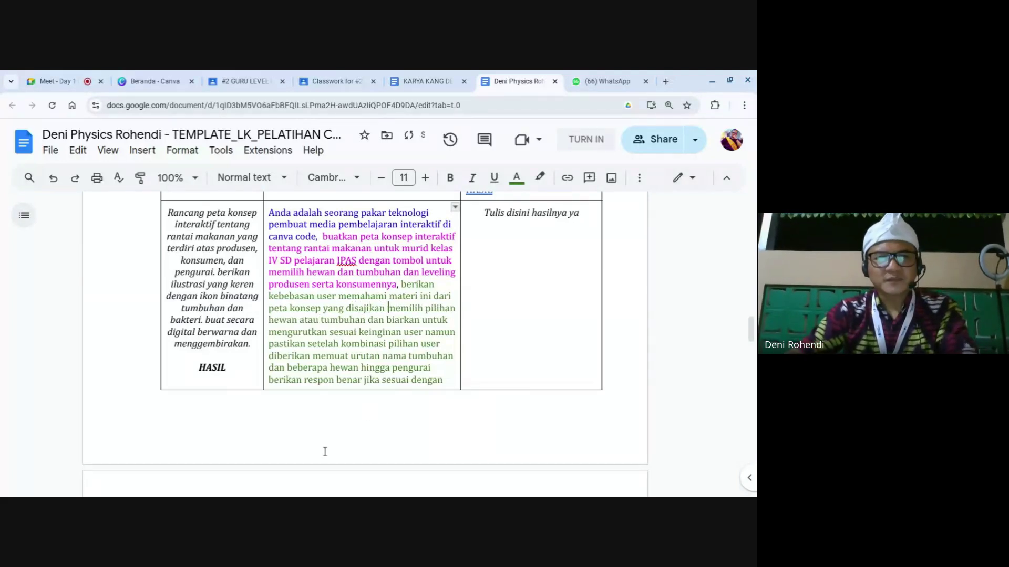
text( lalu d)
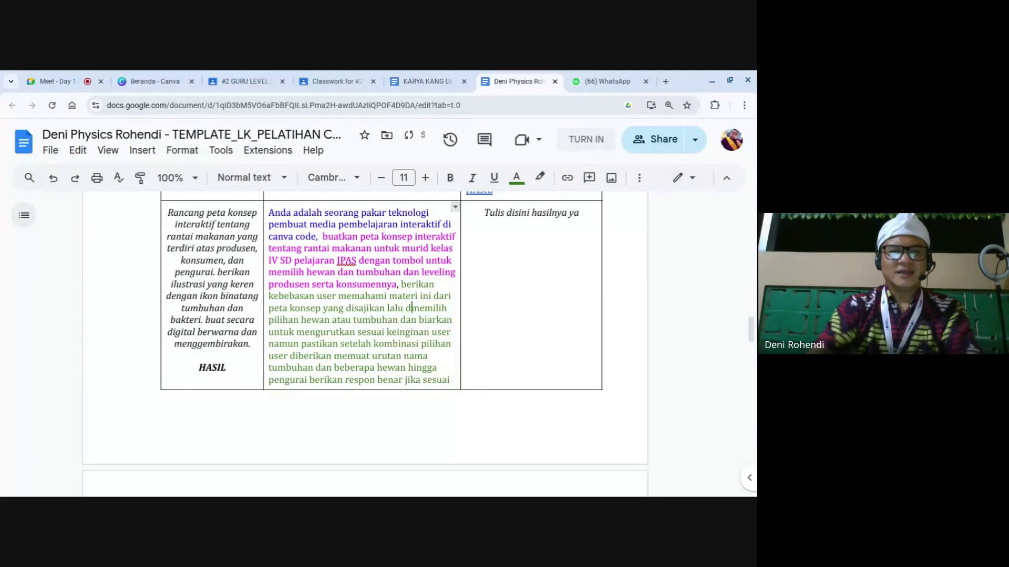
text(isertai penjela)
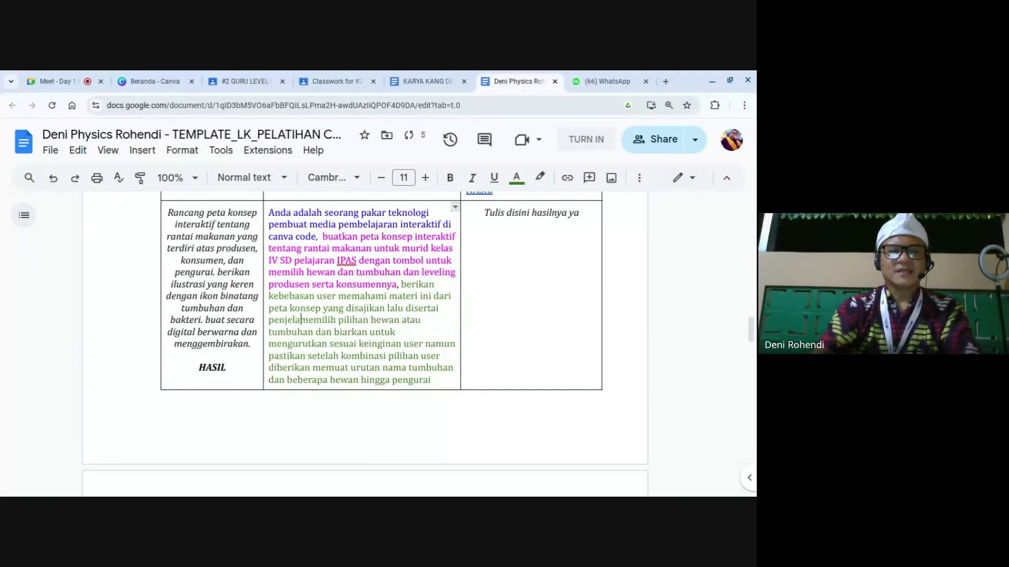
text(san yang kon)
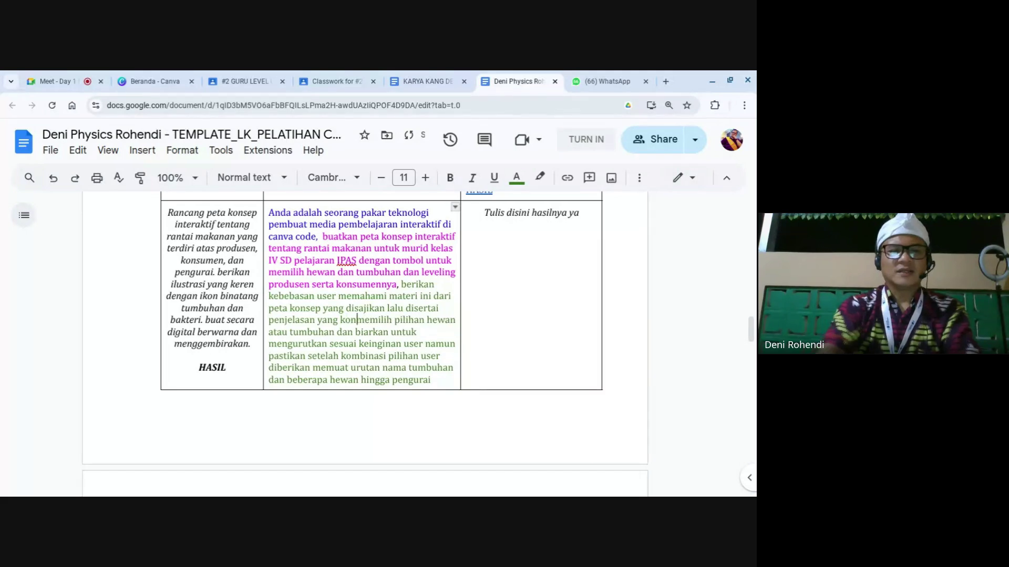
text(tekstual.)
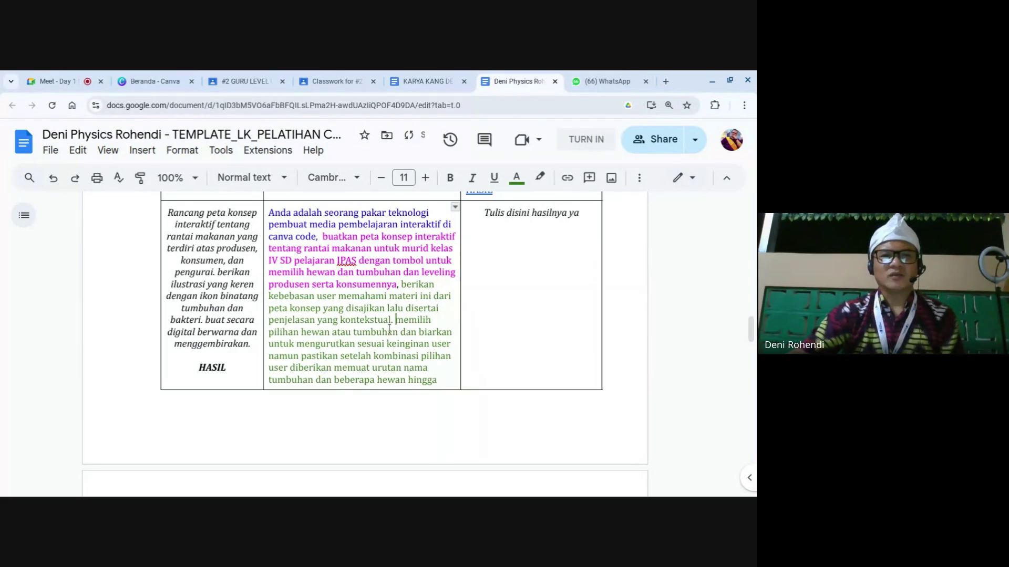
Check the rest of the green format phrase and remove the period after "kontekstual".
scroll(389, 329, down, 2)
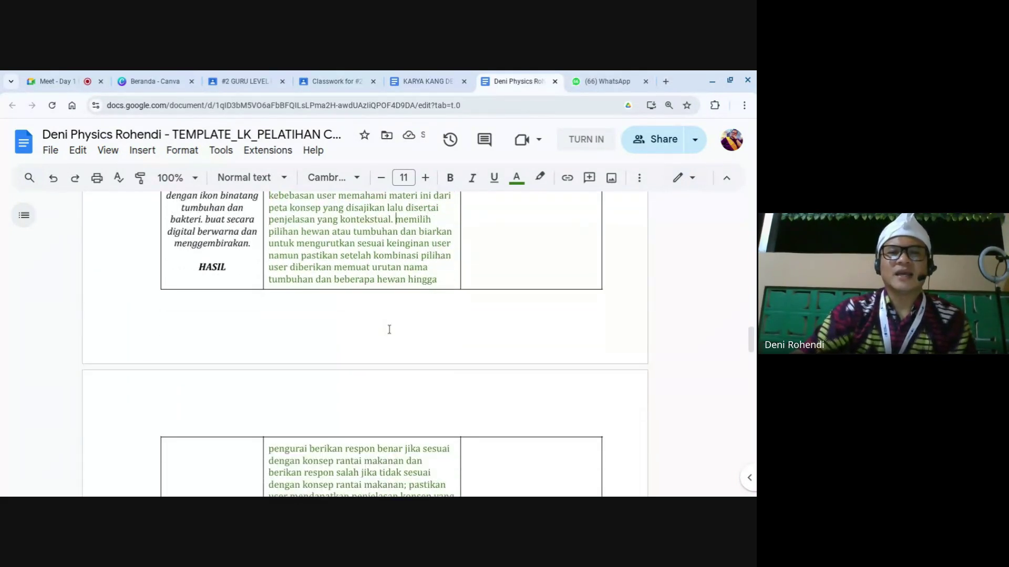
scroll(389, 329, down, 2)
scroll(384, 370, up, 4)
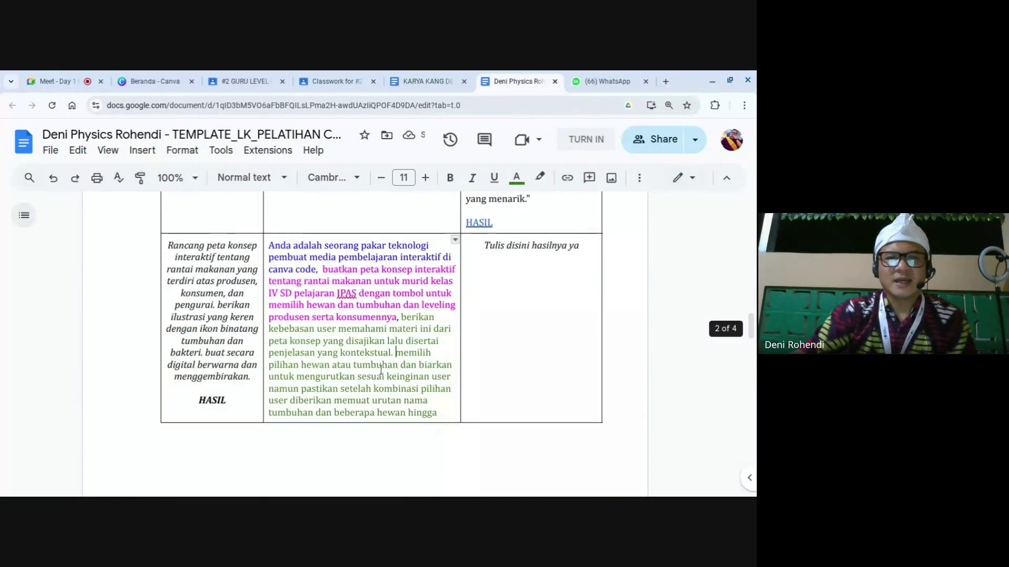
scroll(384, 369, down, 1)
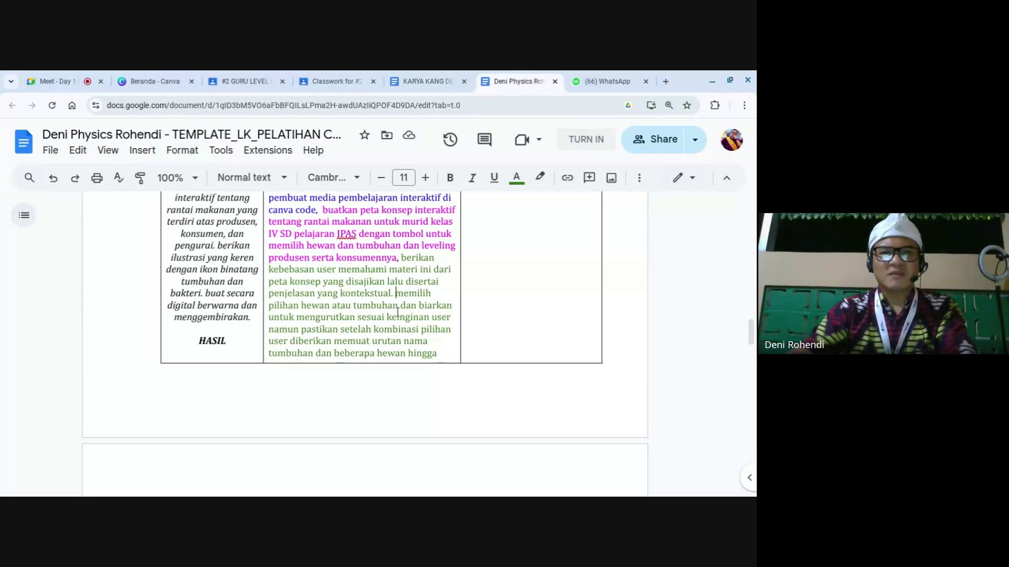
key(BackSpace)
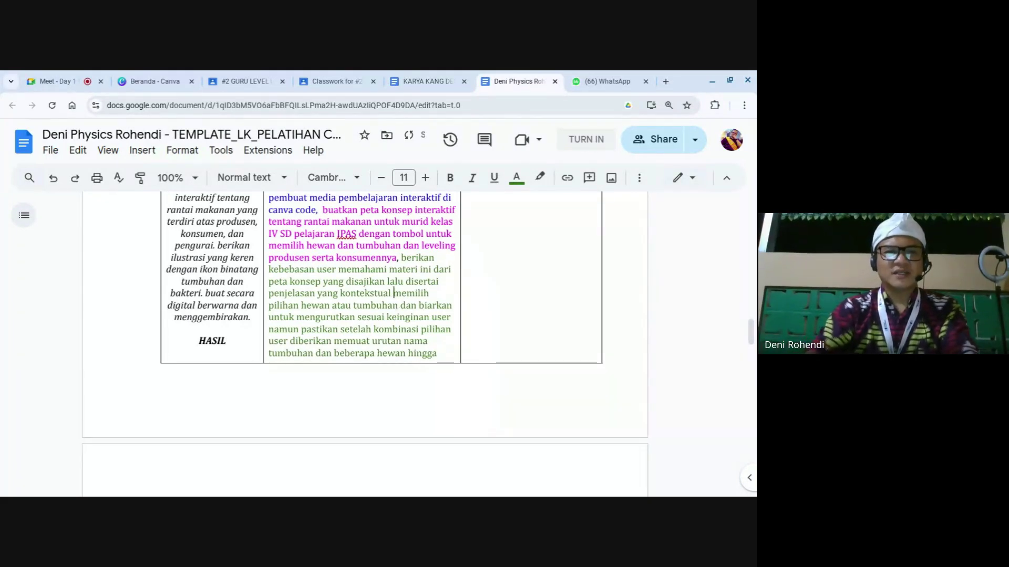
Insert "lalu saya ingin user berlatih mengerjakan soal sesuai dengan pet akonsep yang ada" after "kontekstual" in the second row's green format phrase.
text(lalu sa)
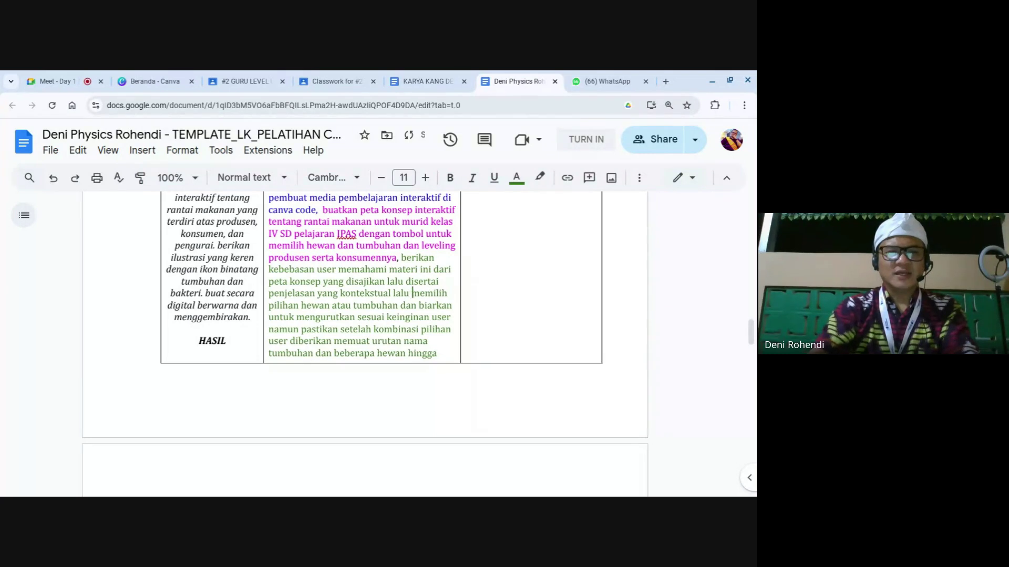
text(ya ingin user)
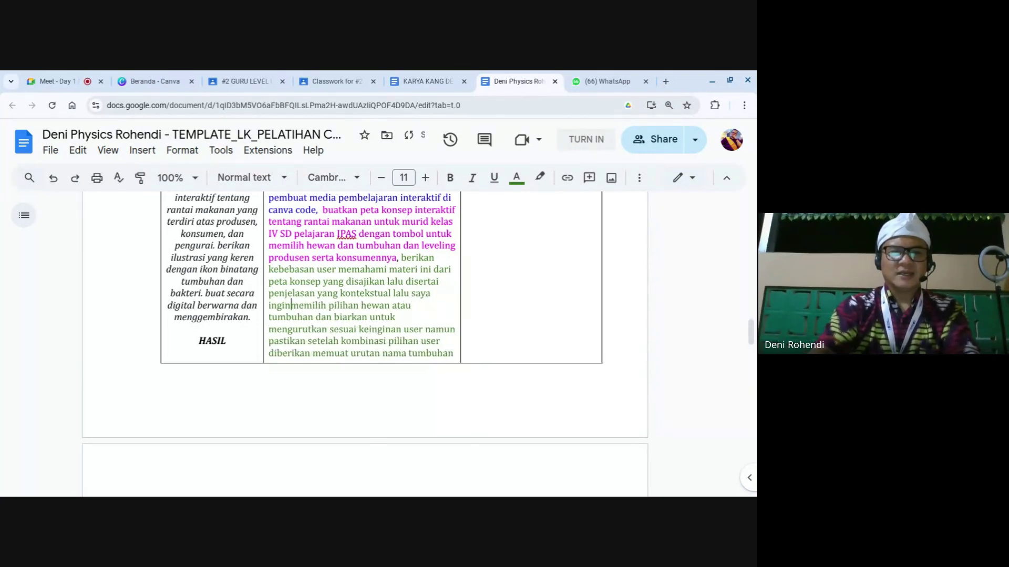
text( berlatih)
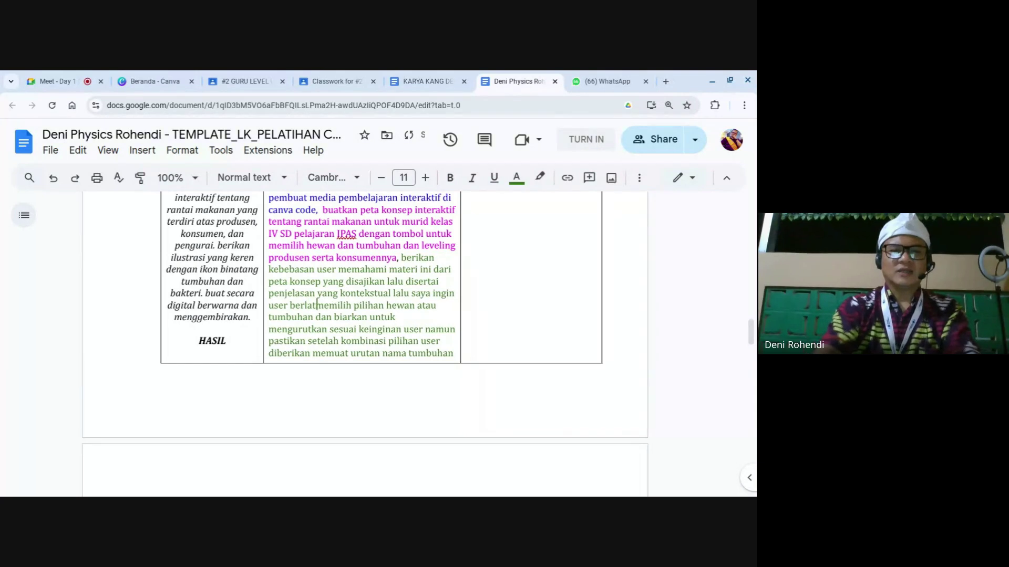
text( mengerjakan s)
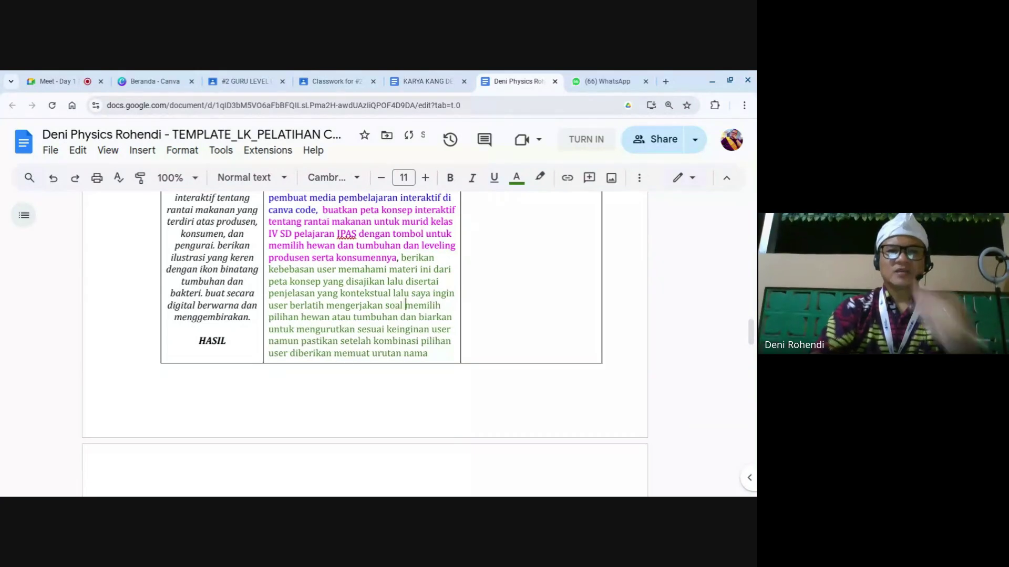
text(oal ses)
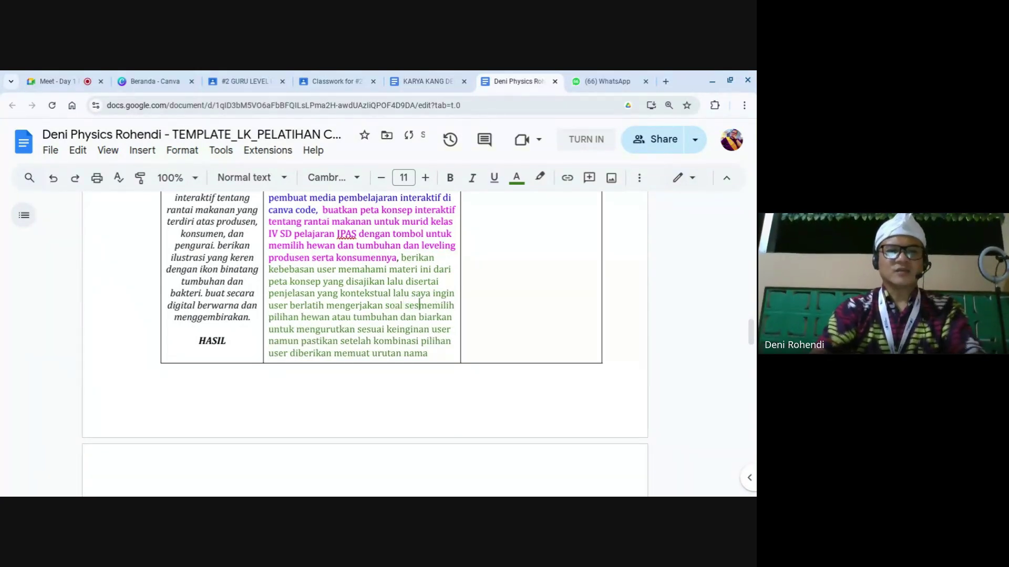
text(uai dengan )
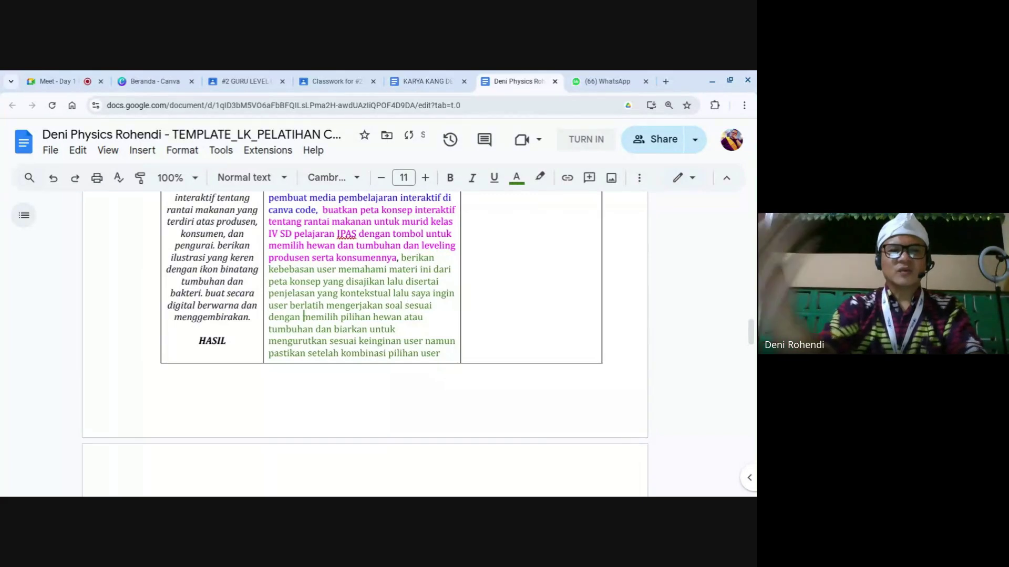
text(pet akons)
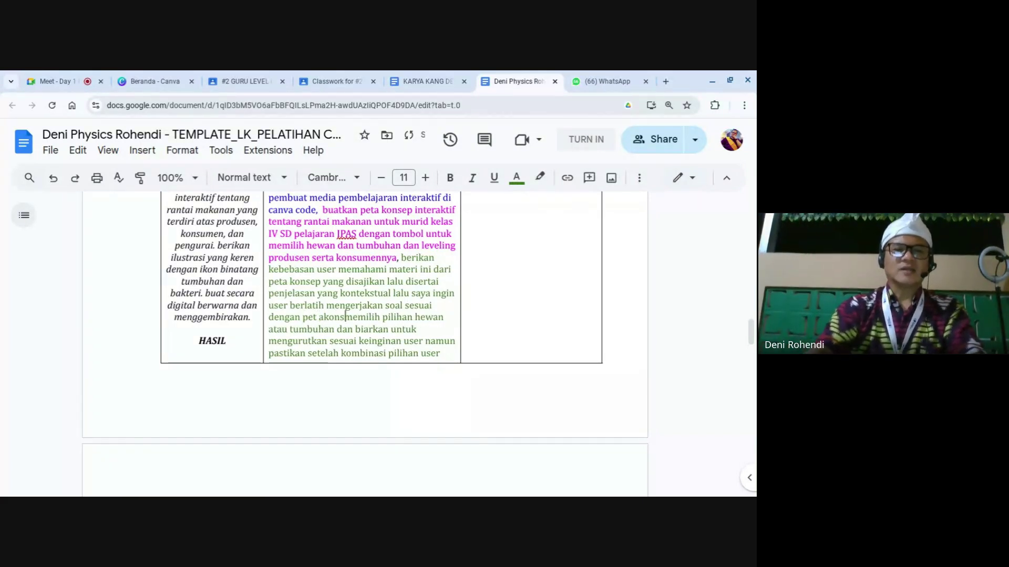
text(ep yang ada)
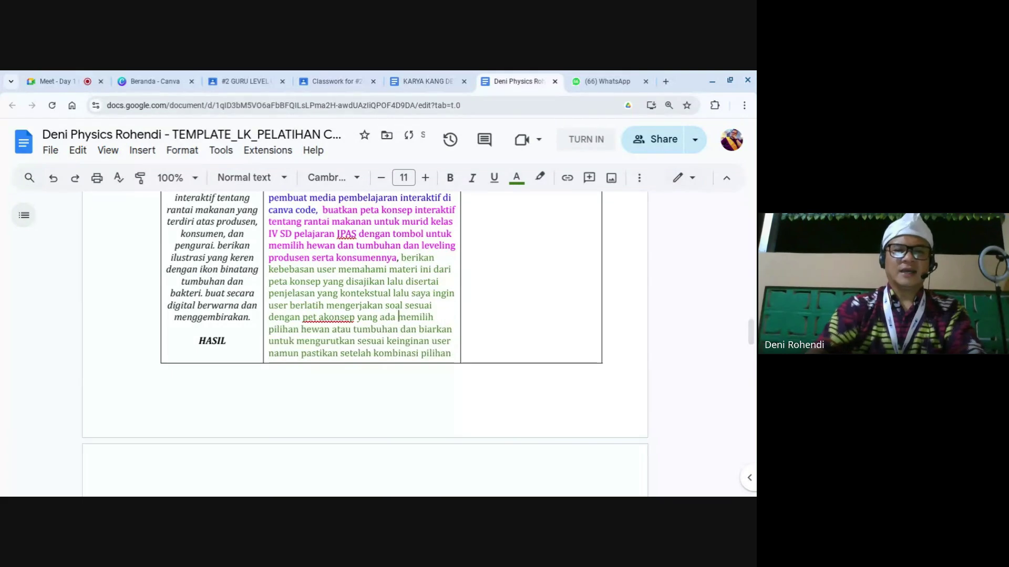
Continue the inserted green text with "lalu berikan respon benar atau salah disertai umpan balik.".
text( lalu berikan)
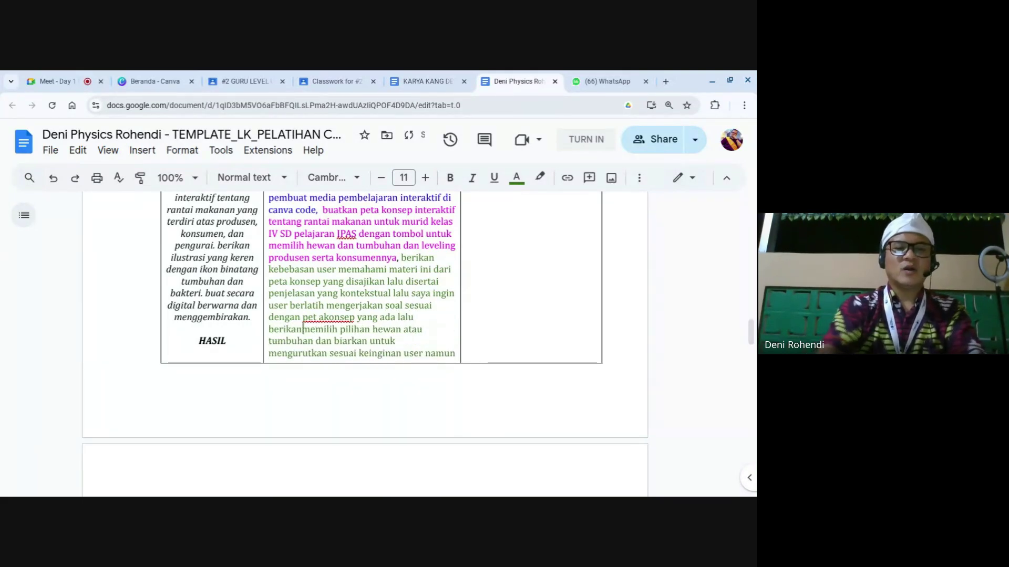
text( respon b)
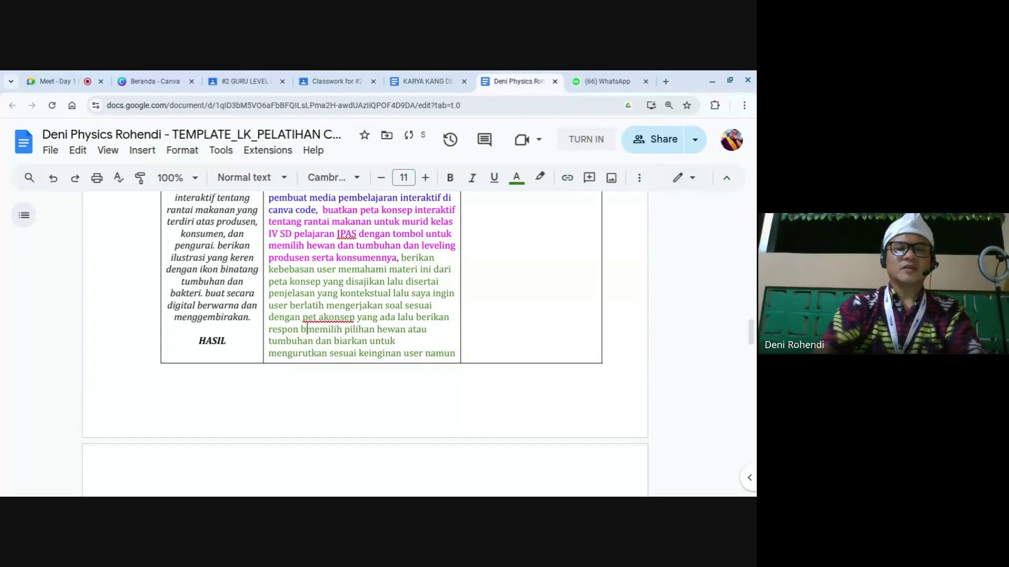
text(enar atau salah )
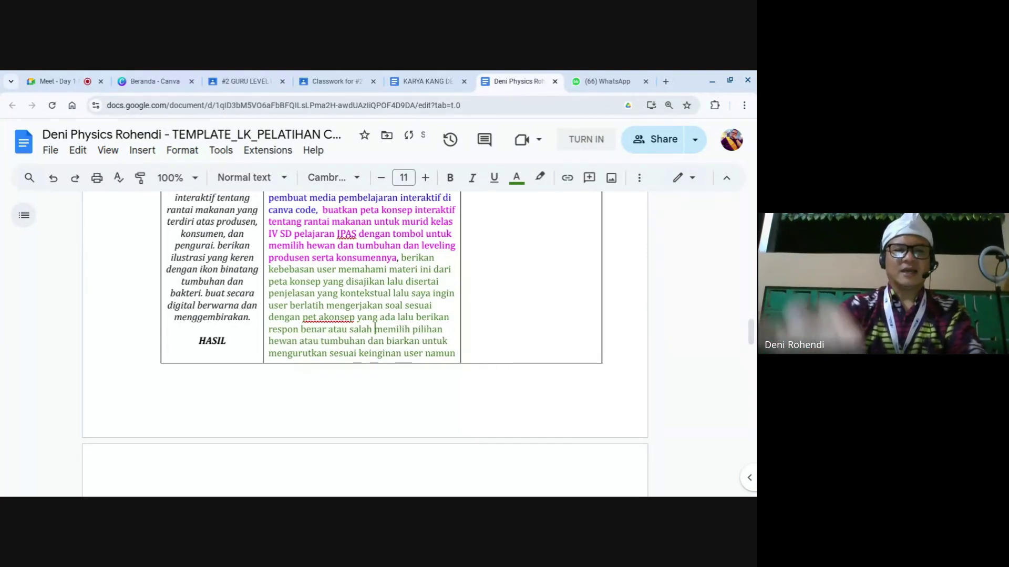
text(dis)
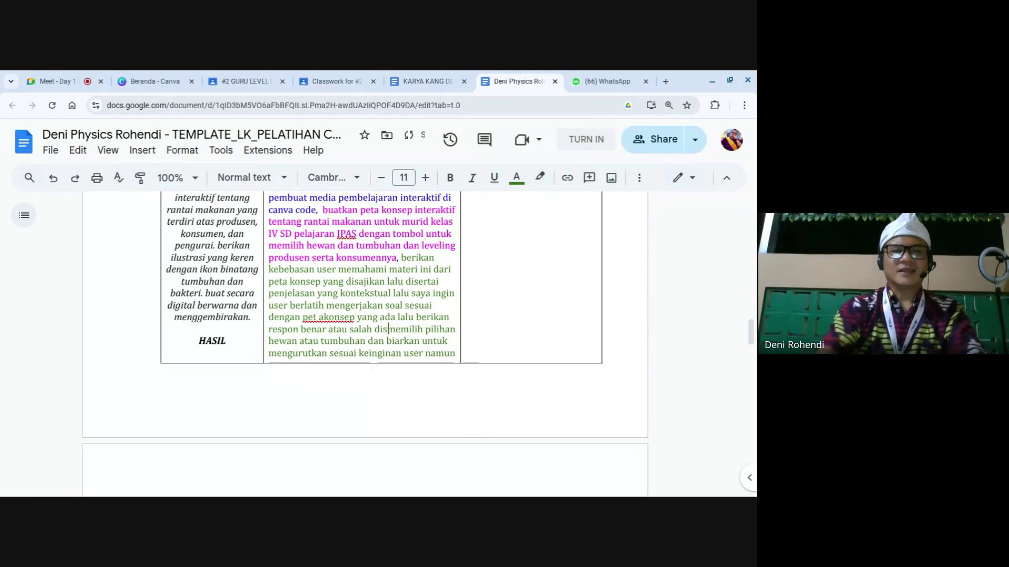
text(ertai umpan)
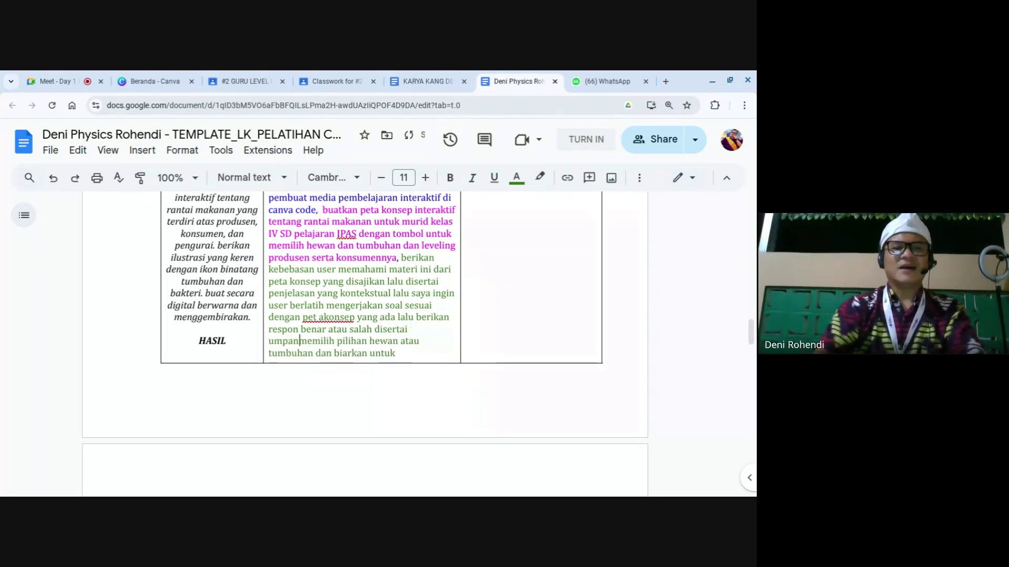
text( balik.)
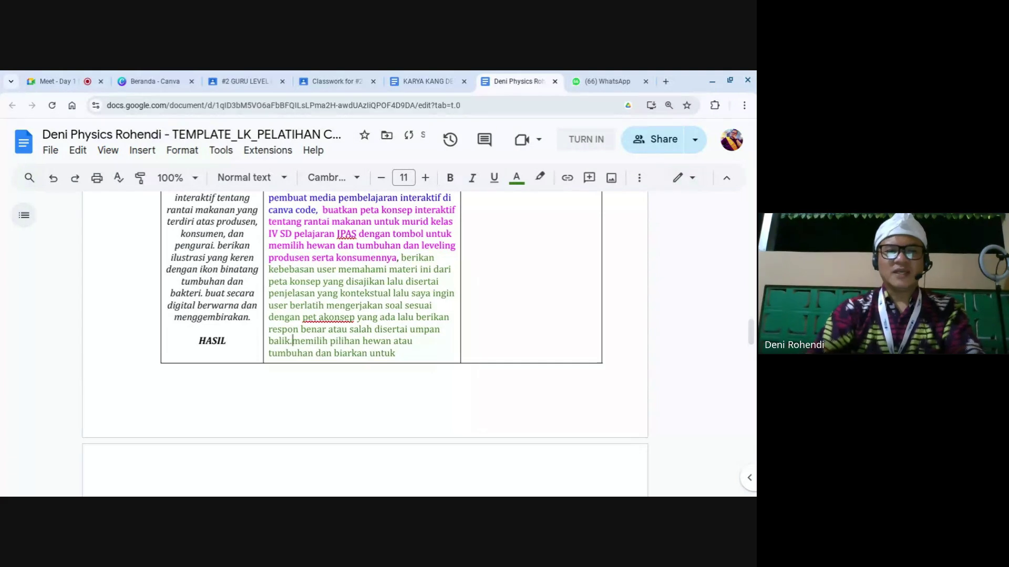
Delete the leftover copied text after "umpan balik." through the end of the second row's green format phrase.
key(shift+Down)
key(shift+Down)
key(shift+Down)
key(BackSpace)
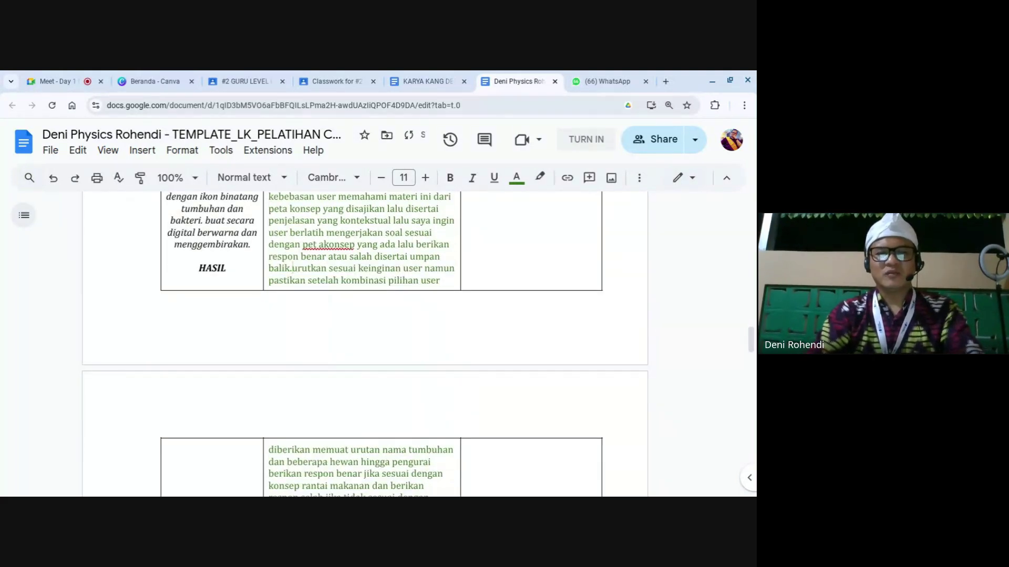
key(shift+Down)
key(shift+Down)
key(shift+Down)
key(shift+Down)
key(shift+Down)
key(shift+Down)
key(BackSpace)
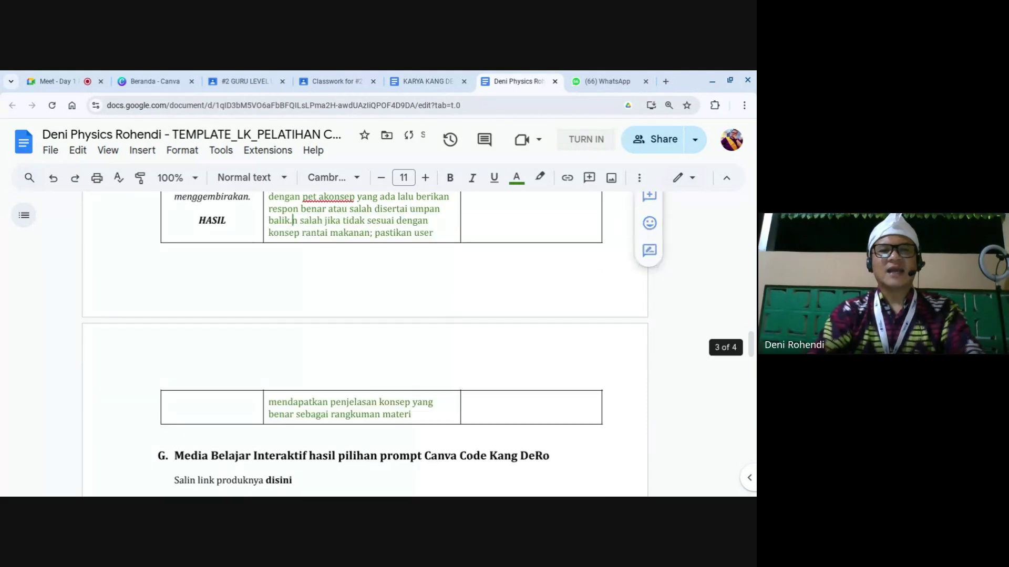
key(shift+Down)
key(shift+Down)
key(shift+Down)
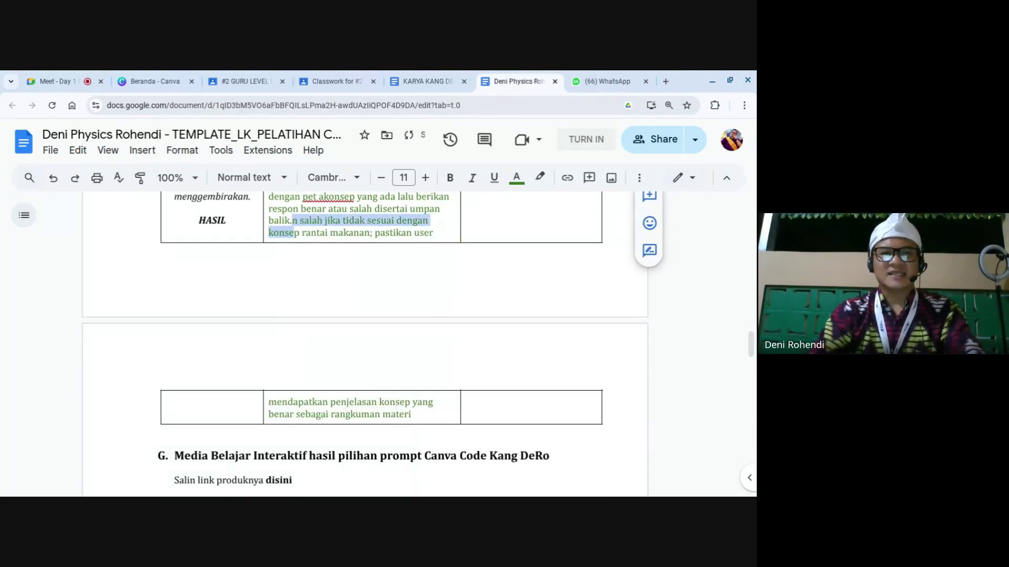
key(BackSpace)
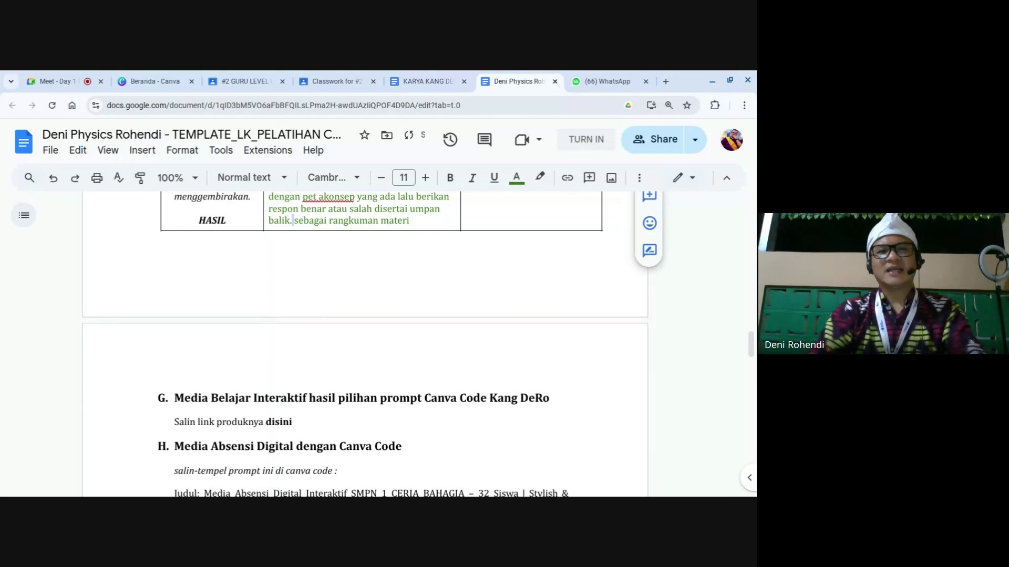
key(shift+Right)
key(shift+Right)
key(shift+Right)
key(shift+Right)
key(shift+Right)
key(shift+Right)
key(shift+Right)
key(shift+Right)
key(shift+Right)
key(shift+Right)
key(shift+Right)
key(shift+Right)
key(shift+Right)
key(shift+Right)
key(shift+Right)
key(shift+Right)
key(shift+Right)
key(shift+Right)
key(shift+Right)
key(shift+Right)
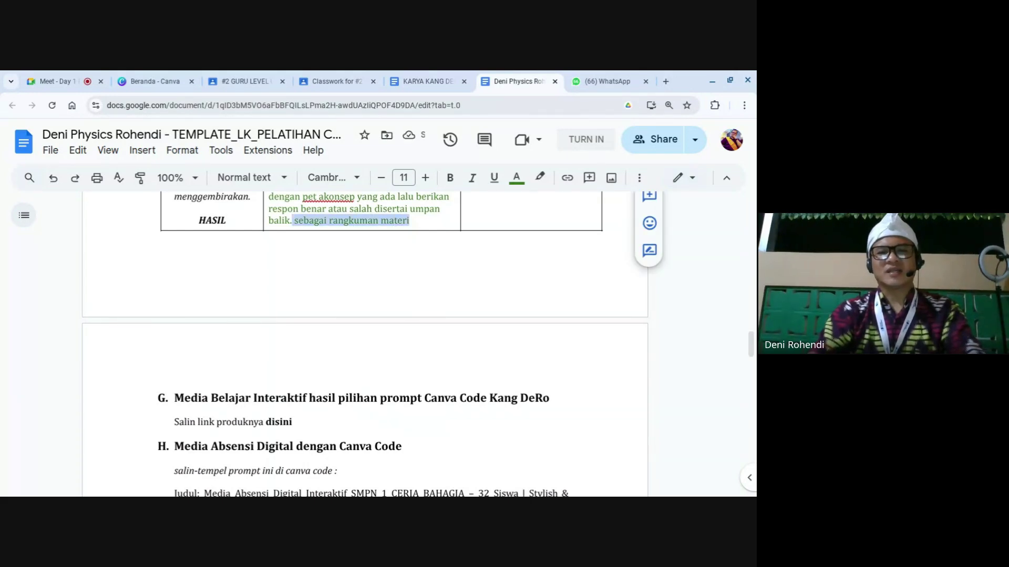
key(BackSpace)
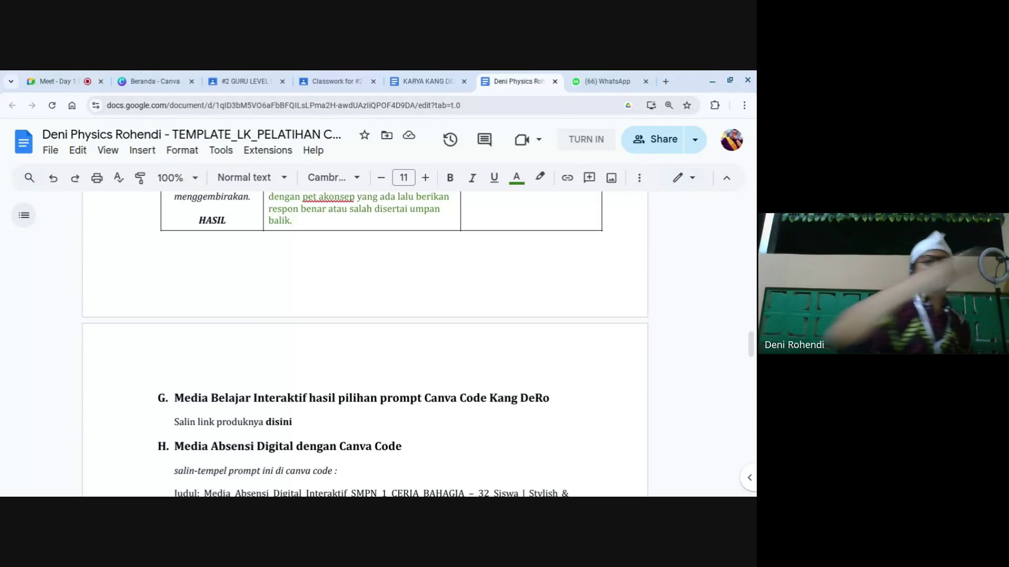
Proofread the second row's adapted prompt and correct "pet akonsep" to "peta konsep".
scroll(452, 363, up, 3)
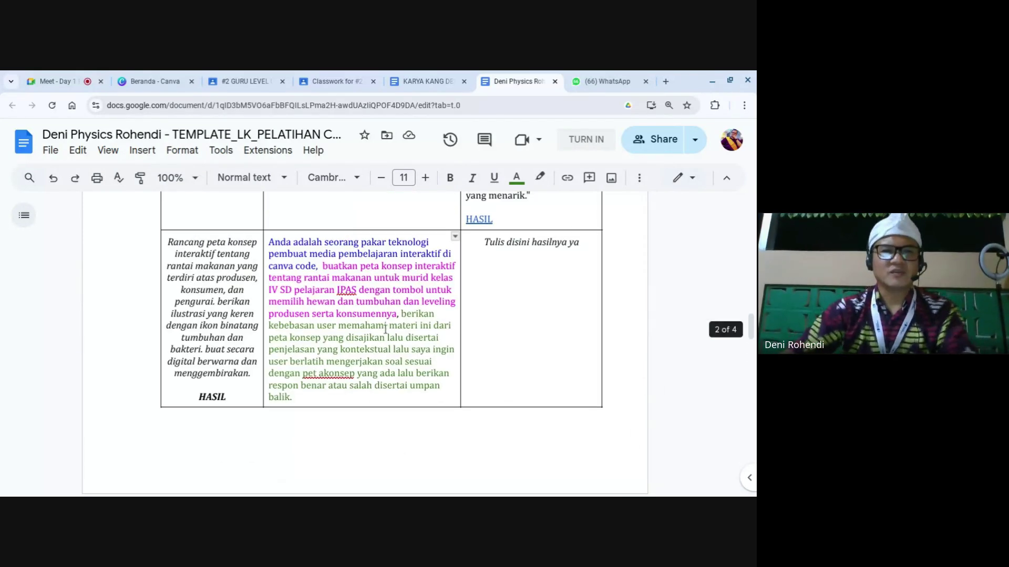
scroll(380, 331, down, 1)
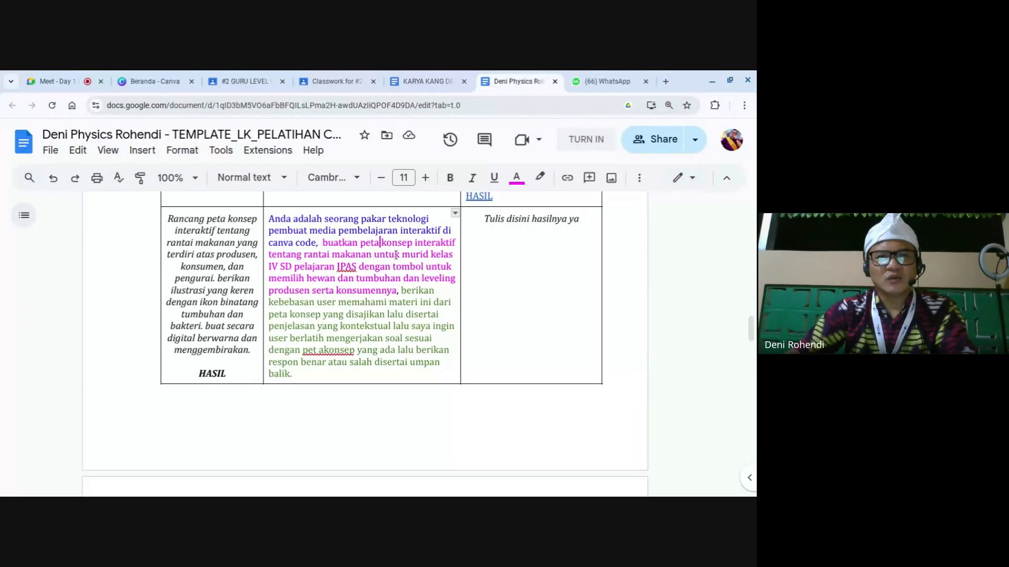
click(353, 266)
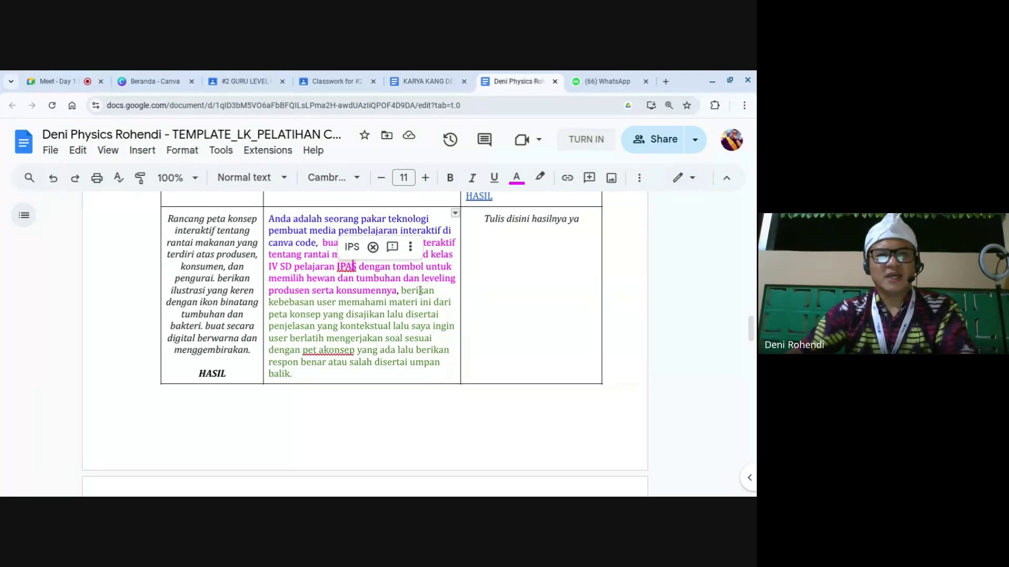
scroll(338, 299, up, 1)
scroll(413, 304, down, 2)
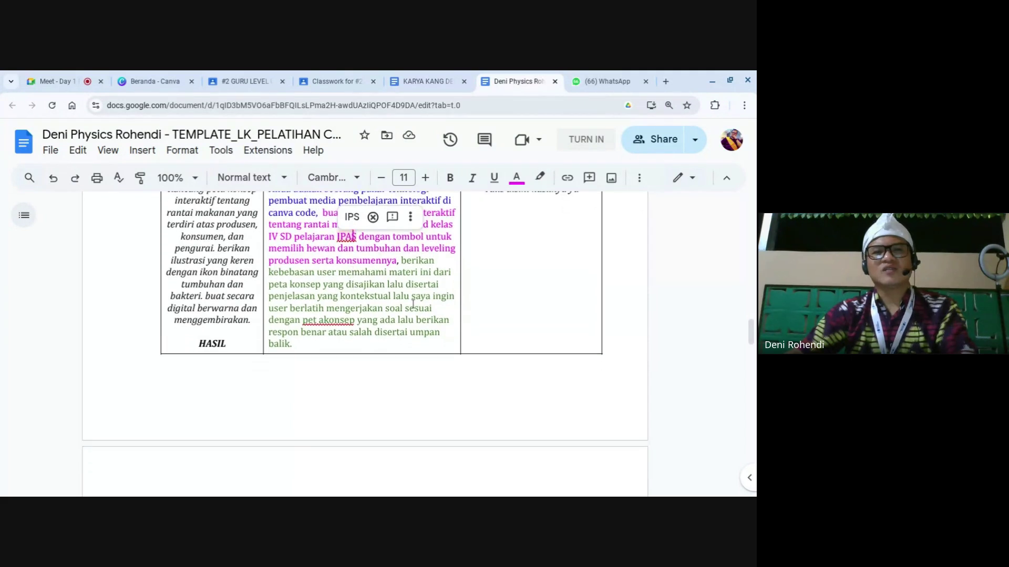
click(406, 297)
scroll(336, 270, down, 1)
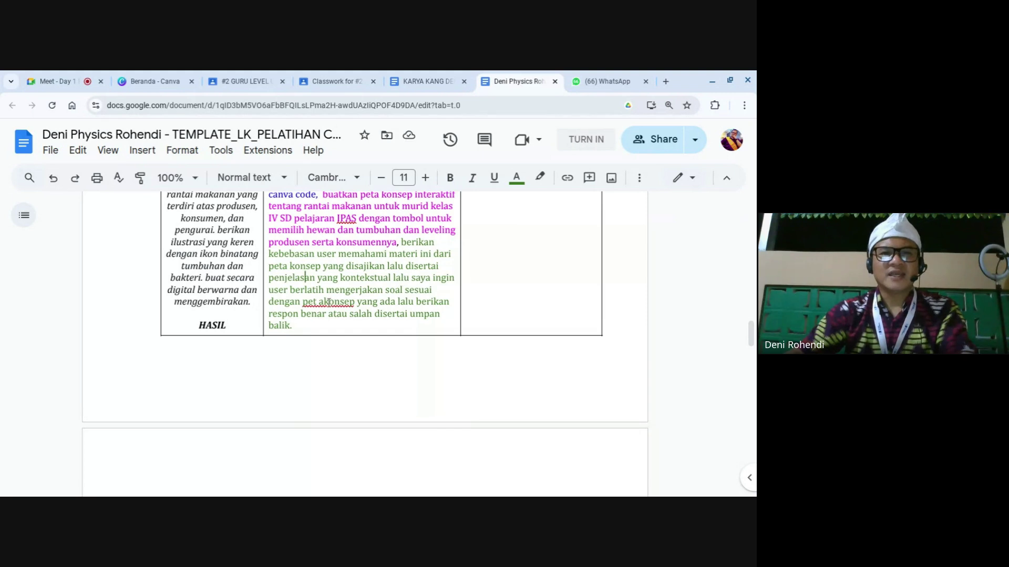
scroll(328, 302, down, 1)
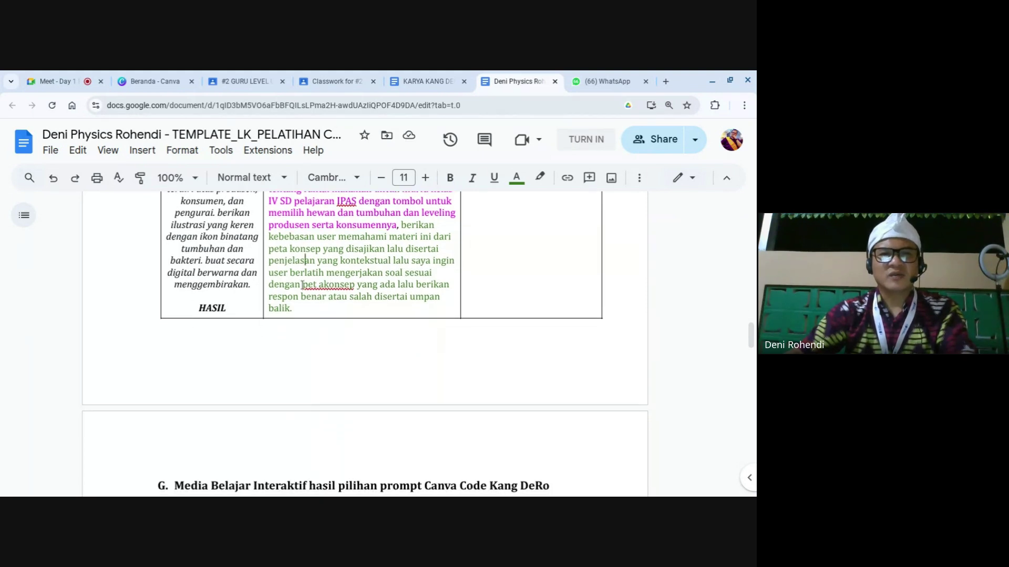
click(319, 284)
click(329, 264)
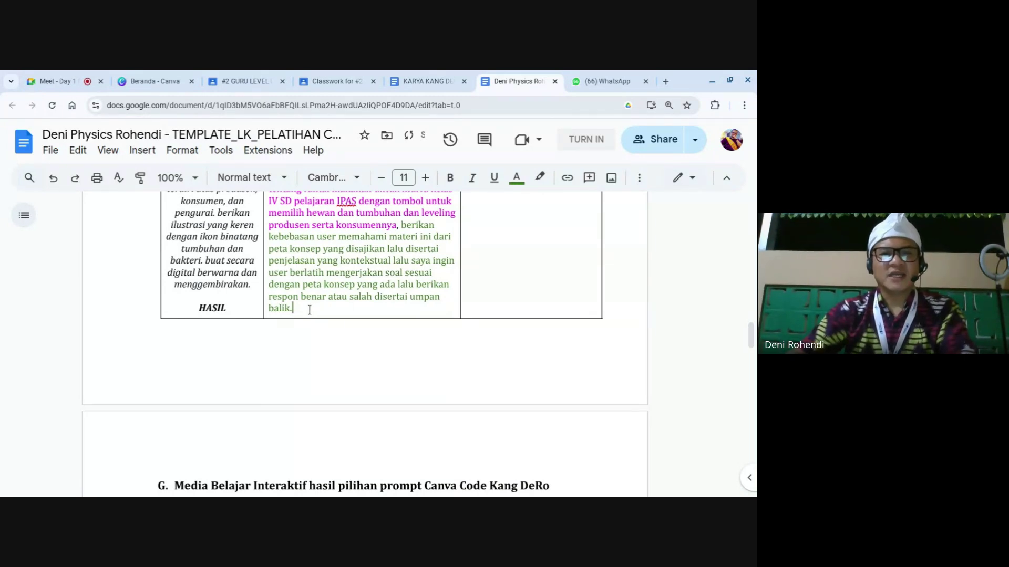
Compare the second row's prompt with the first row's red context phrase and the Konteks part of section F's PTFK formula.
scroll(309, 310, down, 1)
scroll(314, 274, up, 3)
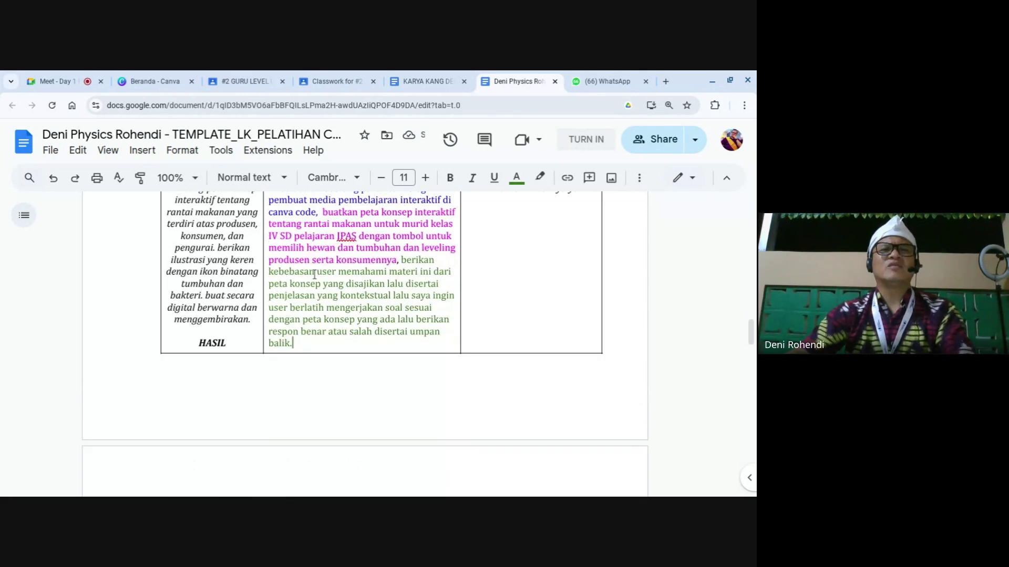
scroll(319, 271, up, 1)
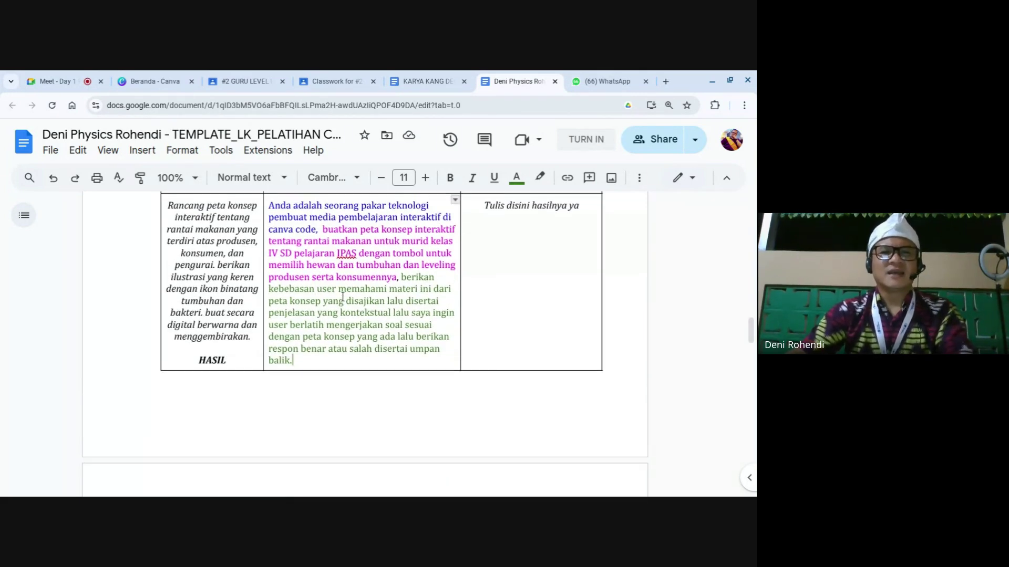
scroll(346, 302, up, 1)
scroll(353, 308, up, 5)
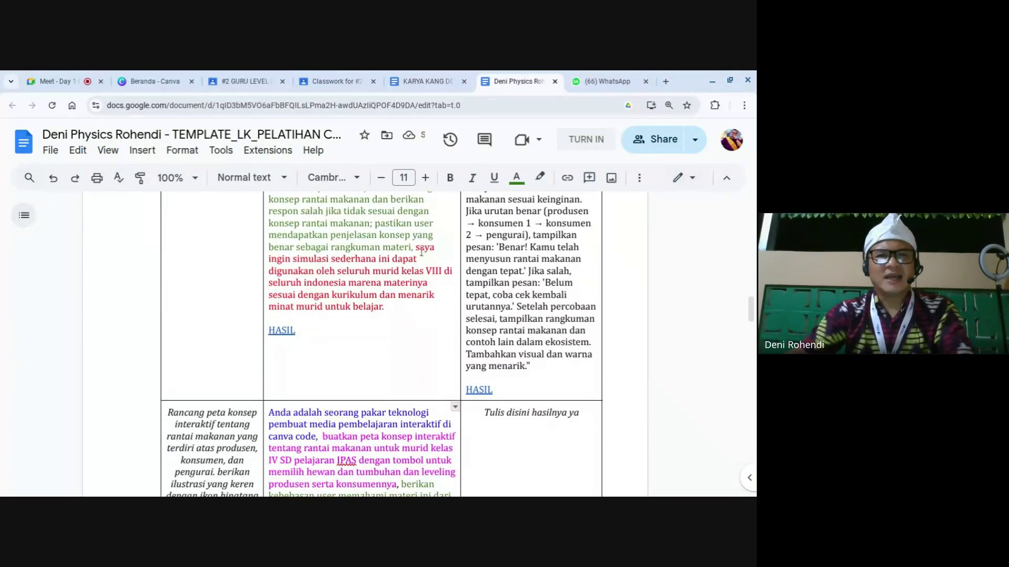
drag(417, 248, 419, 309)
scroll(419, 309, down, 1)
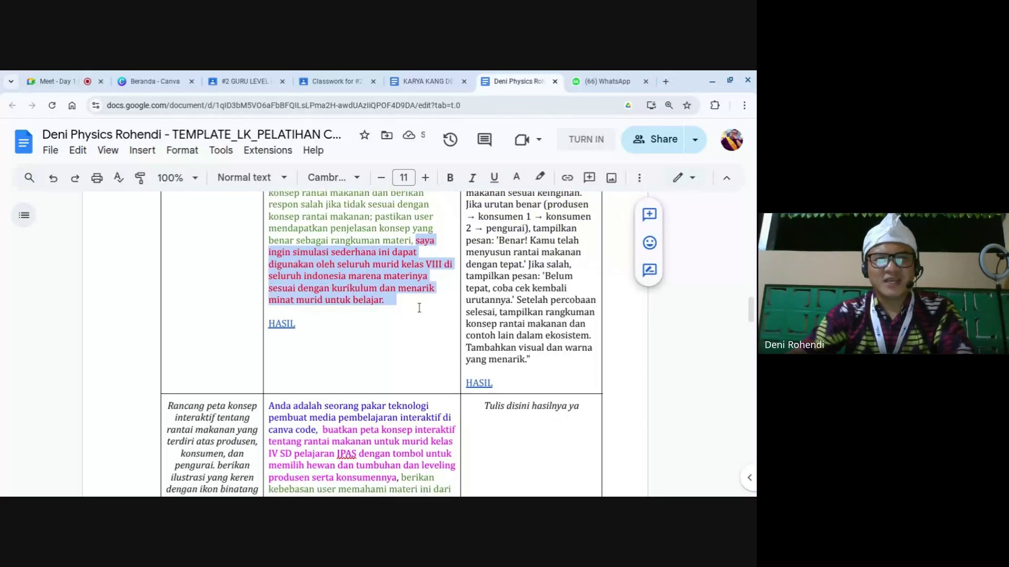
scroll(389, 272, up, 12)
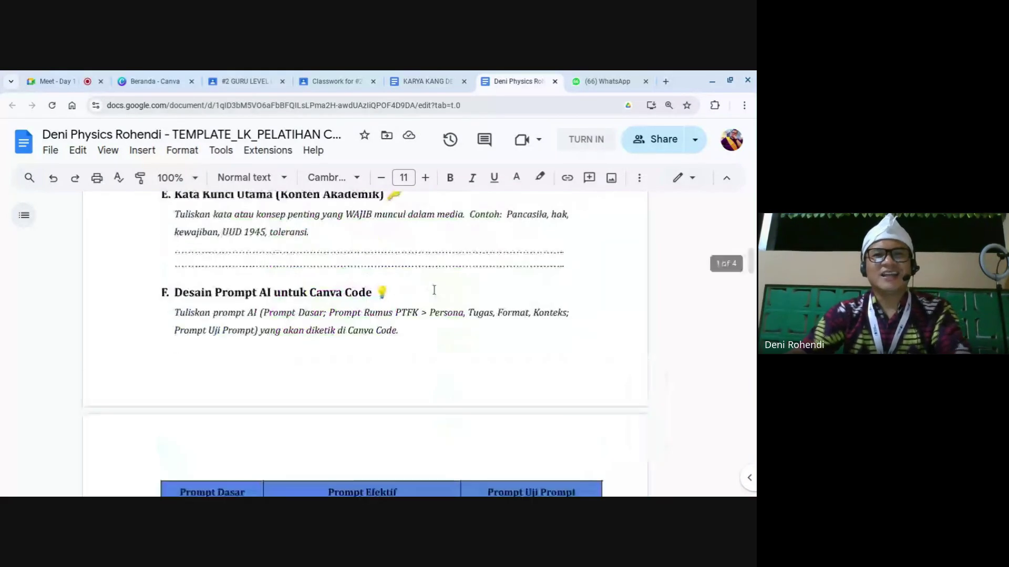
double_click(533, 321)
scroll(447, 360, down, 10)
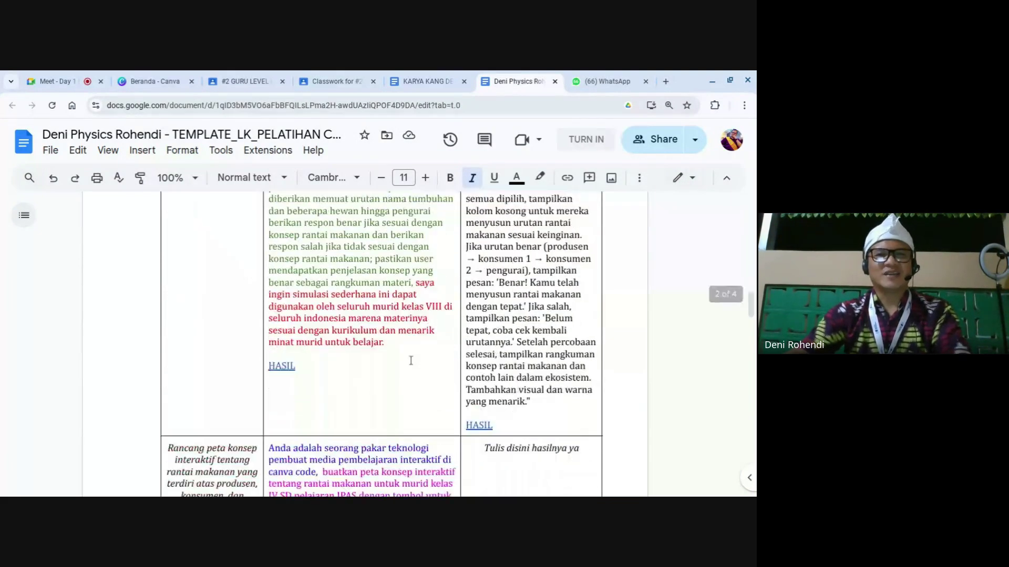
Copy the first row's red context phrase starting "saya ingin simulasi sederhana ini" to the end of the second row's adapted prompt.
scroll(411, 361, down, 1)
drag(415, 261, 385, 320)
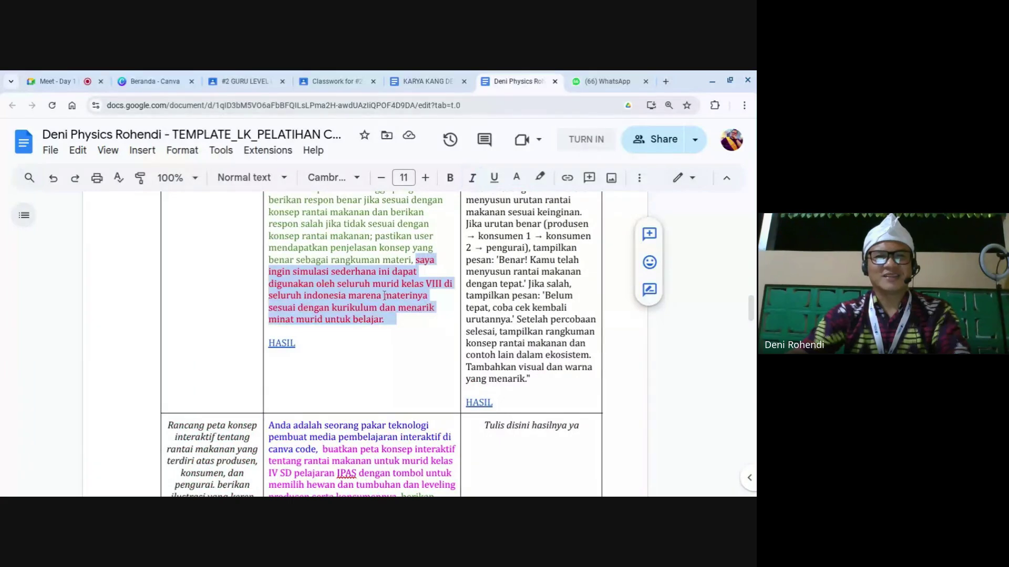
right_click(385, 319)
click(432, 213)
scroll(341, 342, down, 5)
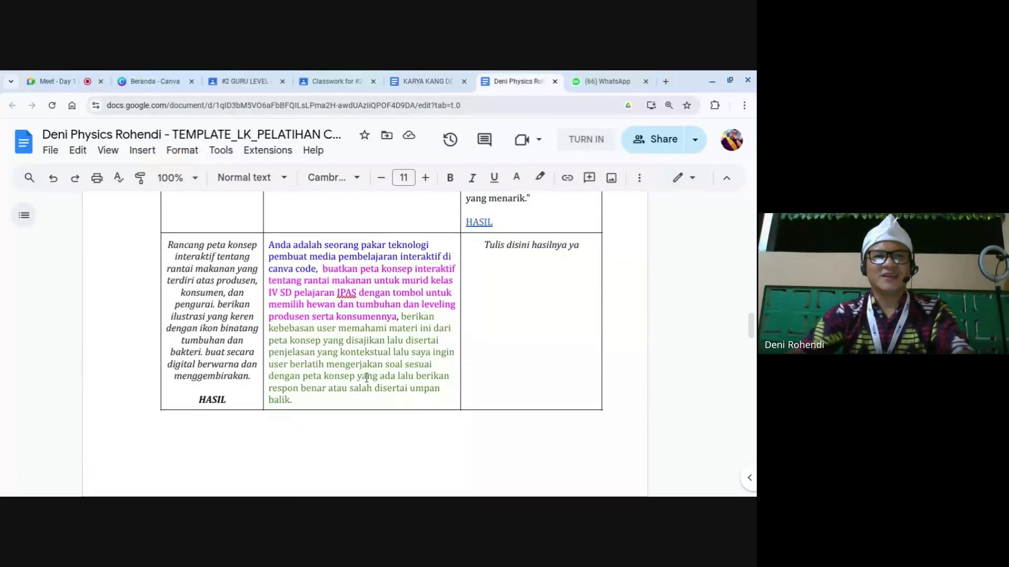
click(317, 376)
key(ctrl+v)
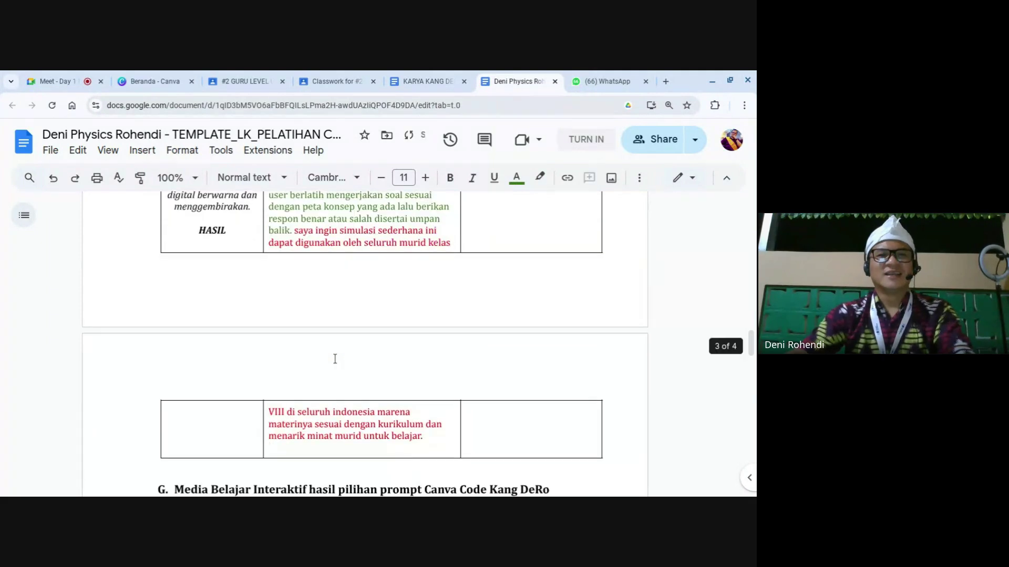
Replace "simulasi sederhana" with "peta interaktif" in the second row's red context phrase.
scroll(333, 356, up, 1)
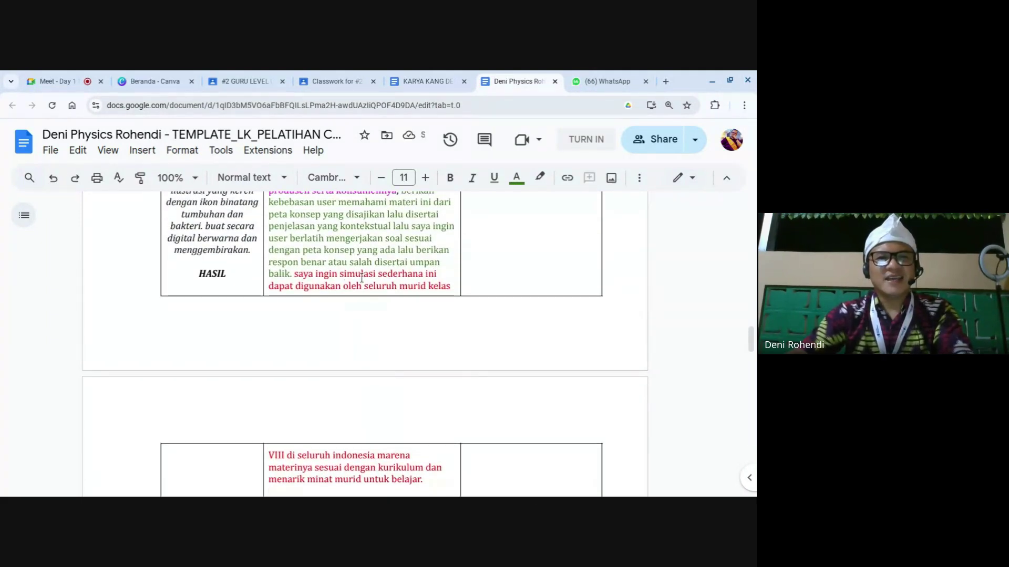
drag(339, 274, 423, 274)
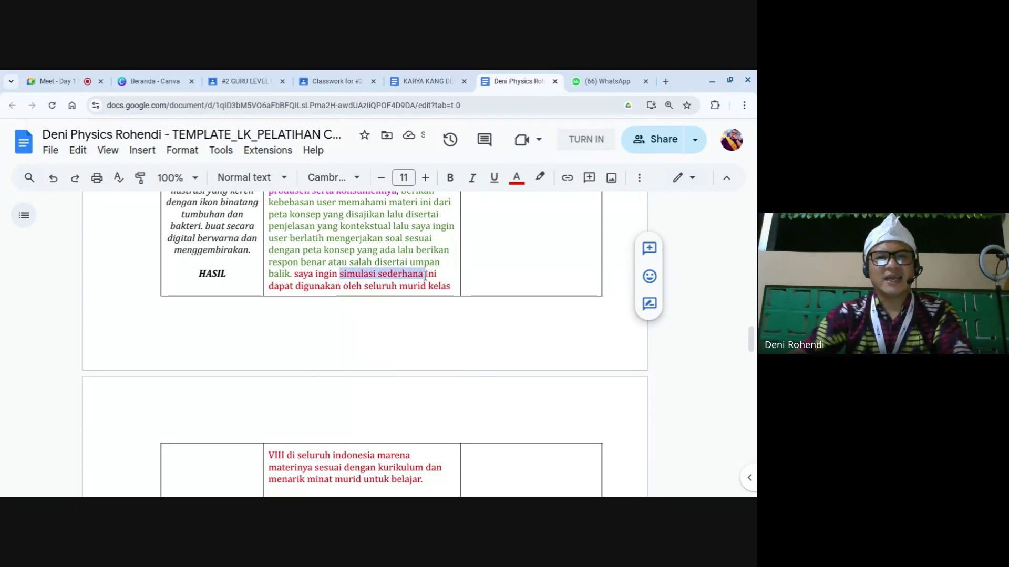
text(pe)
text(interakt)
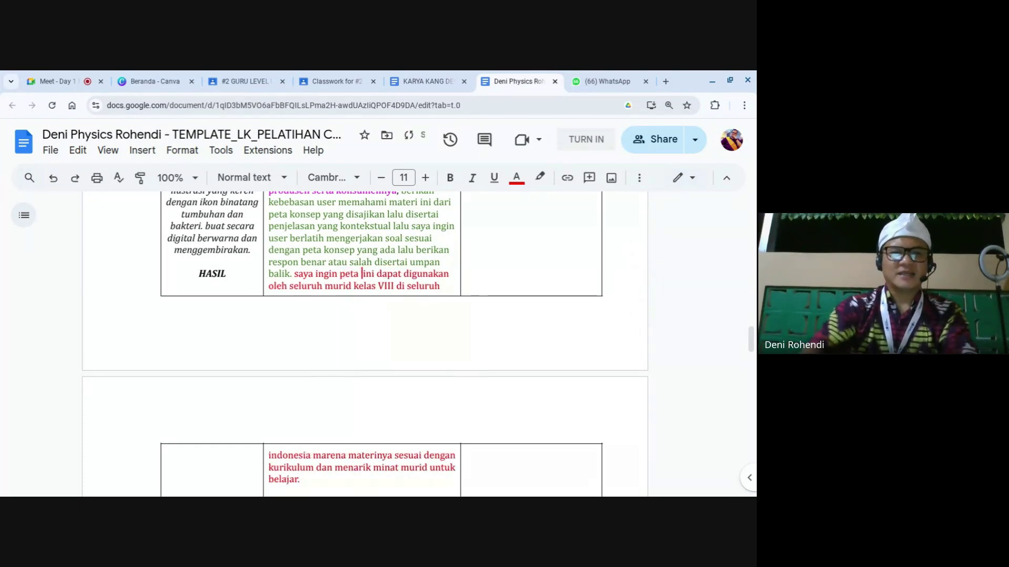
text(if in)
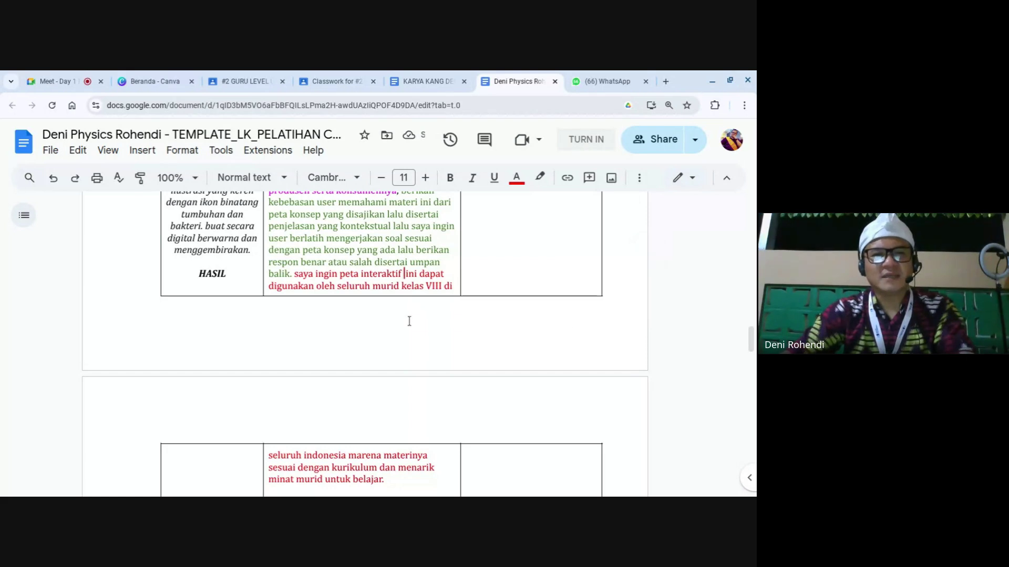
Change the class level in the second row's red context phrase to "IV".
scroll(402, 278, down, 2)
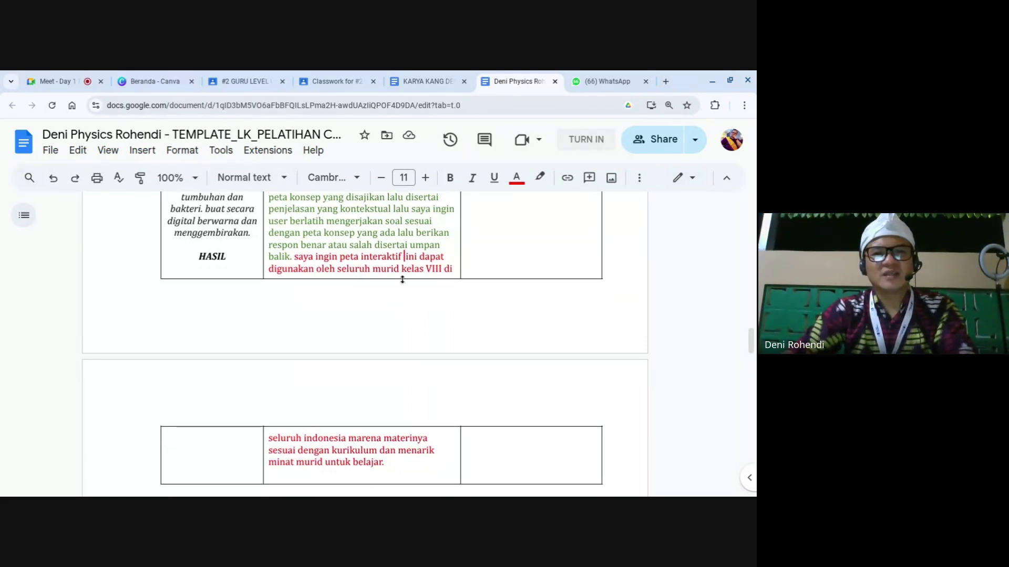
scroll(393, 262, up, 1)
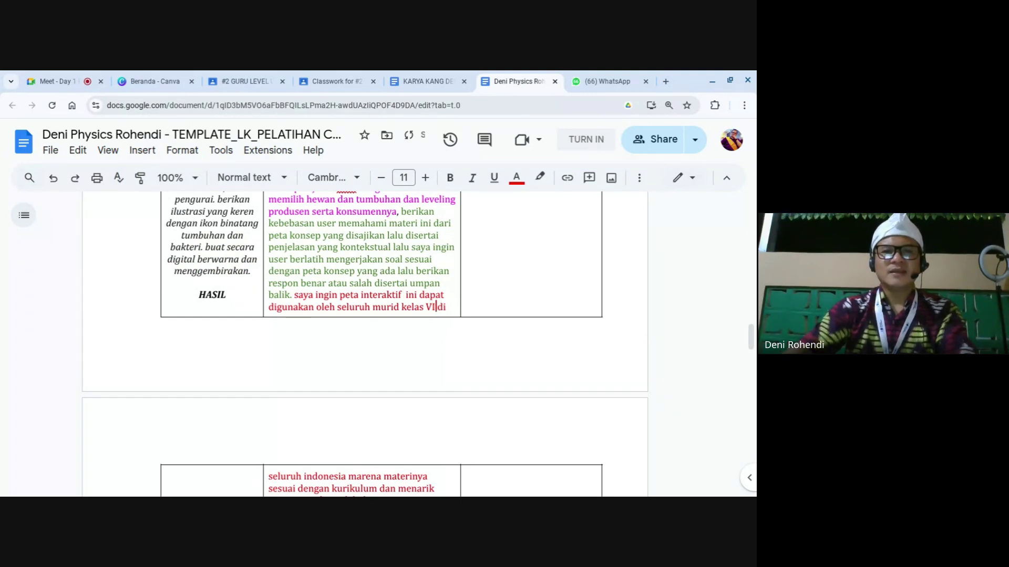
click(427, 306)
text(I)
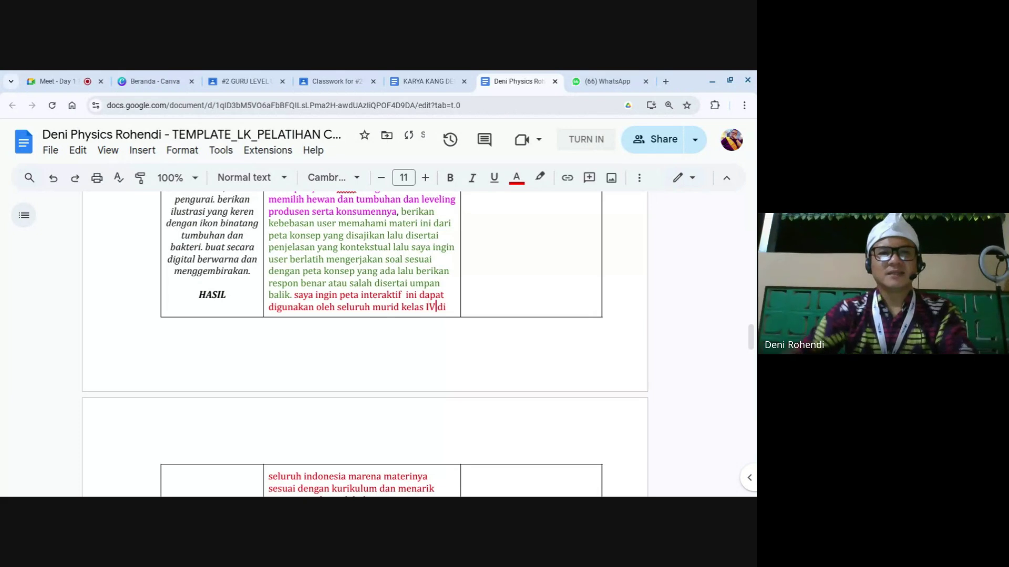
Correct "marena" to "karena" in the second row's context phrase and remove the blank line after "untuk belajar.".
scroll(600, 319, down, 1)
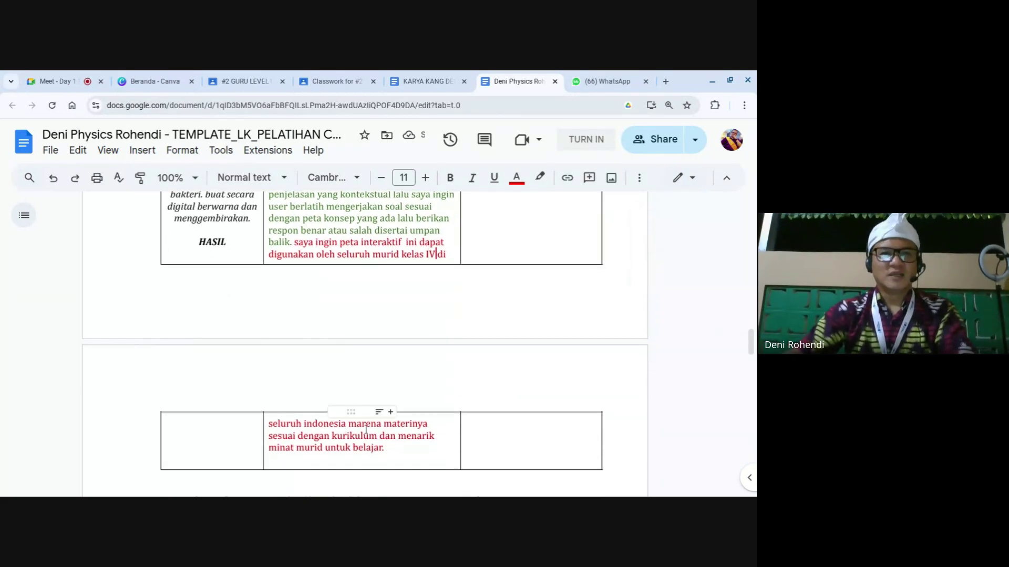
click(356, 423)
key(BackSpace)
text(k)
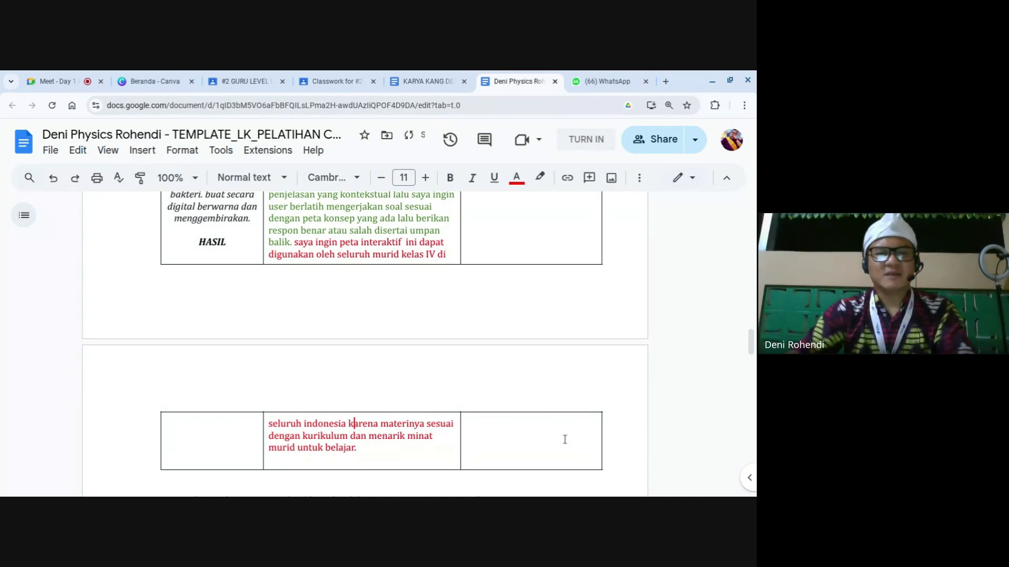
click(377, 448)
key(Delete)
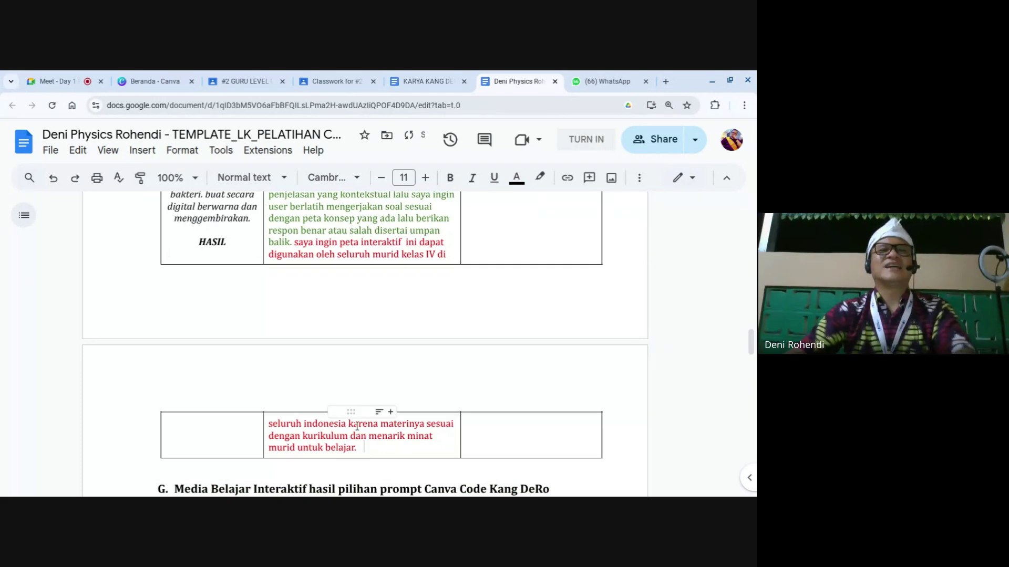
Compare the second row's basic concept-map prompt with its adapted effective prompt.
scroll(357, 426, up, 4)
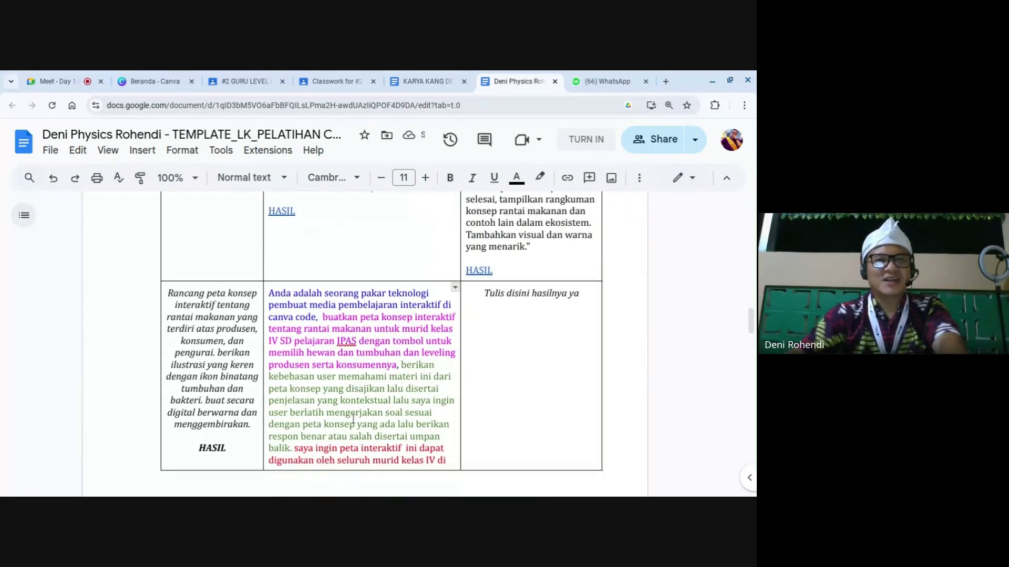
scroll(352, 419, down, 1)
click(214, 284)
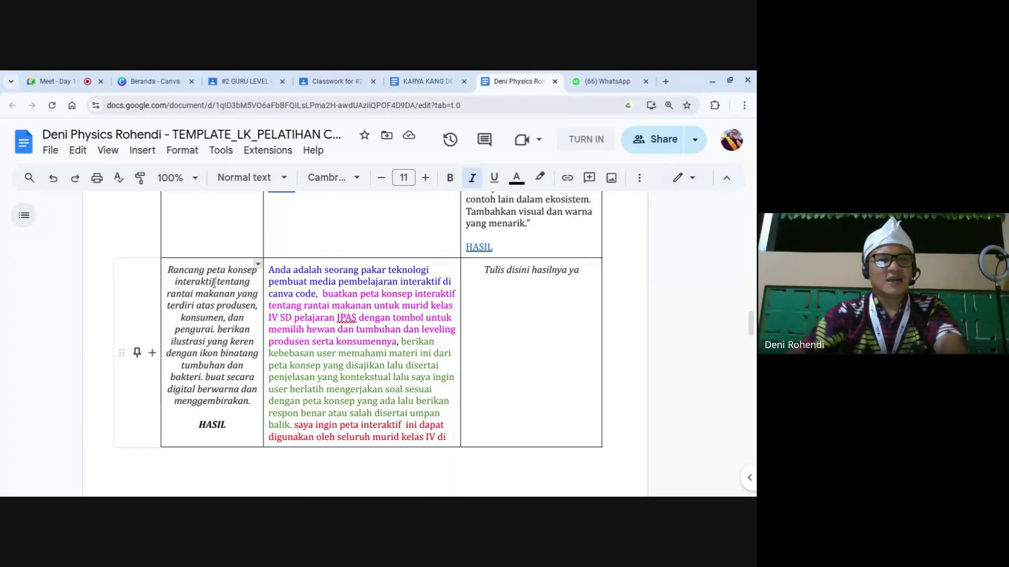
drag(214, 283, 250, 402)
scroll(362, 315, down, 1)
click(363, 263)
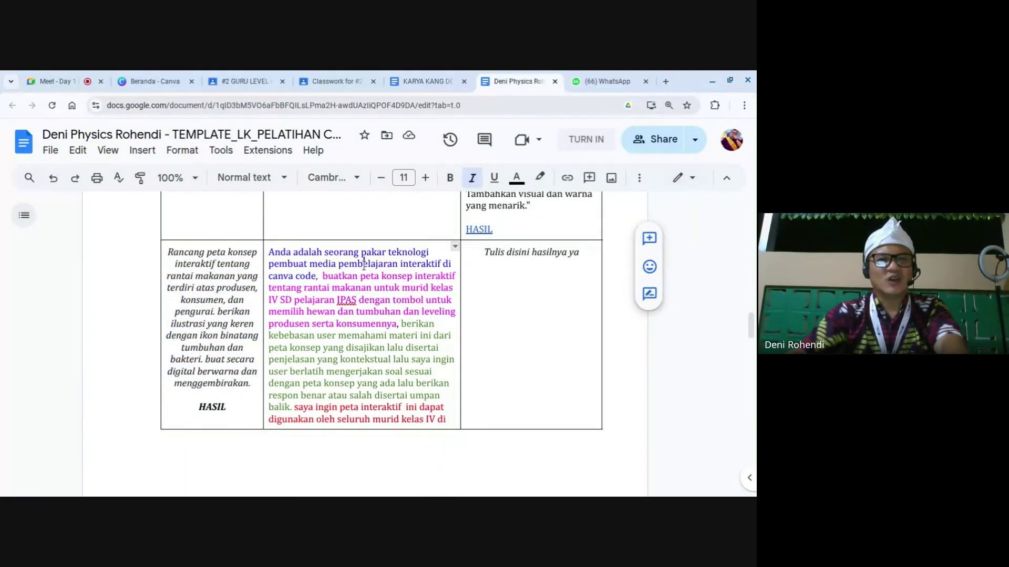
drag(363, 263, 402, 371)
scroll(374, 402, down, 4)
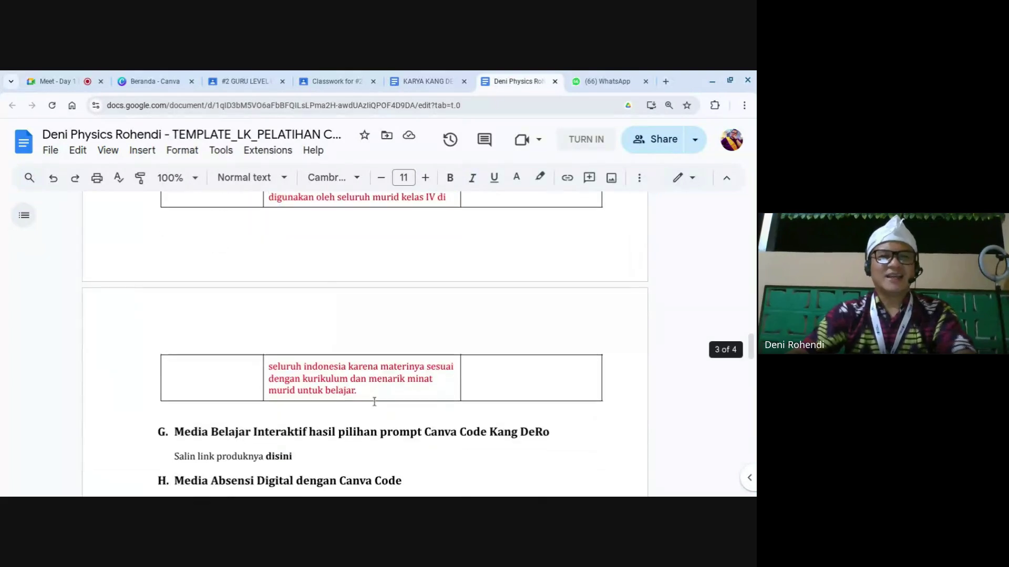
Add a bold "HASIL" line below the second row's adapted prompt.
click(364, 391)
key(Return)
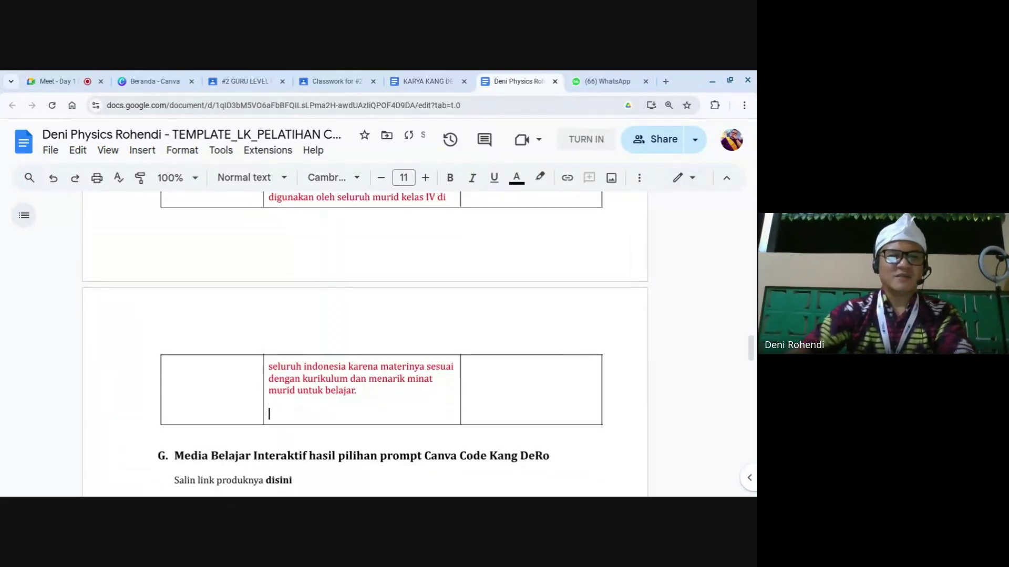
text(HASIL)
key(shift+Left)
key(shift+Left)
key(shift+Left)
key(shift+Left)
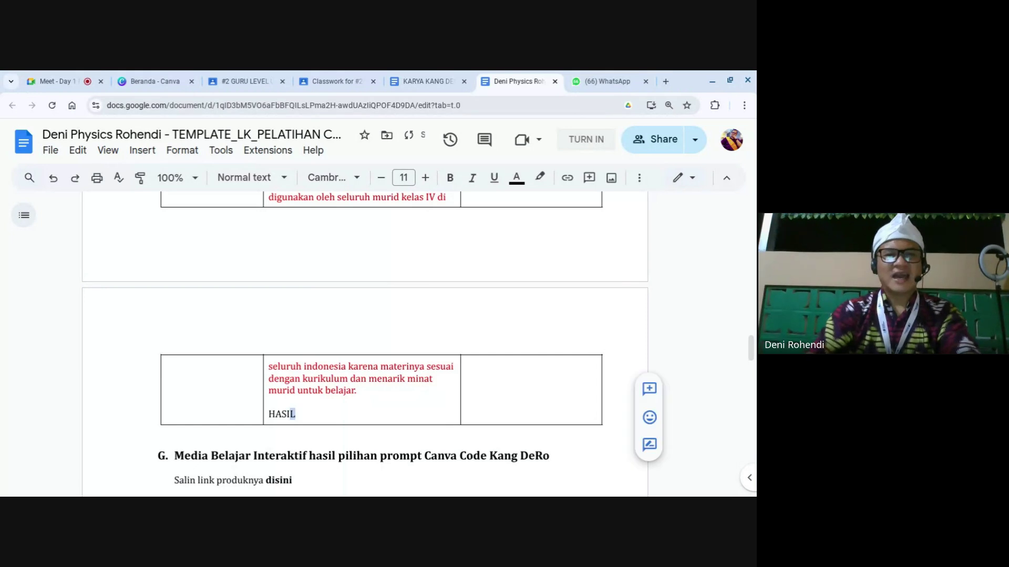
key(ctrl+b)
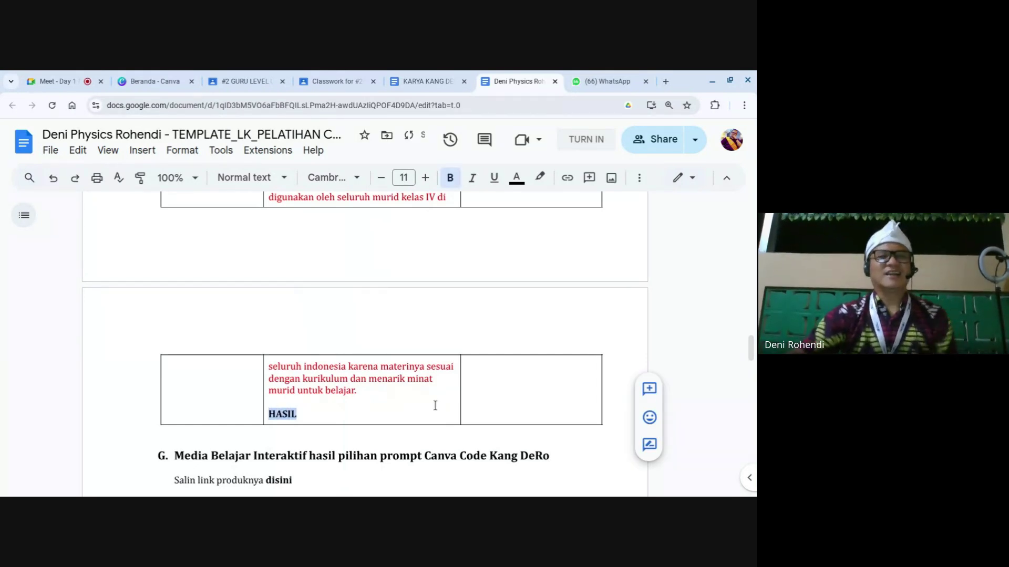
Review the second row's complete adapted prompt from its persona opening through to the "HASIL" line.
scroll(435, 406, up, 3)
scroll(329, 284, up, 2)
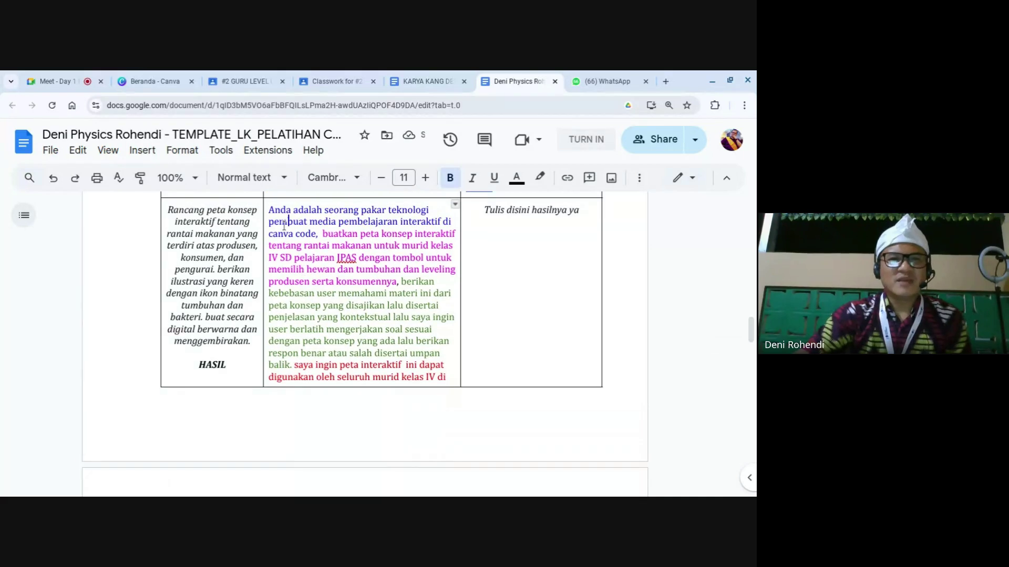
drag(268, 206, 417, 387)
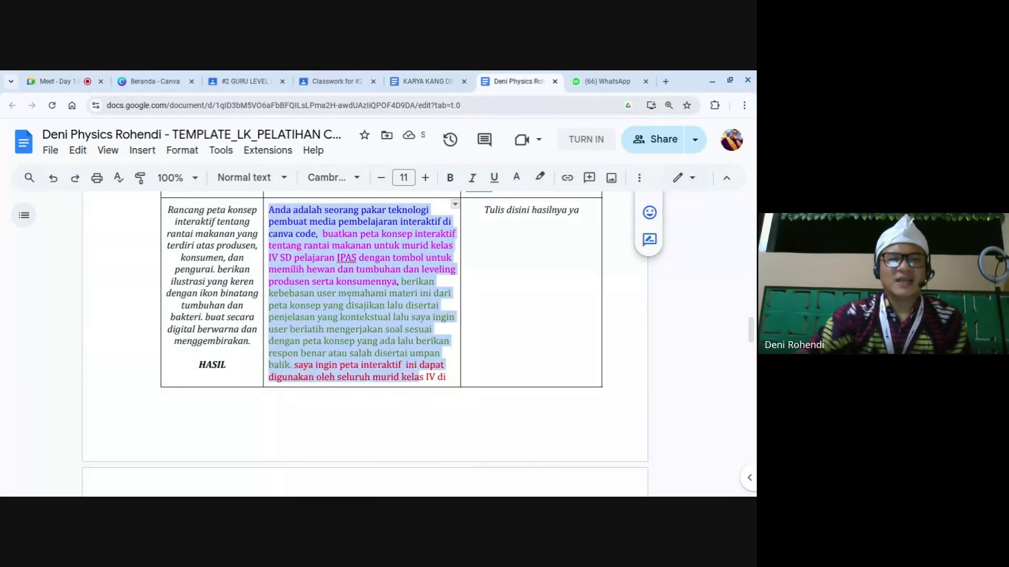
scroll(350, 299, down, 1)
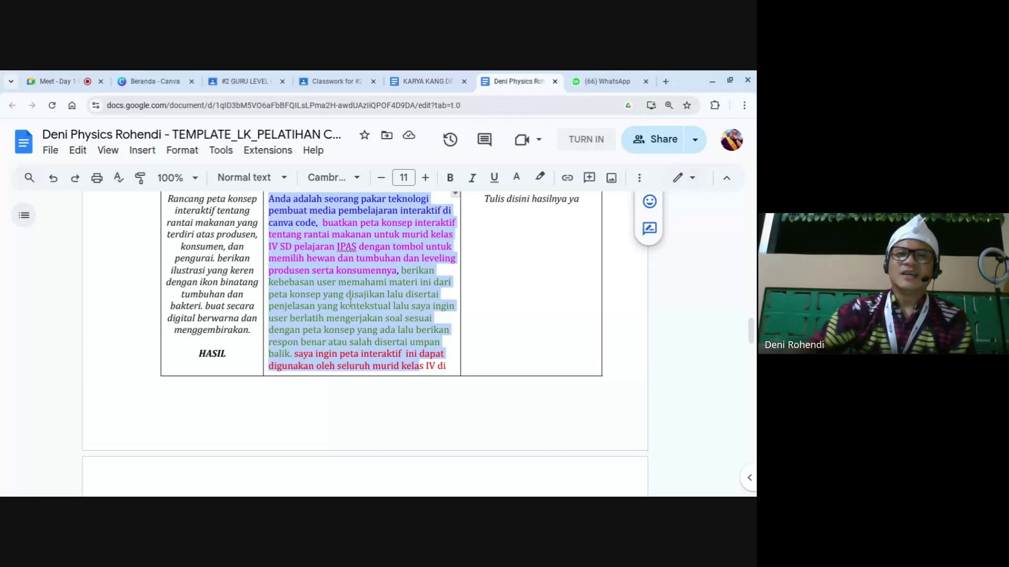
scroll(360, 305, down, 4)
scroll(360, 305, down, 4)
scroll(274, 269, up, 2)
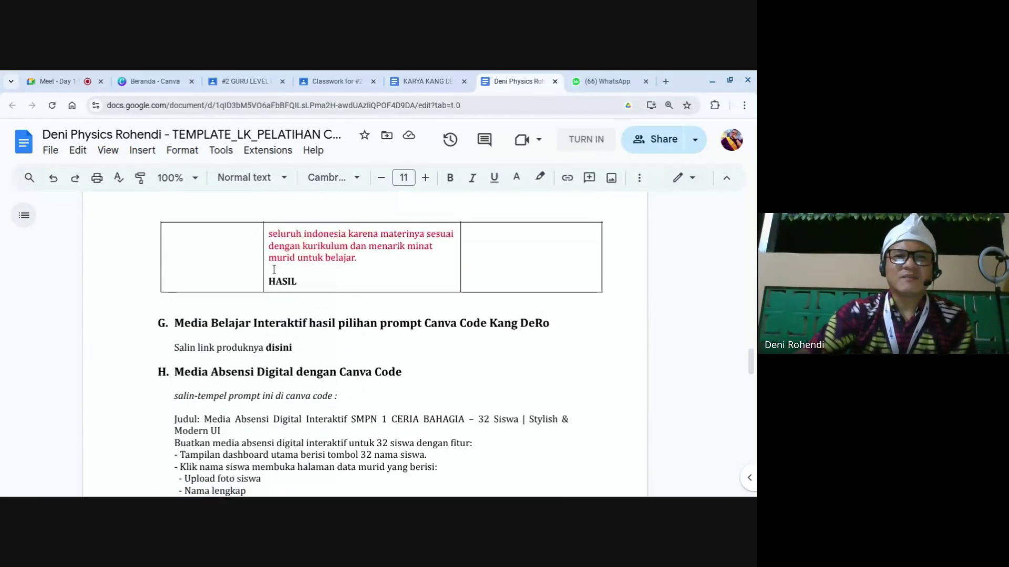
drag(275, 281, 297, 281)
scroll(362, 341, up, 3)
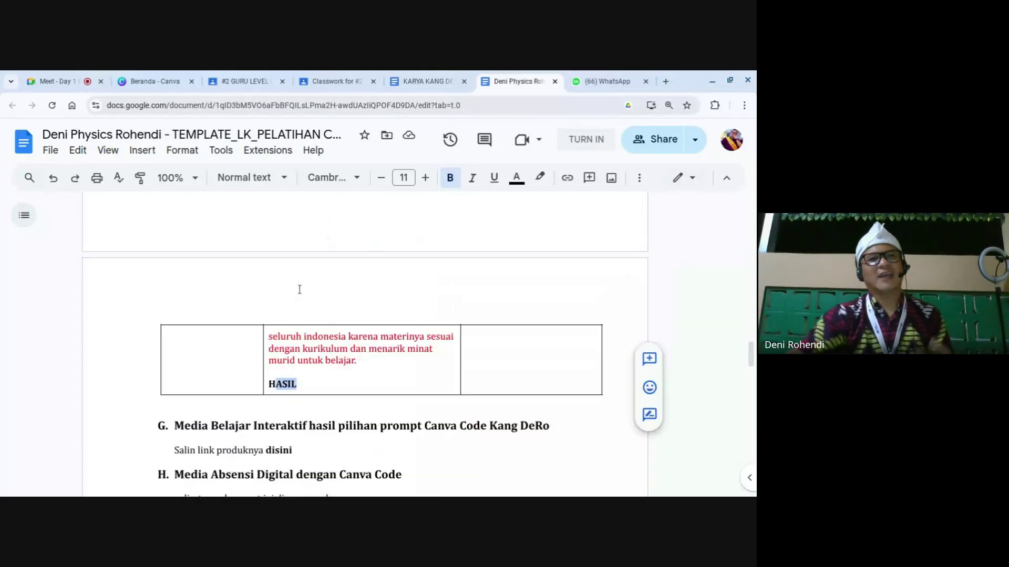
Switch to Google Meet to check the in-call messages, and return to the worksheet being filled in.
click(57, 81)
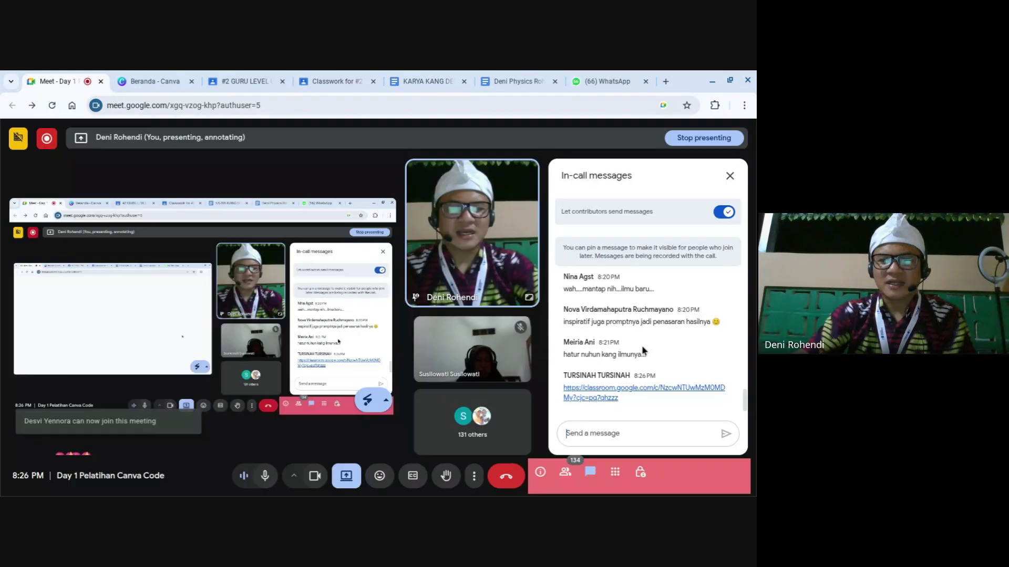
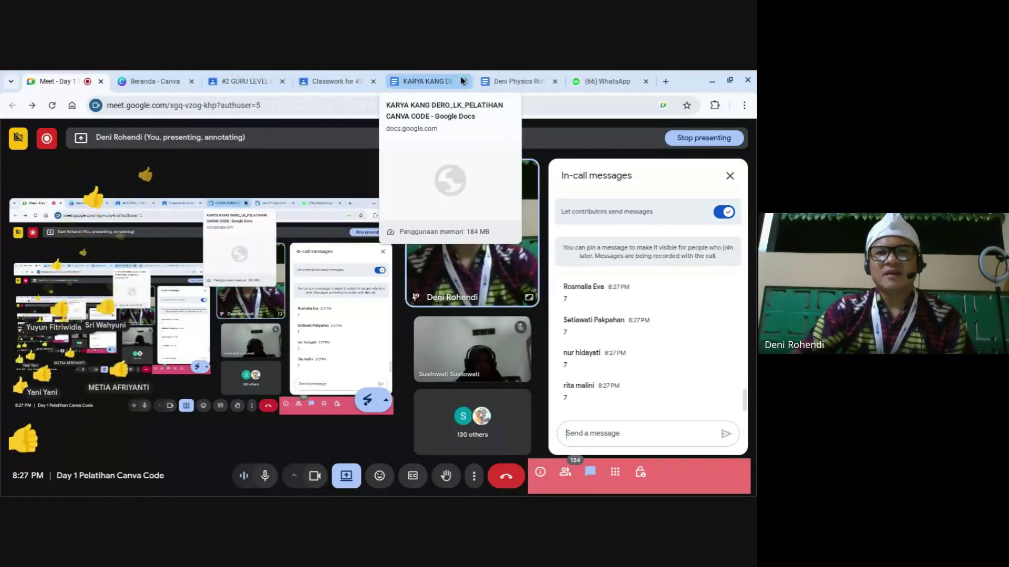
click(391, 81)
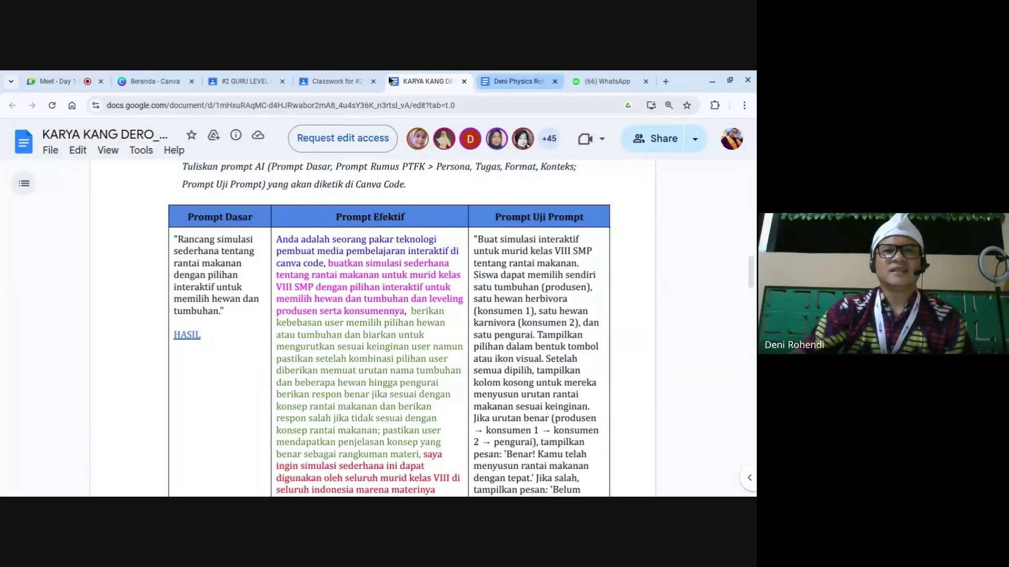
click(512, 81)
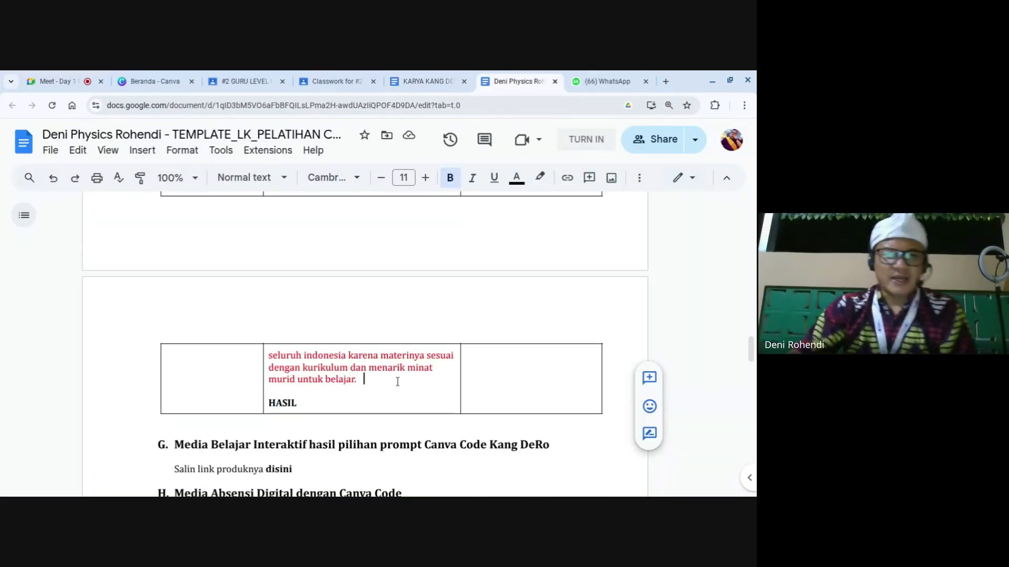
Examine the "Prompt Uji Prompt" column heading and its first-row example in the prompt table.
scroll(398, 382, up, 10)
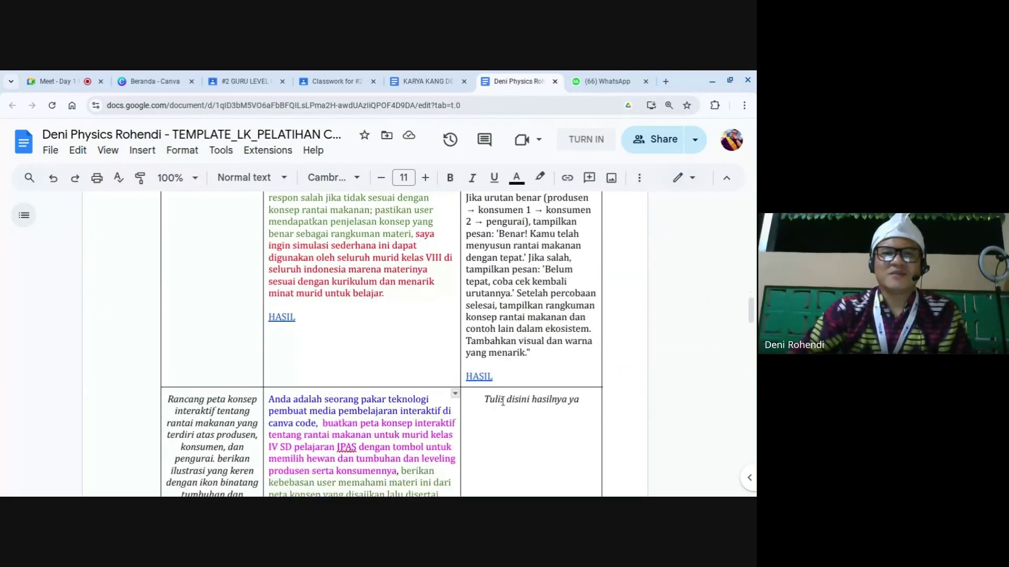
scroll(502, 401, up, 10)
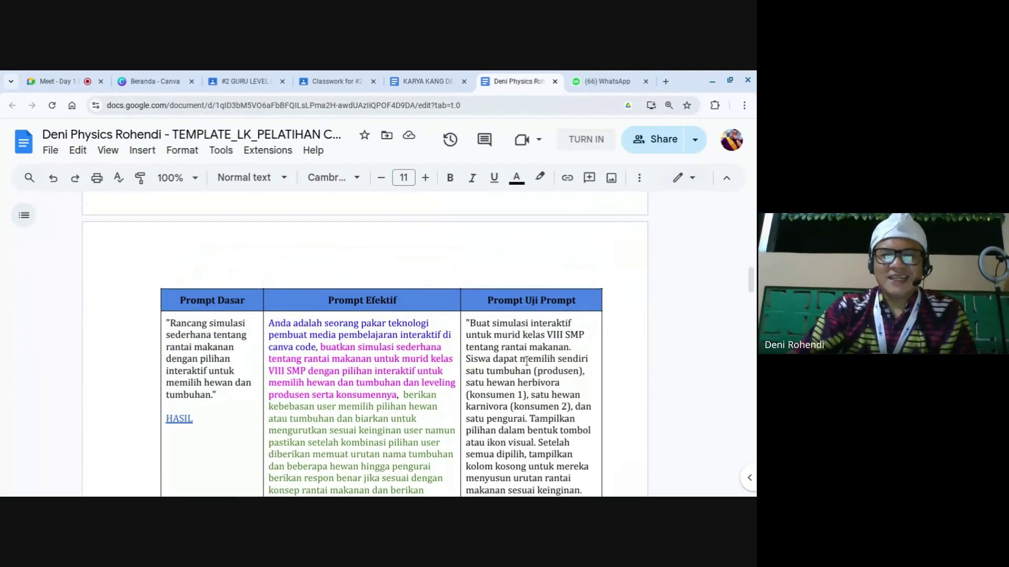
scroll(526, 361, down, 2)
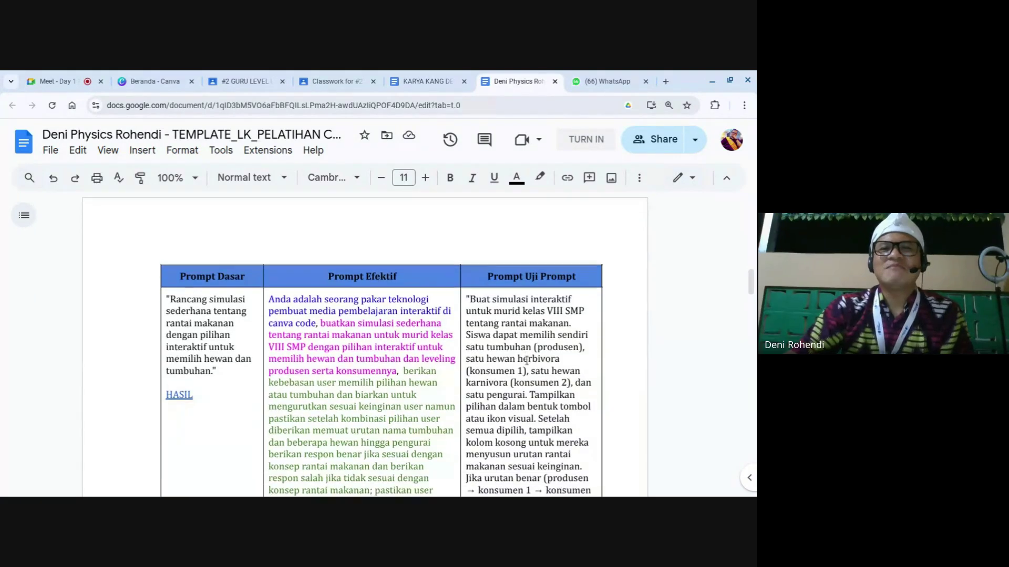
scroll(526, 361, down, 2)
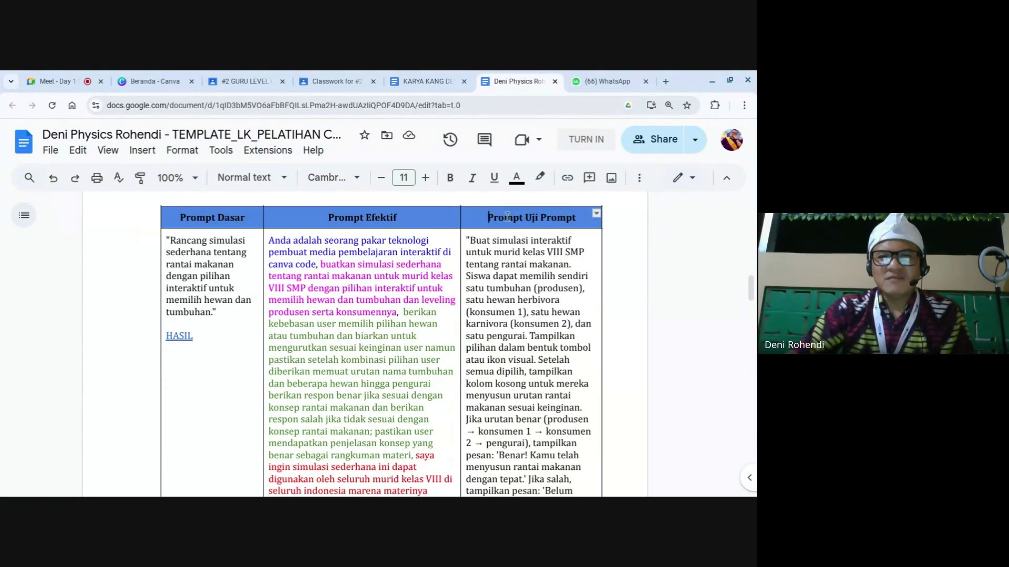
click(566, 217)
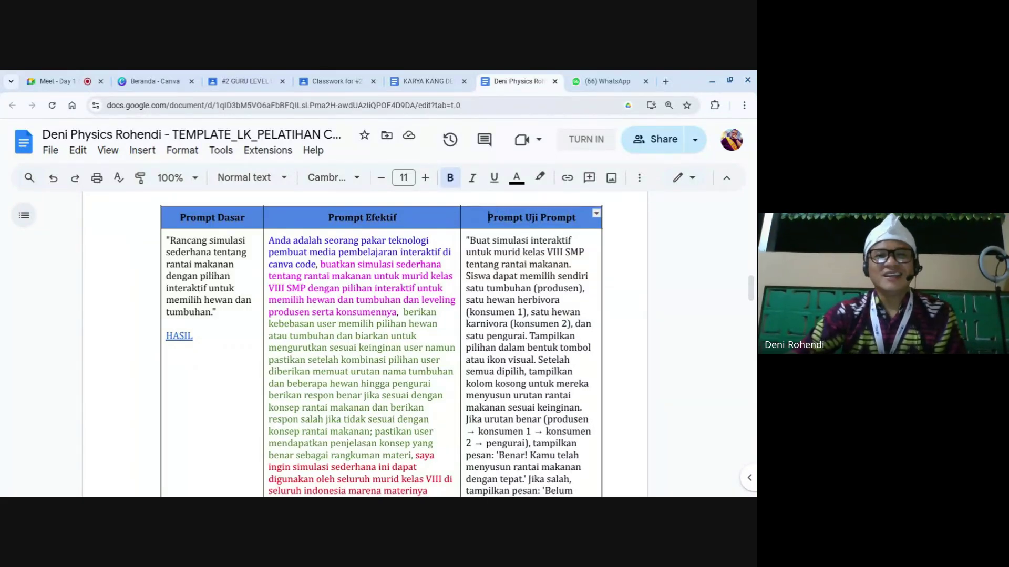
drag(490, 217, 553, 219)
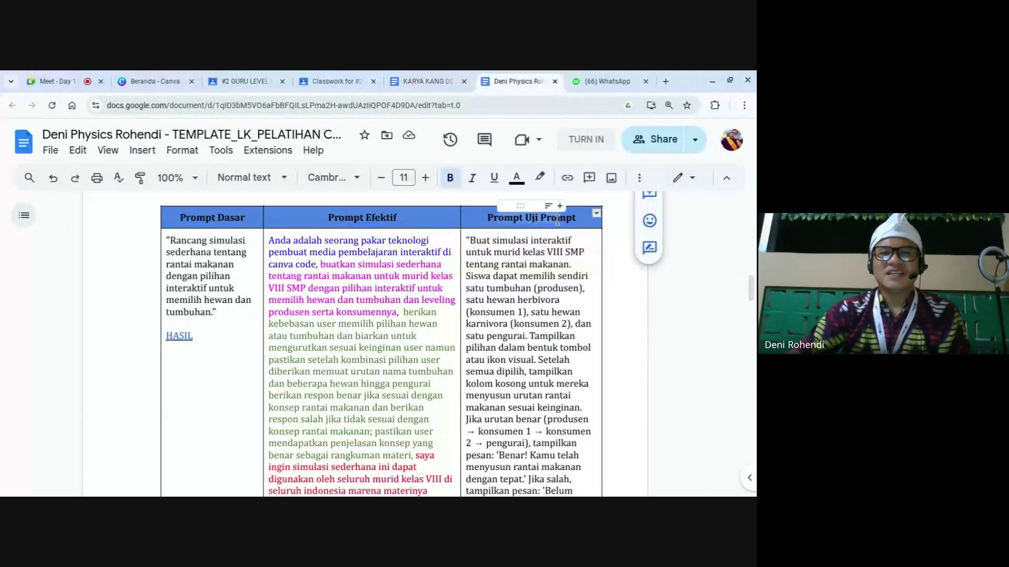
Examine the second row's adapted food-chain prompt in the "Prompt Efektif" column, from its persona opening to its closing lines.
scroll(357, 330, down, 6)
scroll(358, 330, down, 1)
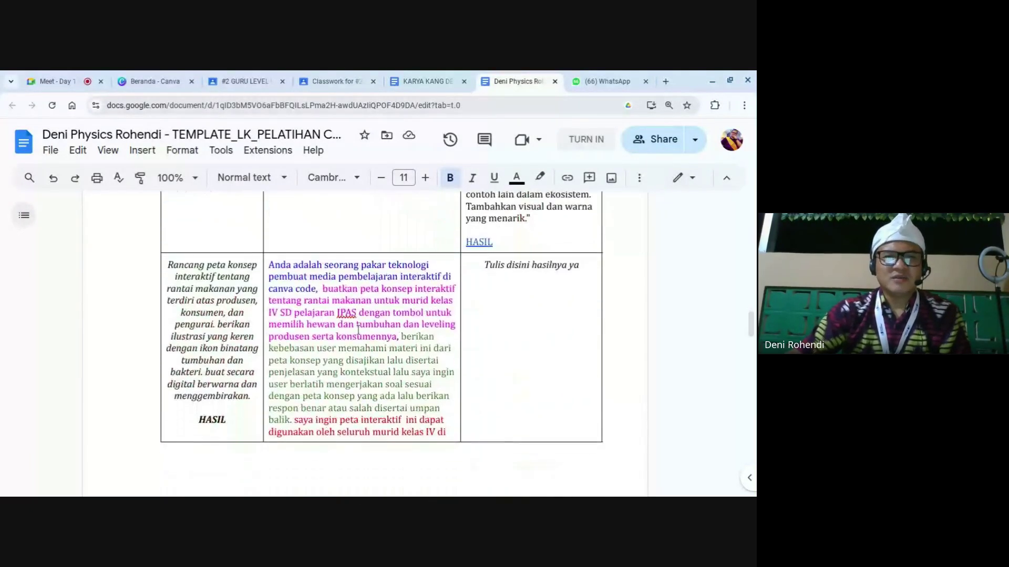
drag(283, 243, 446, 410)
scroll(426, 399, down, 4)
scroll(420, 389, up, 5)
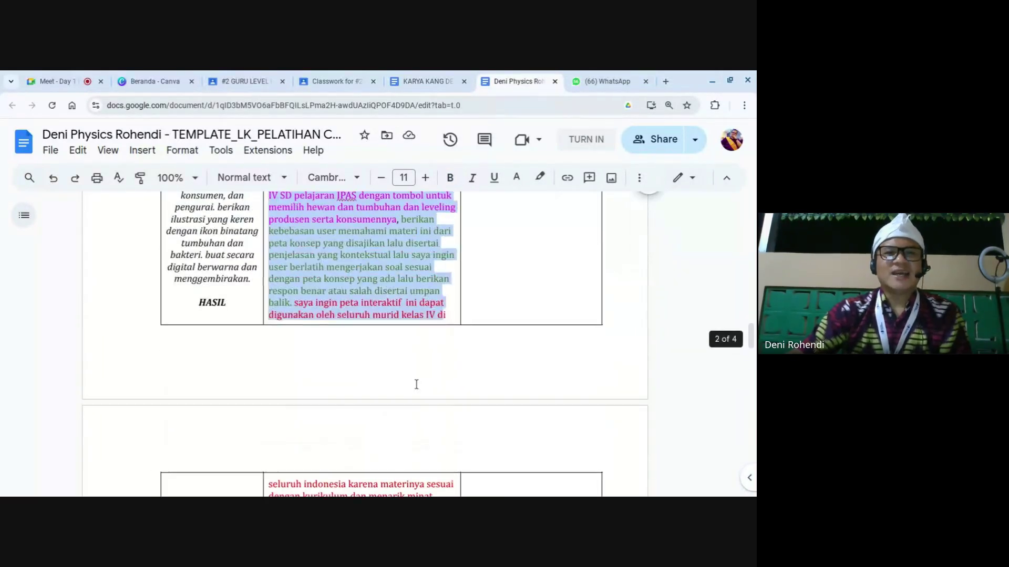
click(271, 260)
drag(271, 262, 424, 437)
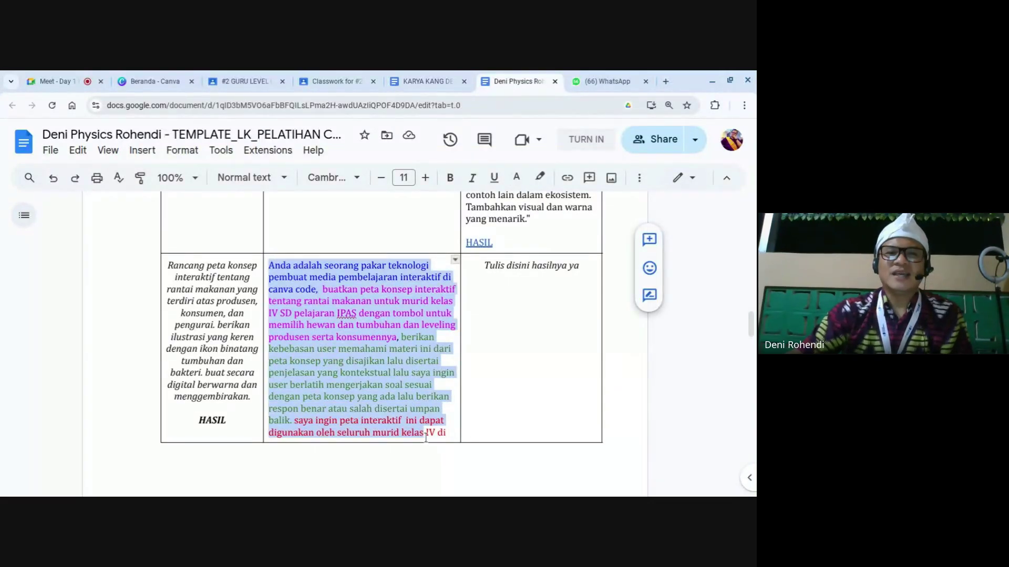
Clear the placeholder "Tulis disini hasilnya ya" from the second row's "Prompt Uji Prompt" cell.
click(537, 357)
drag(483, 265, 538, 320)
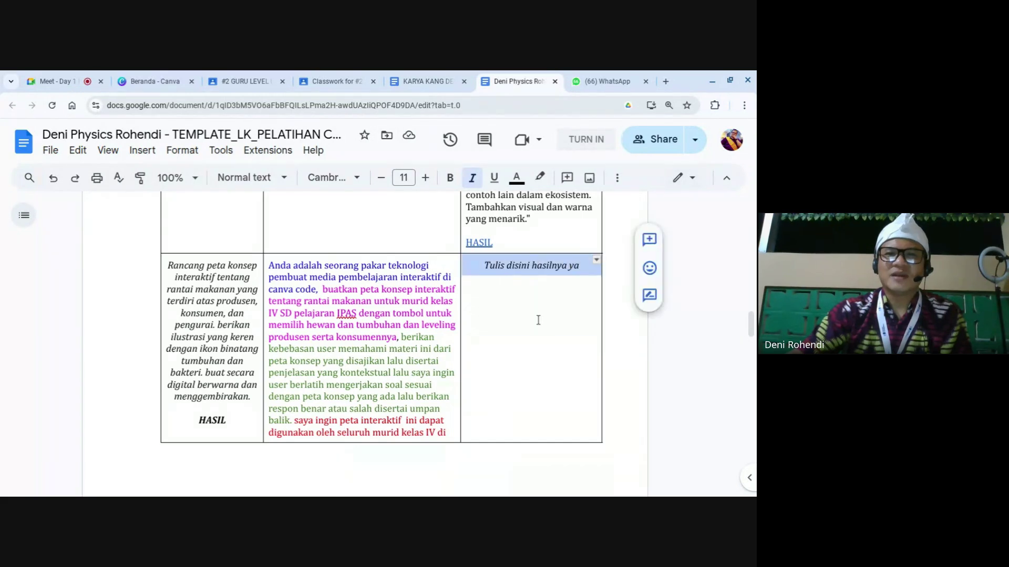
click(538, 320)
drag(485, 265, 579, 266)
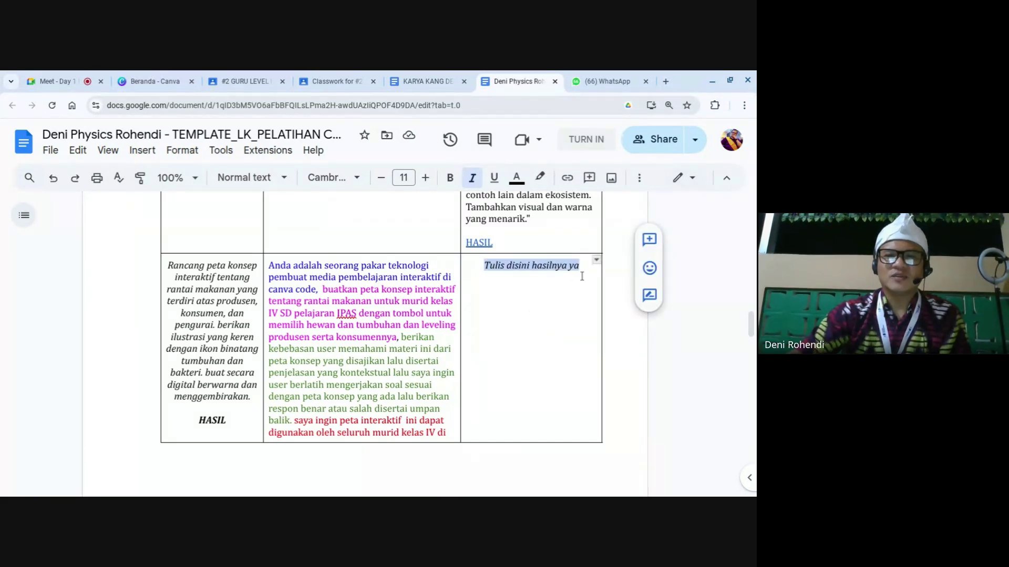
key(BackSpace)
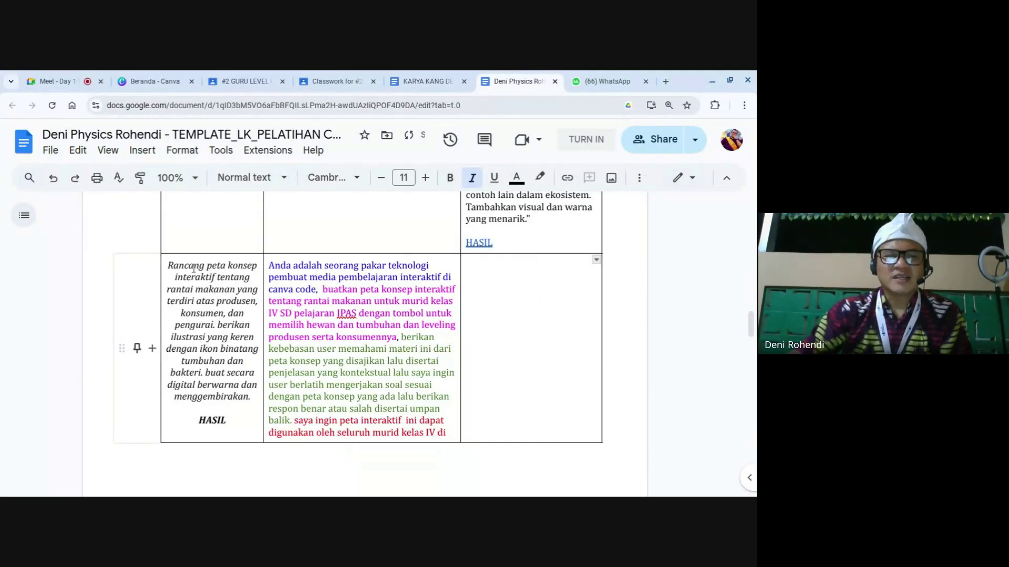
Compare the second row's basic concept-map prompt with its adapted version in the "Prompt Efektif" column.
drag(194, 269, 258, 342)
drag(317, 277, 338, 366)
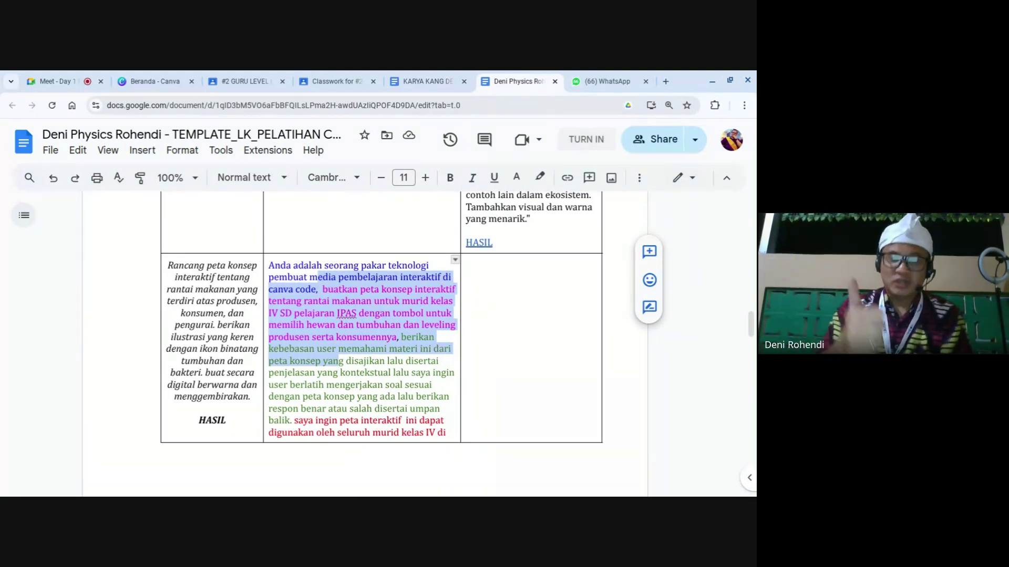
drag(204, 289, 211, 360)
click(216, 324)
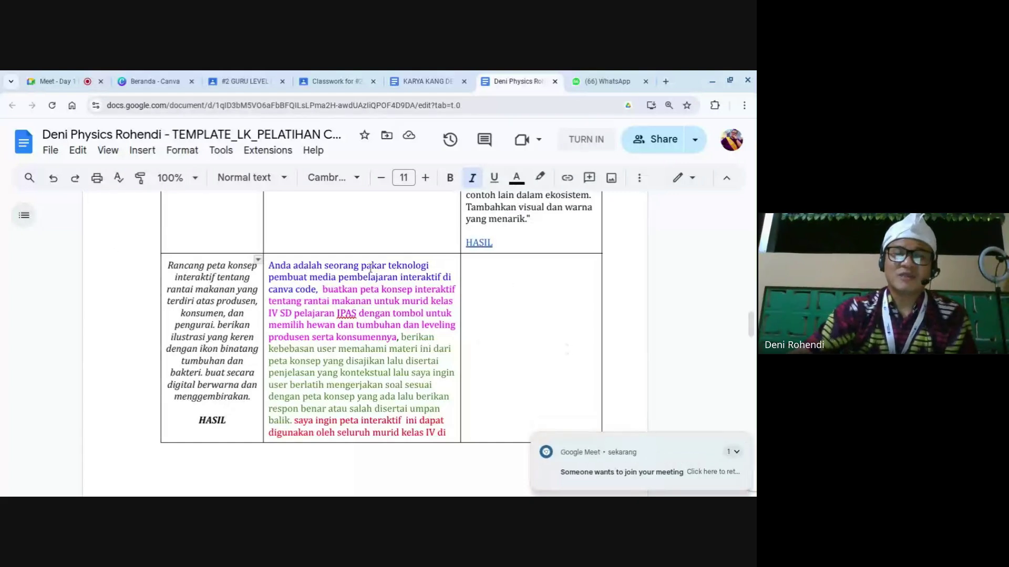
click(358, 312)
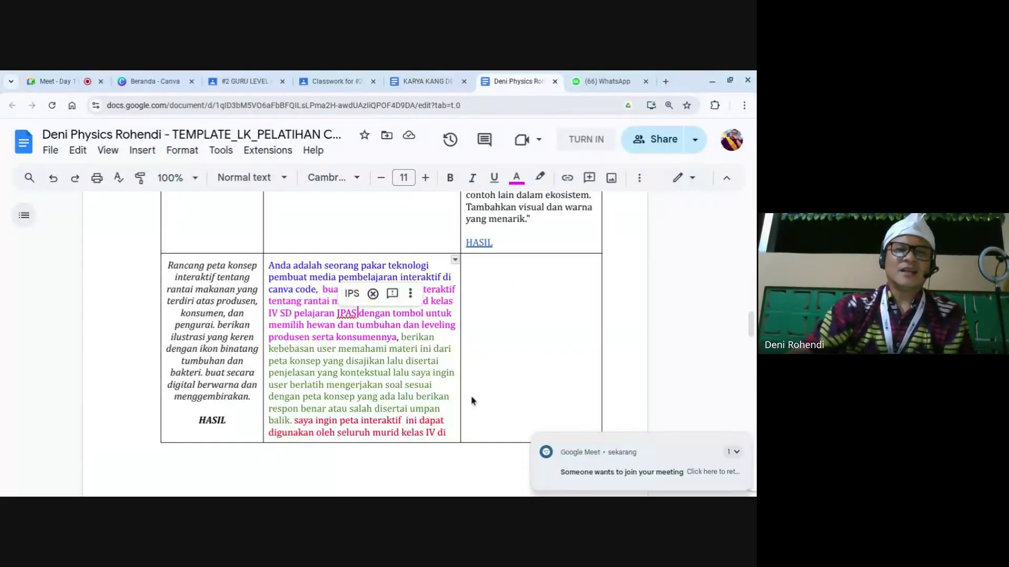
click(364, 389)
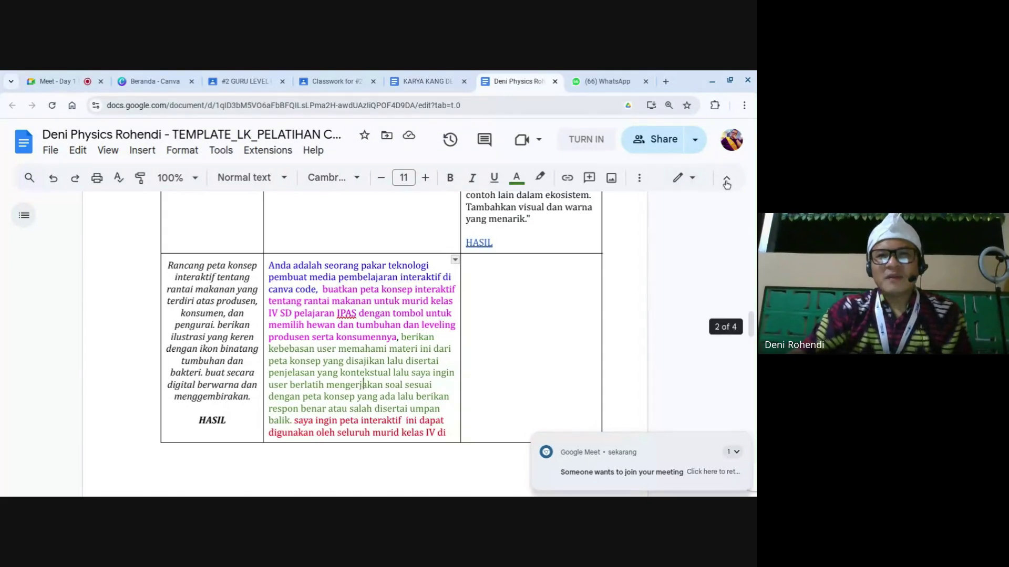
Search the web for "chat gpt" in a new browser tab, open the chatgpt.com result, and dismiss the Plus offer.
click(666, 81)
text(chat)
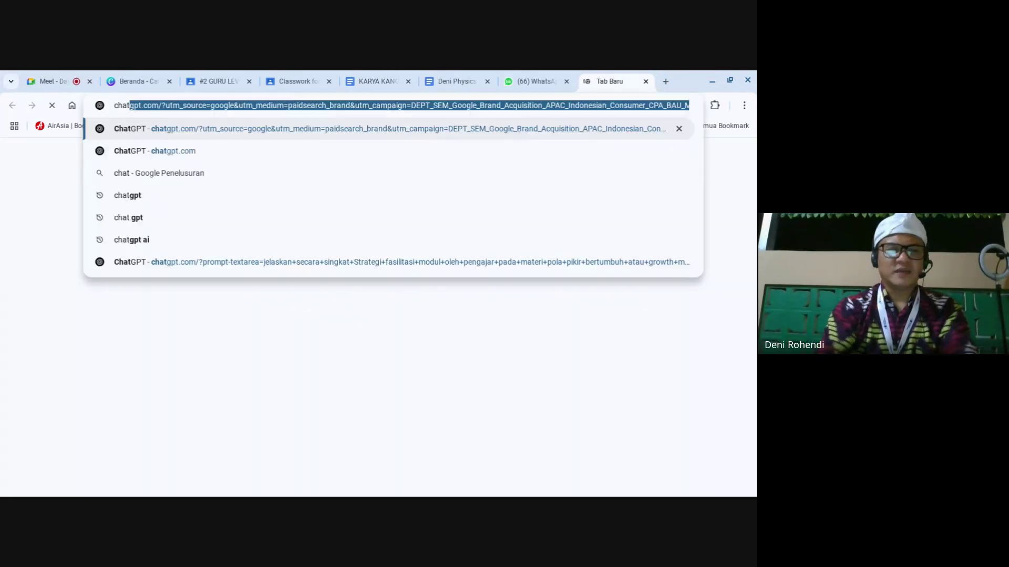
key(Down)
key(Down)
key(Down)
key(Down)
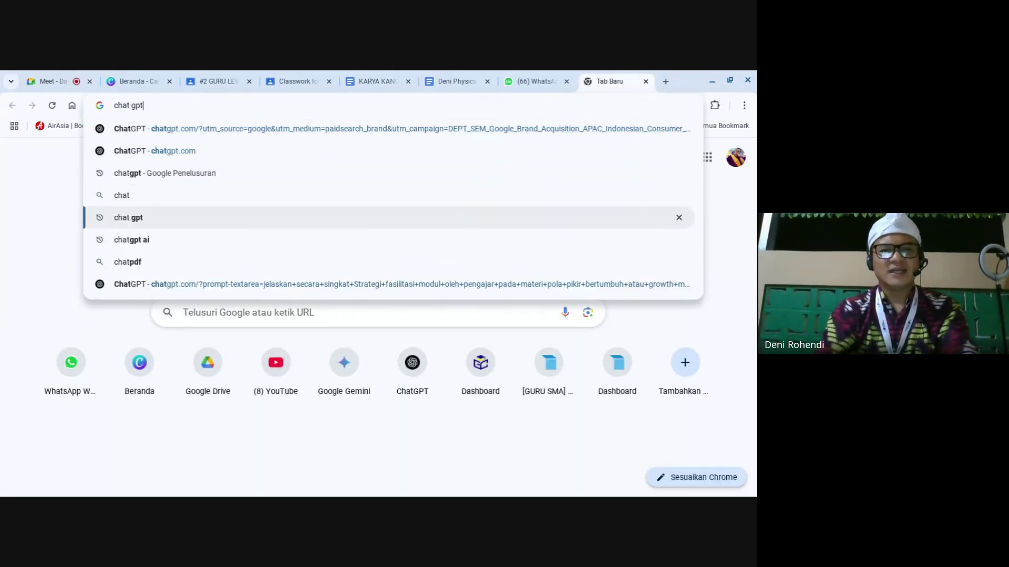
key(Return)
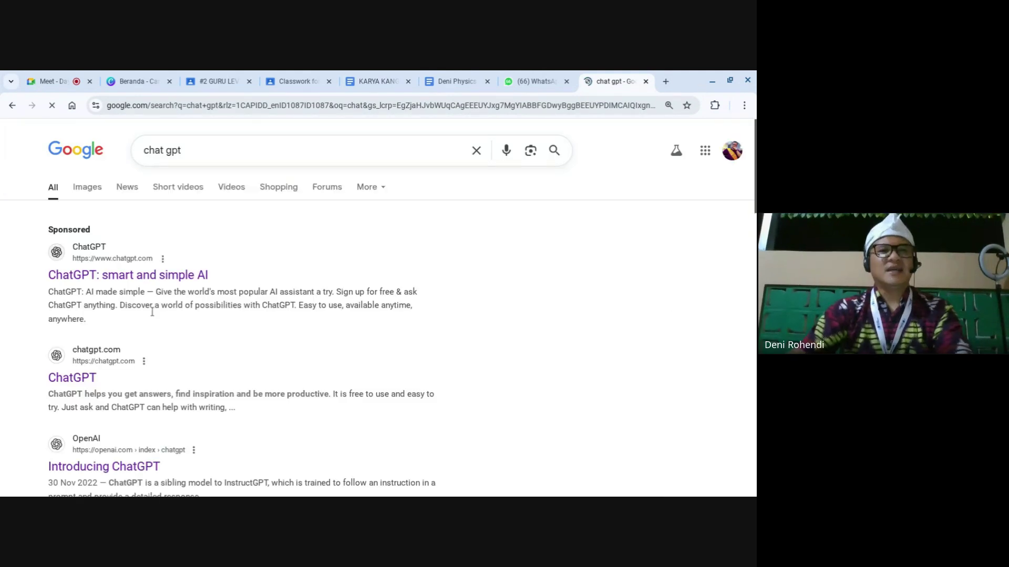
scroll(149, 321, down, 2)
scroll(149, 321, down, 1)
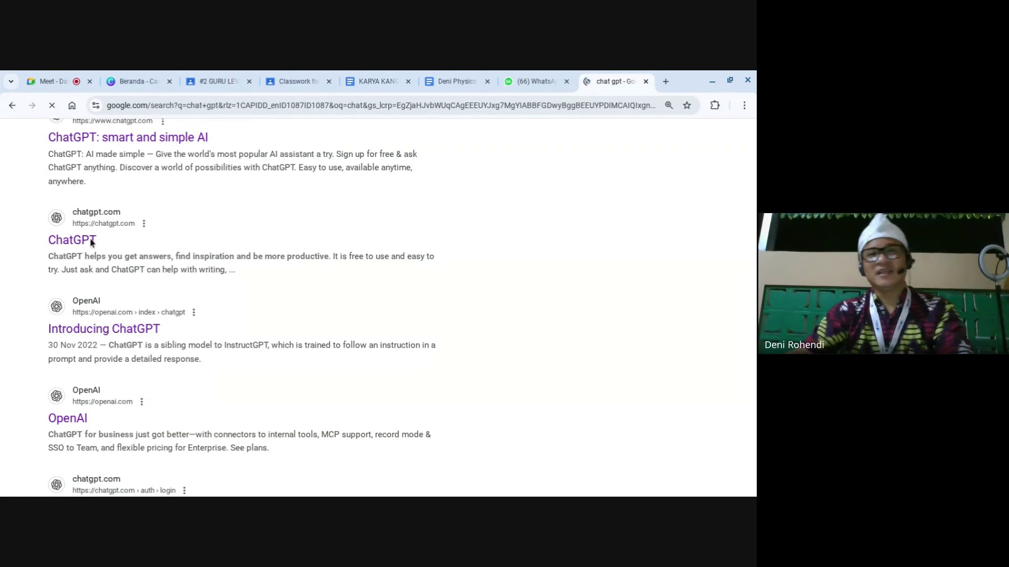
click(91, 240)
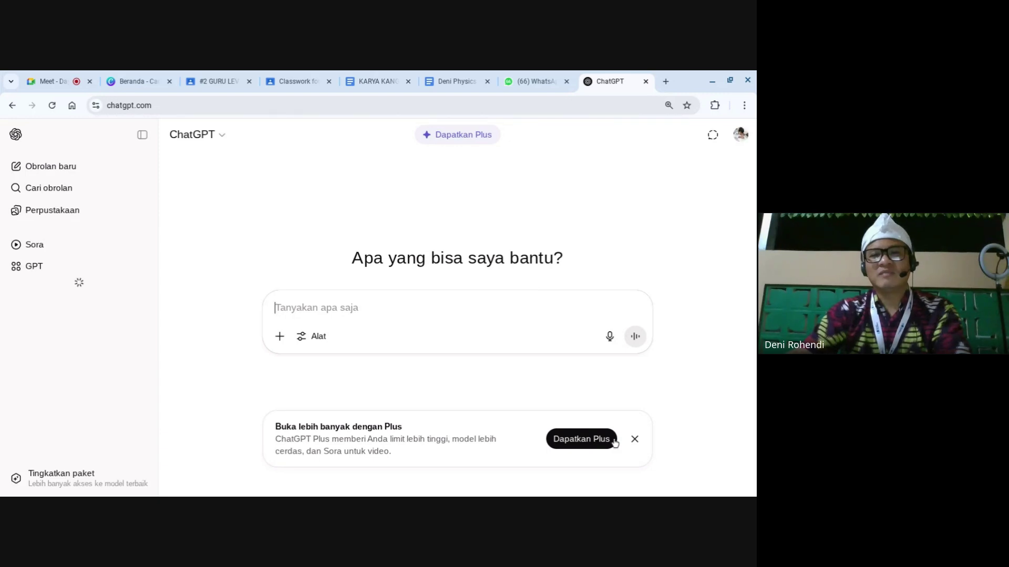
click(635, 441)
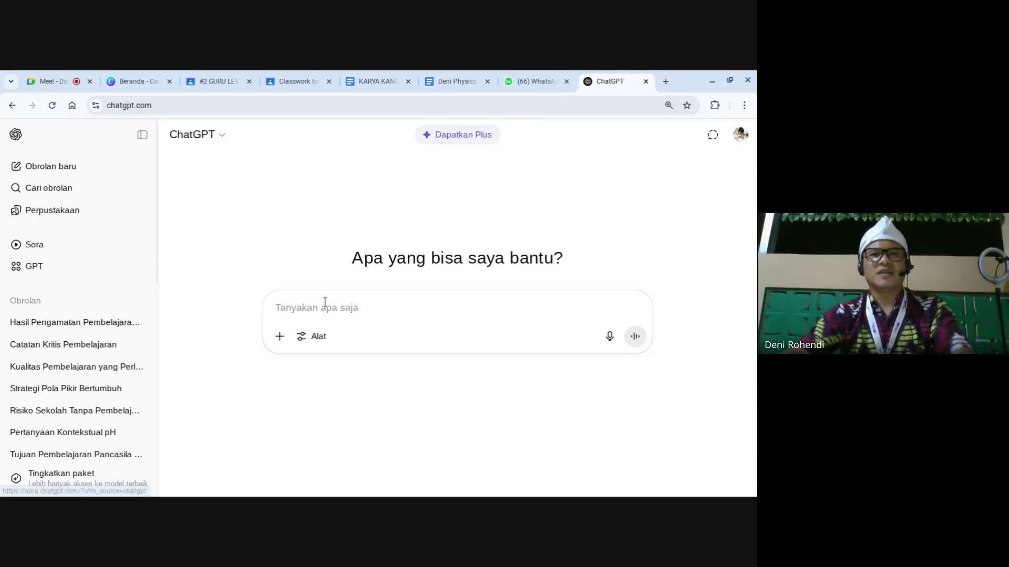
Return to the worksheet and copy the second row's full effective prompt, from "Anda adalah seorang pakar" to "murid untuk belajar.", without the "HASIL" line.
click(458, 81)
click(532, 262)
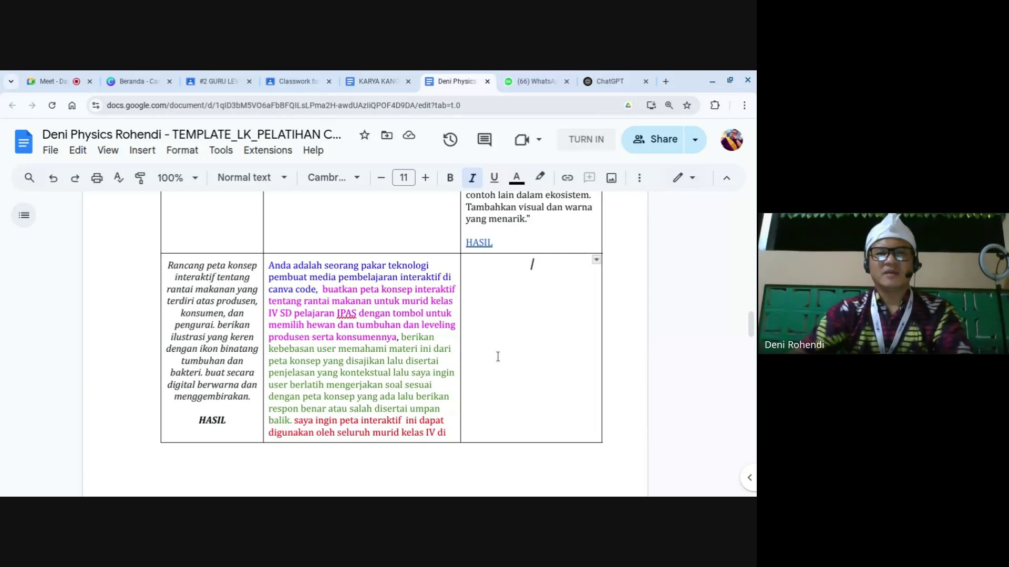
drag(268, 266, 418, 420)
scroll(613, 422, down, 3)
scroll(683, 427, down, 1)
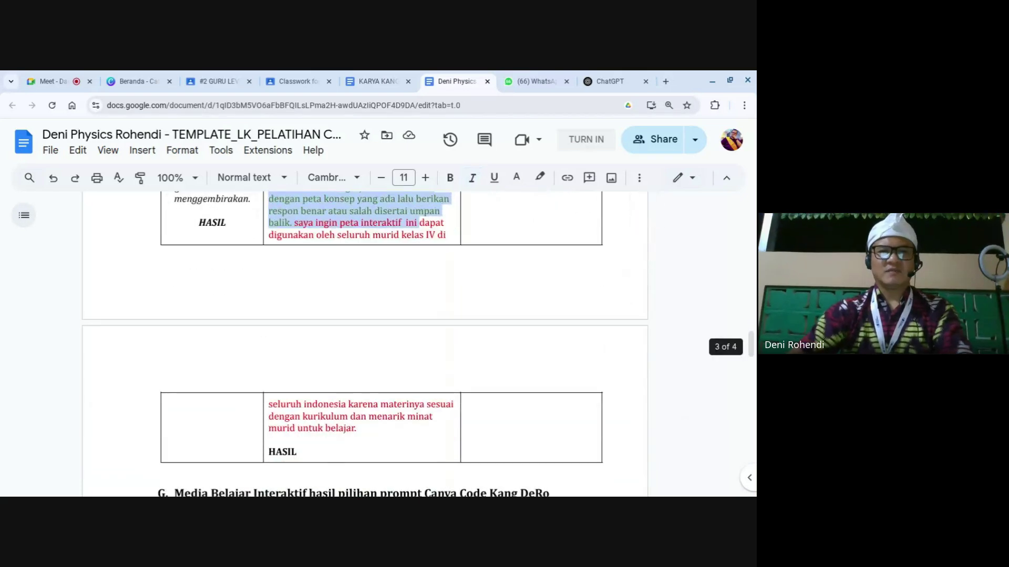
drag(683, 428, 670, 429)
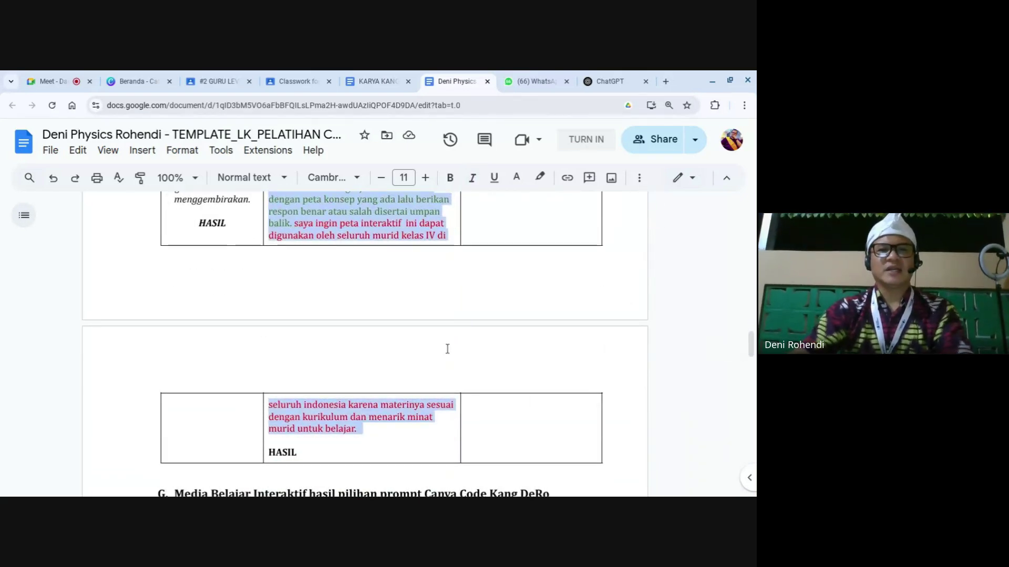
scroll(394, 310, up, 3)
right_click(315, 274)
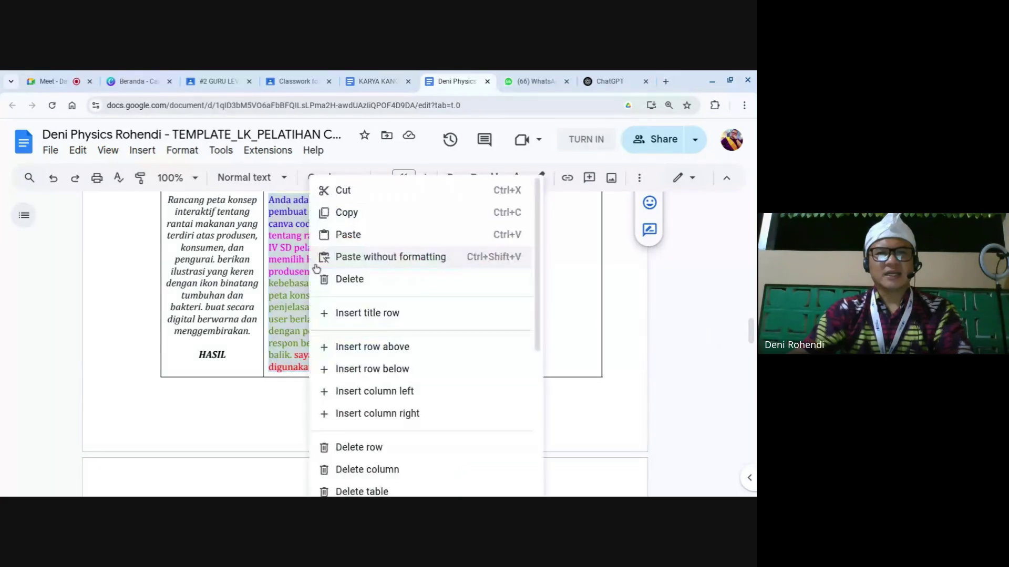
click(362, 212)
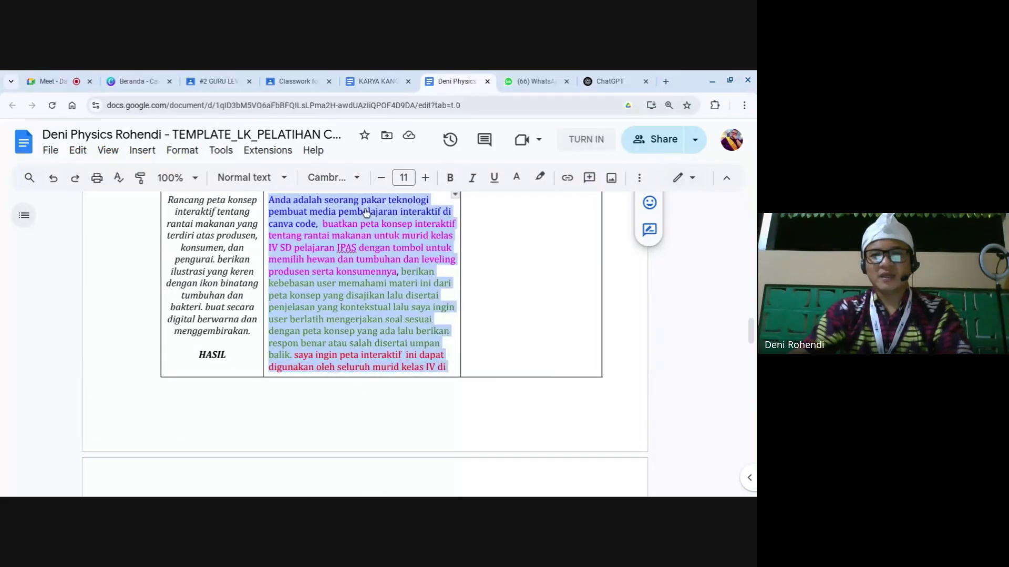
Switch to ChatGPT, paste the copied prompt into the message field, and check its text through to the end.
click(610, 81)
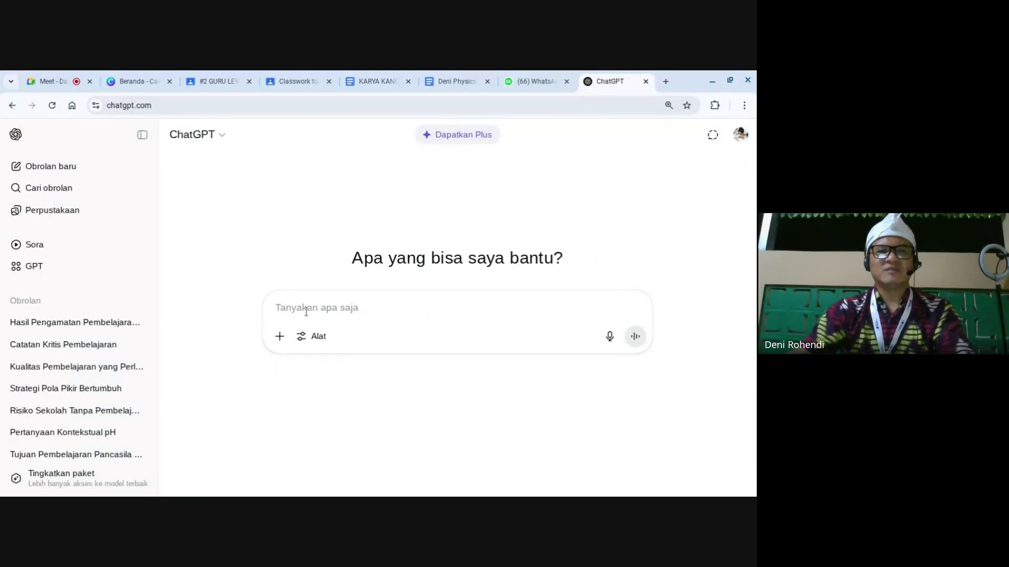
key(ctrl+v)
scroll(368, 337, down, 2)
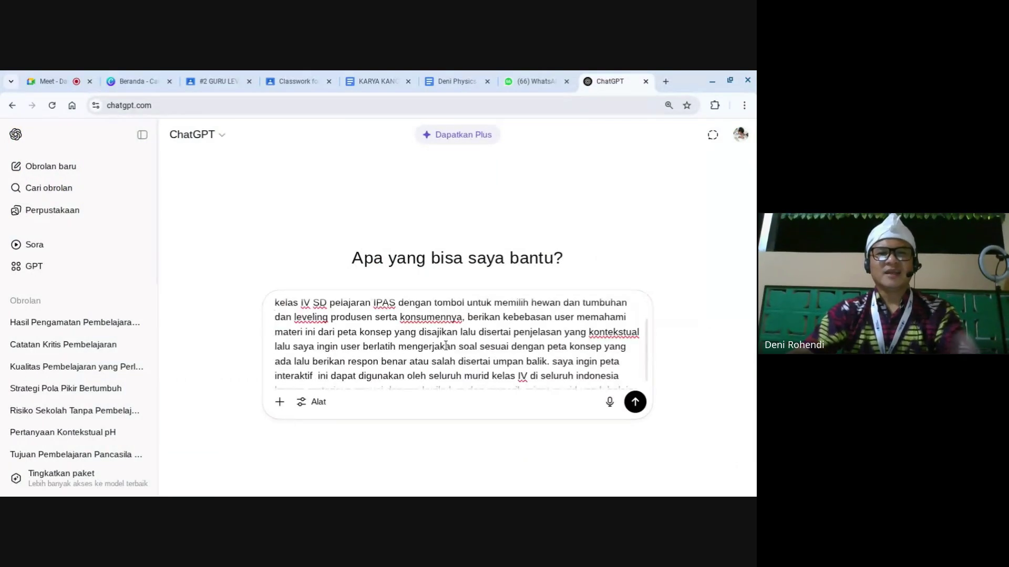
scroll(430, 351, up, 2)
drag(275, 305, 406, 382)
scroll(405, 382, down, 1)
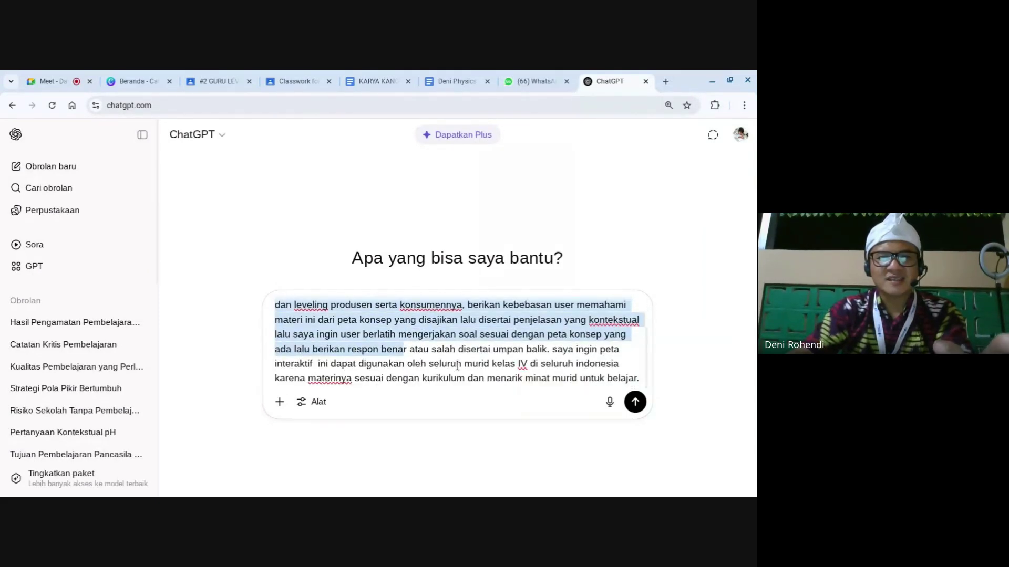
click(490, 365)
click(633, 385)
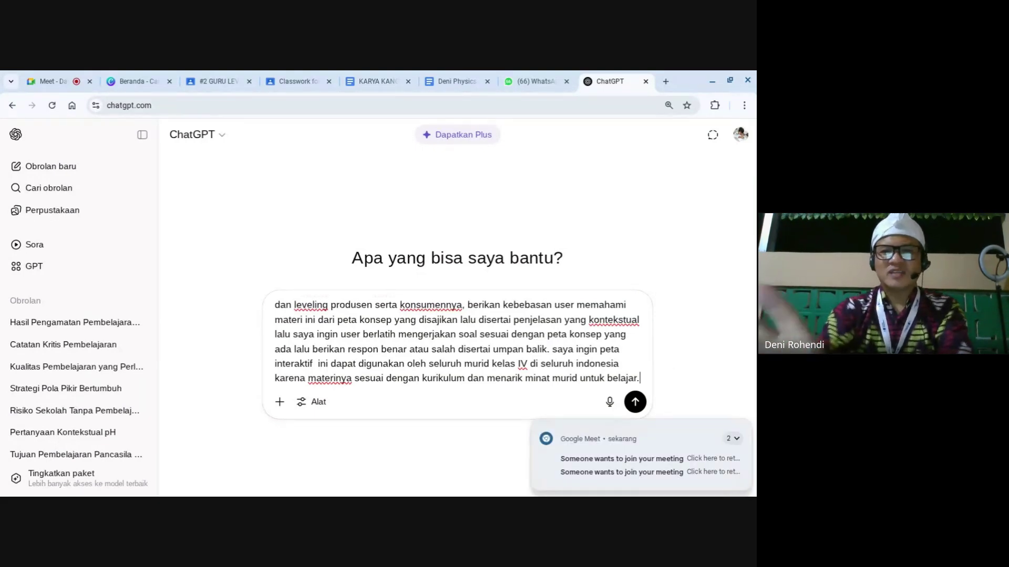
Append "Apakah prompt yang saya buat ini sudah sesuai? berikan rekomendasi." to the pasted prompt and send the message.
text(Apak)
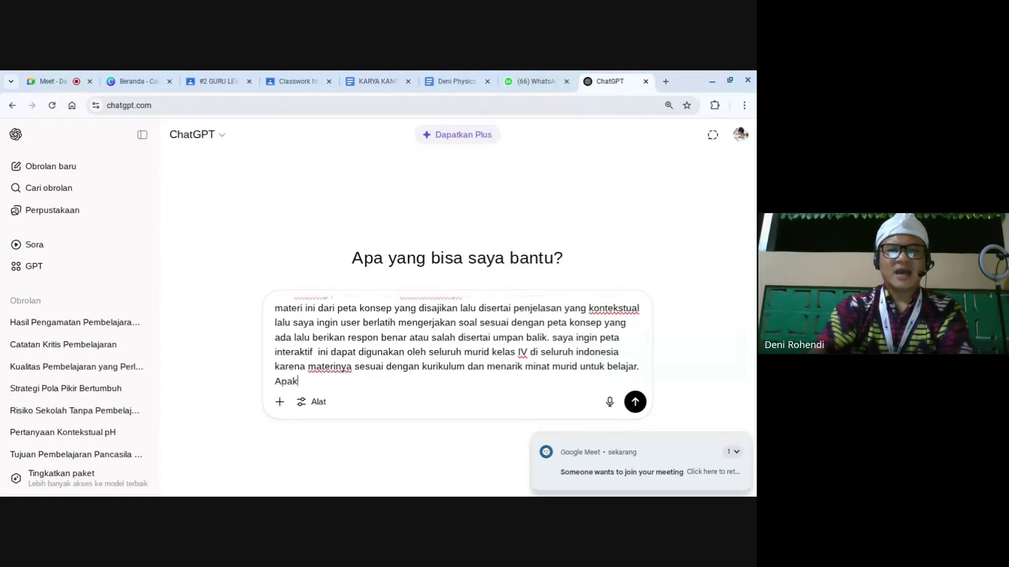
text(ah promp)
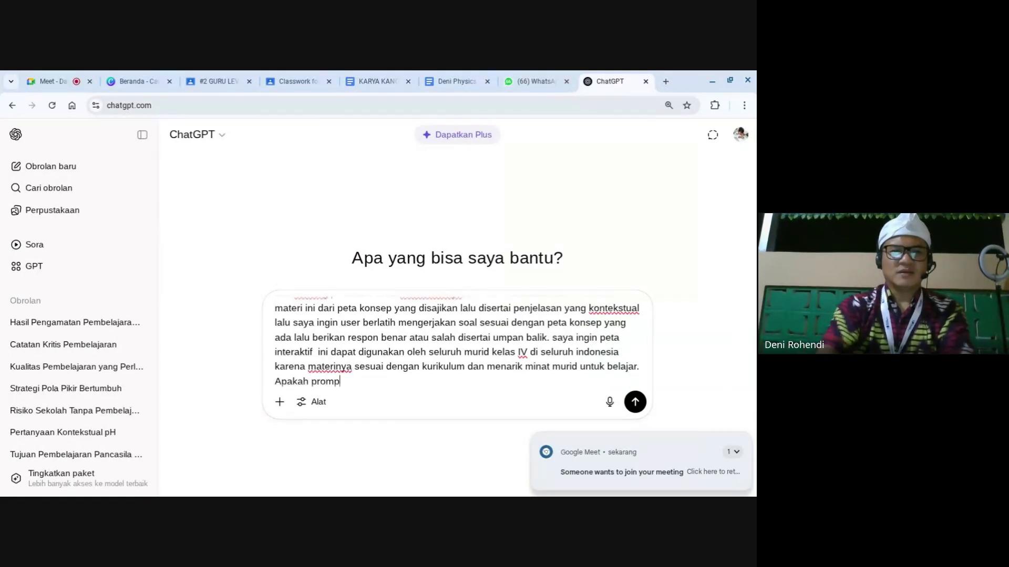
text(t yang saya buat ini suda)
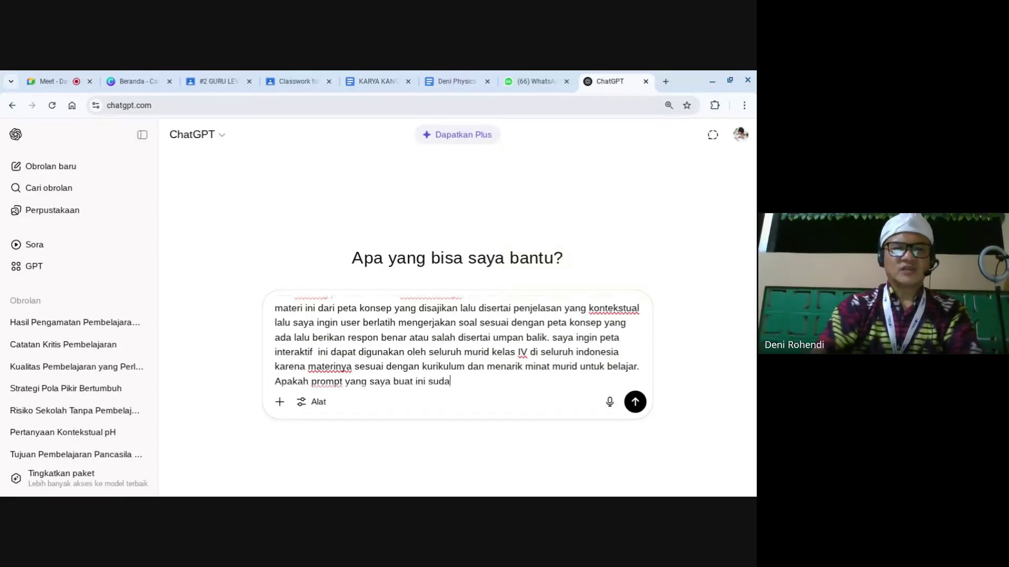
text(h sesuai? be)
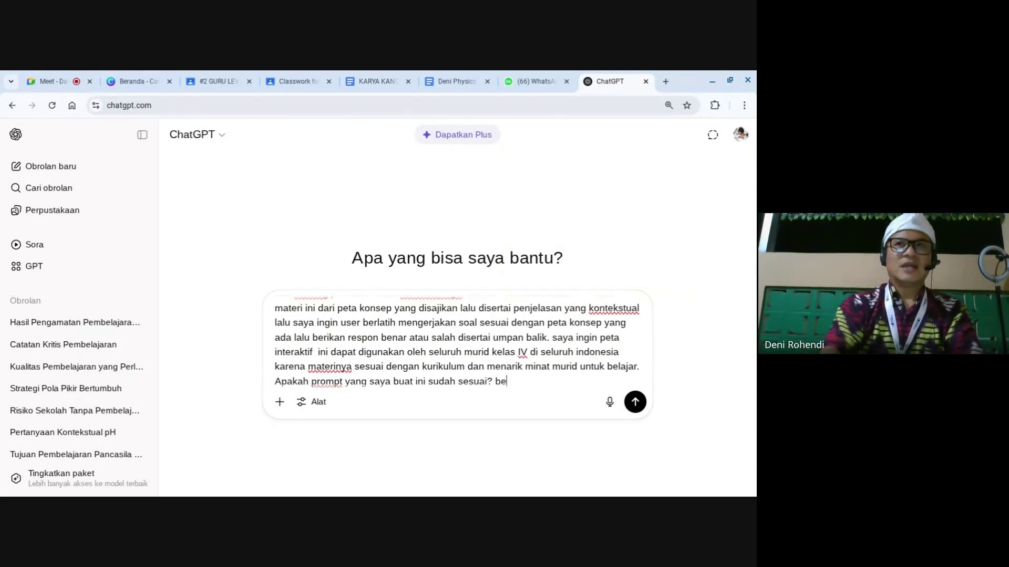
text(rikan re)
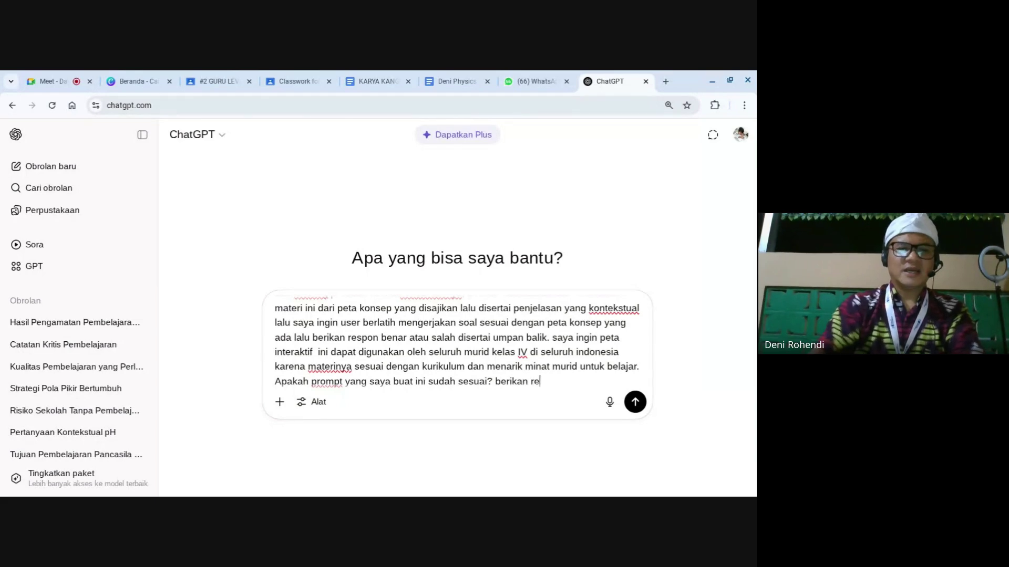
text(komendasi)
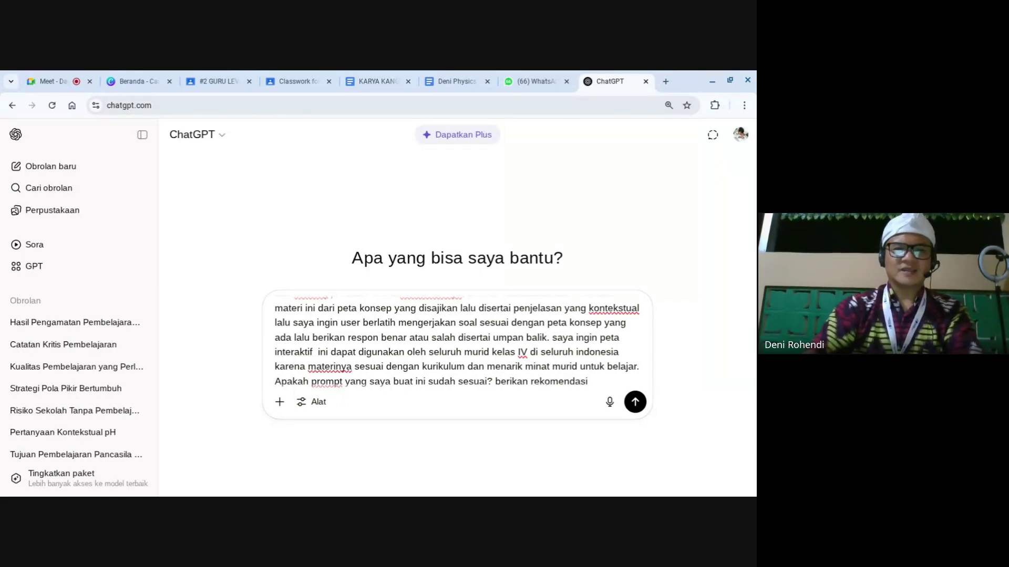
text(.)
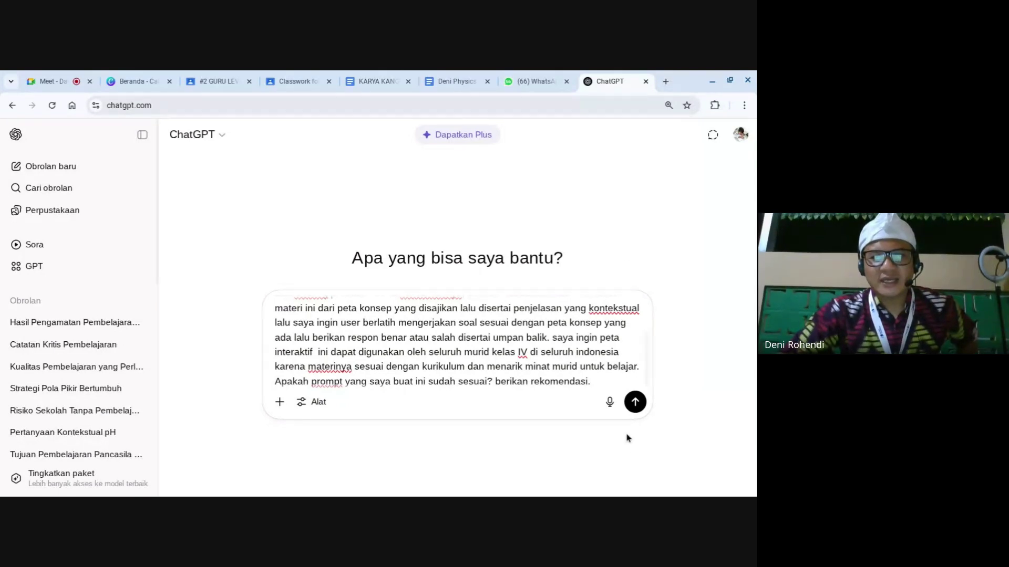
click(638, 406)
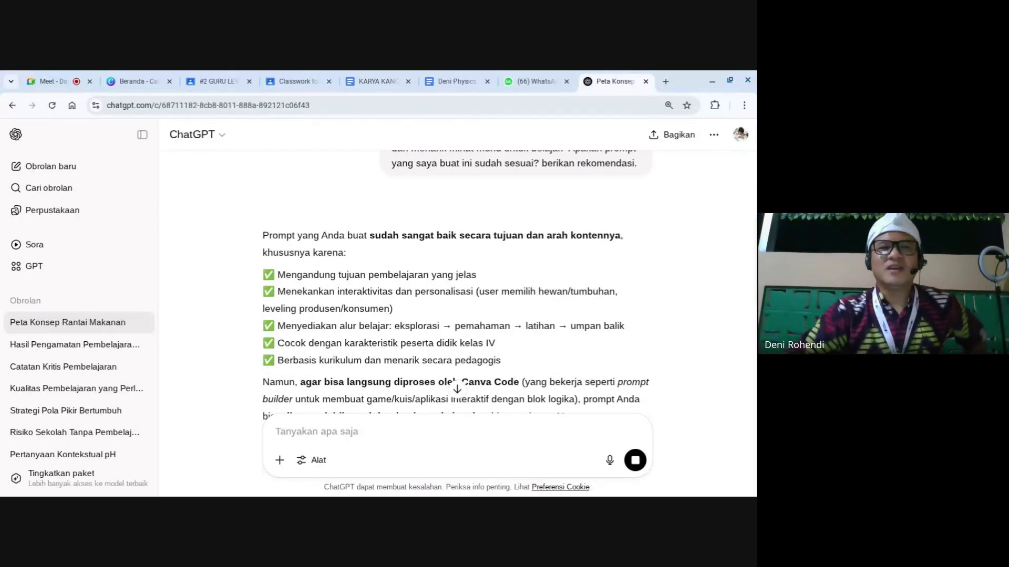
Read ChatGPT's assessment of the prompt and its recommended final version for Canva Code.
scroll(435, 256, down, 1)
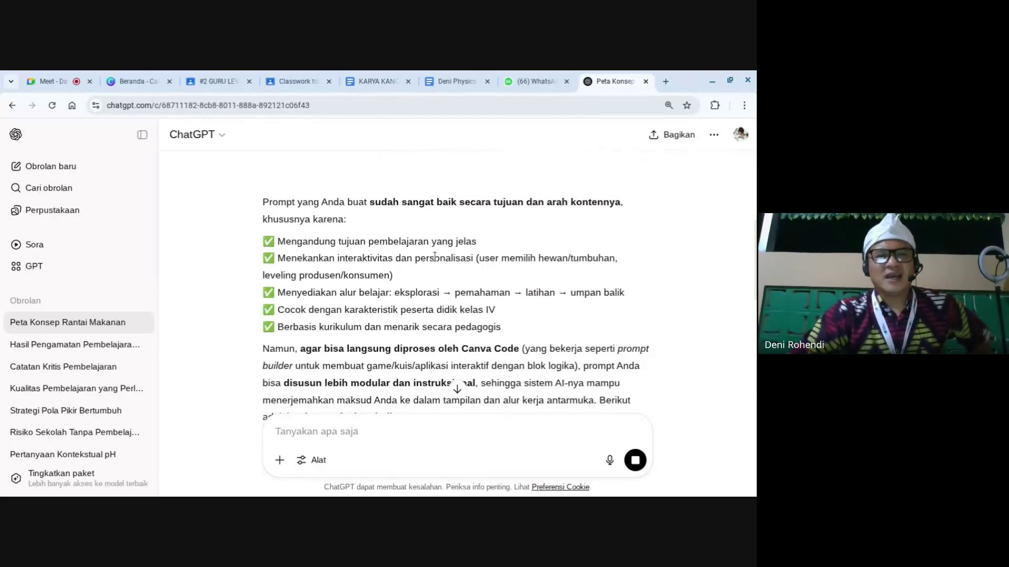
scroll(421, 252, down, 1)
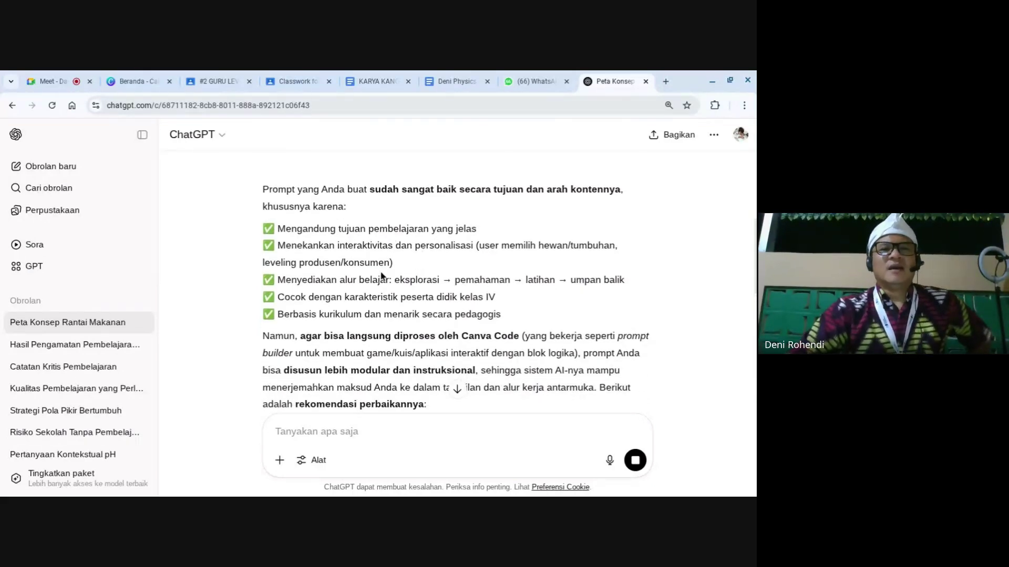
scroll(378, 267, down, 2)
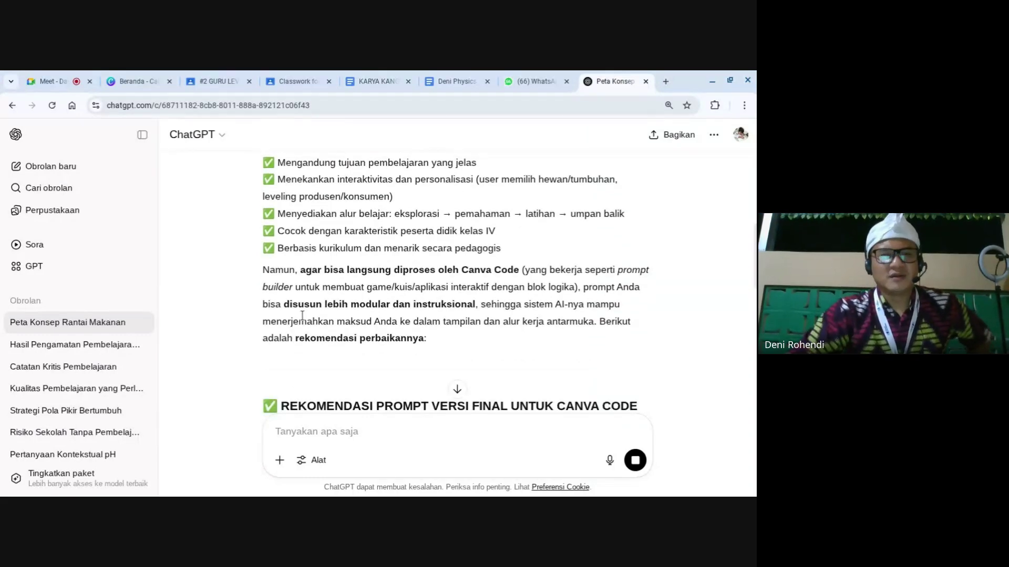
drag(333, 270, 516, 283)
click(498, 266)
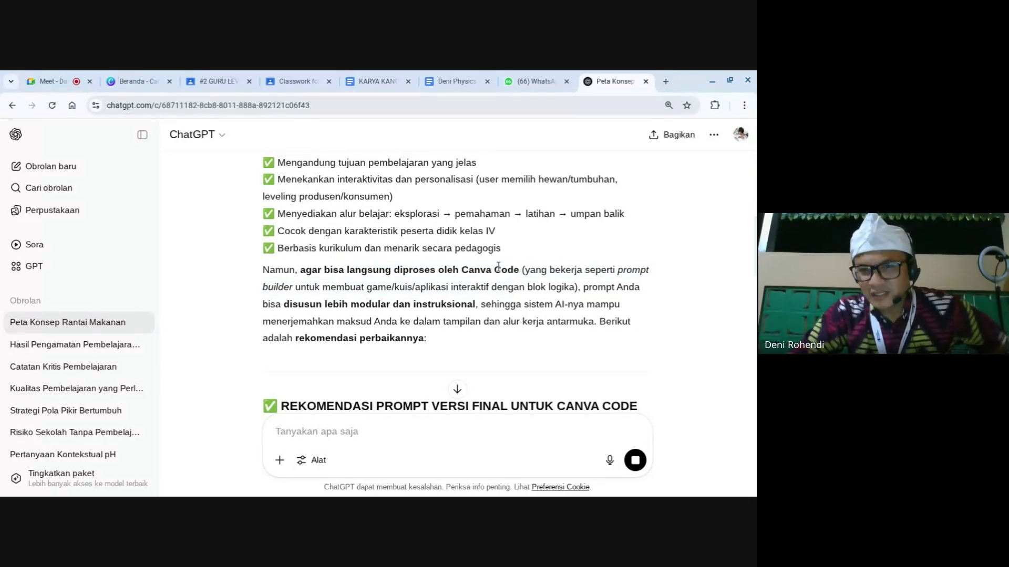
scroll(489, 285, down, 2)
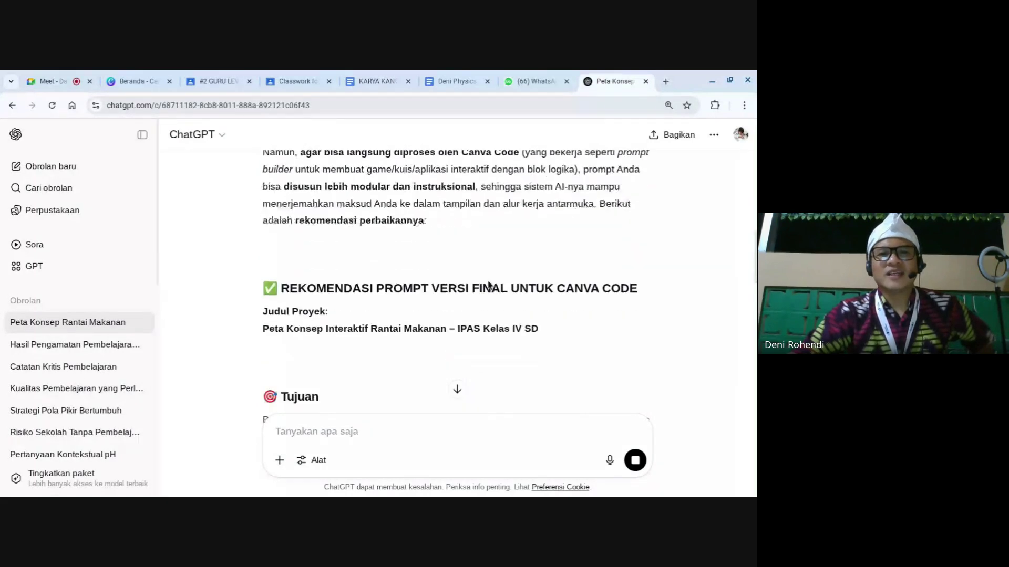
scroll(488, 285, down, 4)
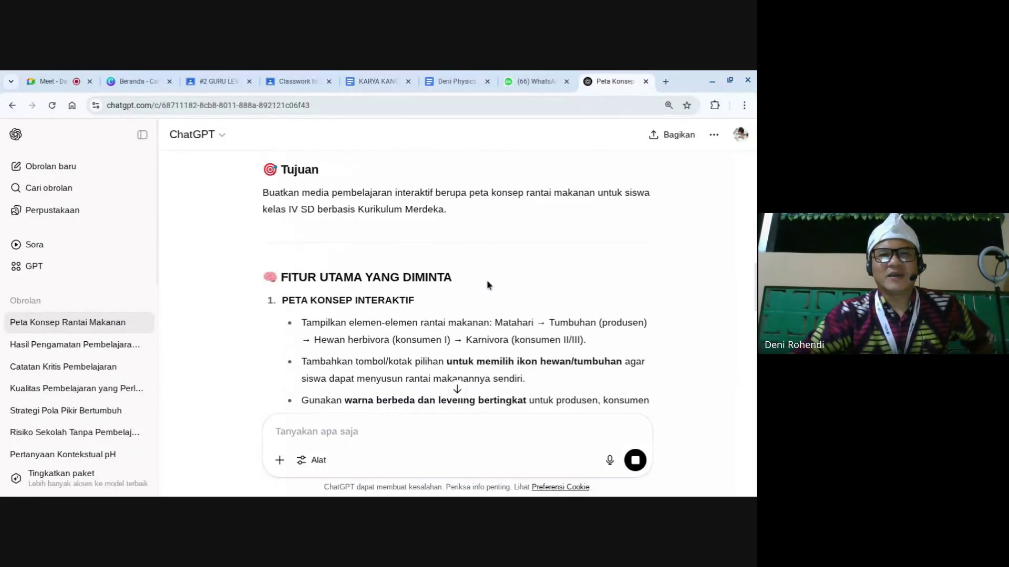
Review the recommended final Canva Code prompt, from its title and main features through the optional variations and conclusion.
scroll(343, 257, up, 3)
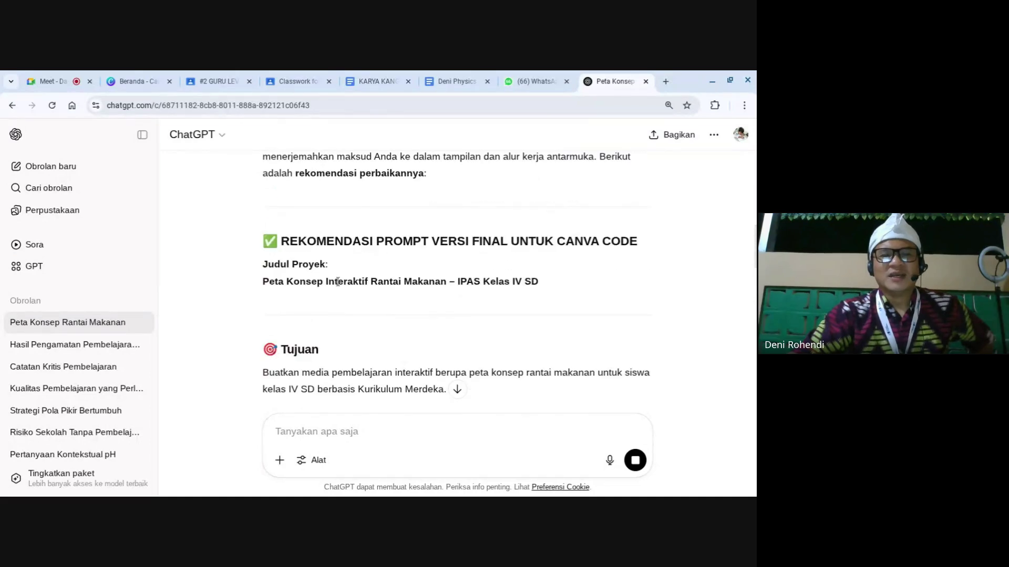
scroll(338, 282, down, 8)
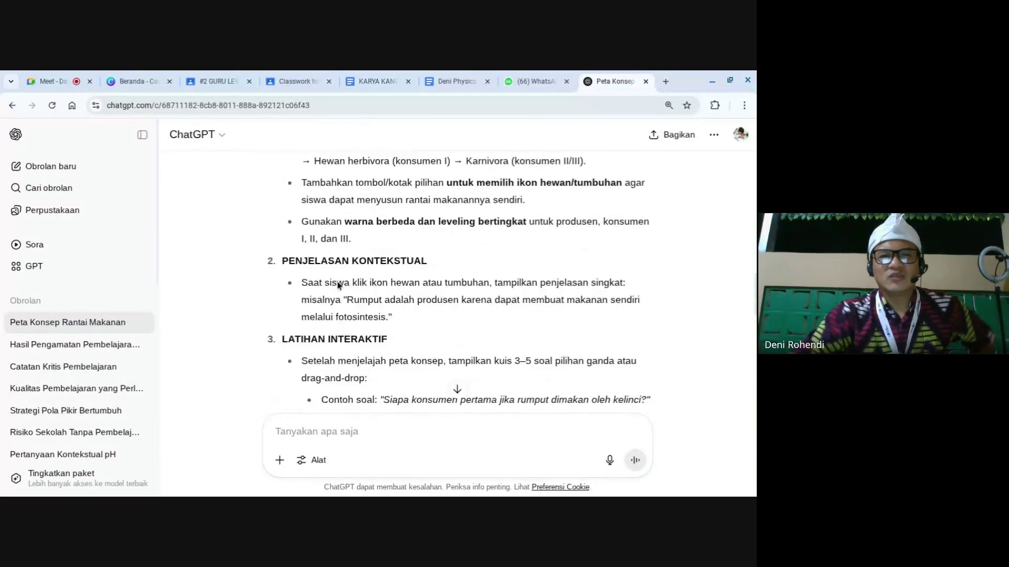
scroll(337, 284, down, 12)
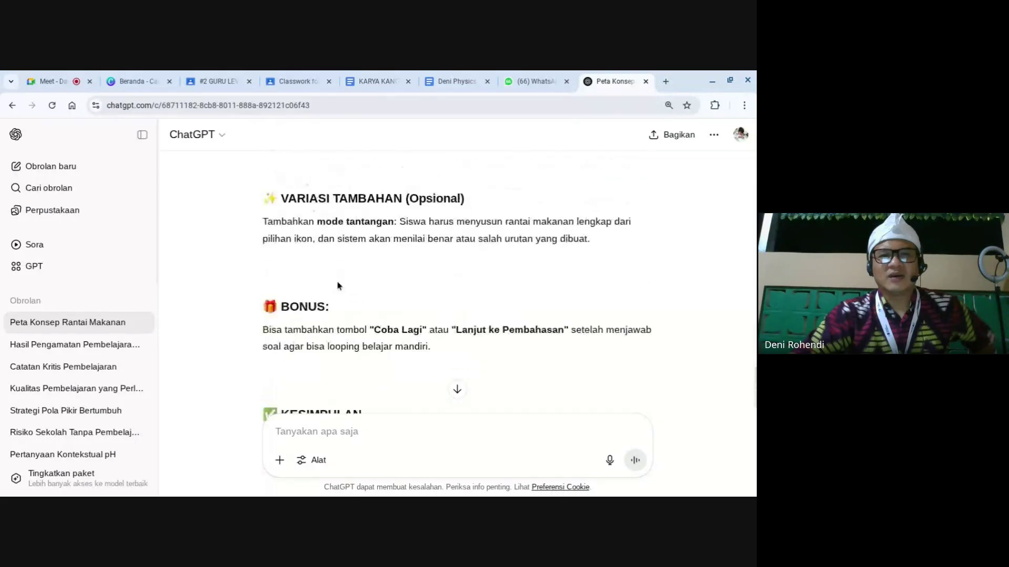
scroll(338, 286, down, 4)
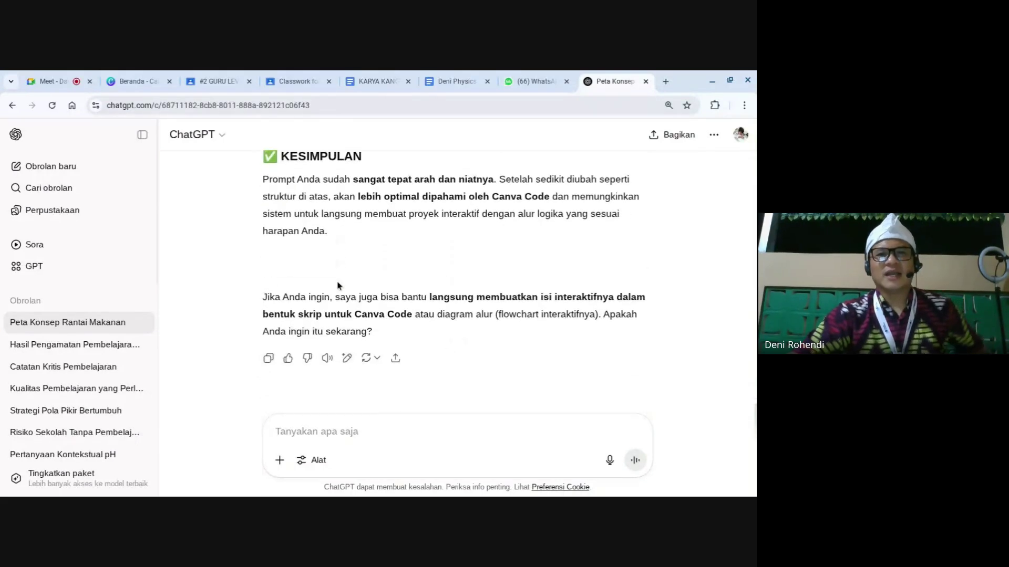
scroll(338, 286, up, 3)
scroll(335, 410, down, 3)
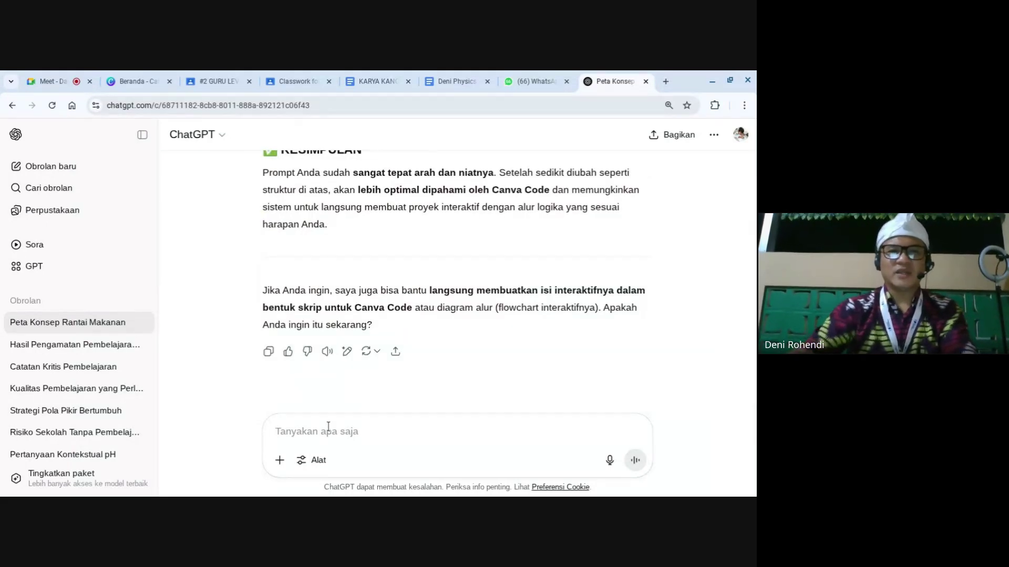
scroll(413, 270, up, 3)
scroll(418, 332, up, 15)
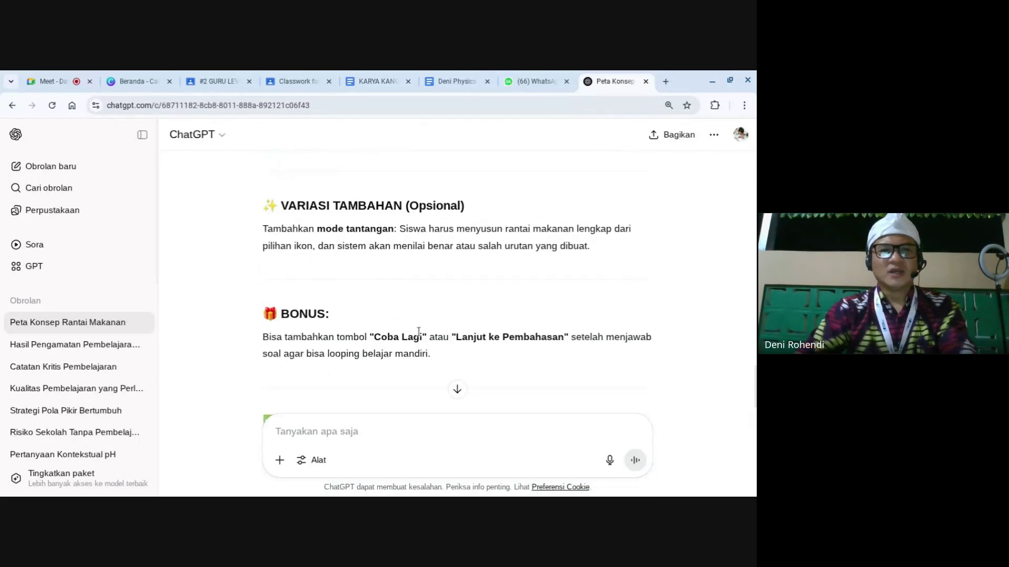
scroll(414, 332, up, 5)
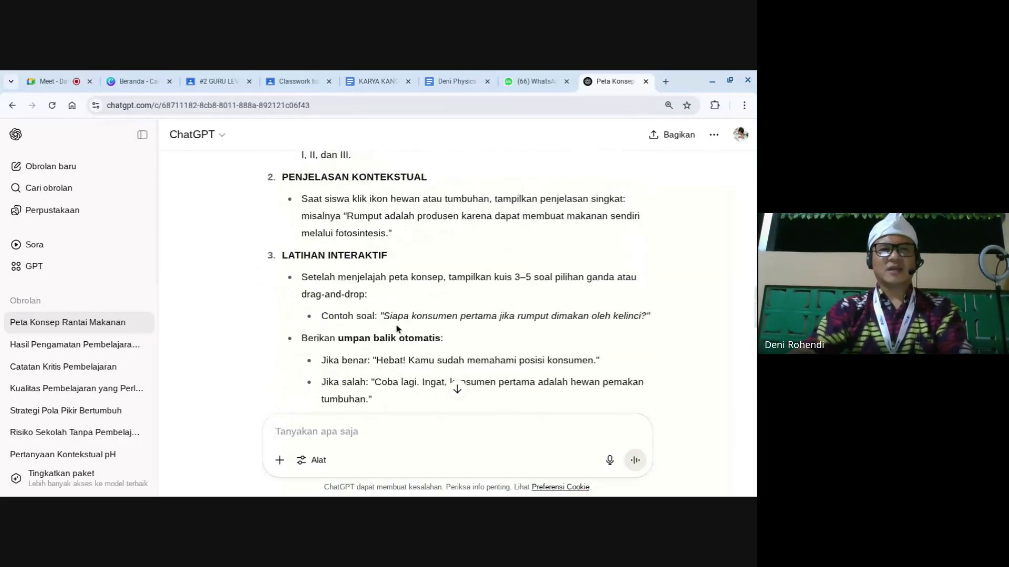
scroll(386, 316, down, 20)
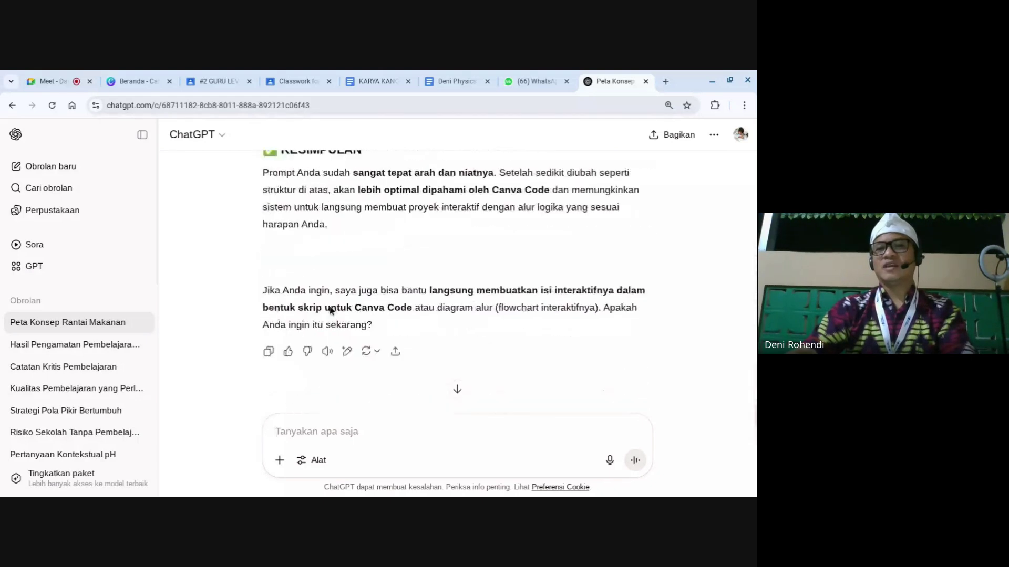
Send the follow-up request "buatkan prompt rekomendasi ini dalam sebuah paragraf yang kontekstual".
click(317, 425)
text(ba)
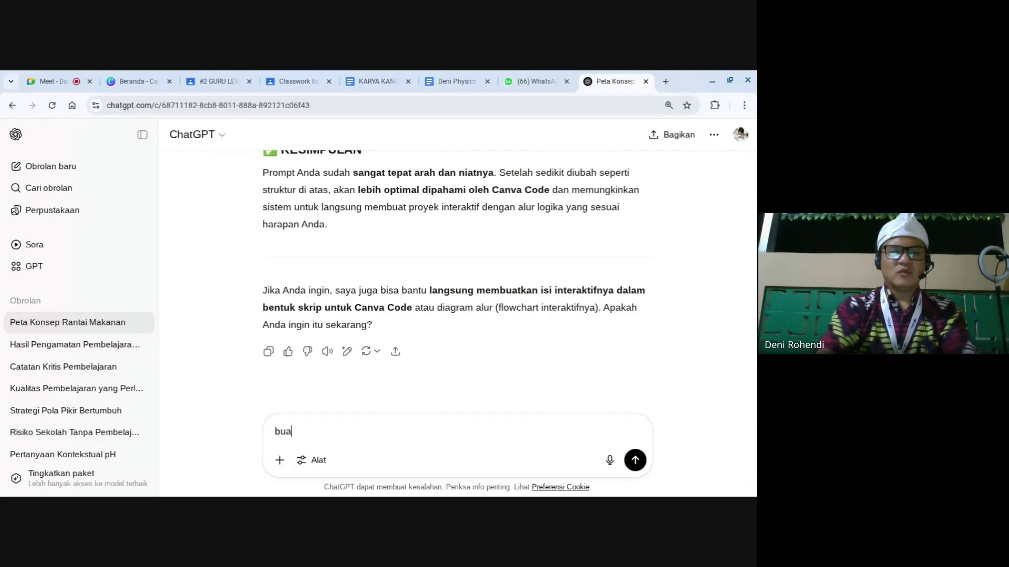
text(atkan pro)
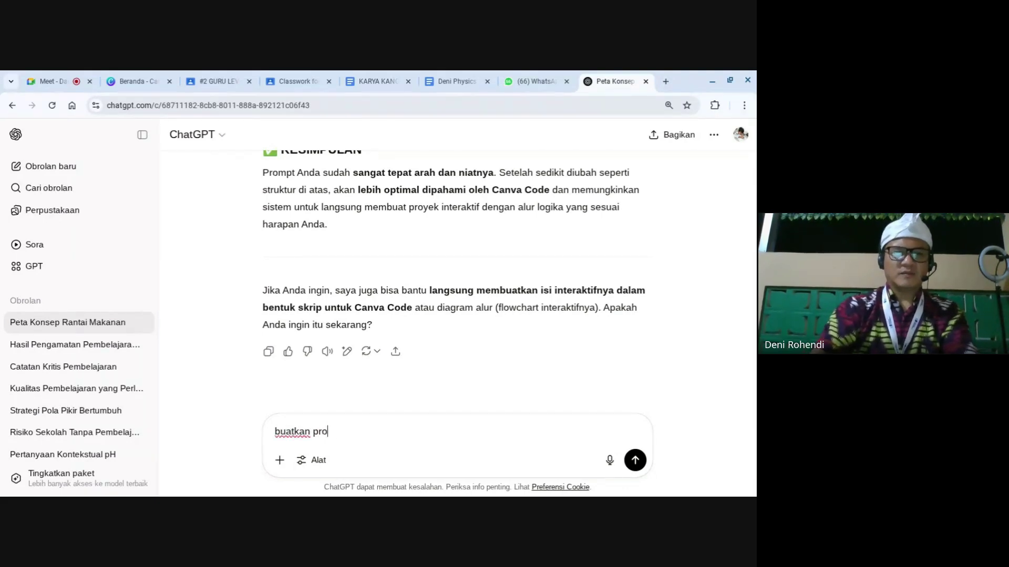
text(mpt rekom)
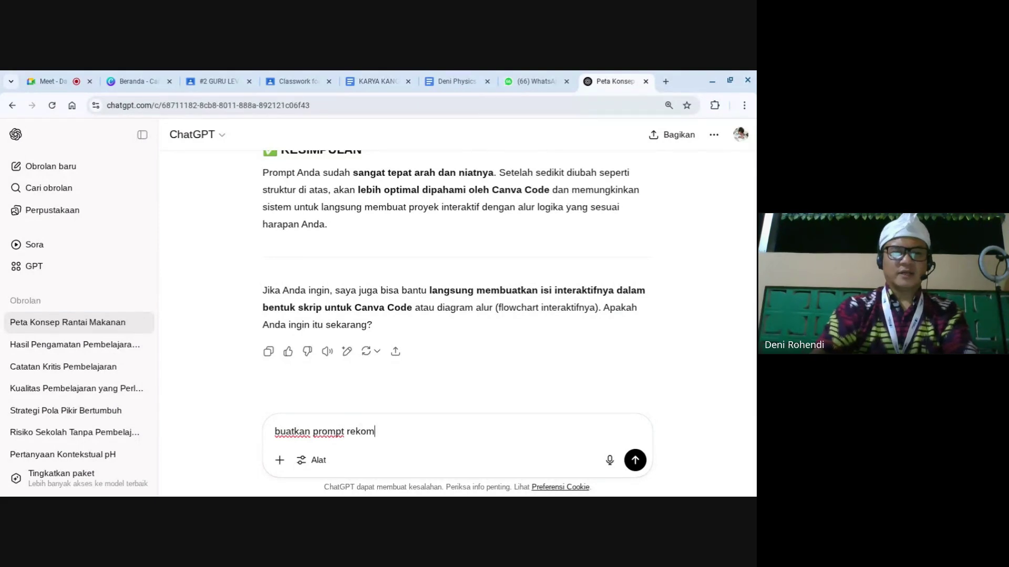
text(endasi ini dal)
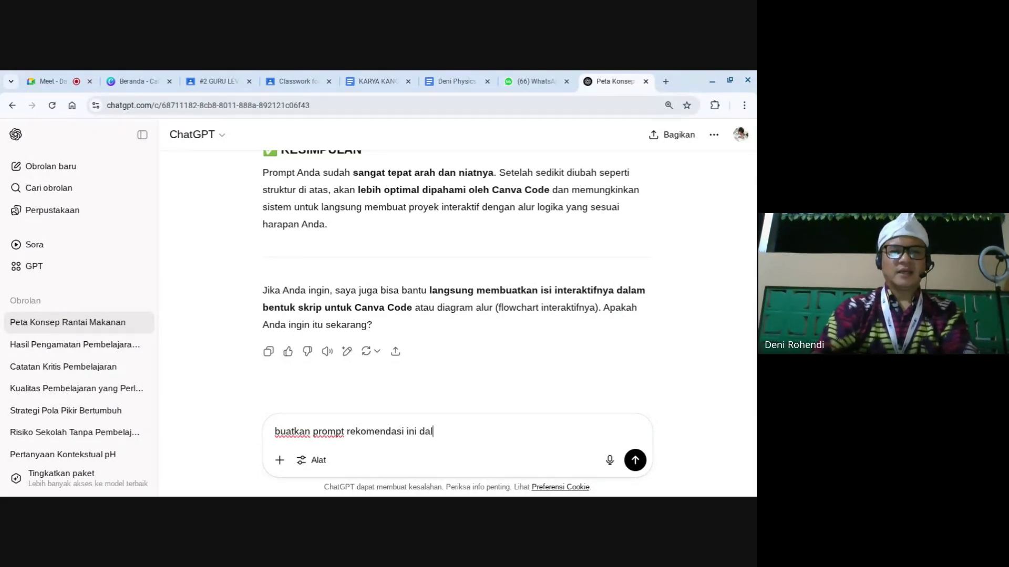
text(am sebuah p)
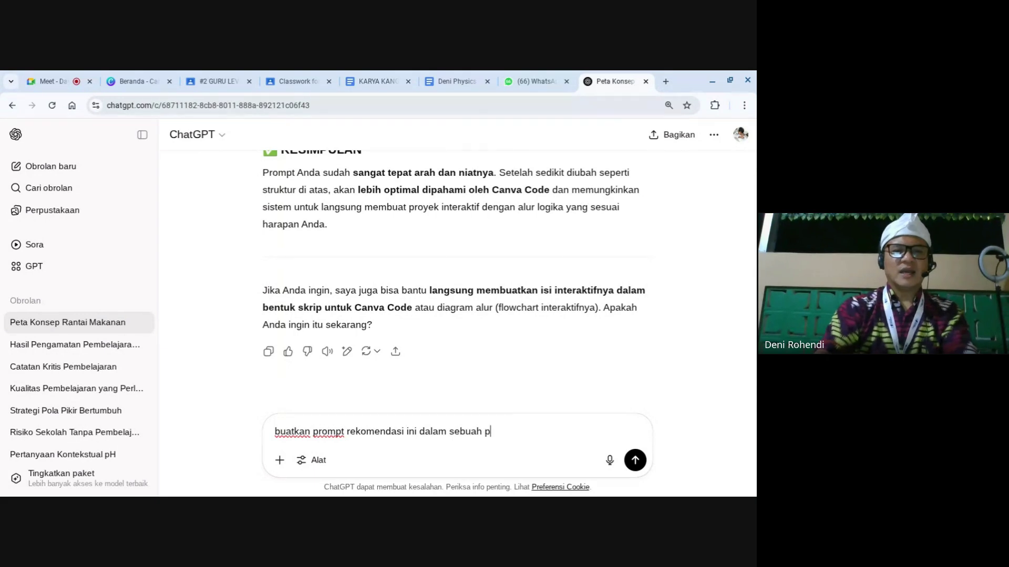
text(aragraf yang kontekstual)
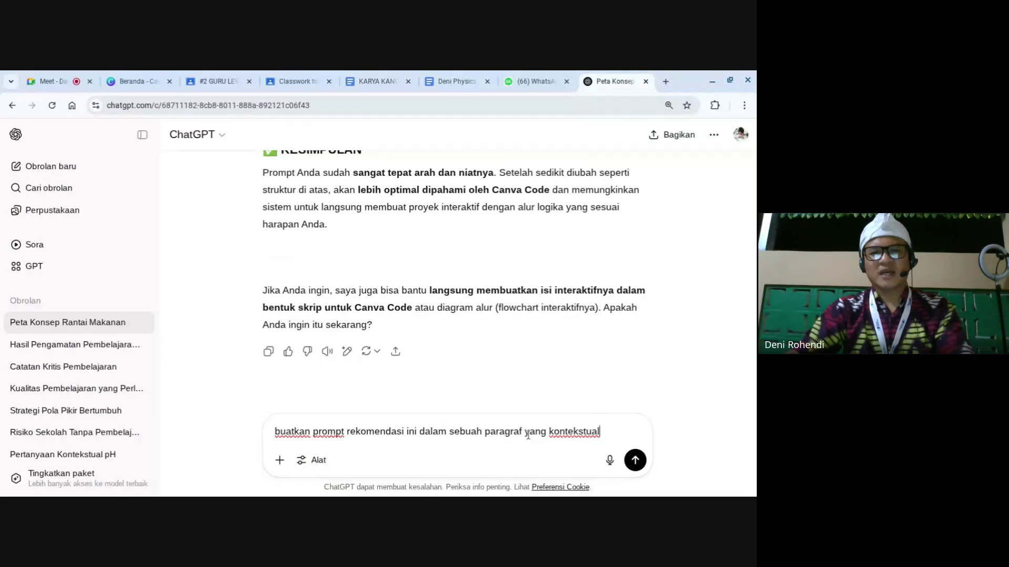
click(635, 461)
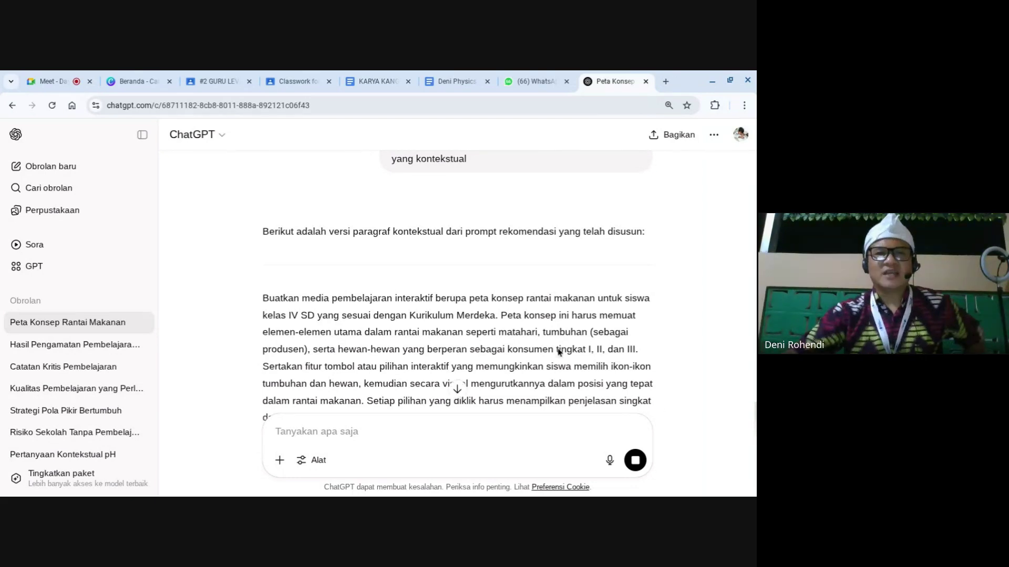
Read through the contextual paragraph version of the prompt as it is generated.
scroll(534, 355, down, 2)
scroll(533, 355, down, 1)
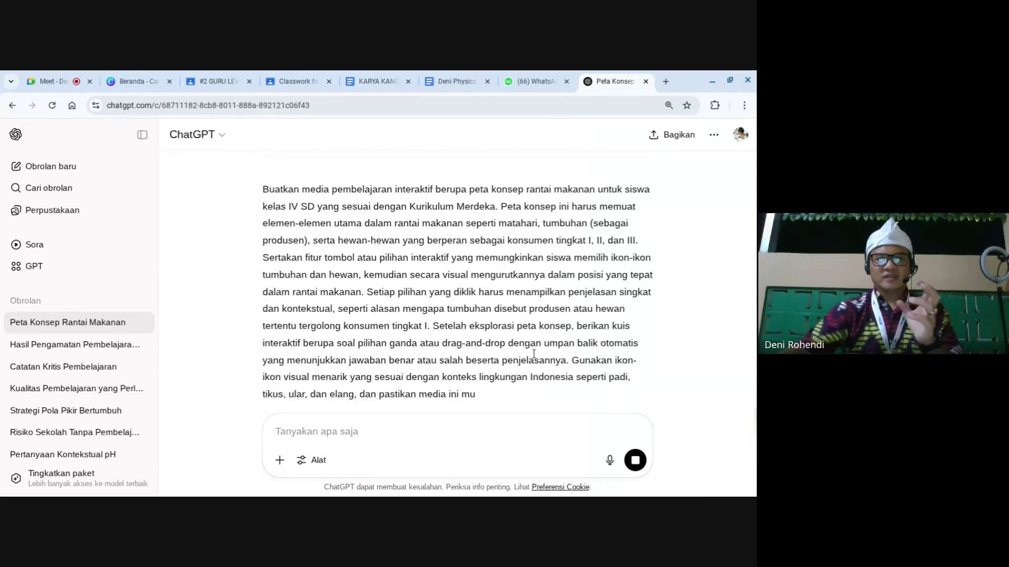
scroll(534, 355, down, 3)
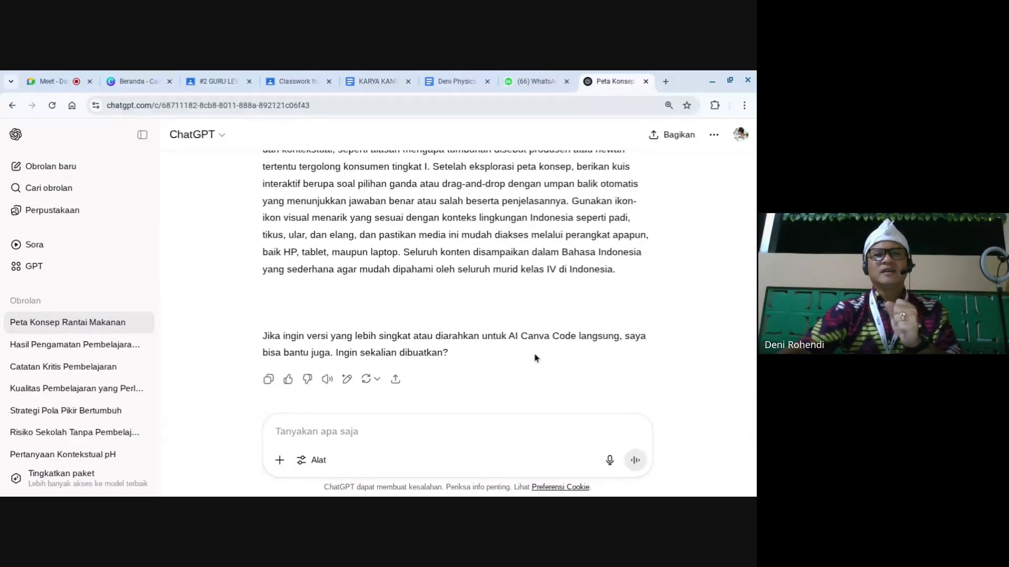
scroll(520, 355, up, 5)
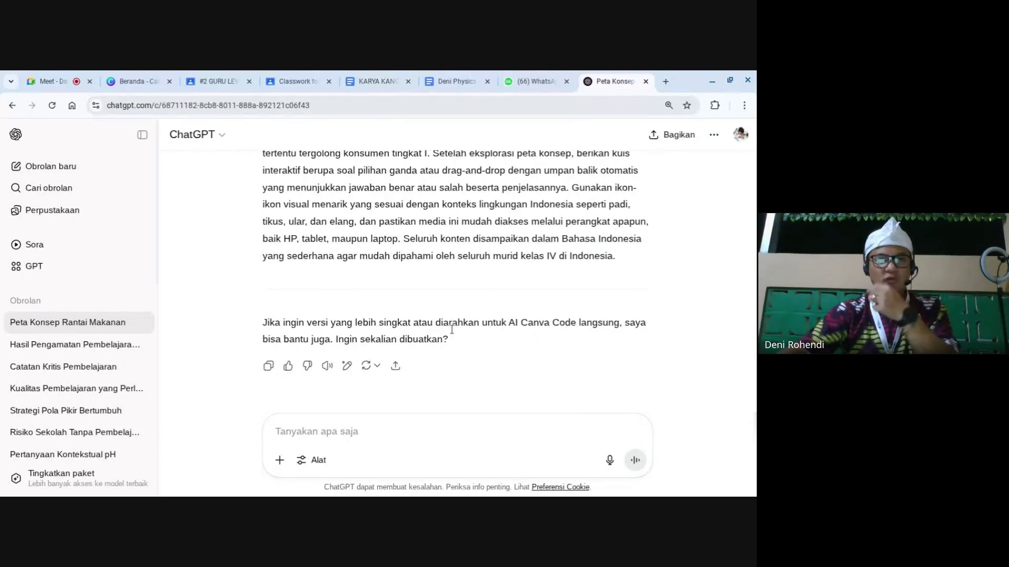
scroll(377, 303, down, 2)
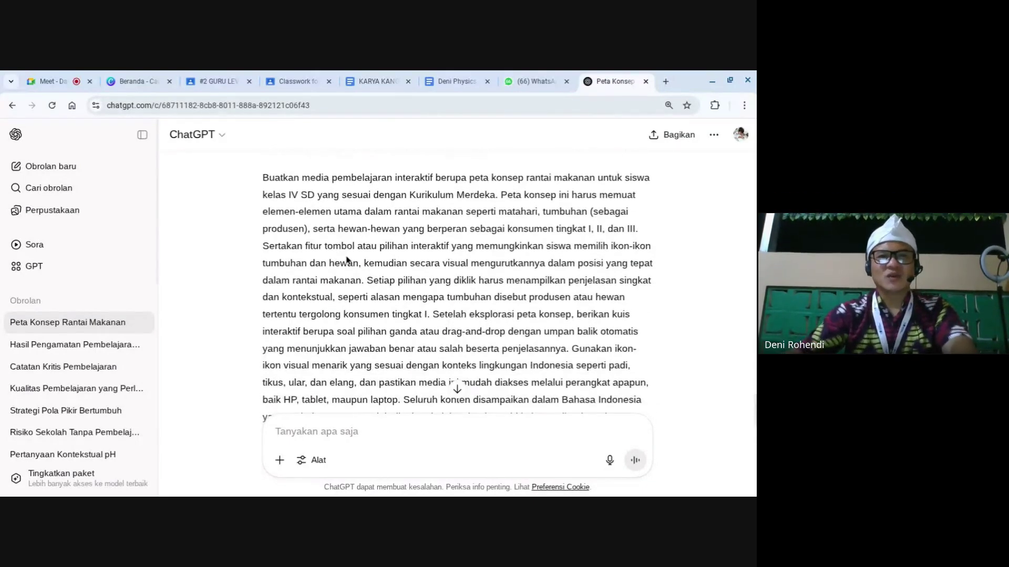
drag(263, 178, 565, 383)
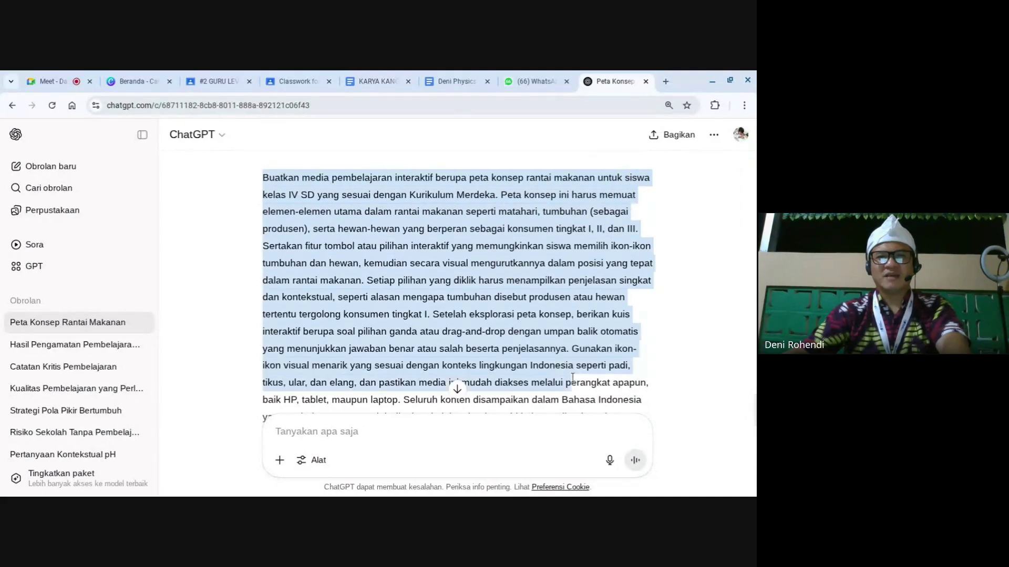
scroll(569, 363, down, 2)
click(543, 304)
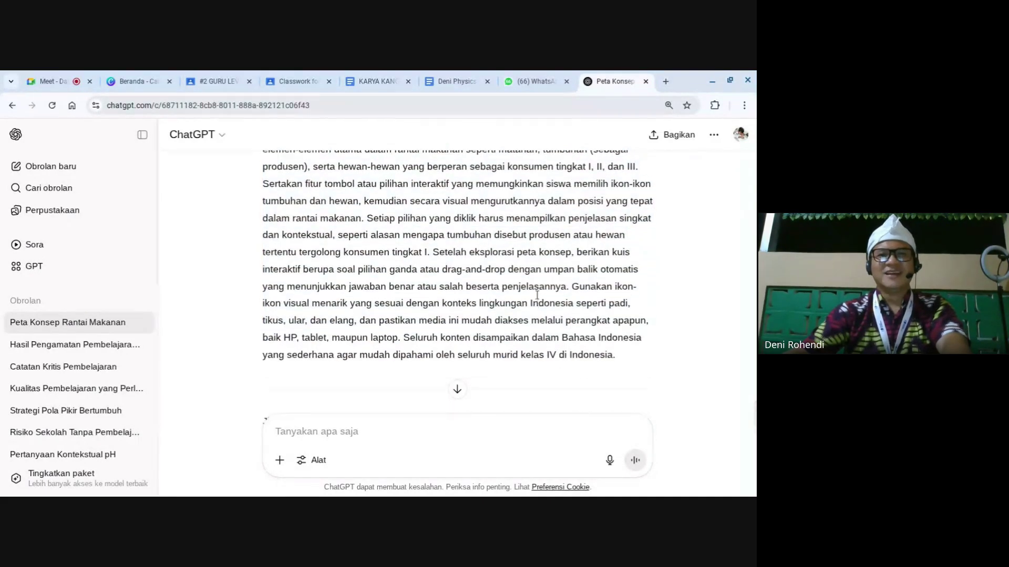
scroll(537, 296, up, 1)
scroll(437, 317, down, 2)
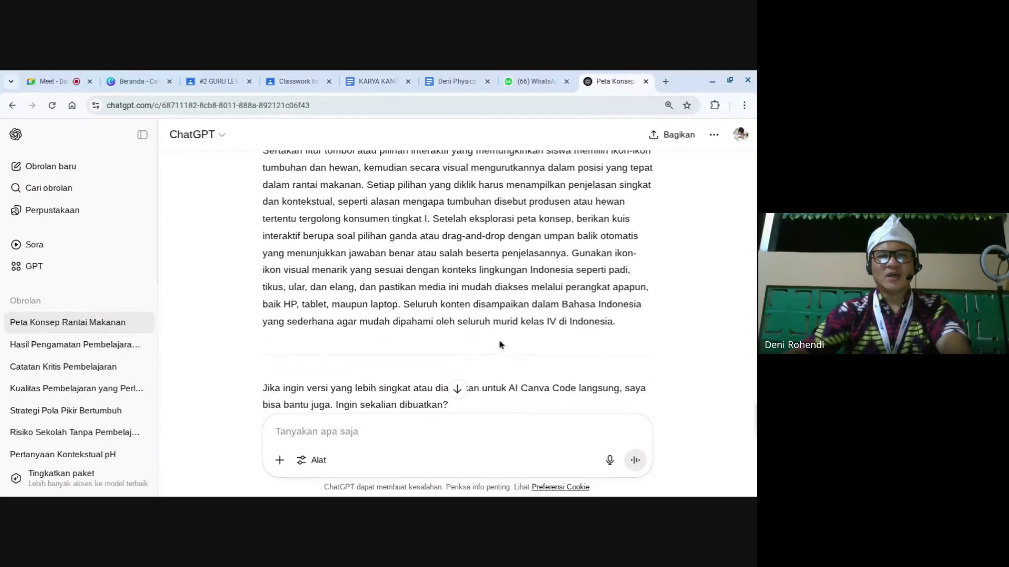
drag(478, 304, 590, 305)
click(586, 306)
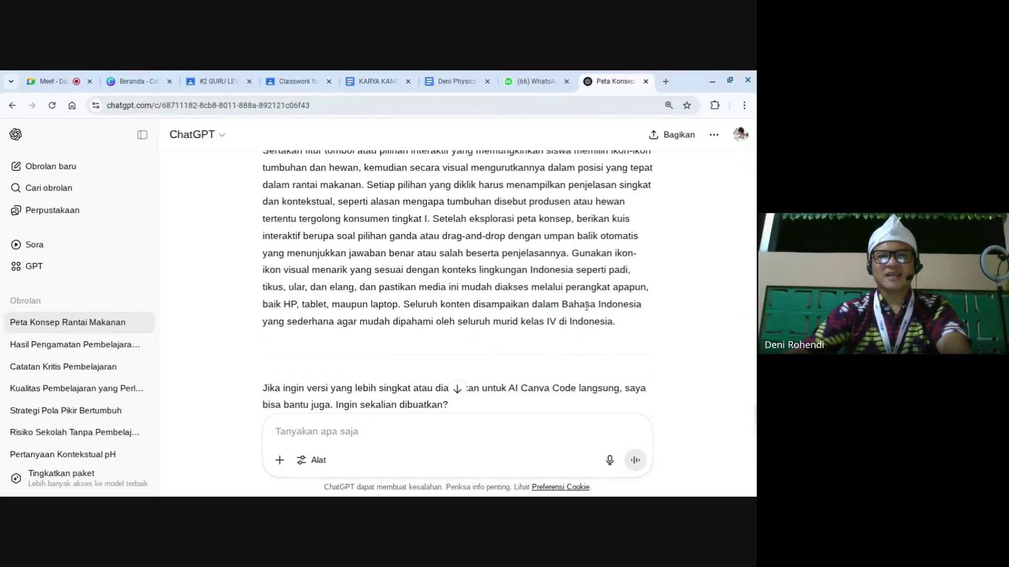
scroll(271, 219, up, 3)
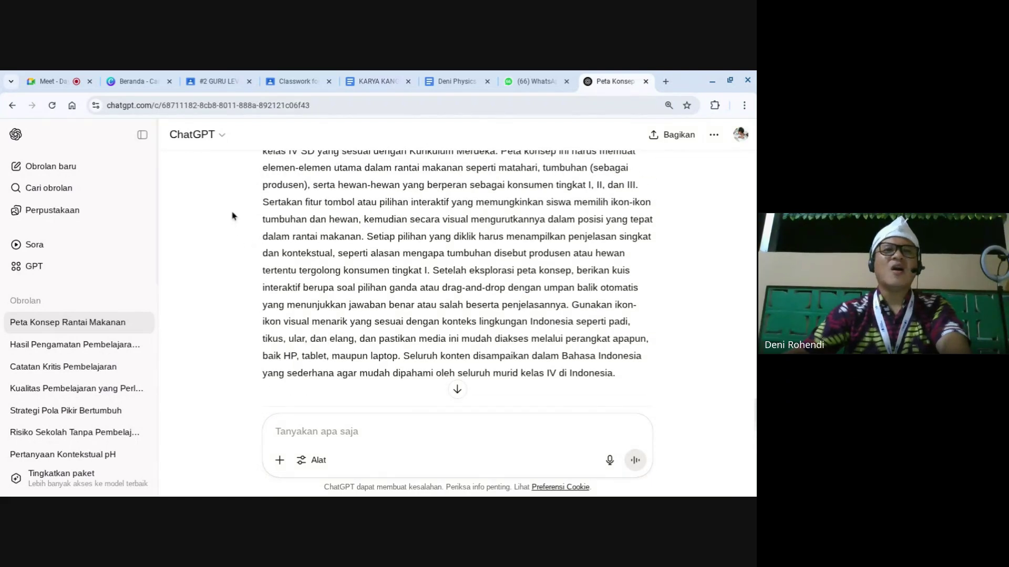
Copy the whole generated paragraph, from "Buatkan media pembelajaran interaktif" to "murid kelas IV di Indonesia.".
drag(263, 230, 617, 327)
scroll(666, 396, down, 3)
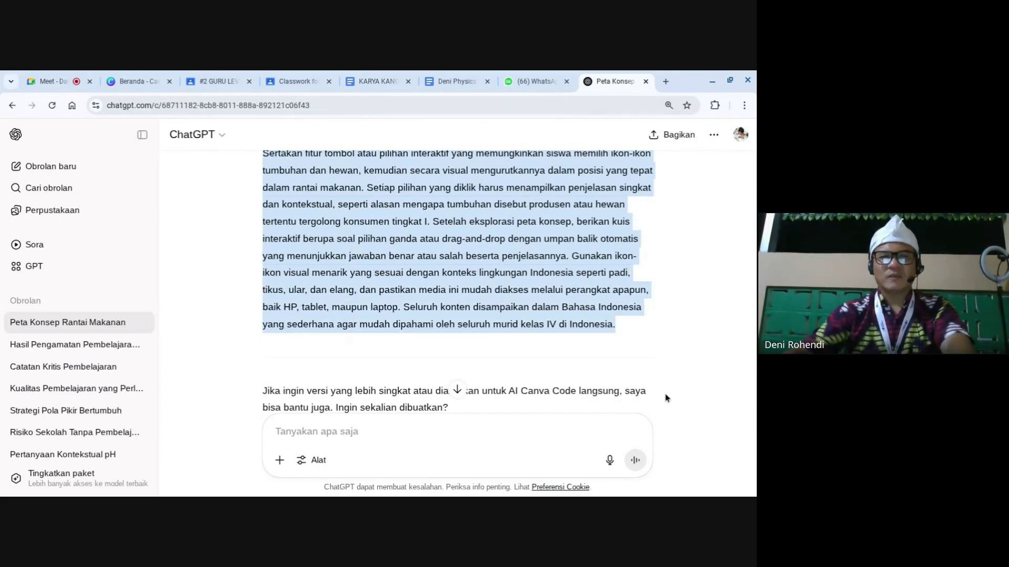
right_click(433, 242)
click(450, 261)
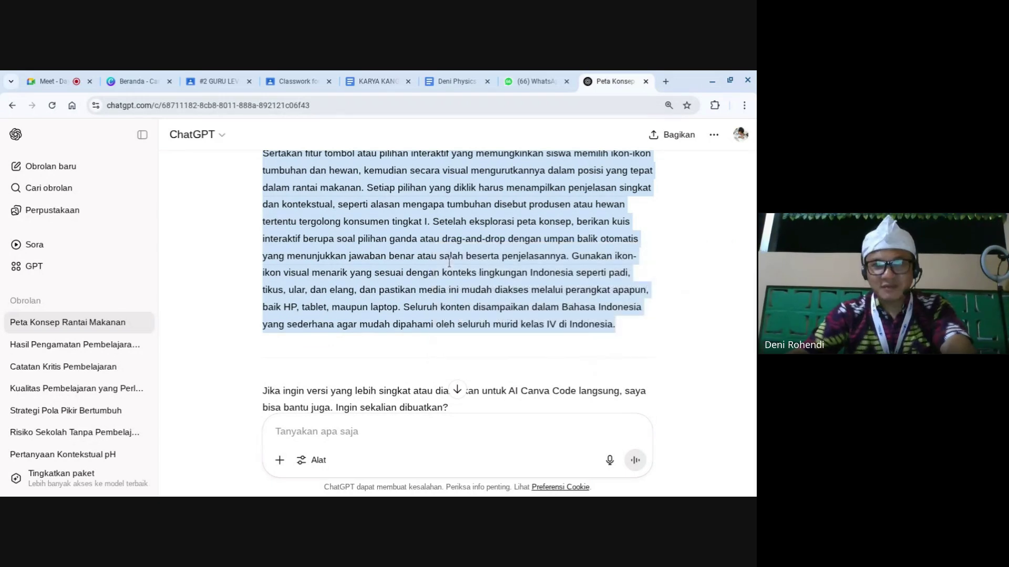
Switch to the training worksheet in Google Docs and paste the paragraph into the empty third-column cell of the food-chain concept map row.
click(451, 82)
click(510, 290)
scroll(510, 289, up, 2)
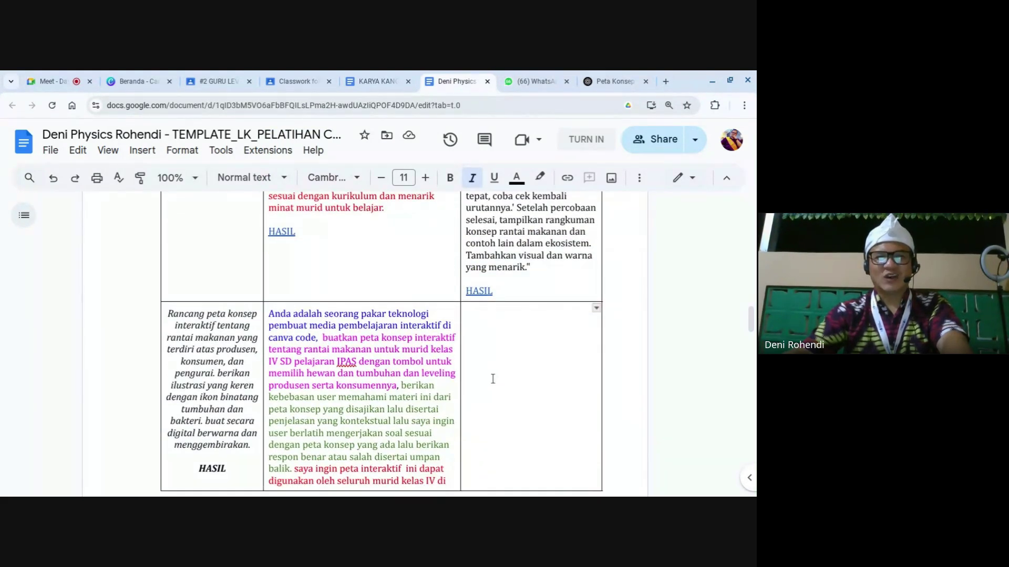
key(ctrl+v)
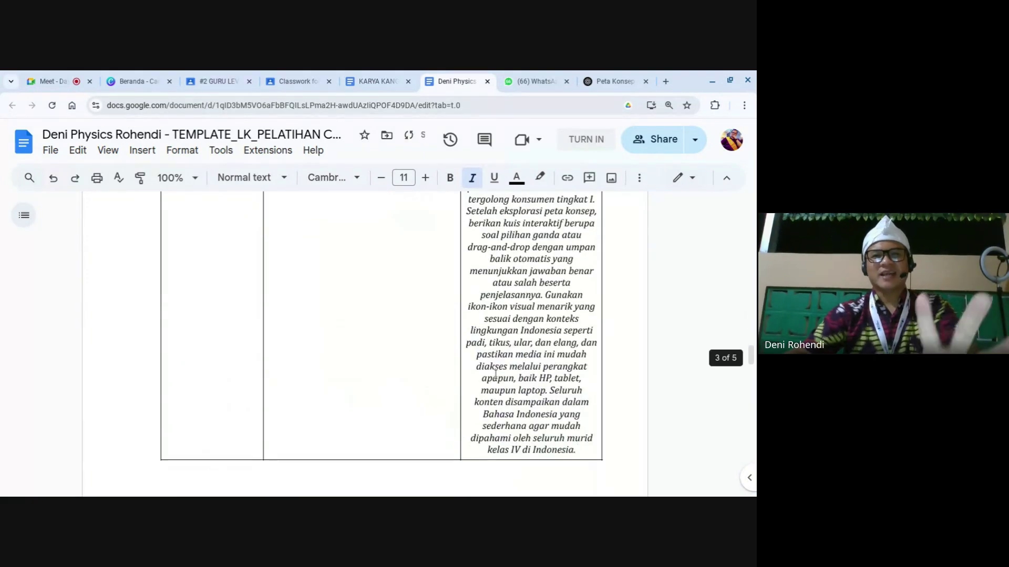
scroll(494, 362, up, 5)
scroll(493, 357, up, 2)
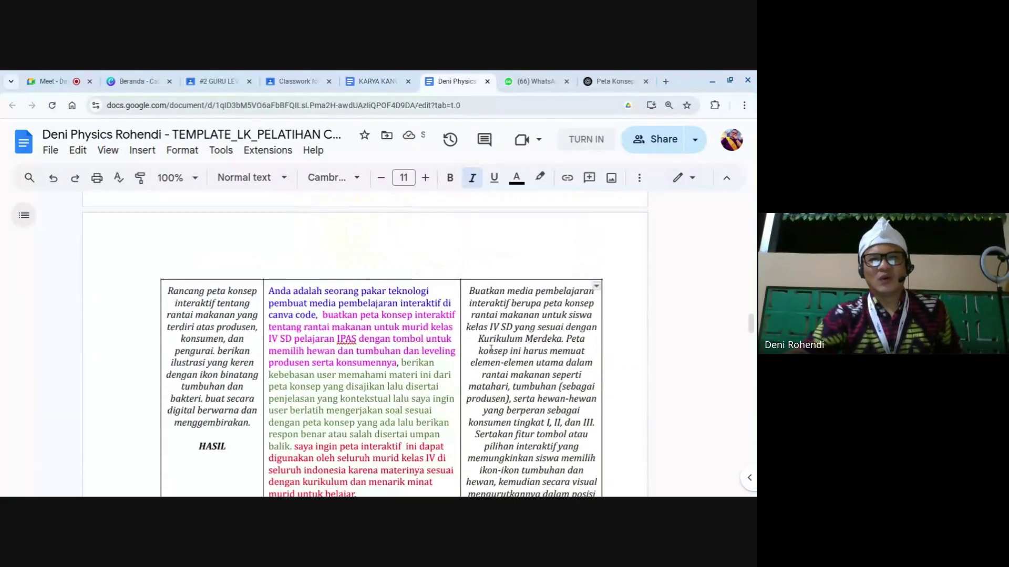
Add the label HASIL on a new line below the pasted paragraph, formatted bold and without italics.
scroll(483, 367, down, 7)
scroll(473, 382, down, 2)
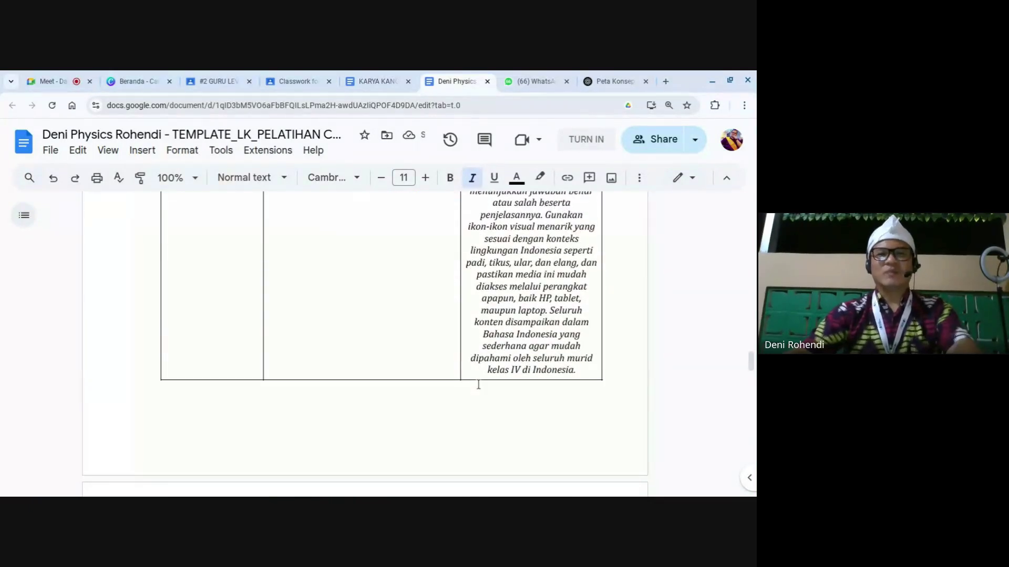
key(Return)
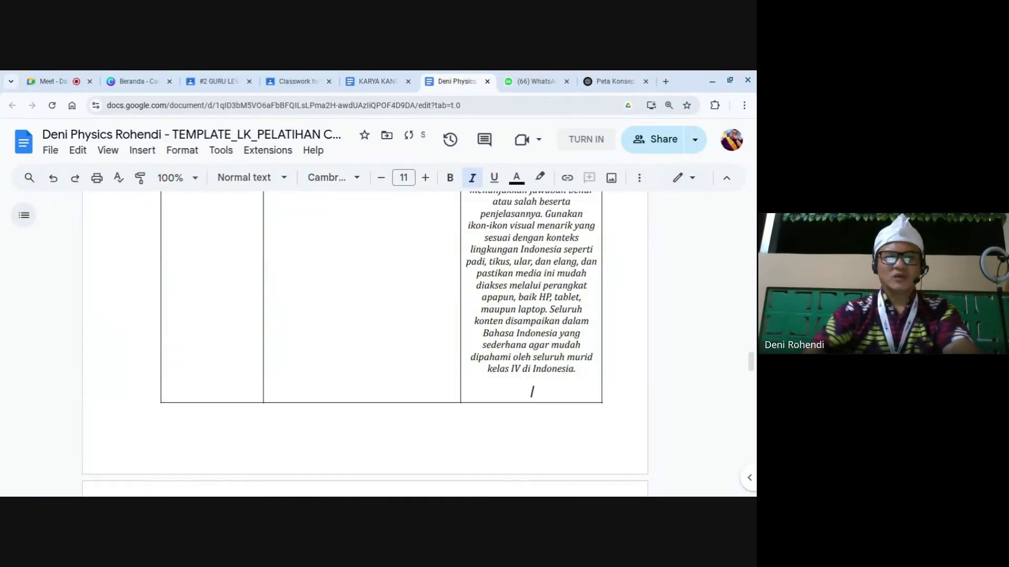
text(HASIL)
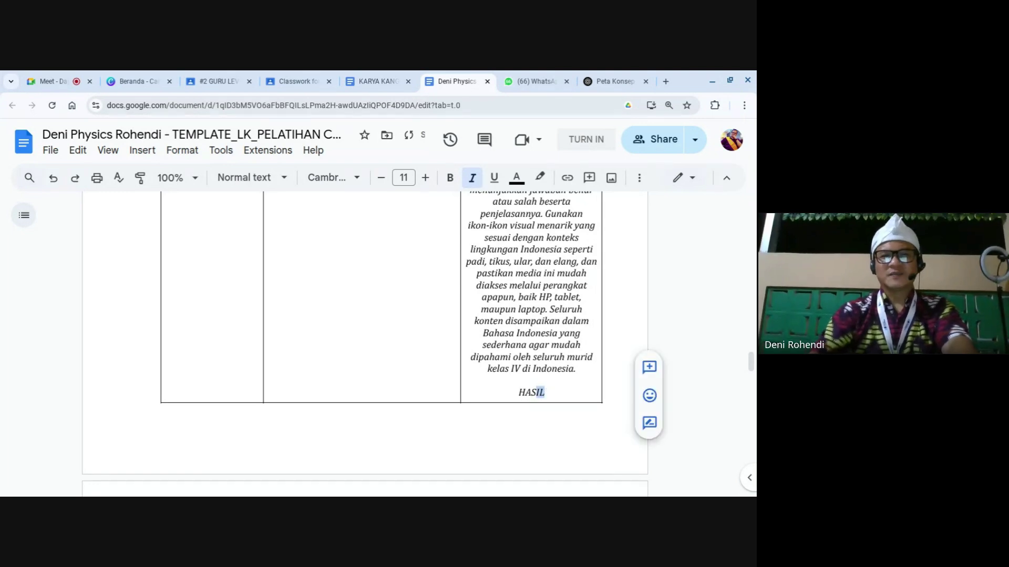
key(shift+Left)
key(shift+Left)
key(shift+Left)
key(ctrl+i)
key(ctrl+b)
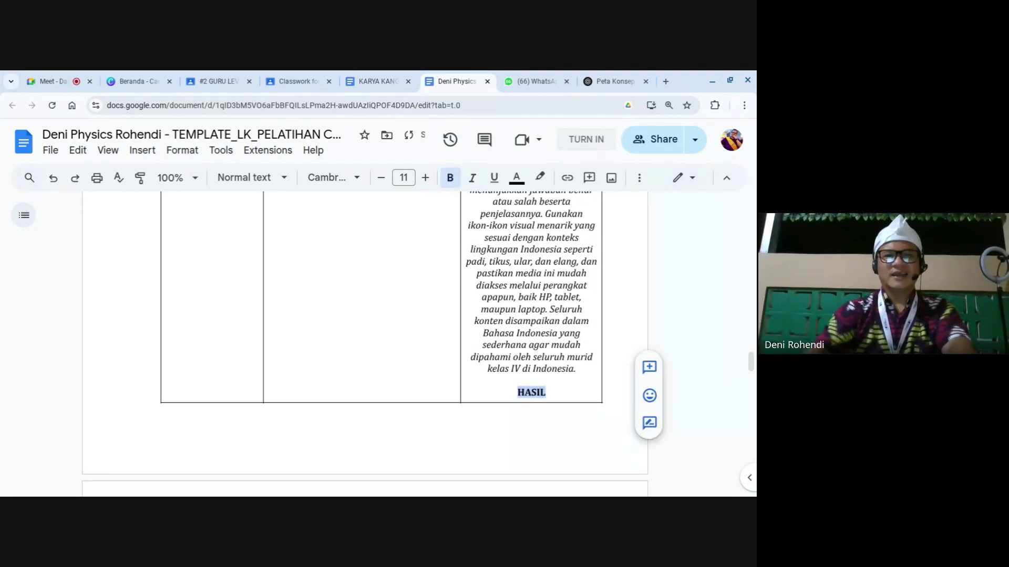
click(513, 328)
Review the concept map row's three prompt cells with their HASIL labels and the simulation row above them.
scroll(499, 382, up, 2)
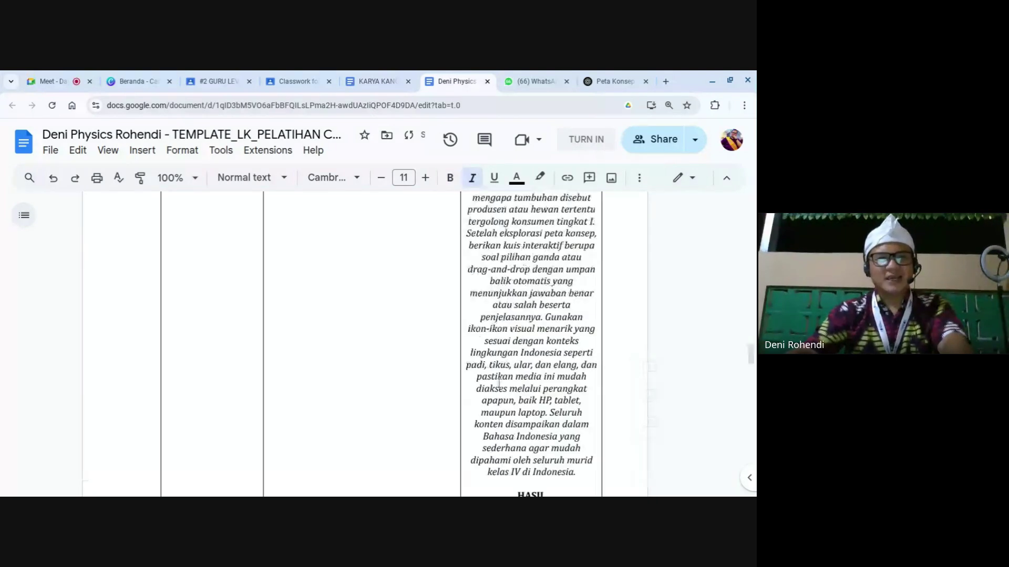
scroll(499, 383, up, 4)
click(202, 331)
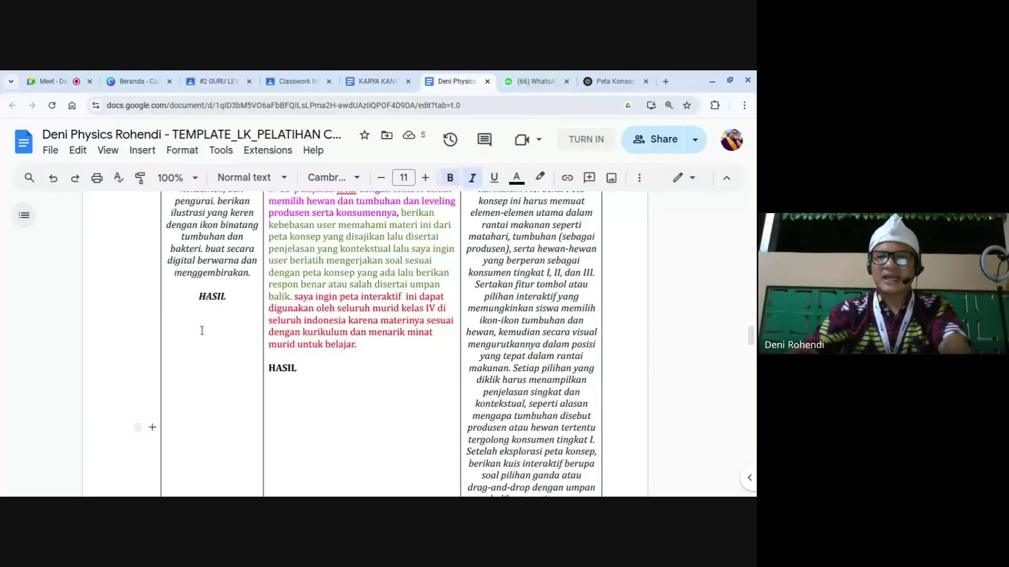
click(304, 362)
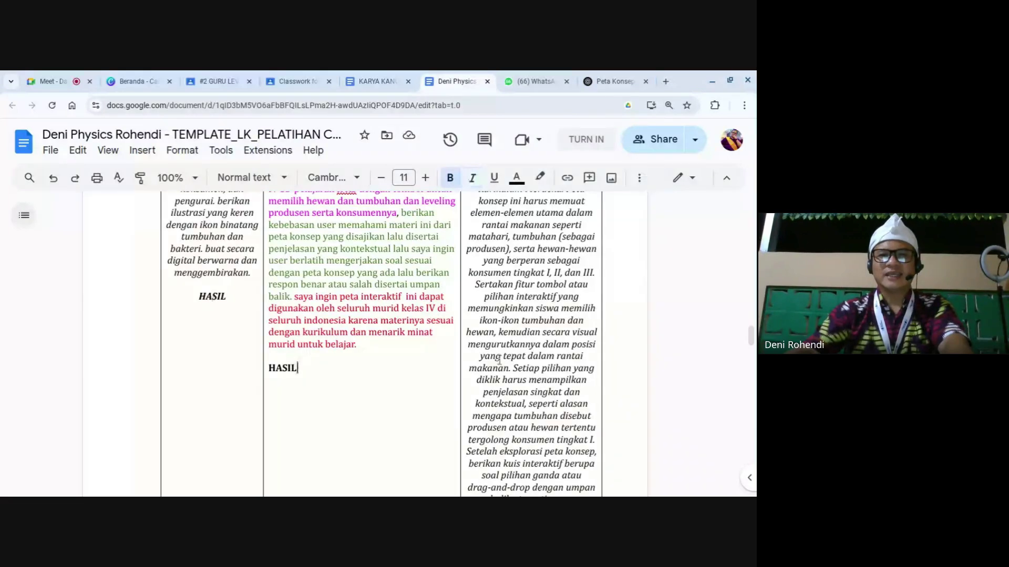
scroll(499, 360, up, 4)
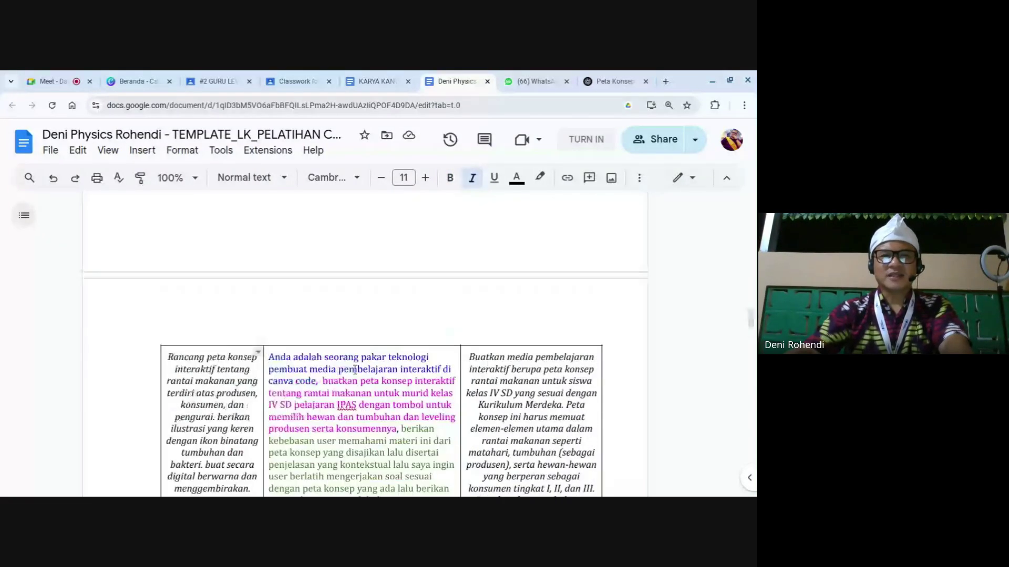
scroll(354, 371, down, 8)
scroll(336, 399, up, 2)
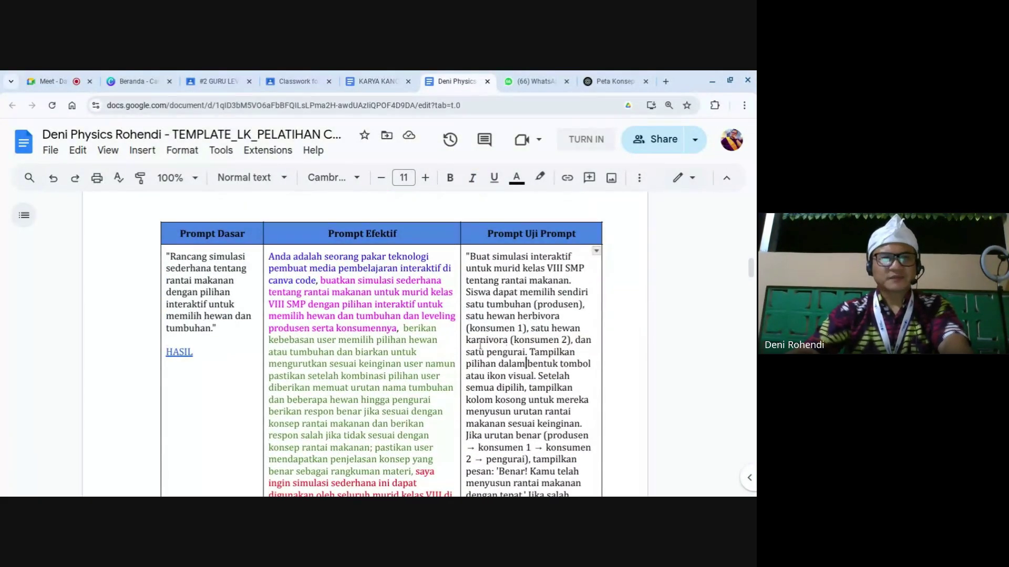
Switch to the Google Meet call and read the participants' recent in-call messages.
click(69, 79)
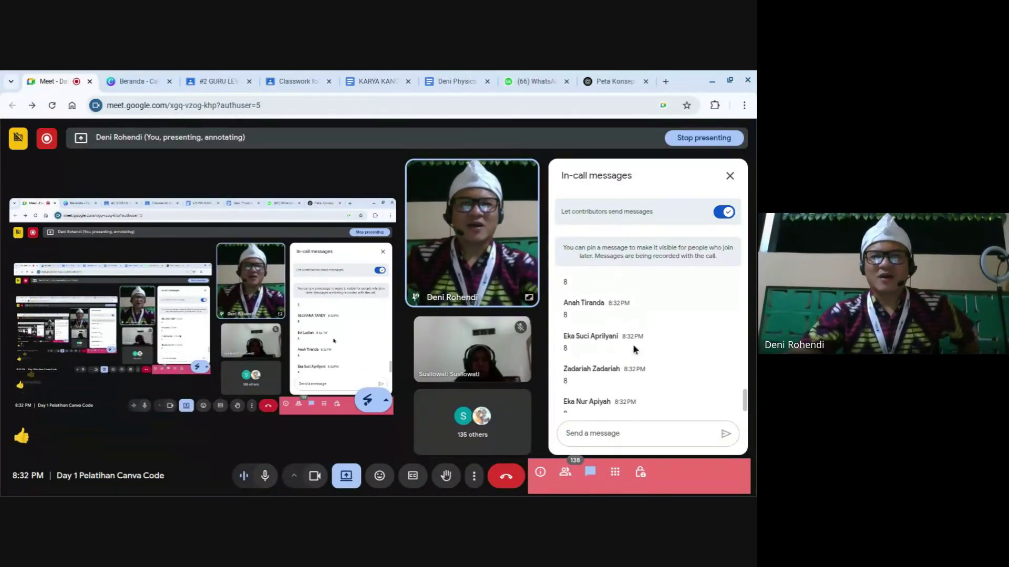
scroll(632, 347, up, 5)
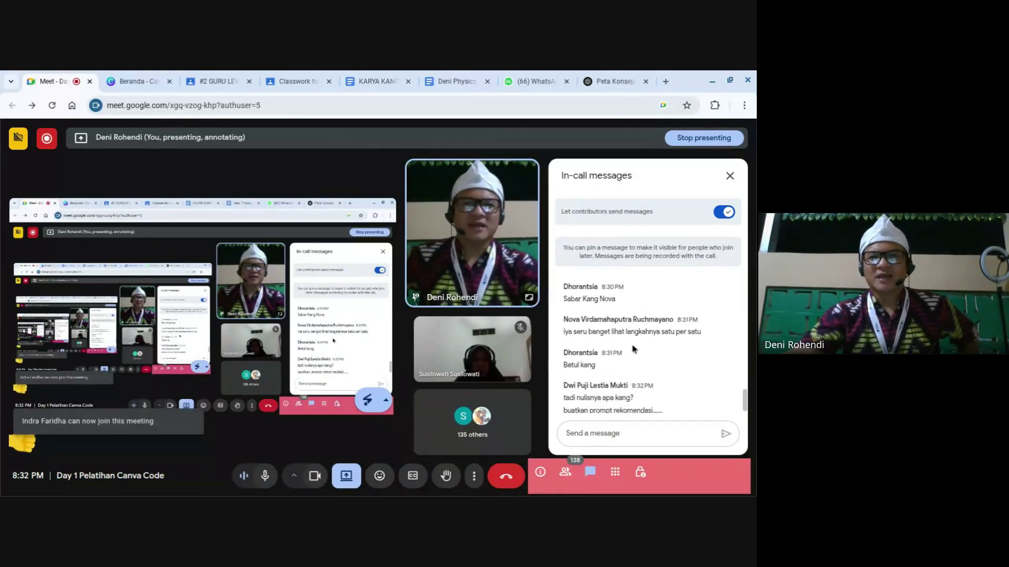
scroll(632, 347, down, 5)
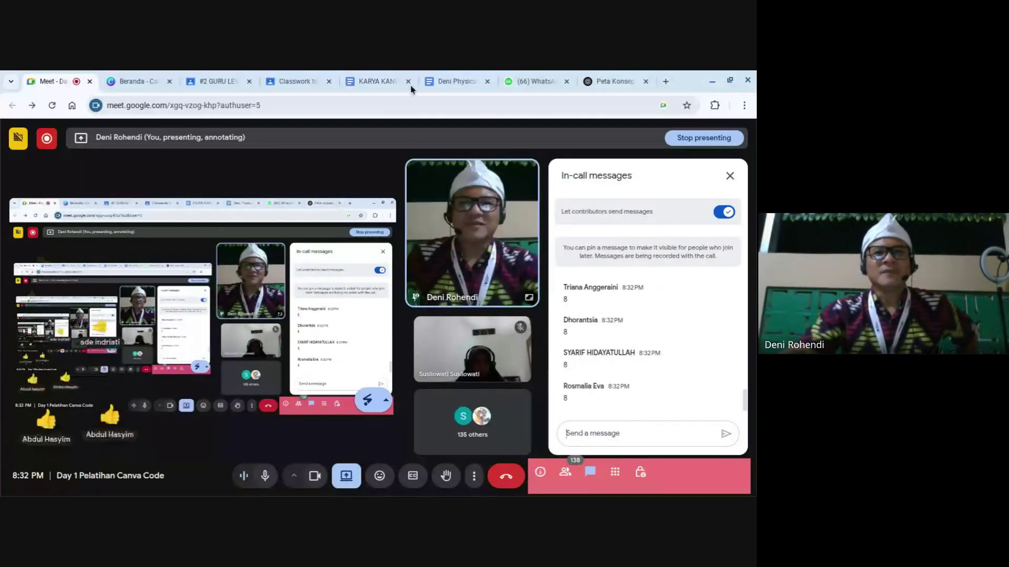
Return to the training worksheet in Google Docs and compare the simulation row's Prompt Dasar, Prompt Efektif and Prompt Uji Prompt cells with the concept map row.
click(451, 81)
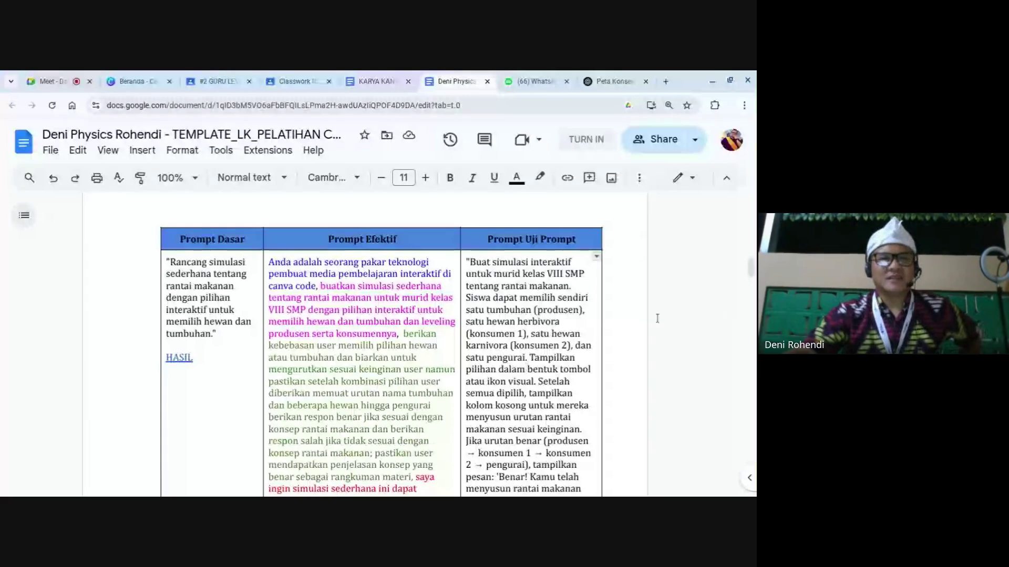
drag(210, 264, 169, 345)
drag(358, 273, 418, 358)
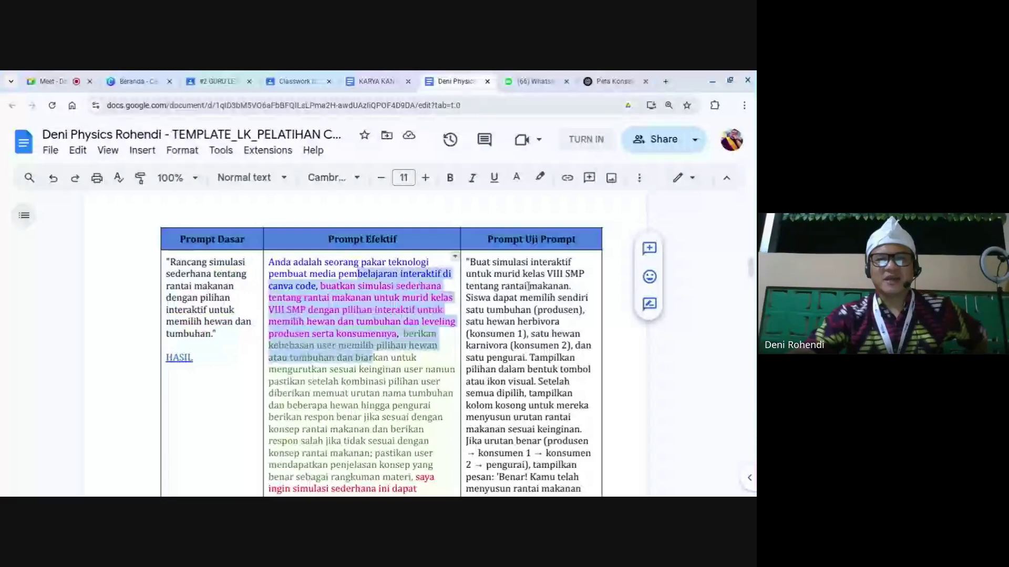
drag(529, 286, 538, 360)
click(335, 321)
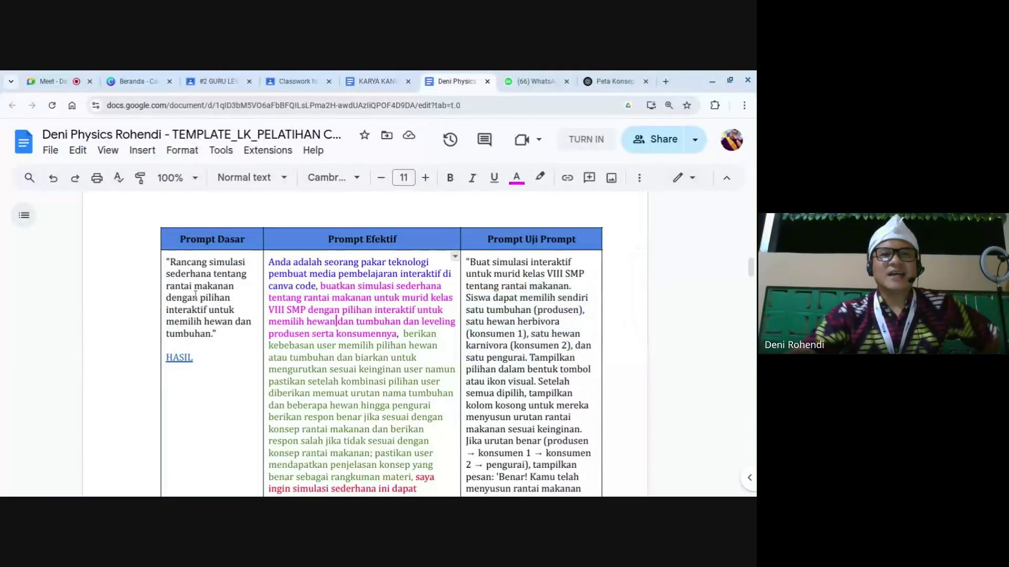
scroll(195, 296, down, 3)
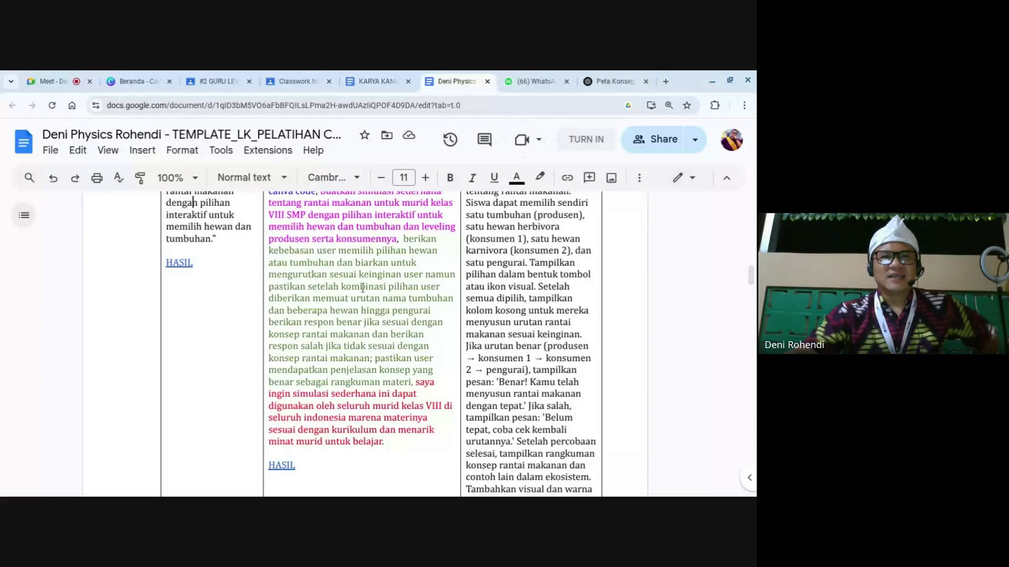
scroll(362, 288, down, 10)
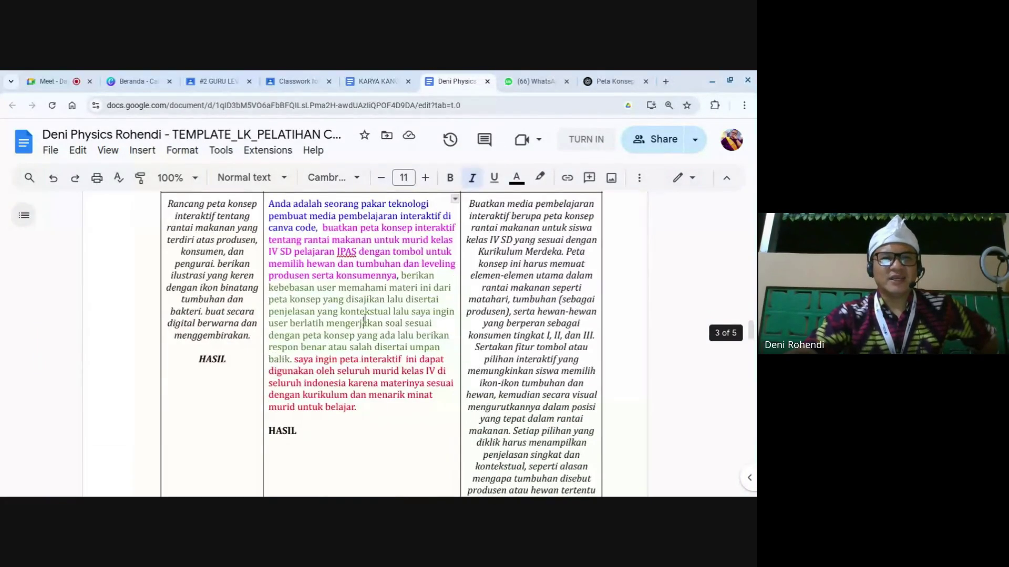
scroll(365, 319, up, 12)
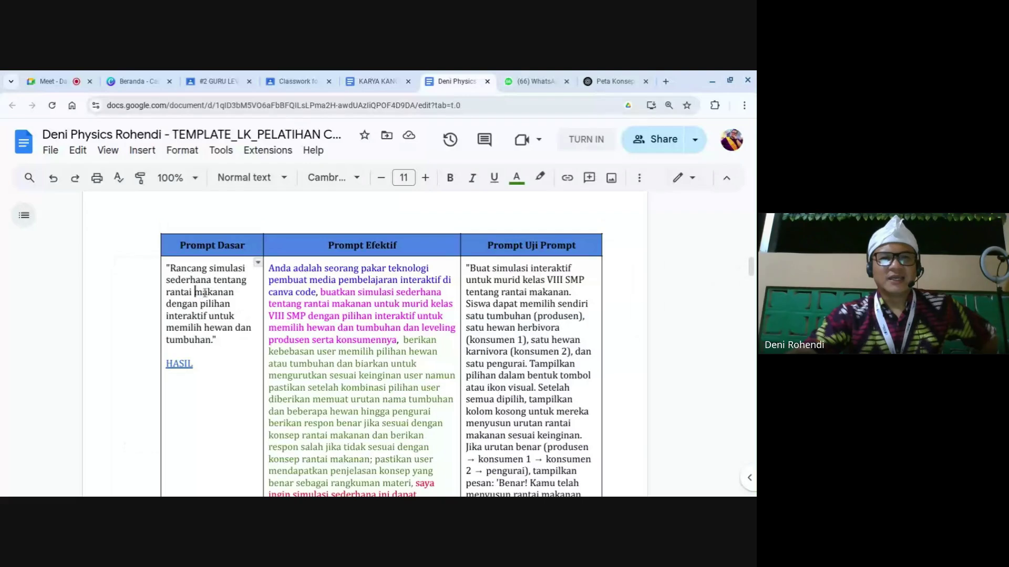
drag(204, 292, 346, 315)
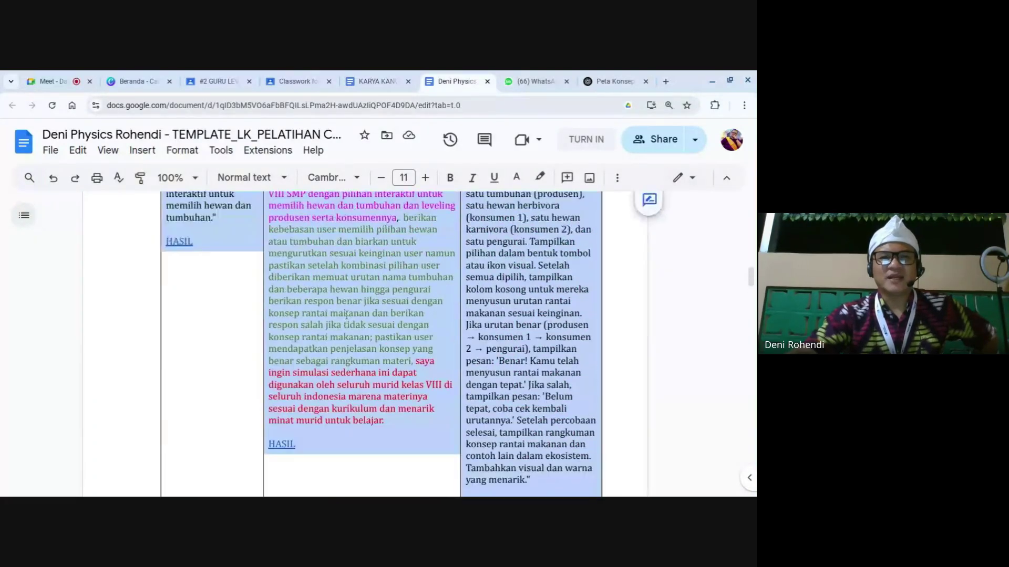
click(347, 316)
scroll(349, 336, down, 10)
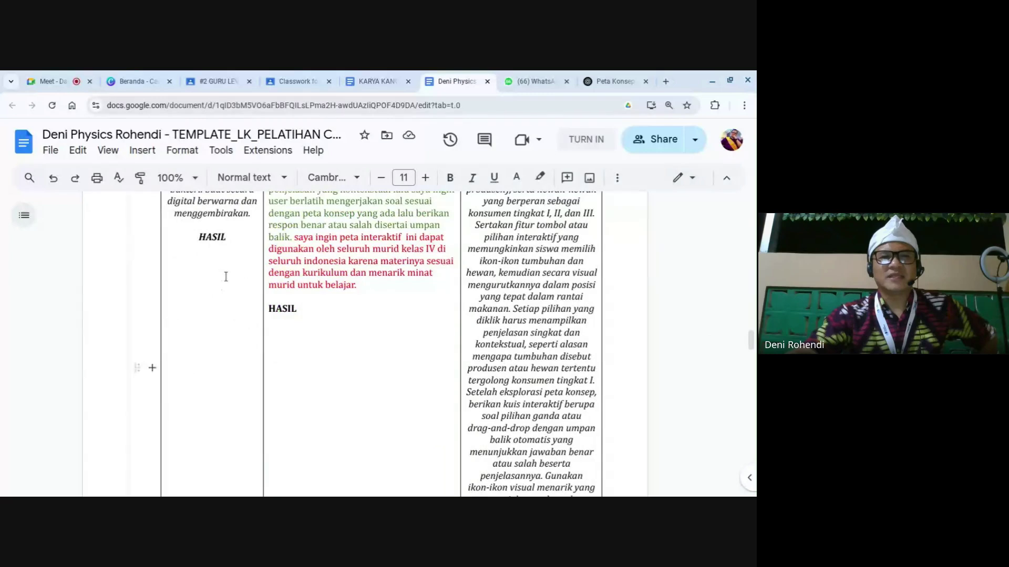
Check the HASIL label below each of the three prompts in the concept map row.
click(219, 245)
drag(200, 236, 224, 233)
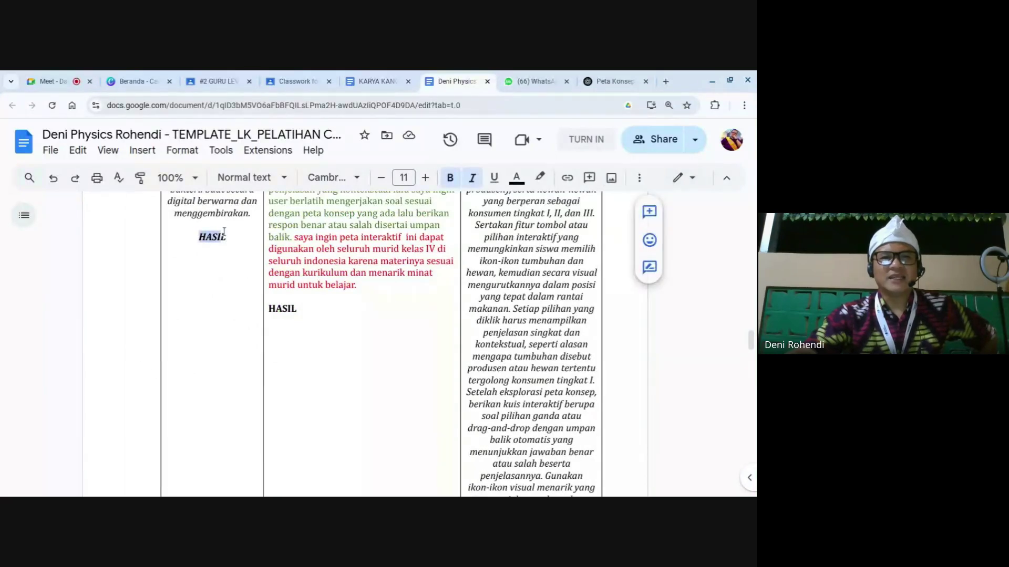
click(271, 314)
scroll(524, 379, down, 5)
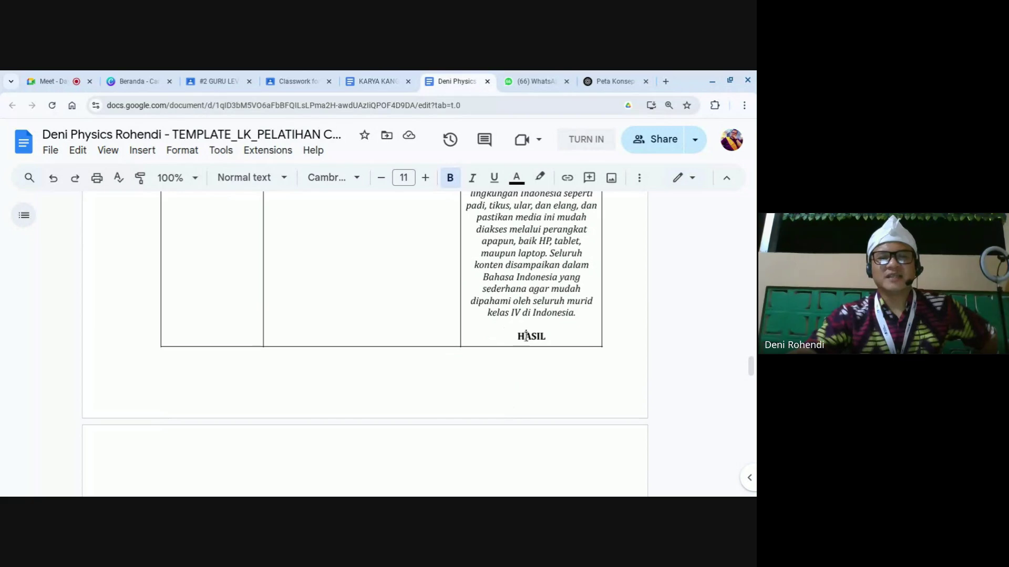
Compare the basic, effective and test versions of the food-chain concept map prompt across the row's three cells.
scroll(372, 305, up, 10)
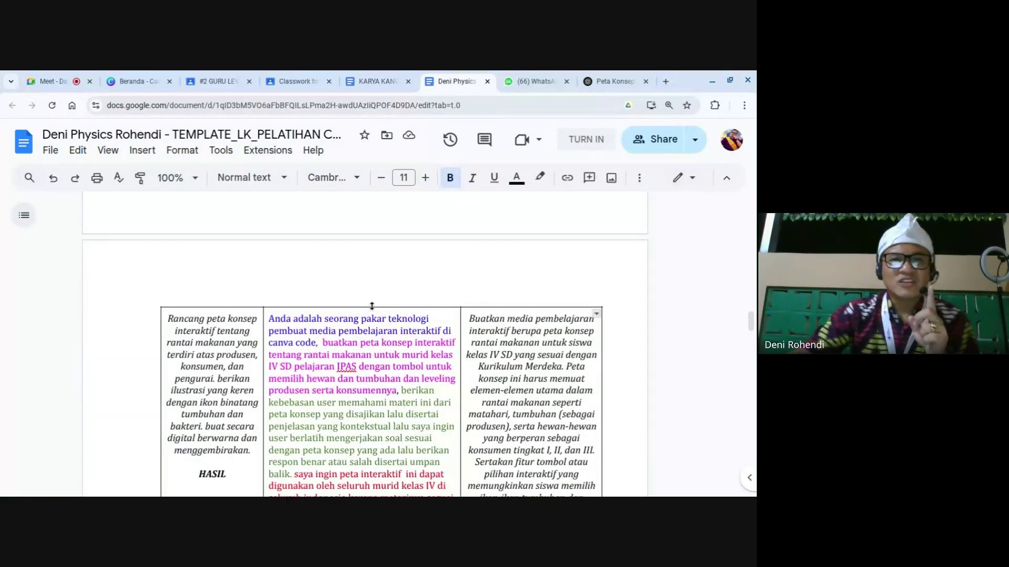
scroll(372, 306, down, 10)
scroll(372, 307, up, 10)
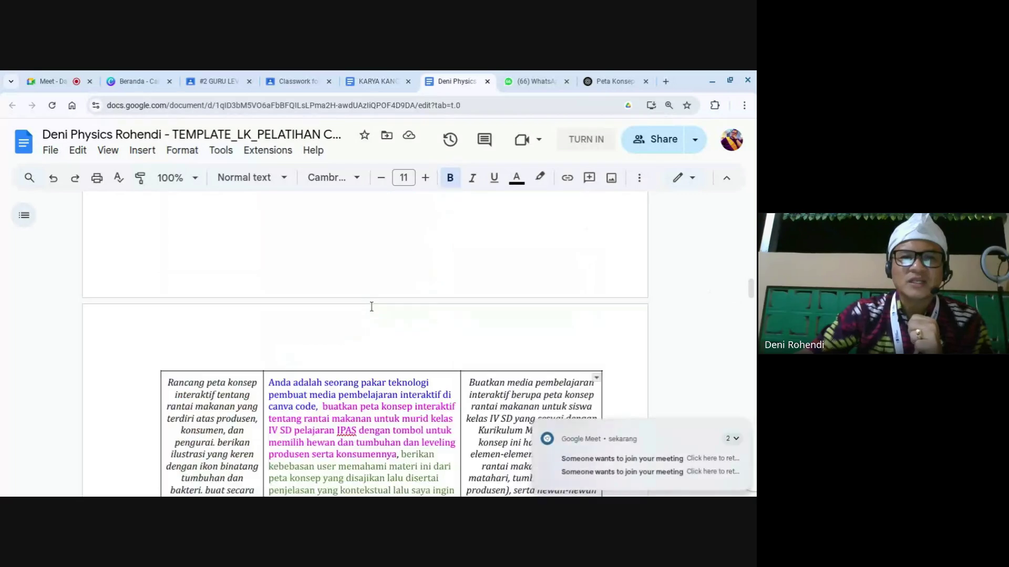
scroll(371, 307, down, 4)
scroll(371, 308, up, 2)
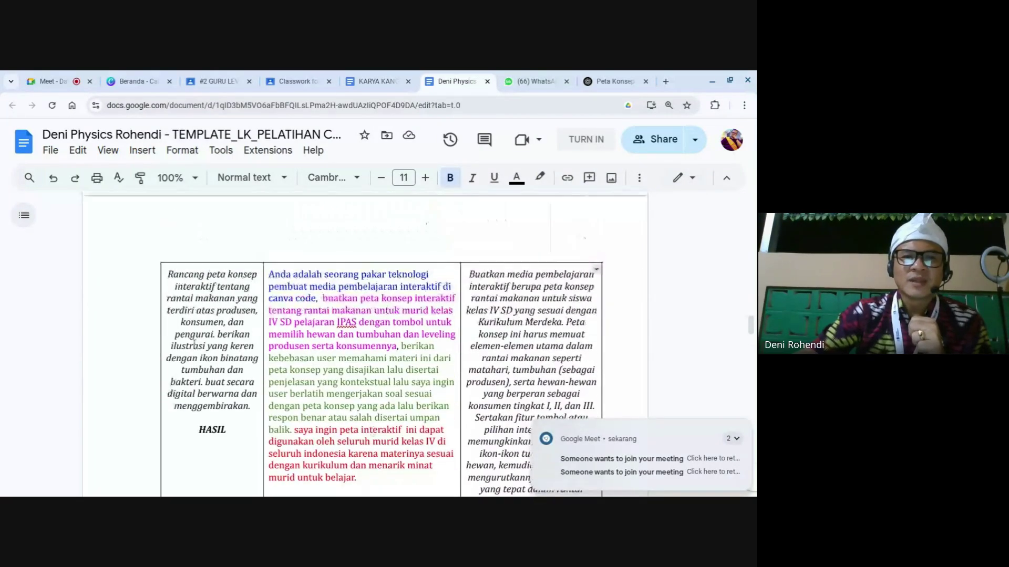
click(341, 310)
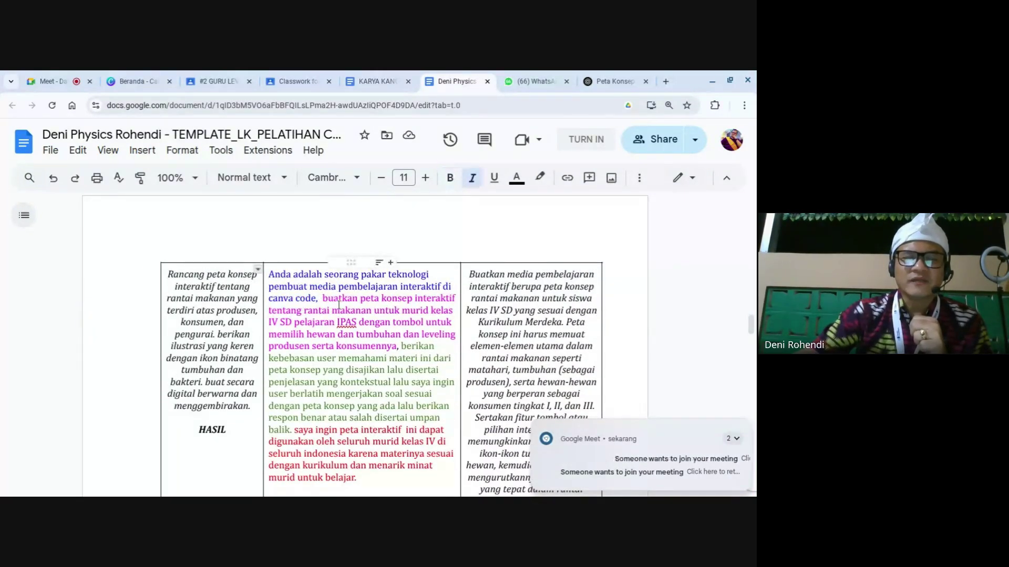
click(531, 311)
scroll(531, 310, down, 1)
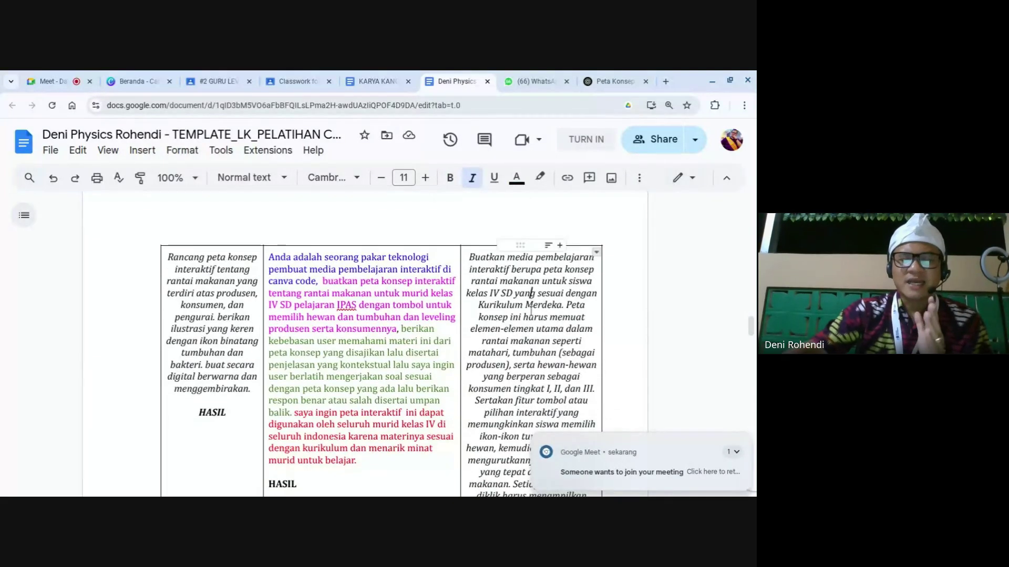
scroll(531, 311, down, 1)
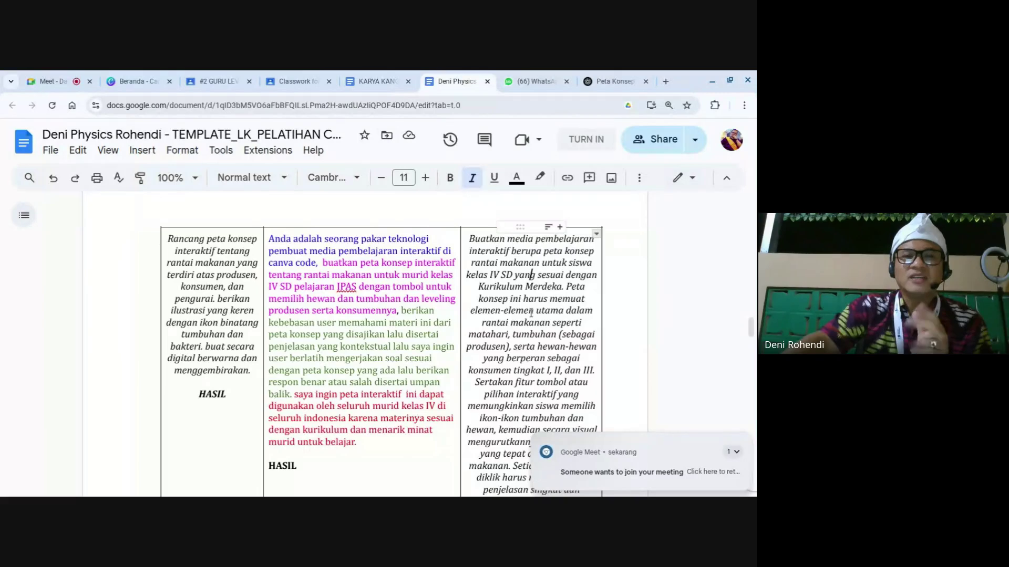
scroll(531, 312, down, 1)
scroll(247, 350, down, 1)
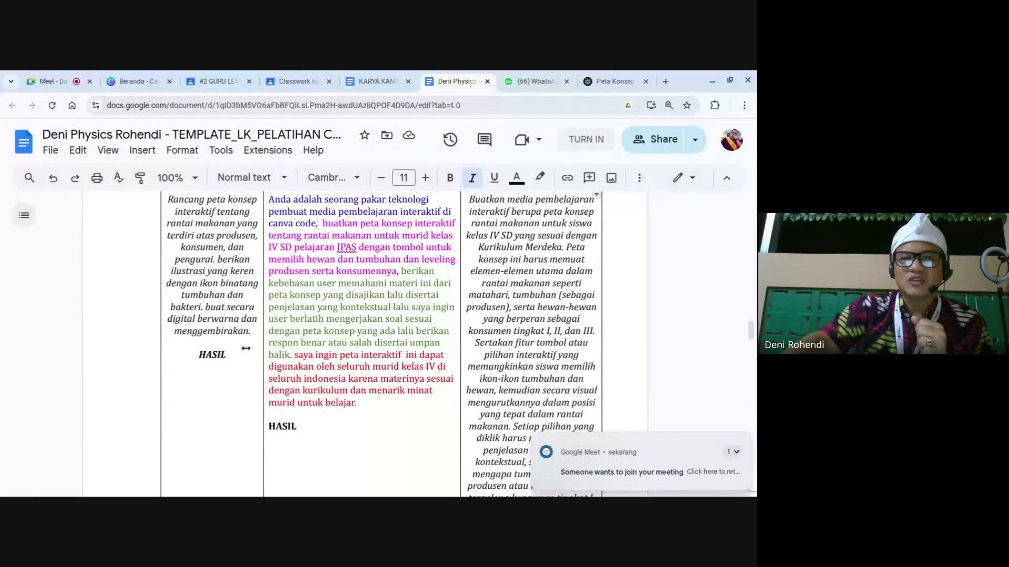
Highlight the HASIL labels under the basic and effective concept map prompts and look over the rest of the row.
double_click(194, 353)
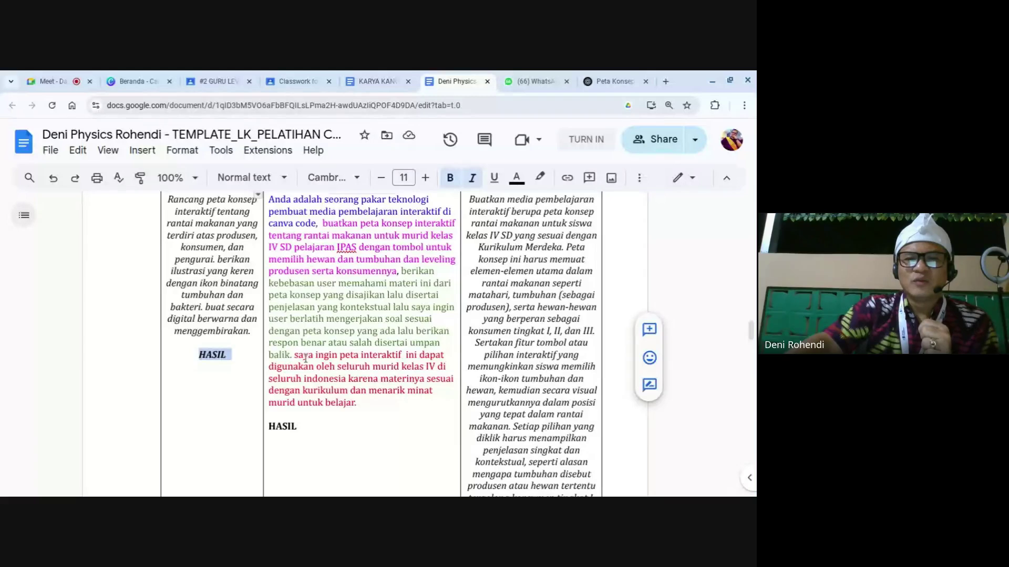
scroll(305, 358, down, 3)
scroll(305, 358, down, 1)
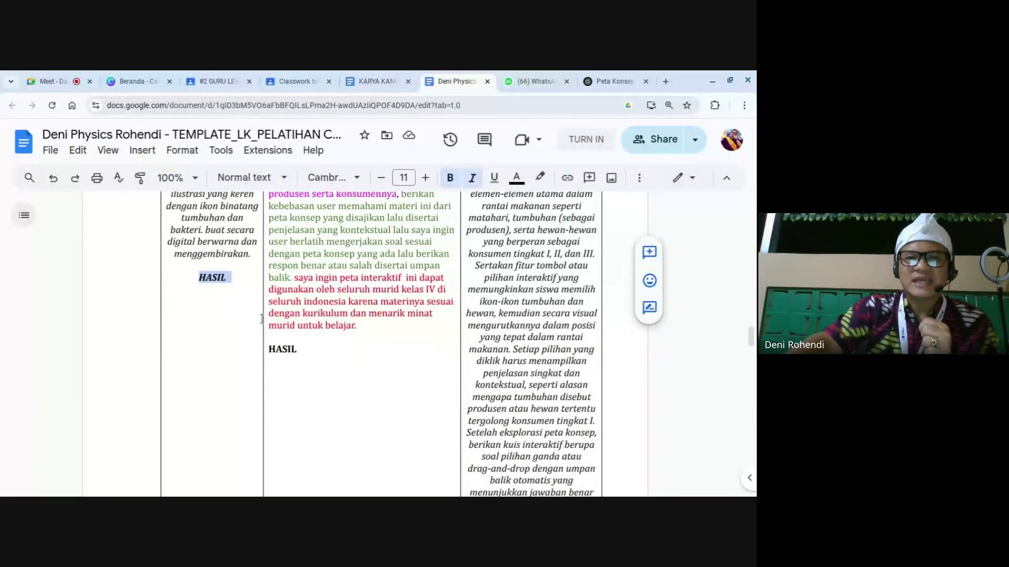
scroll(228, 293, down, 1)
double_click(283, 331)
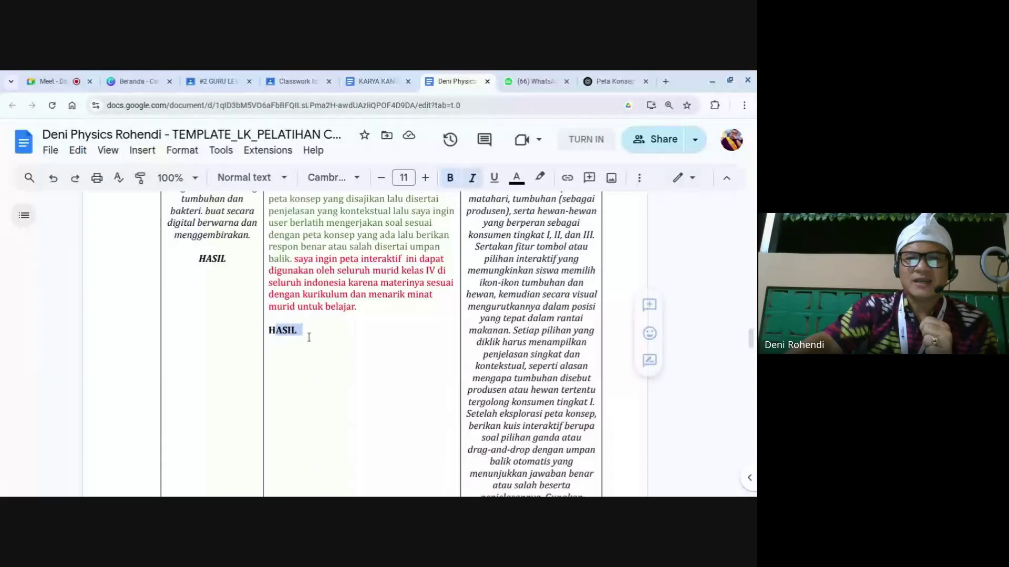
scroll(532, 377, down, 3)
scroll(533, 377, down, 3)
scroll(533, 376, up, 5)
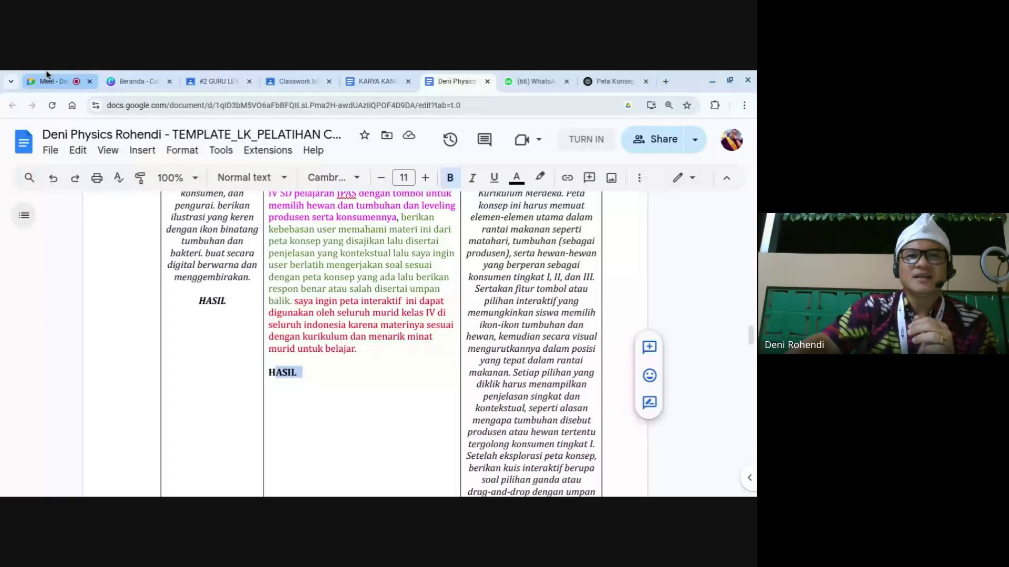
Switch to the Google Meet call and follow the participants' replies in the in-call chat.
key(ctrl+1)
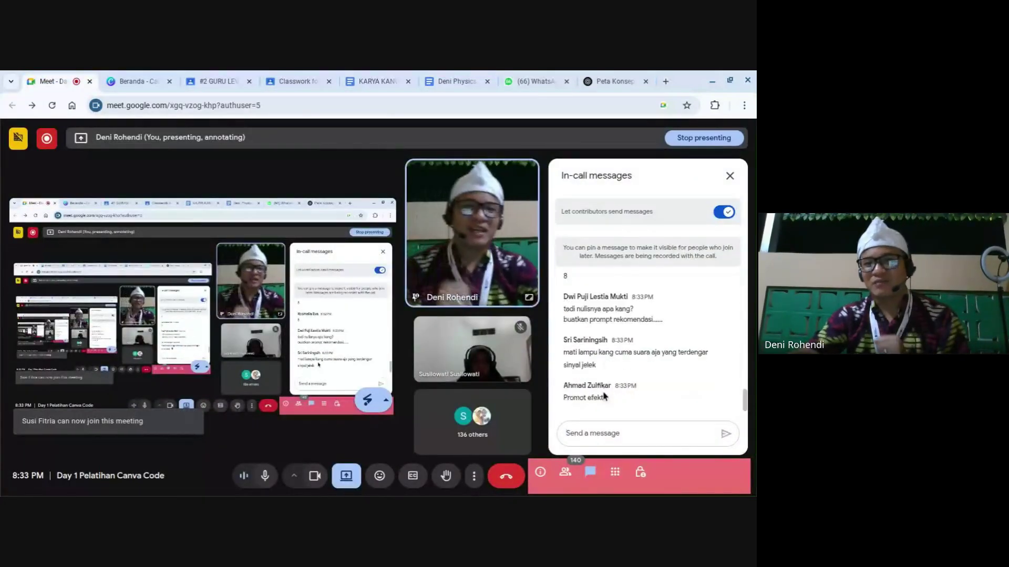
click(632, 431)
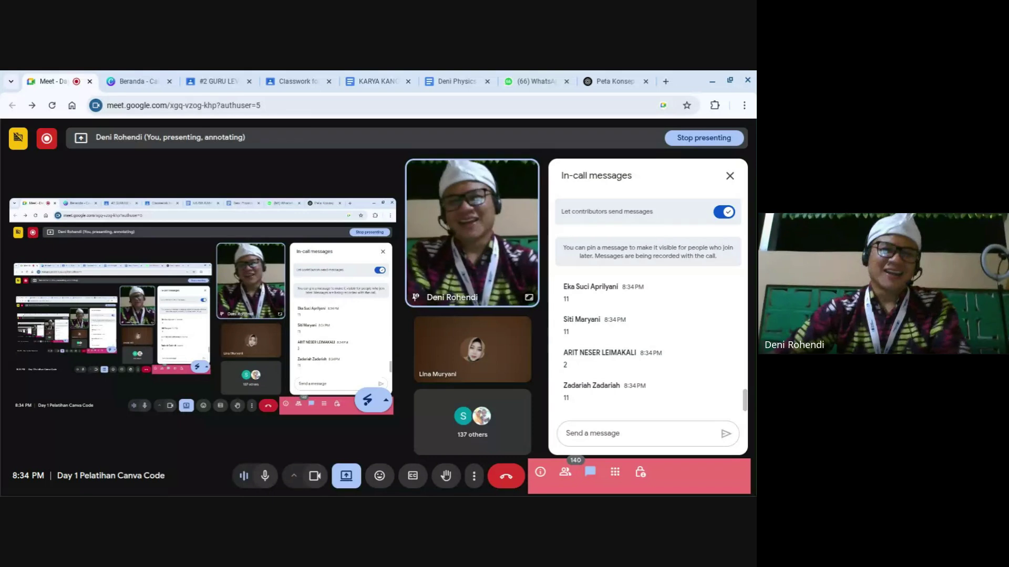
click(570, 435)
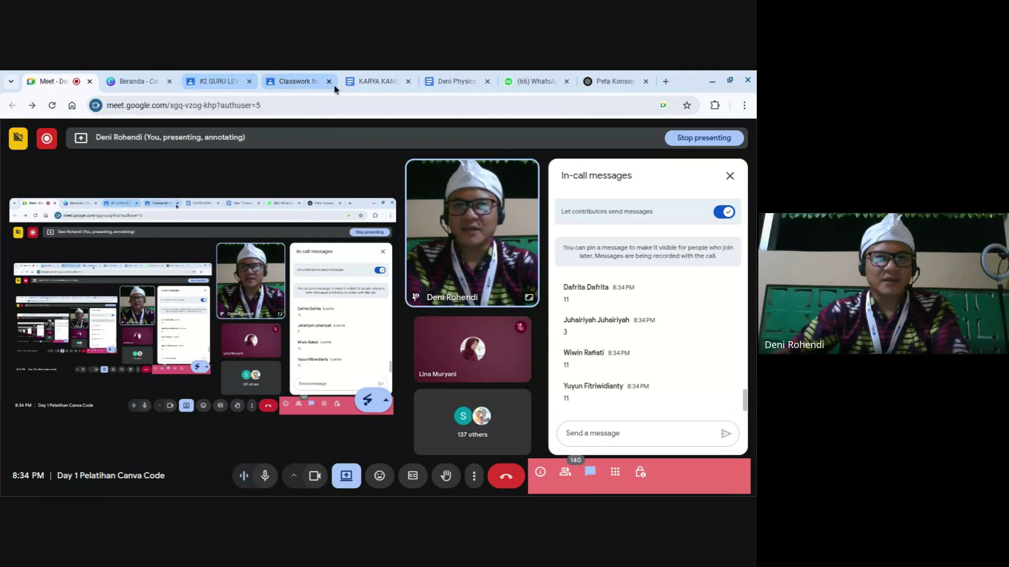
Glance at the sample work document, and return to the concept map row in the training worksheet.
click(375, 84)
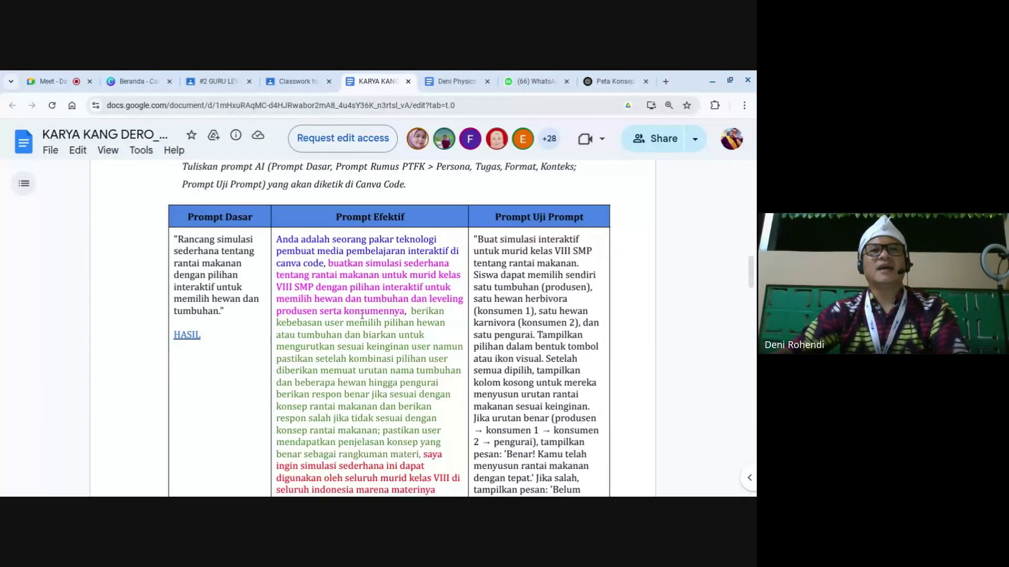
click(442, 83)
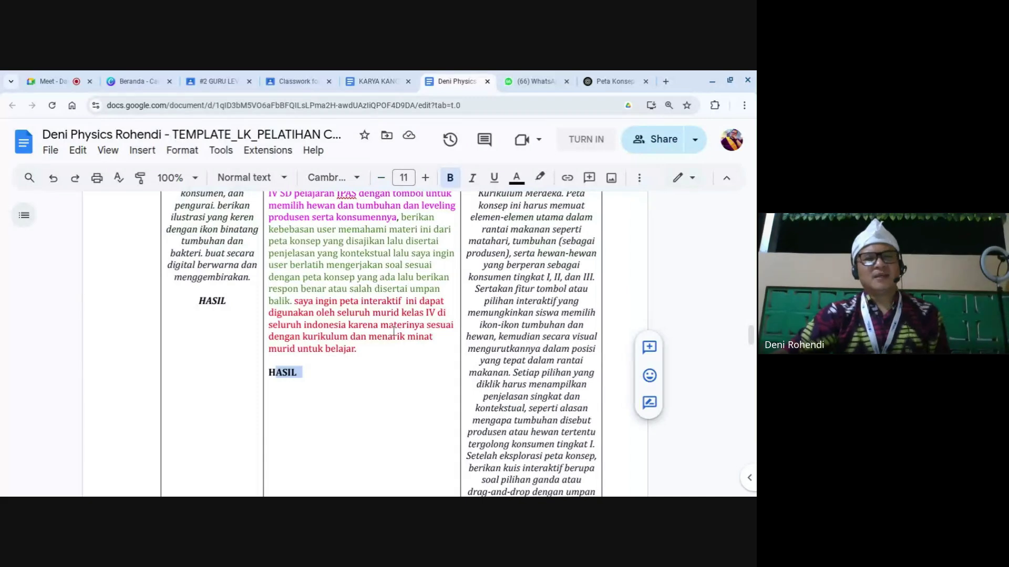
scroll(379, 342, up, 4)
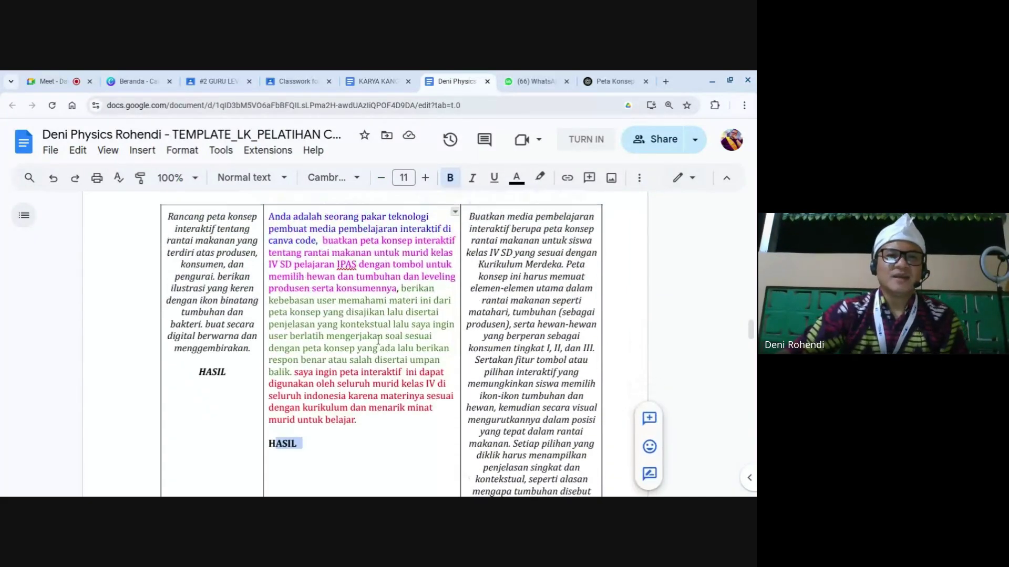
Copy the full effective food-chain concept map prompt from the middle cell of the worksheet row.
scroll(313, 295, down, 5)
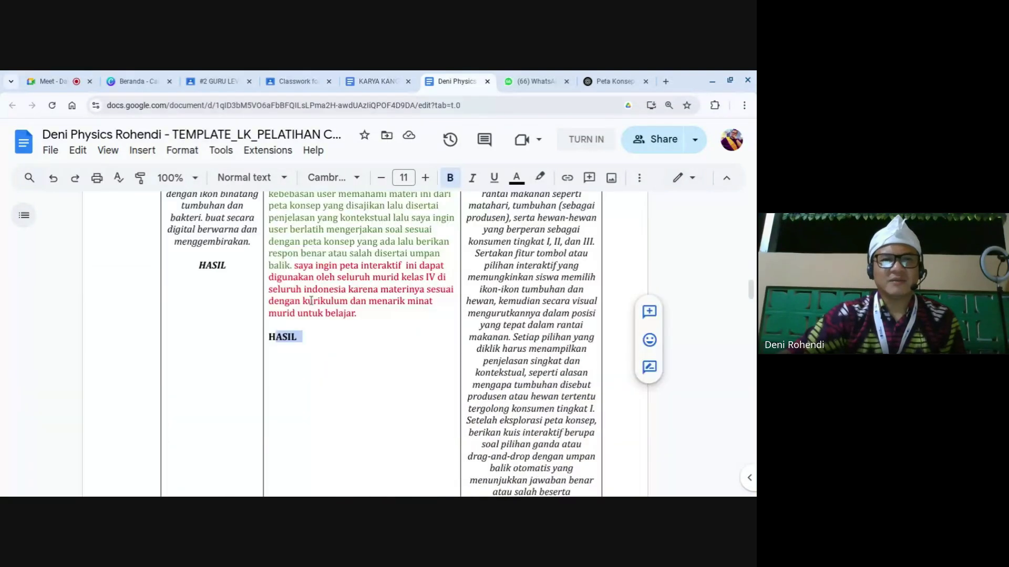
scroll(311, 301, up, 3)
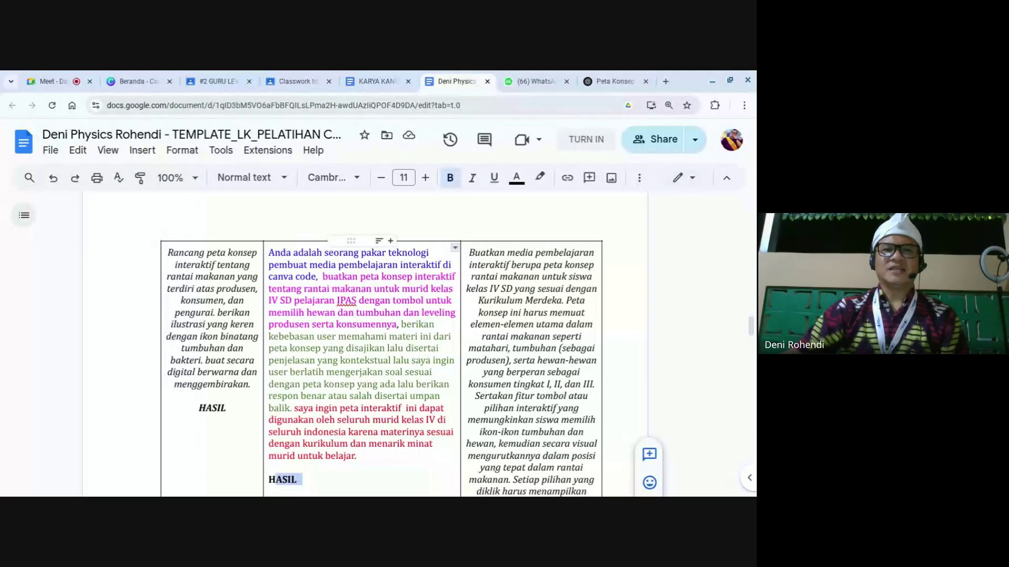
scroll(310, 277, down, 1)
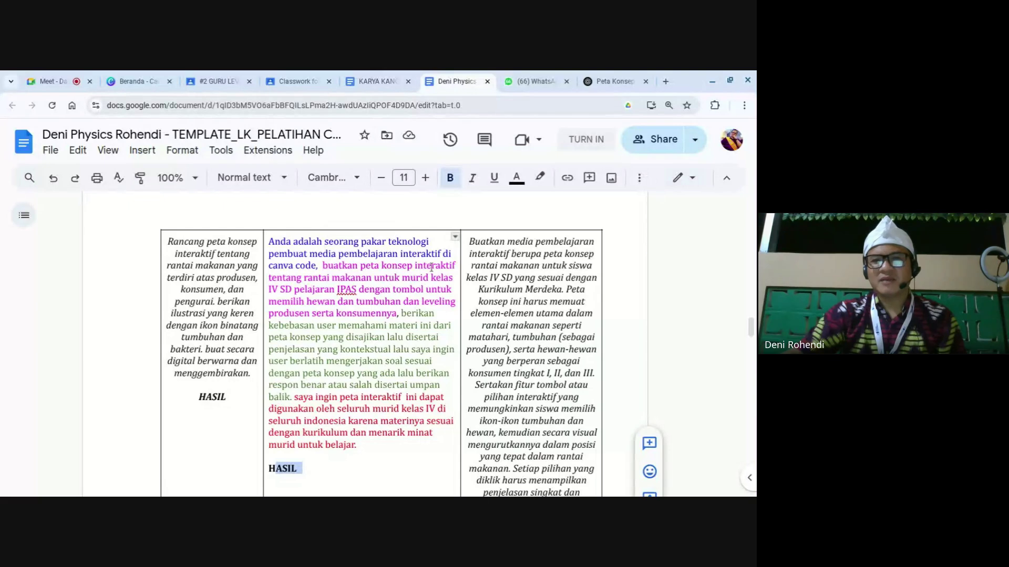
scroll(309, 291, down, 1)
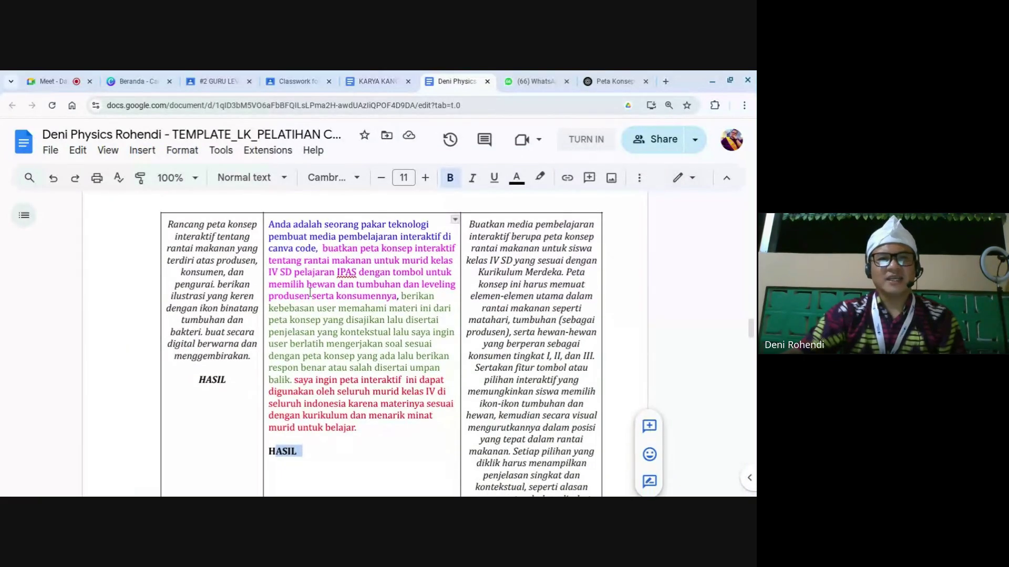
drag(270, 226, 365, 428)
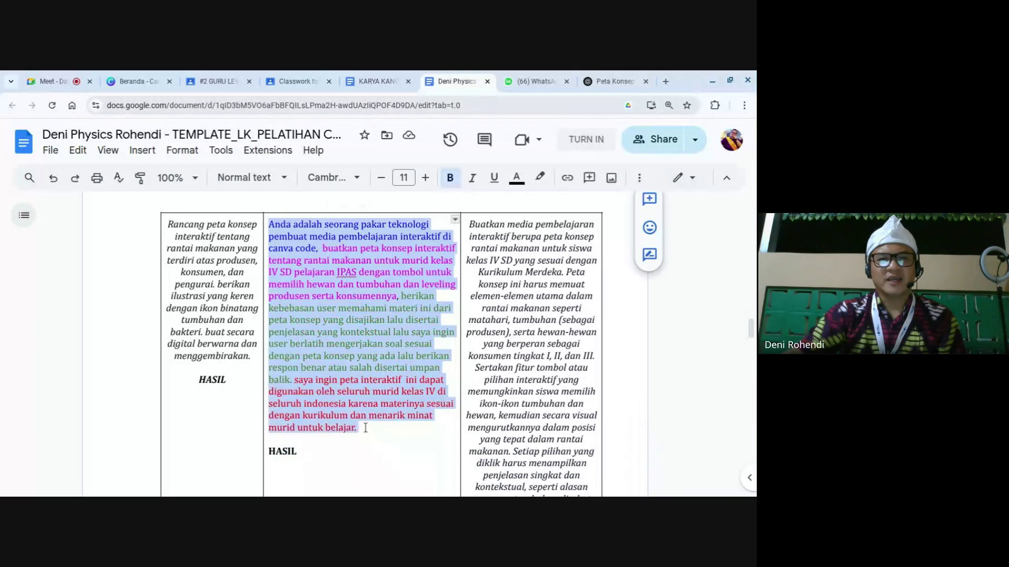
right_click(325, 410)
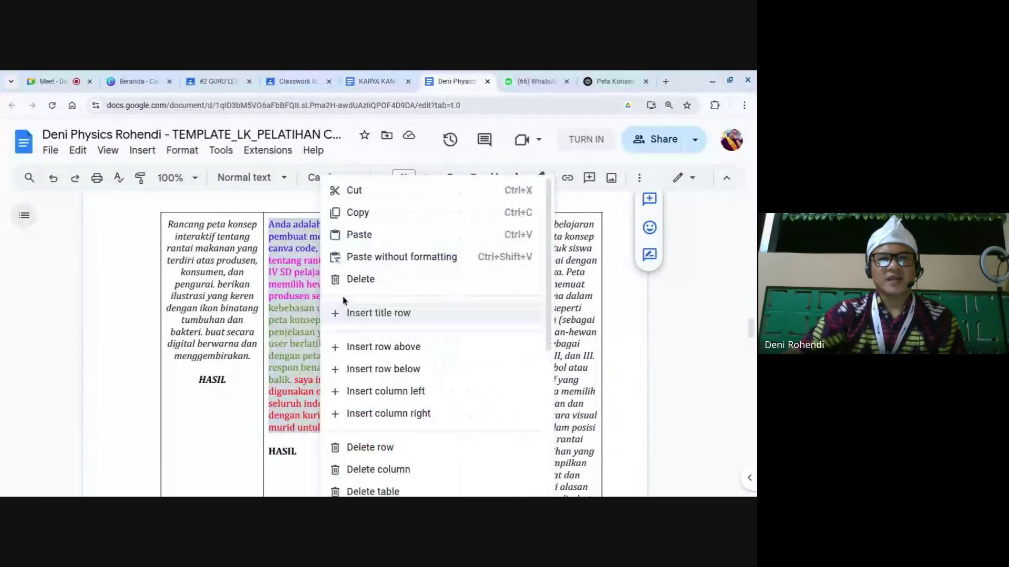
click(363, 212)
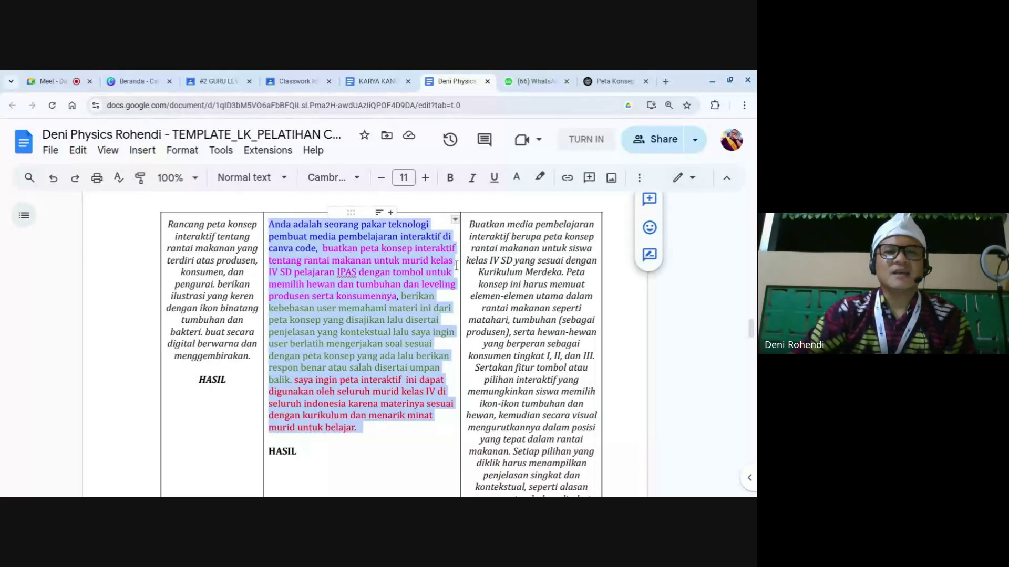
Switch to the Canva home page, and check the participants' replies in the Google Meet in-call chat.
click(149, 83)
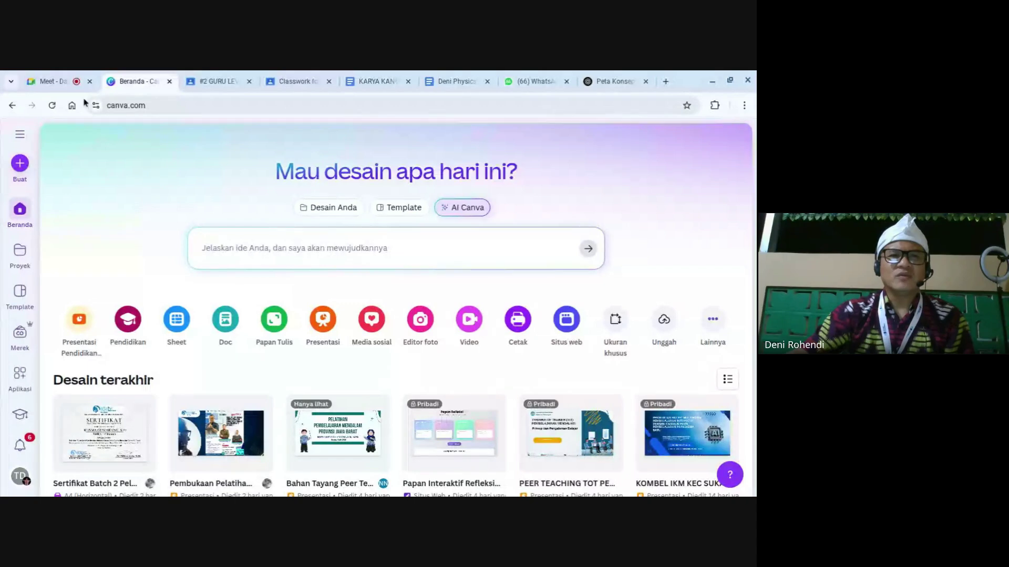
mouse_move(74, 86)
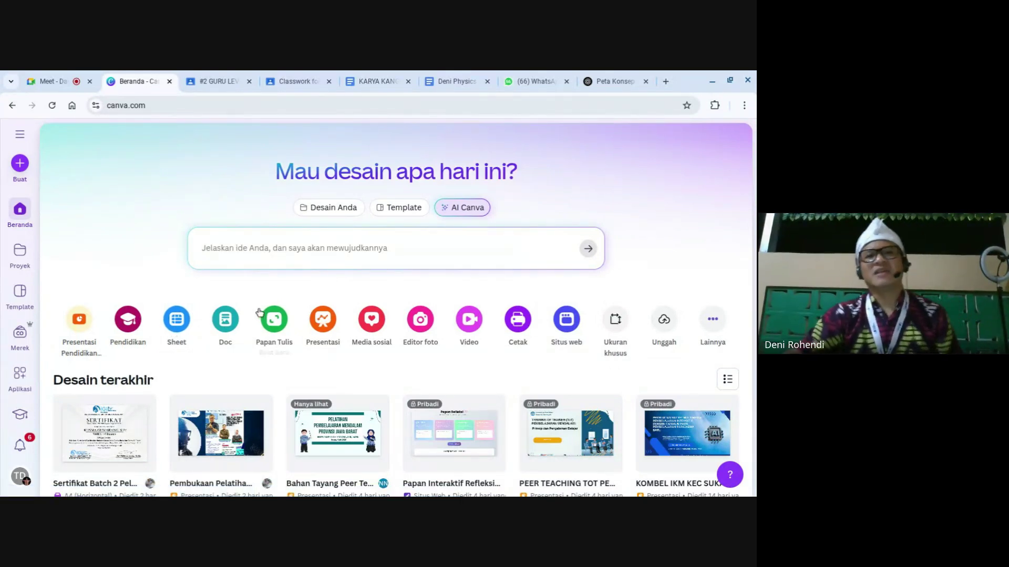
click(48, 81)
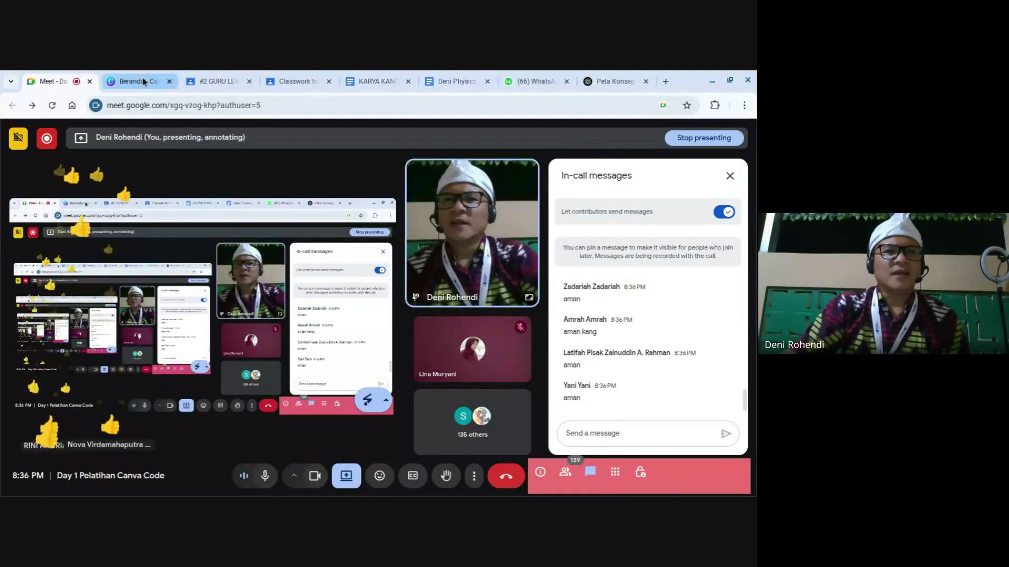
Switch to Canva AI, enable the Kode untuk saya mode and look over the sample code ideas.
key(ctrl+Tab)
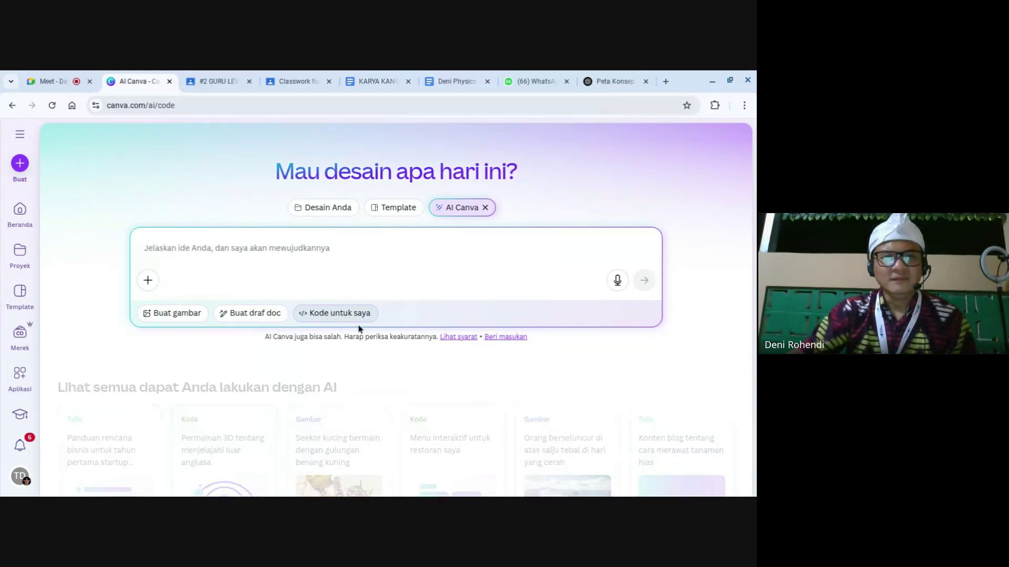
click(331, 313)
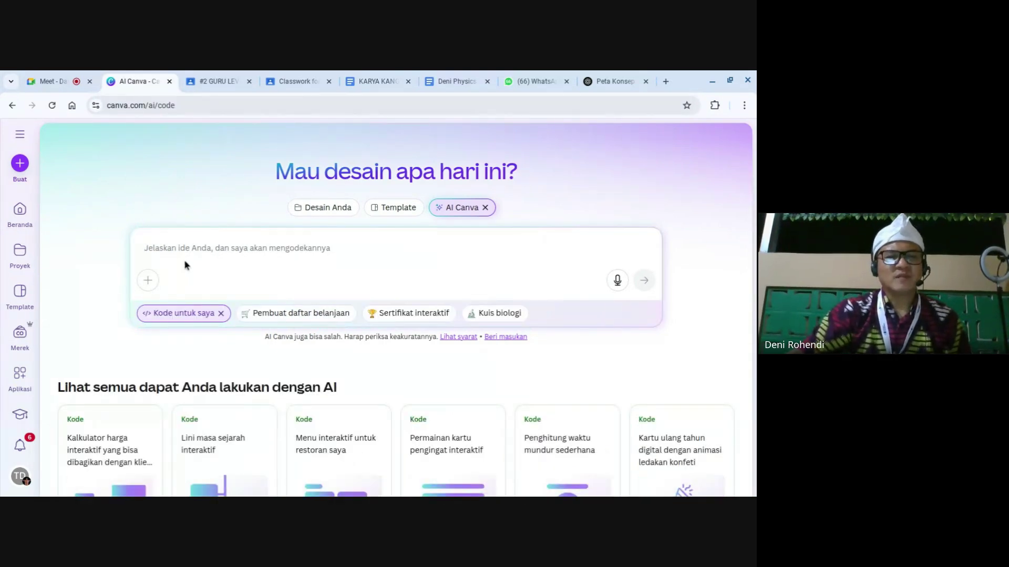
scroll(234, 378, down, 5)
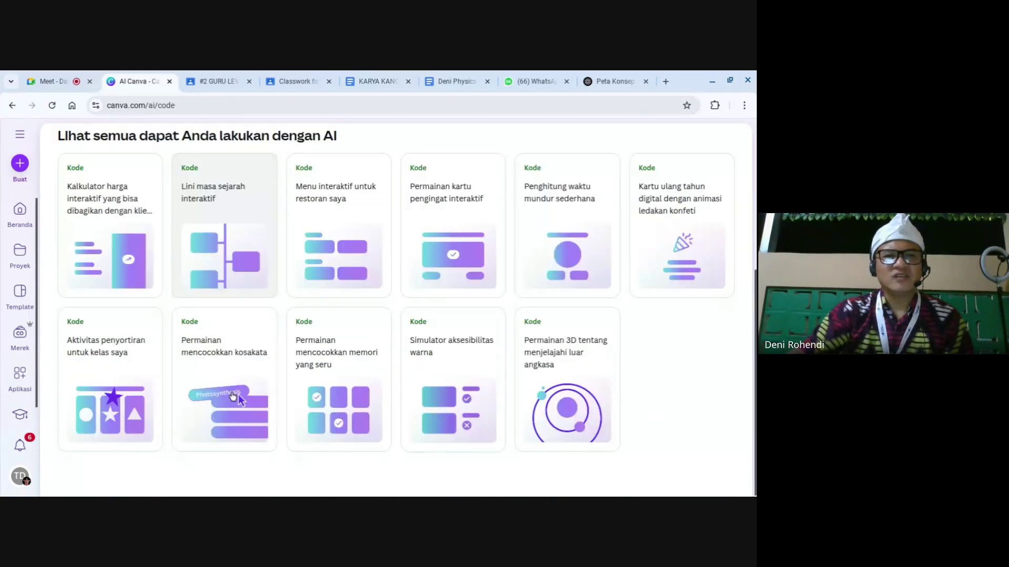
scroll(180, 230, up, 1)
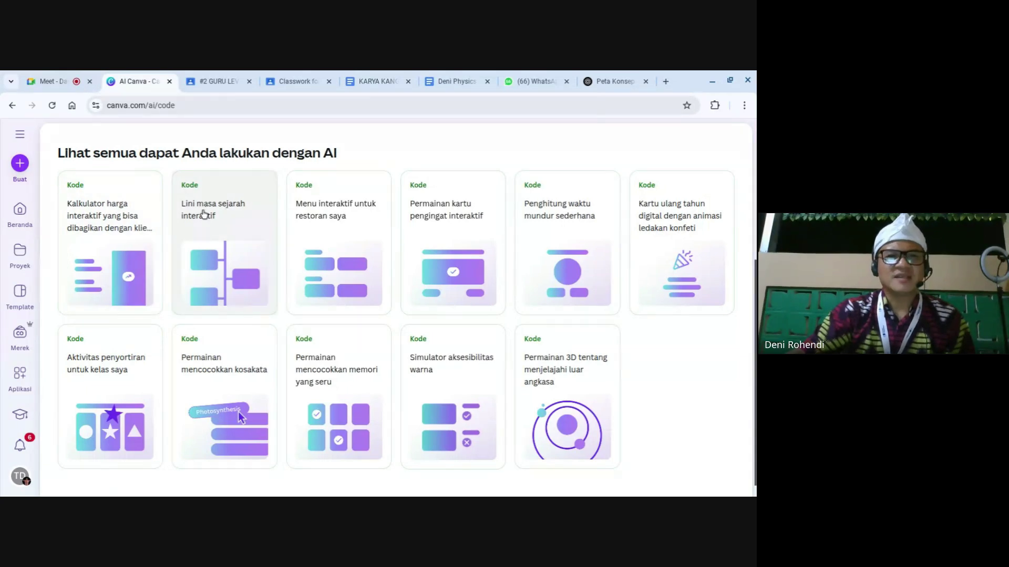
scroll(574, 387, down, 1)
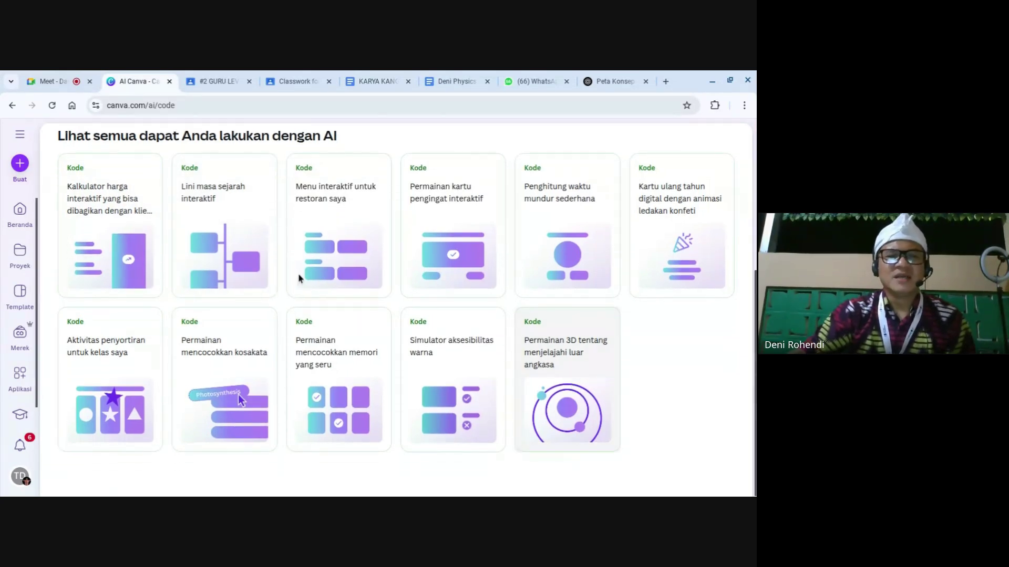
scroll(348, 304, up, 5)
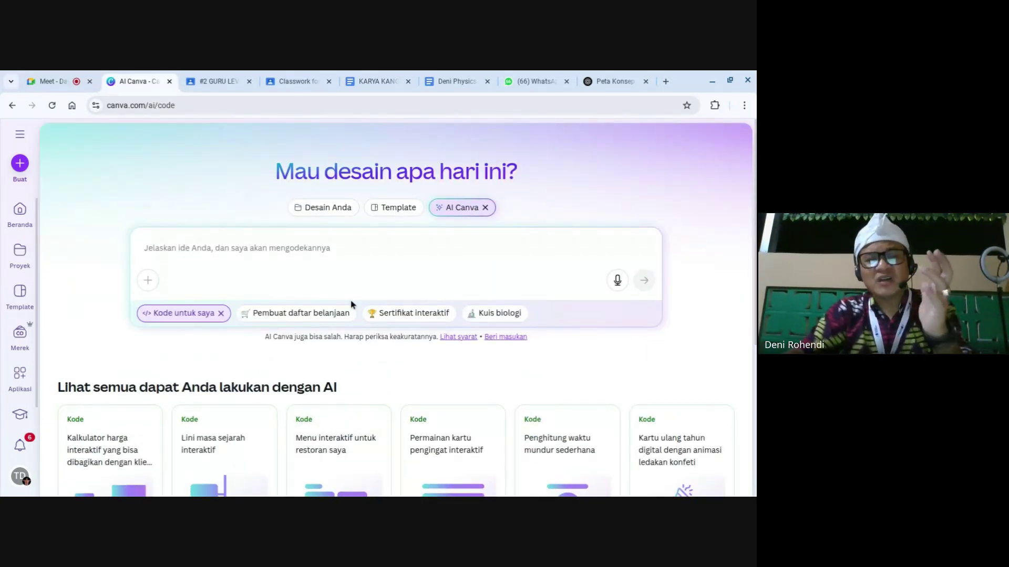
Paste the copied concept map prompt into Canva AI, submit it for code generation and highlight the submitted prompt text for review.
click(294, 258)
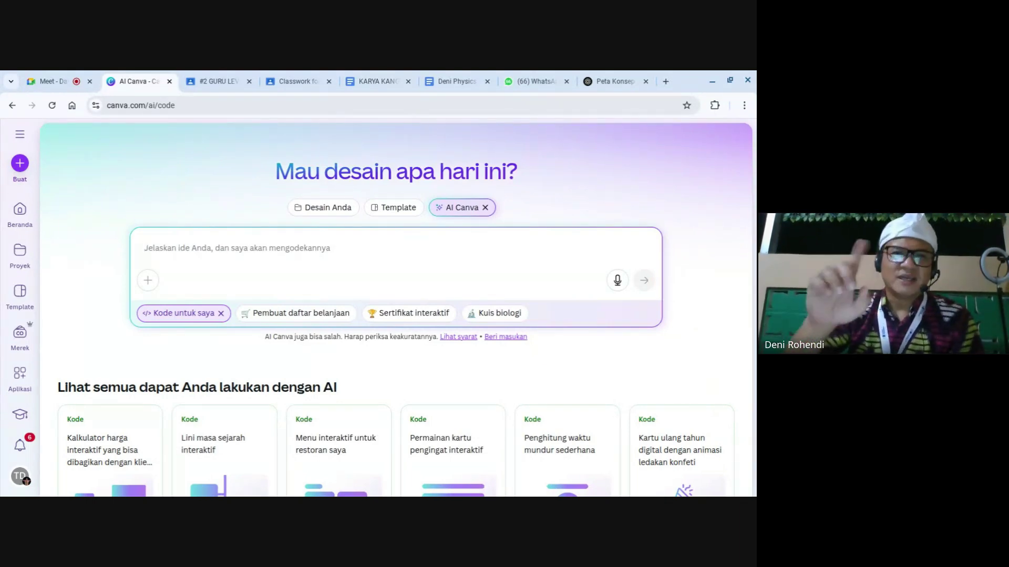
right_click(205, 246)
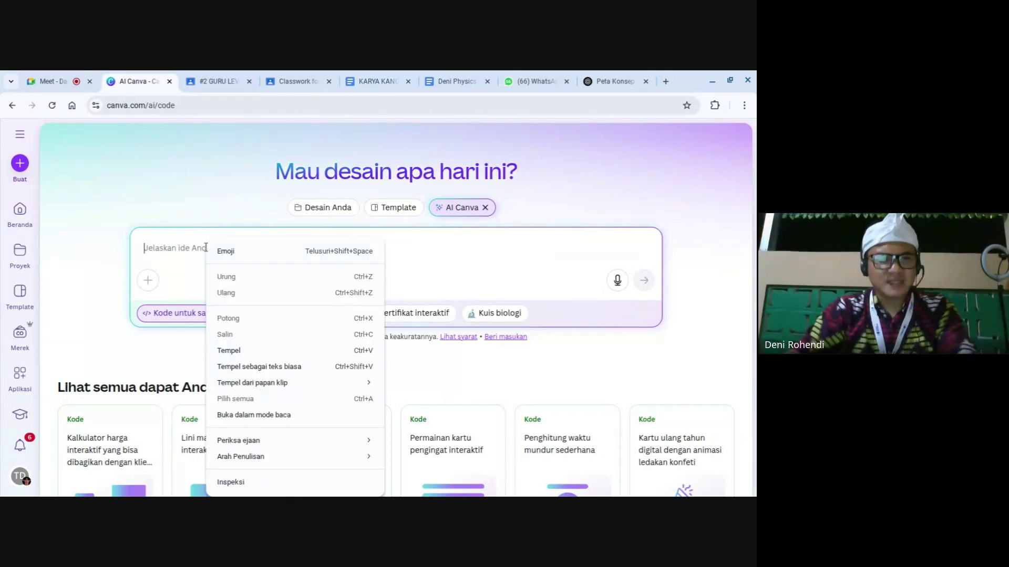
click(236, 348)
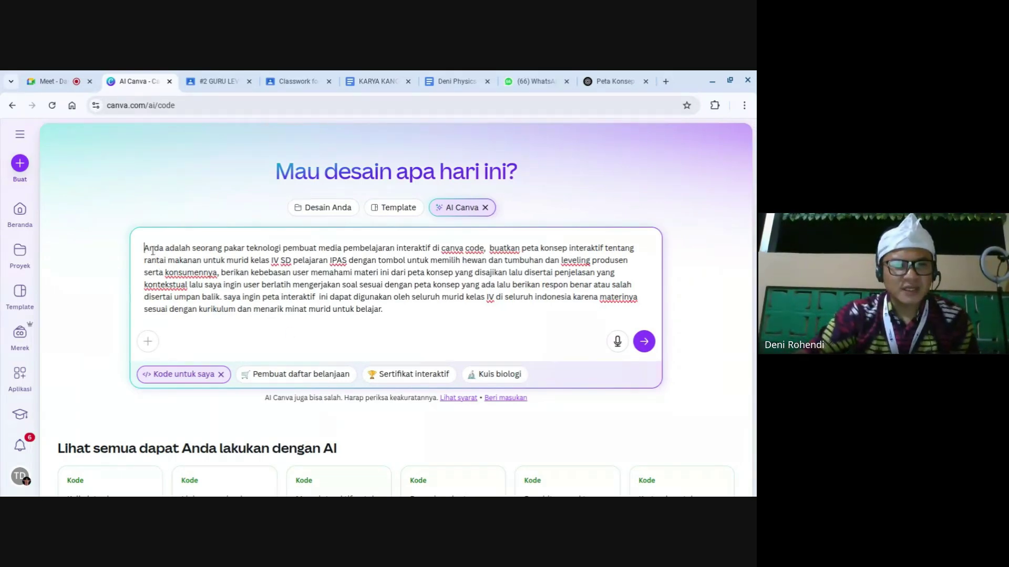
drag(152, 250, 408, 305)
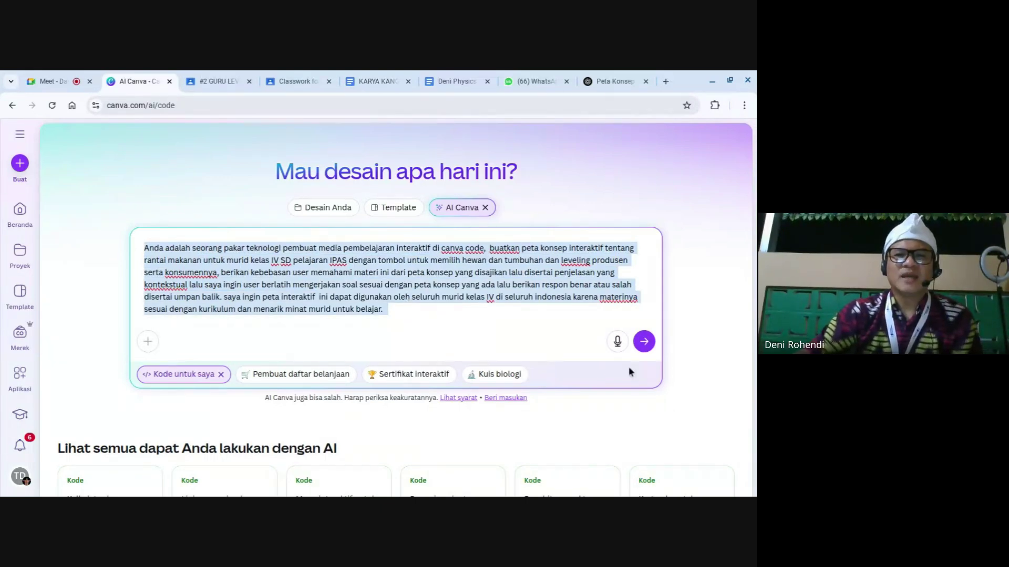
click(645, 342)
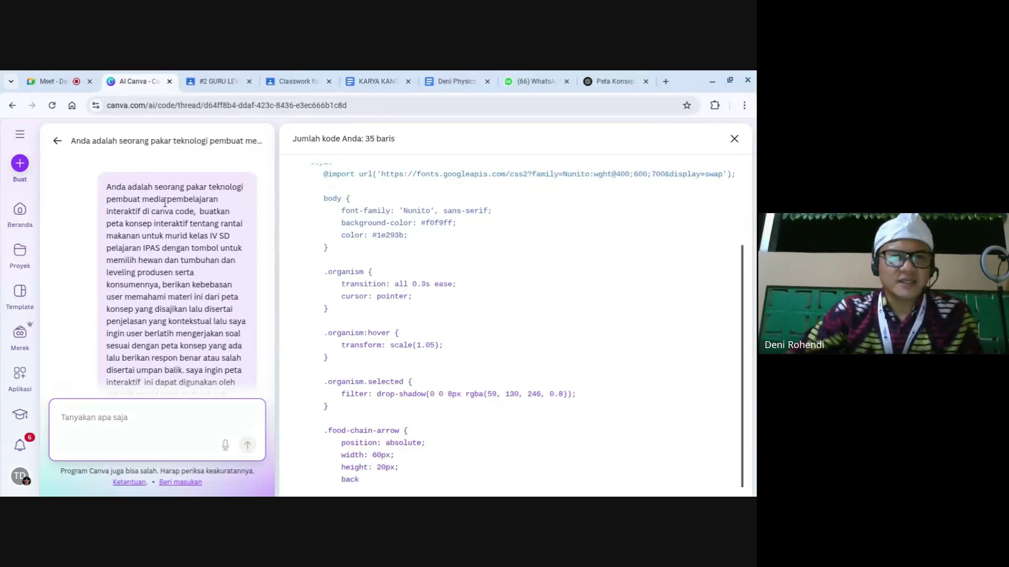
drag(107, 185, 196, 363)
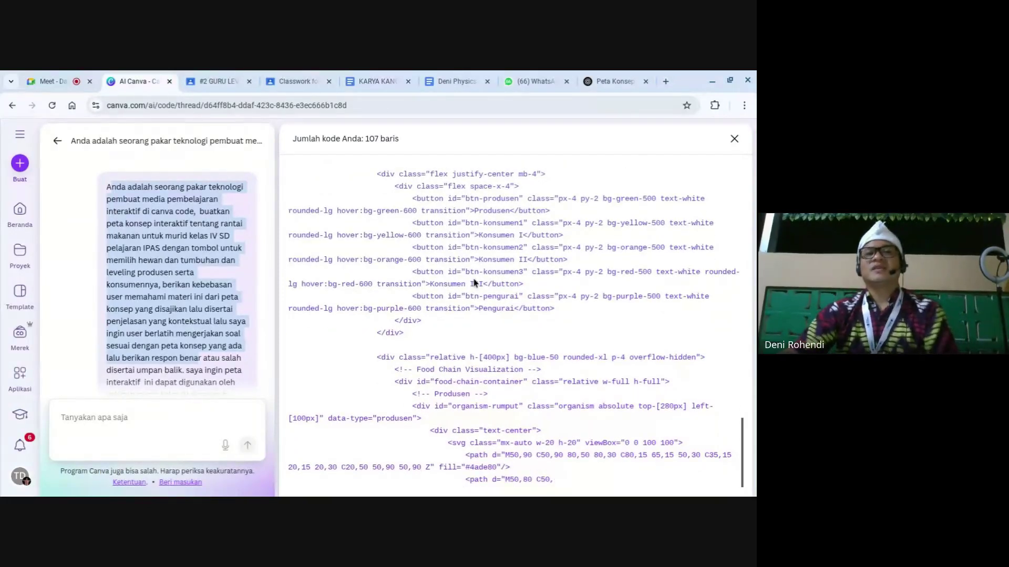
click(143, 247)
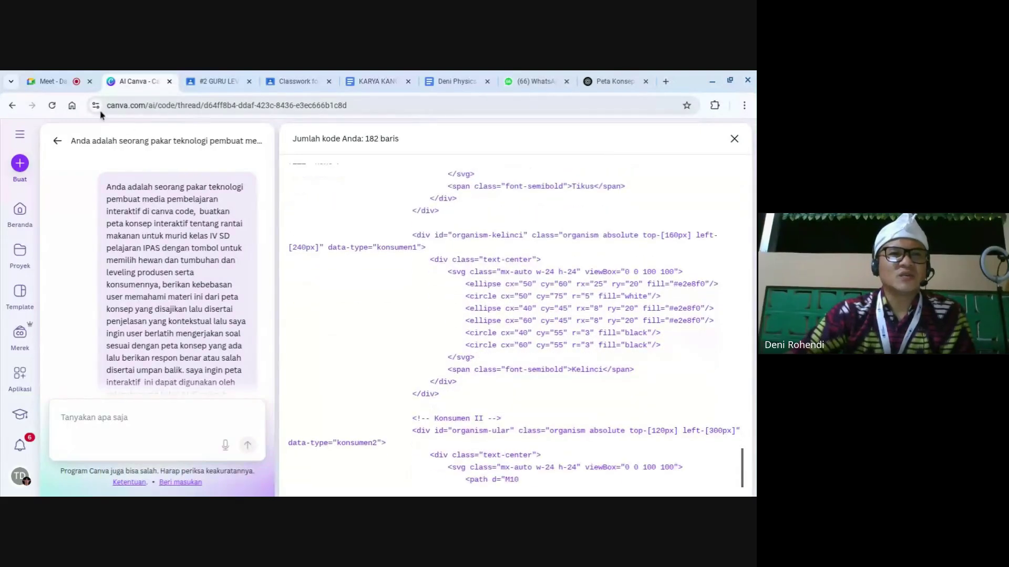
Switch to the training worksheet in Google Docs and highlight the HASIL label under the effective concept map prompt.
click(452, 79)
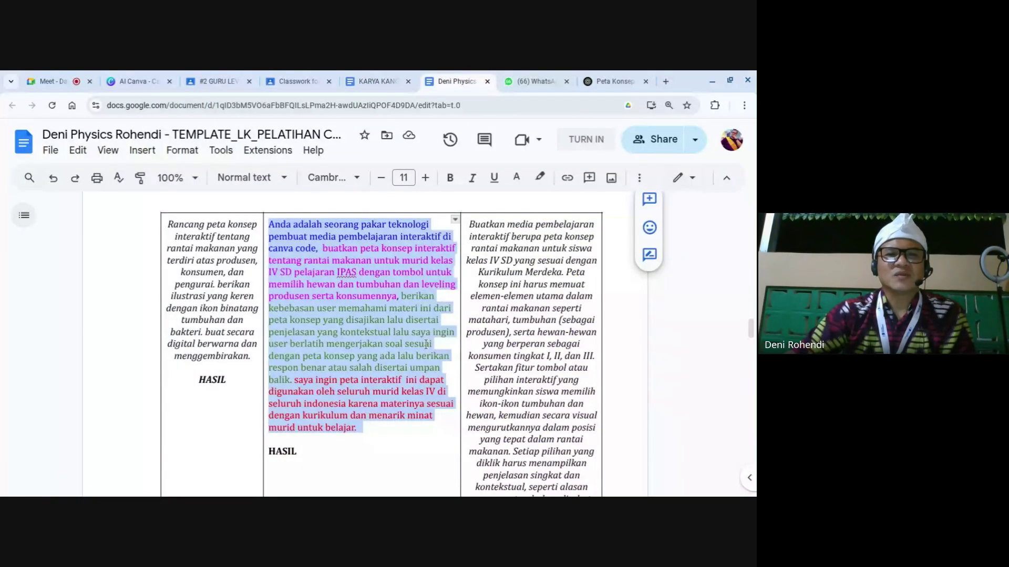
scroll(307, 405, down, 1)
click(307, 405)
scroll(306, 351, down, 1)
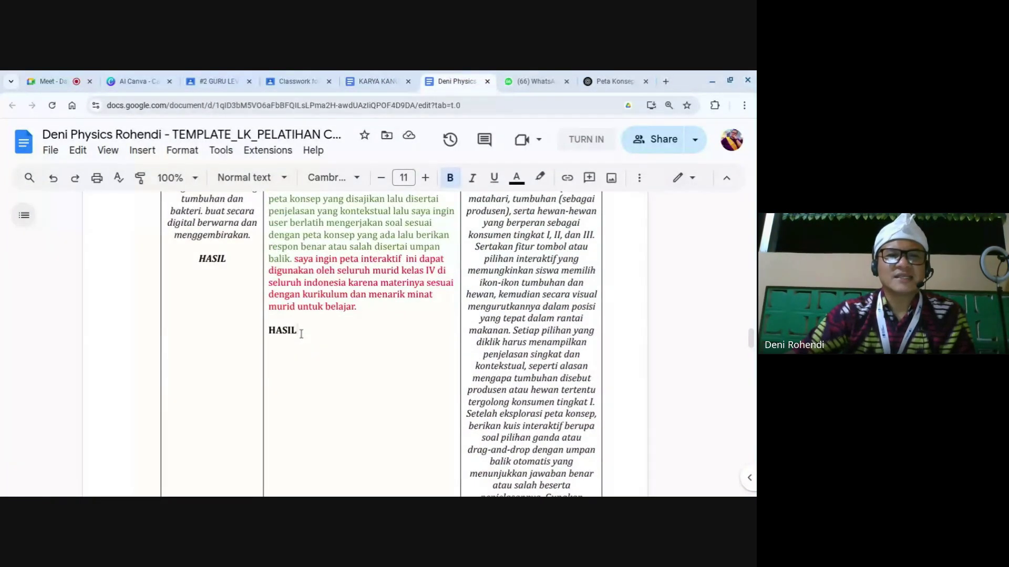
drag(301, 335, 274, 329)
scroll(325, 319, up, 3)
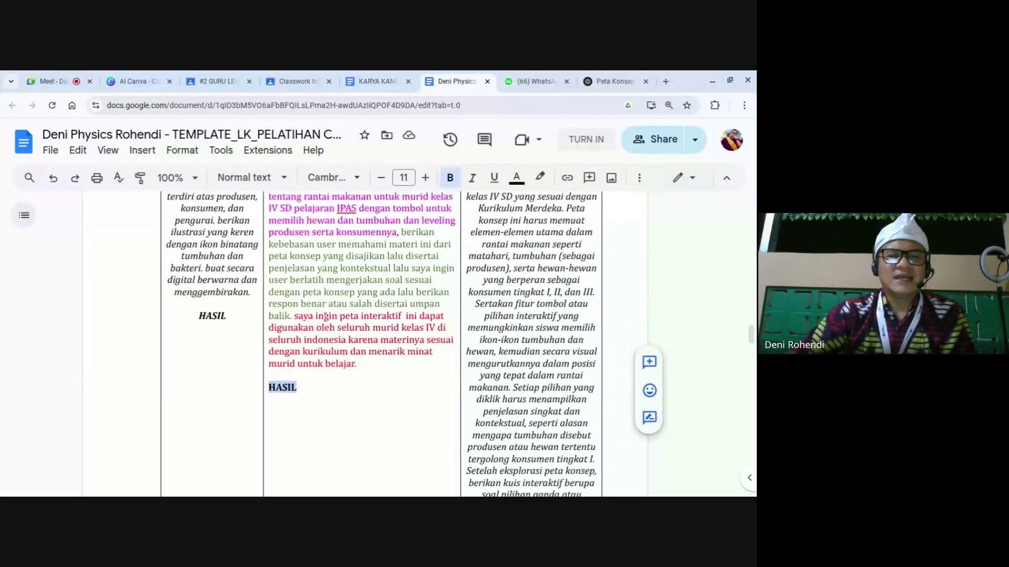
Highlight the basic and test concept map prompts and look through the rest of the row to section G.
drag(167, 219, 252, 353)
click(537, 232)
drag(558, 232, 492, 447)
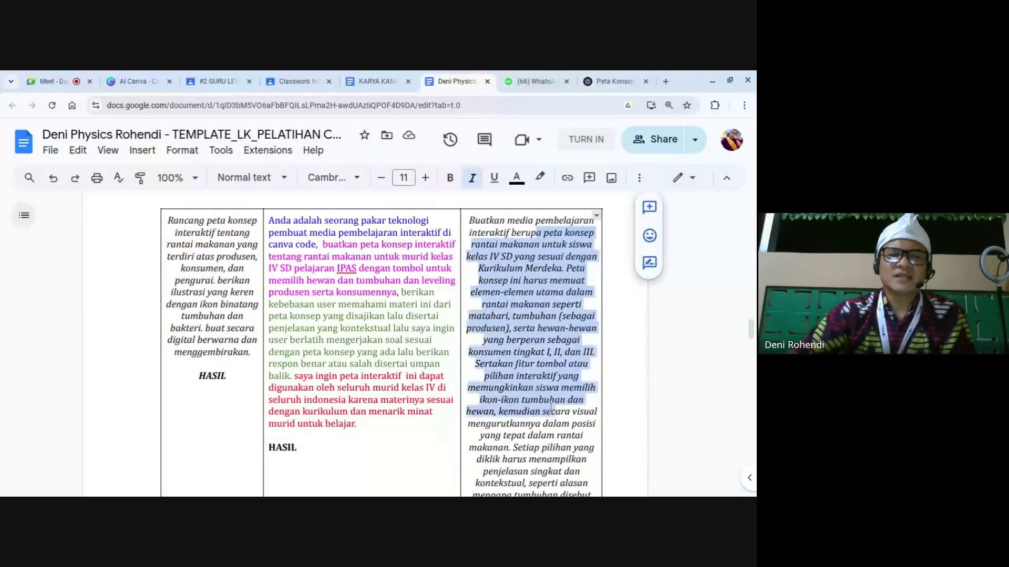
scroll(525, 322, down, 12)
scroll(525, 321, down, 2)
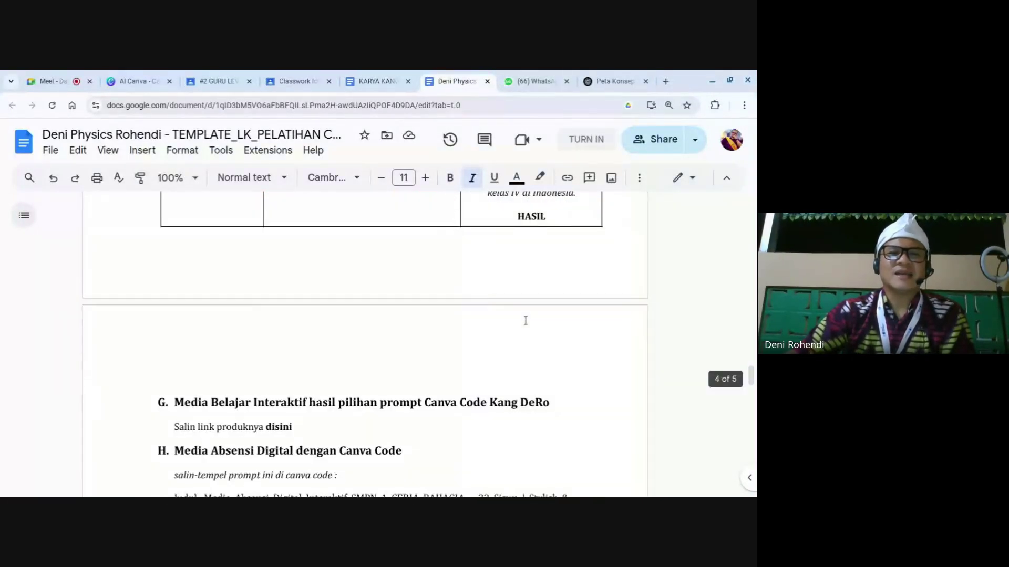
scroll(525, 326, up, 6)
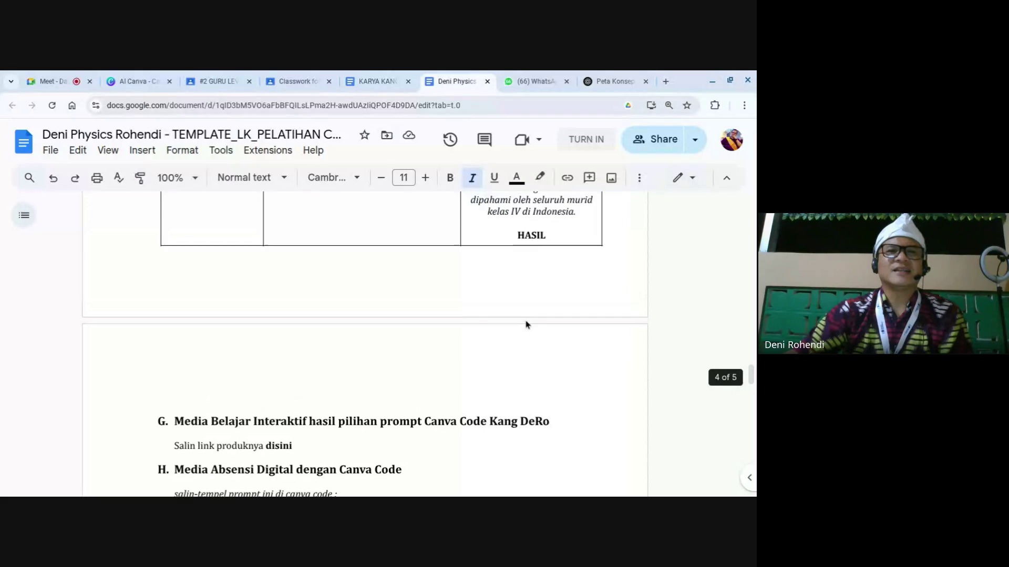
Check the code generation in Canva AI and read the participants' messages in the Google Meet call.
click(141, 82)
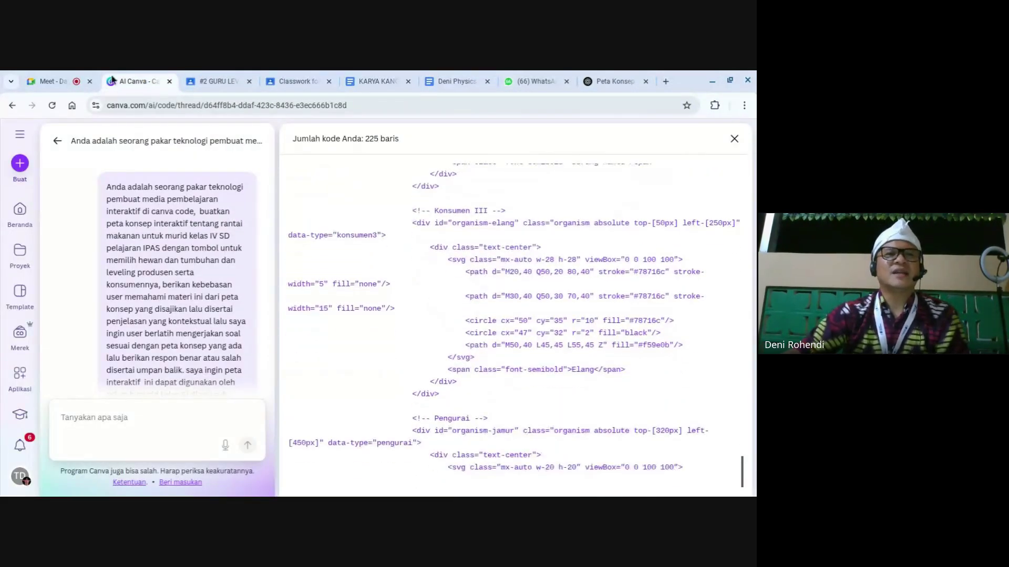
click(52, 82)
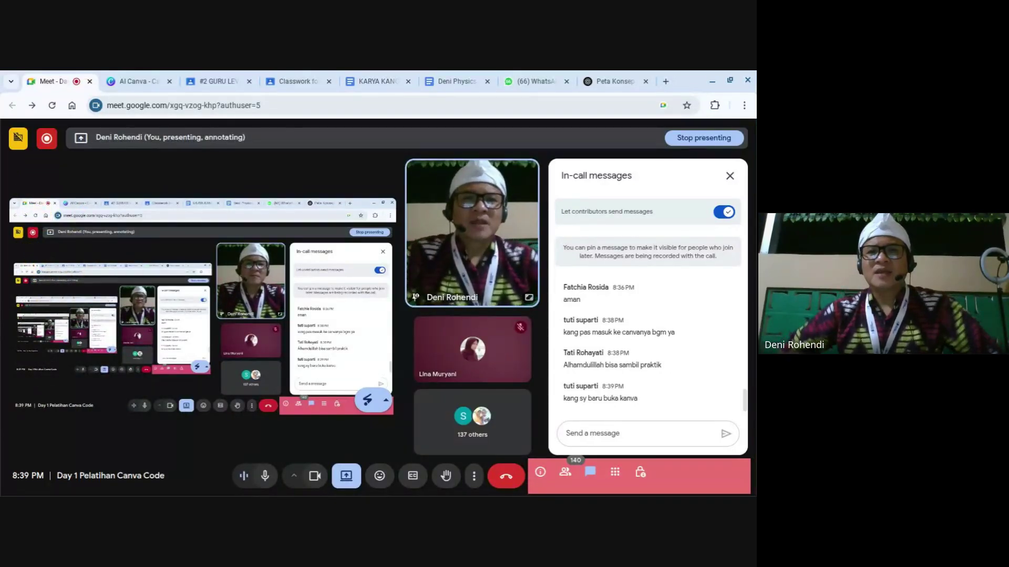
Search Google for canva in a new browser tab and open the Canva website from the results.
click(665, 80)
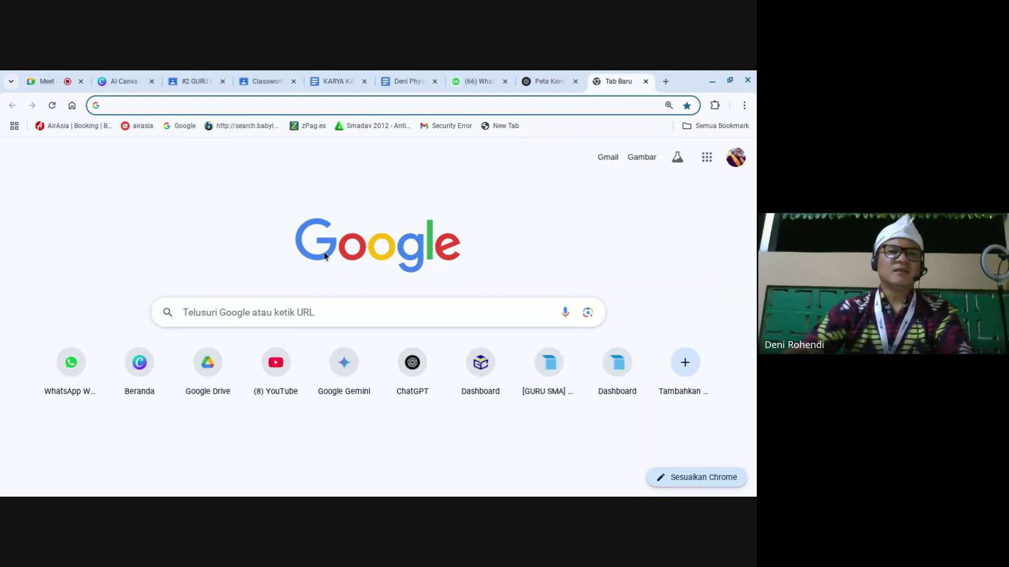
text(canva.com)
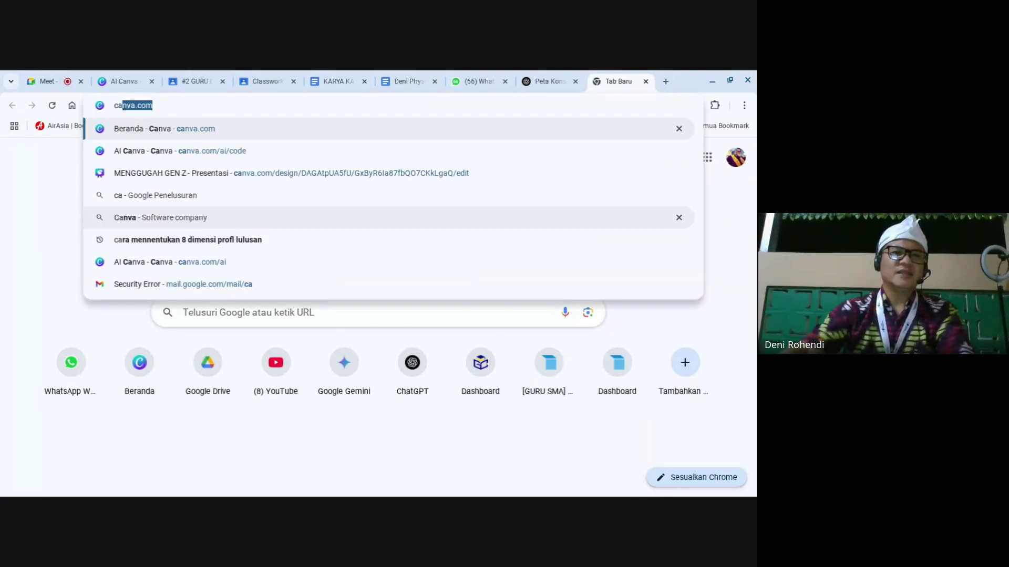
click(33, 220)
click(258, 312)
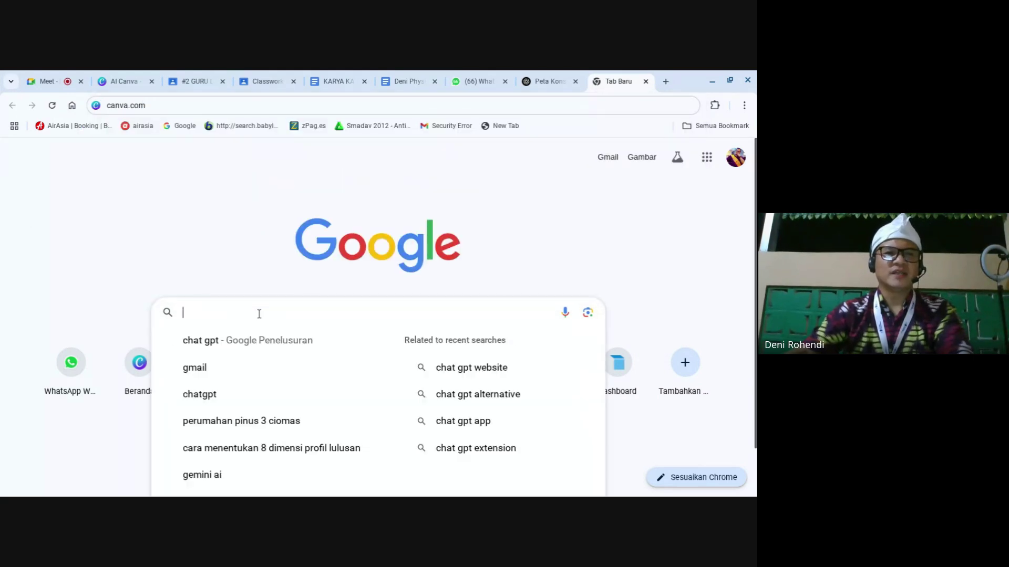
text(canva)
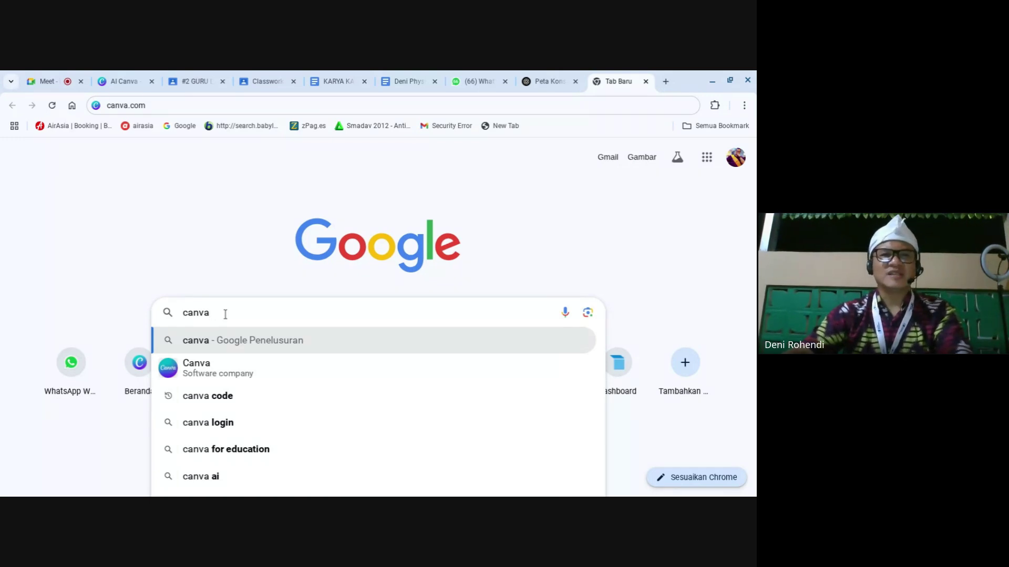
key(Return)
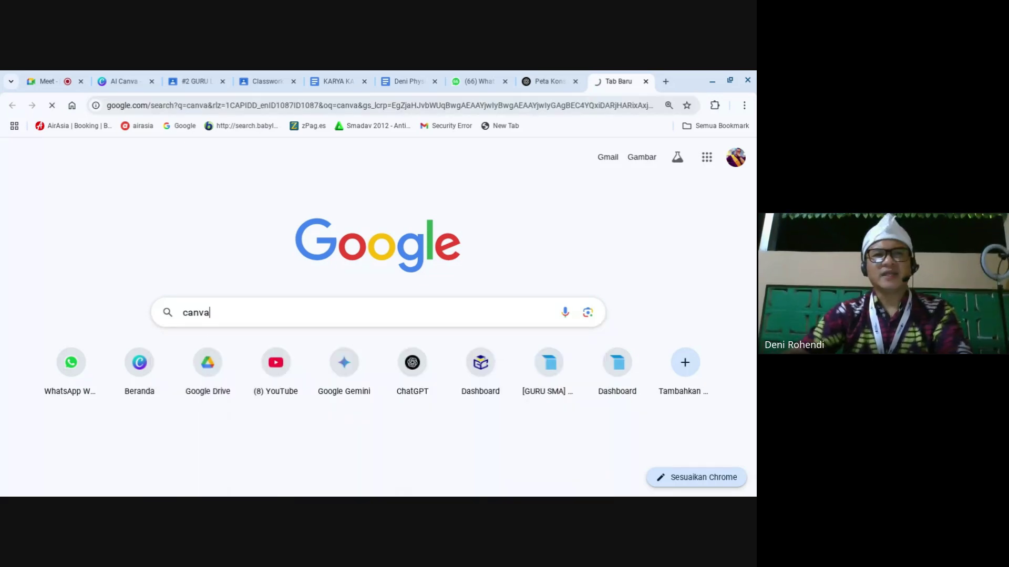
scroll(54, 310, down, 1)
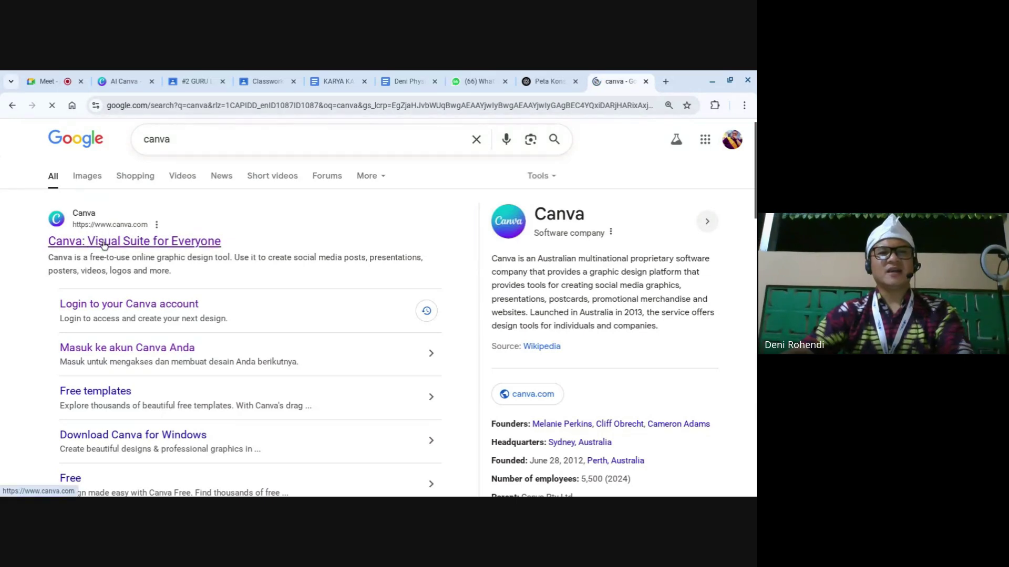
click(105, 244)
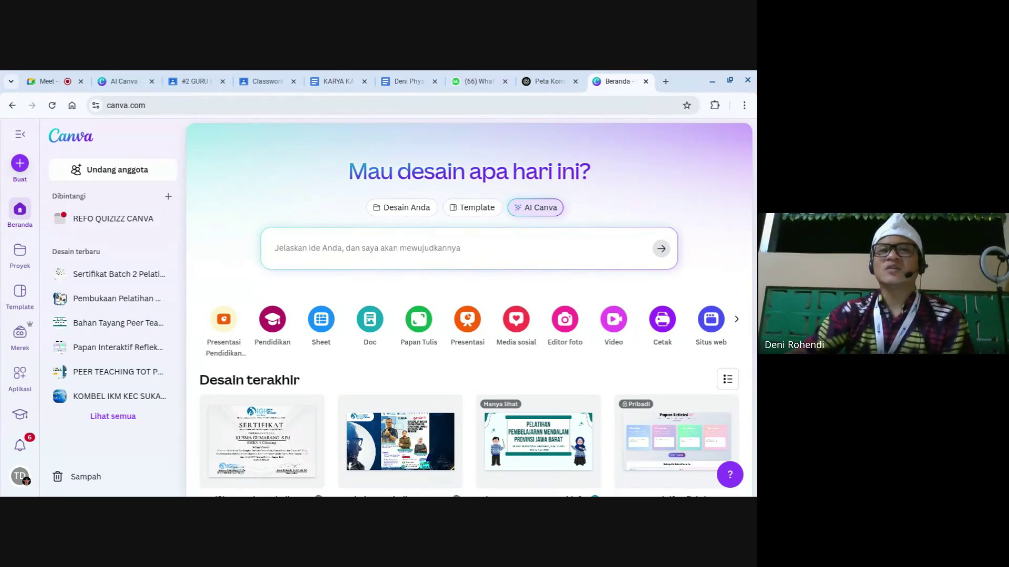
Check the code generation in Canva AI and send "apakah prompt yang saya buat sudah sesuai? berikana rekomendasi" in the Google Meet chat.
click(117, 84)
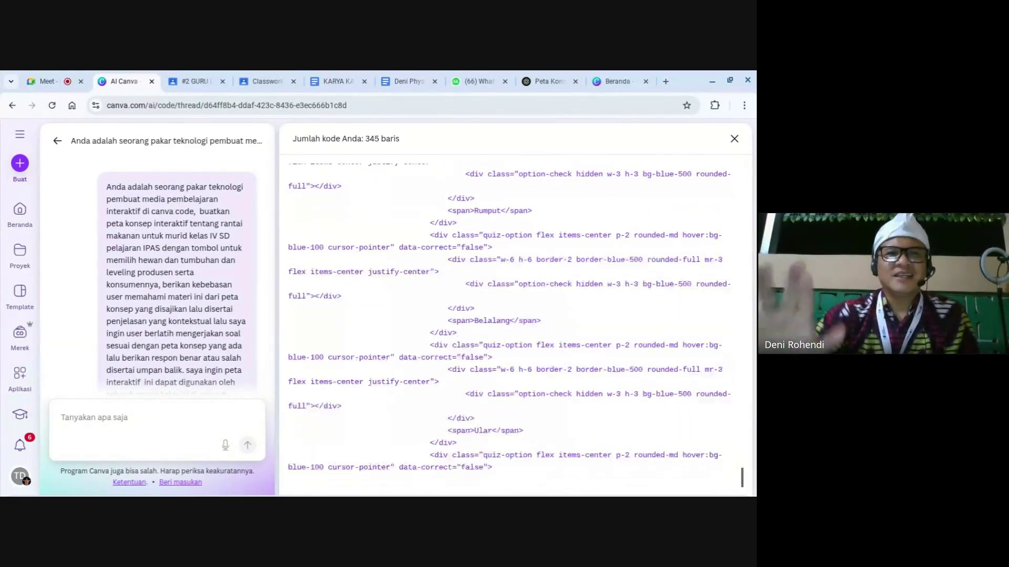
click(55, 76)
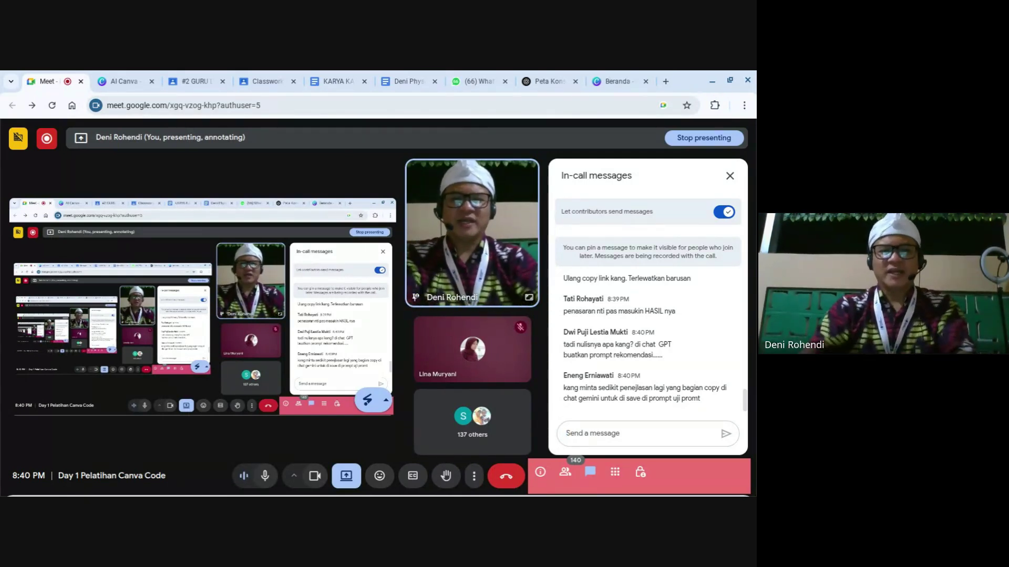
text(apakah)
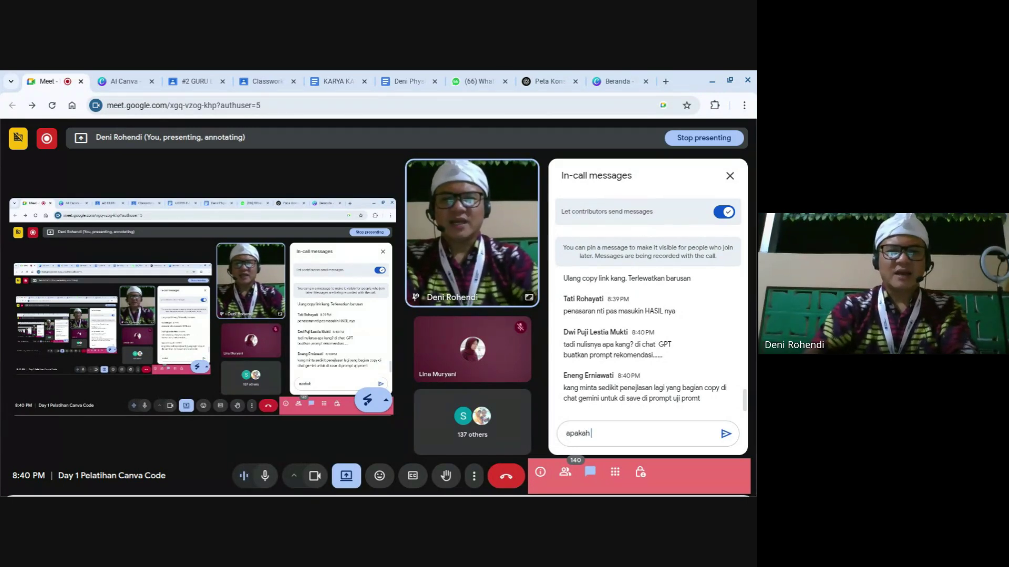
text( prompt yang saya buat sudah)
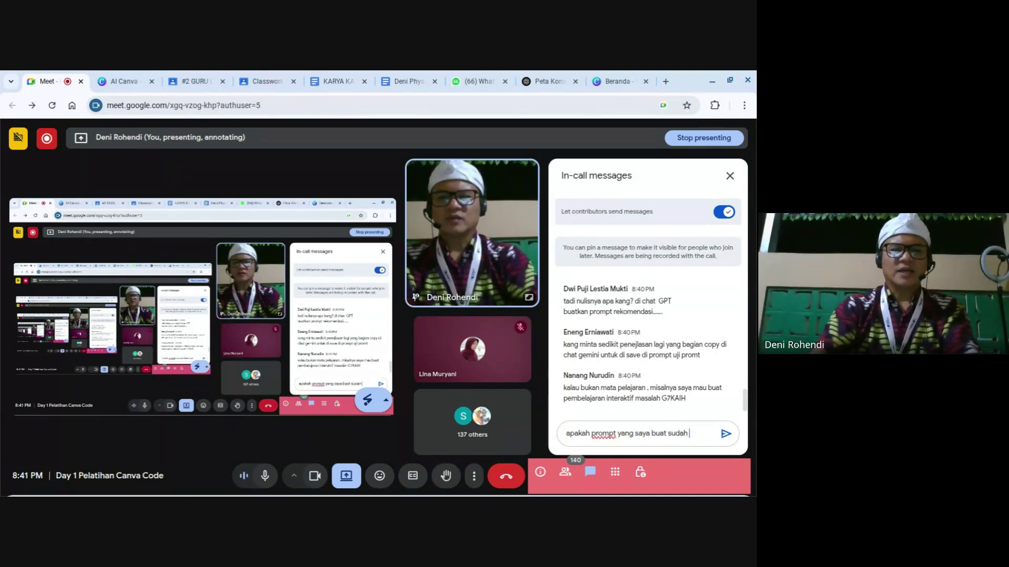
text(sesua)
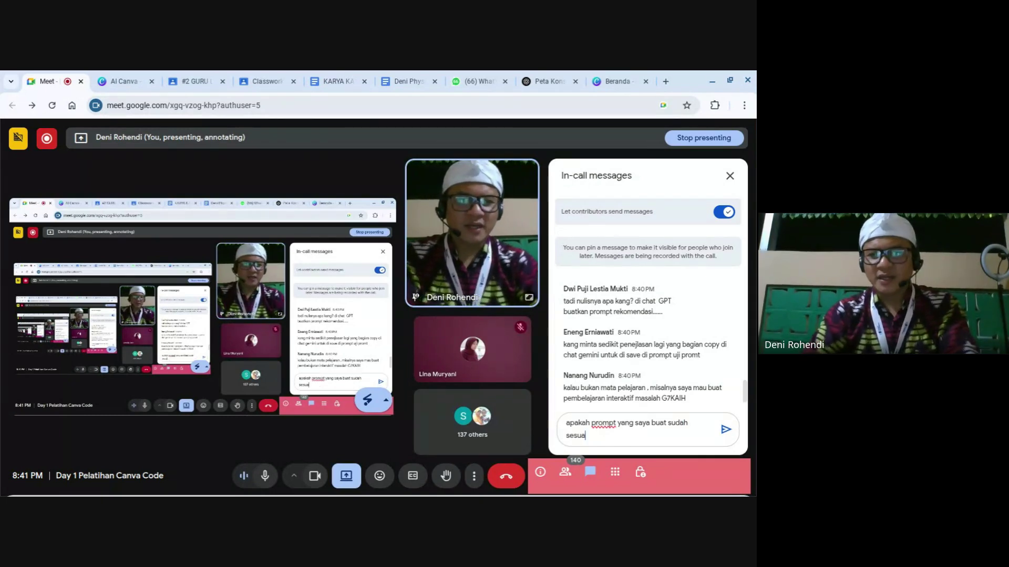
text(i?)
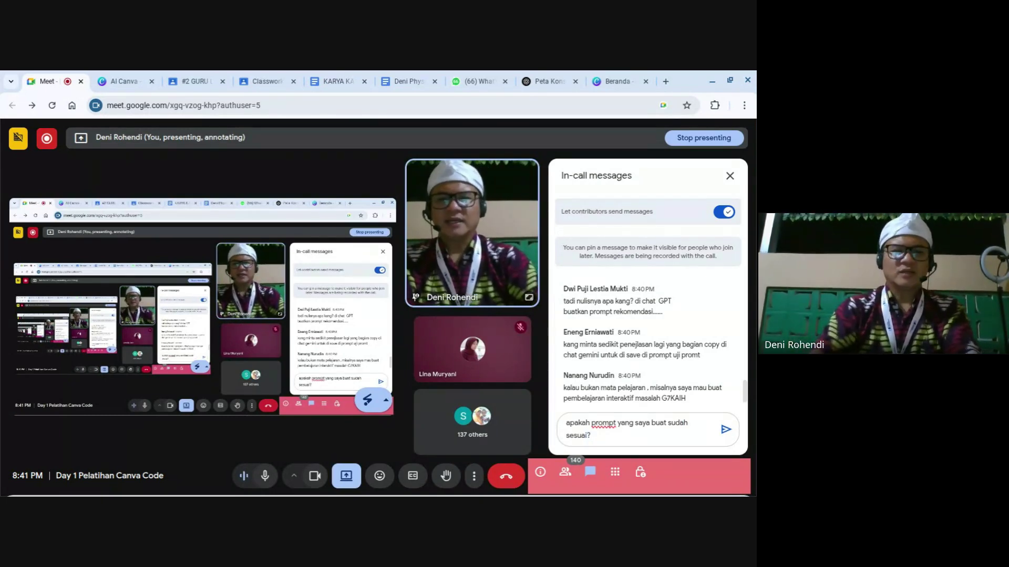
text( b)
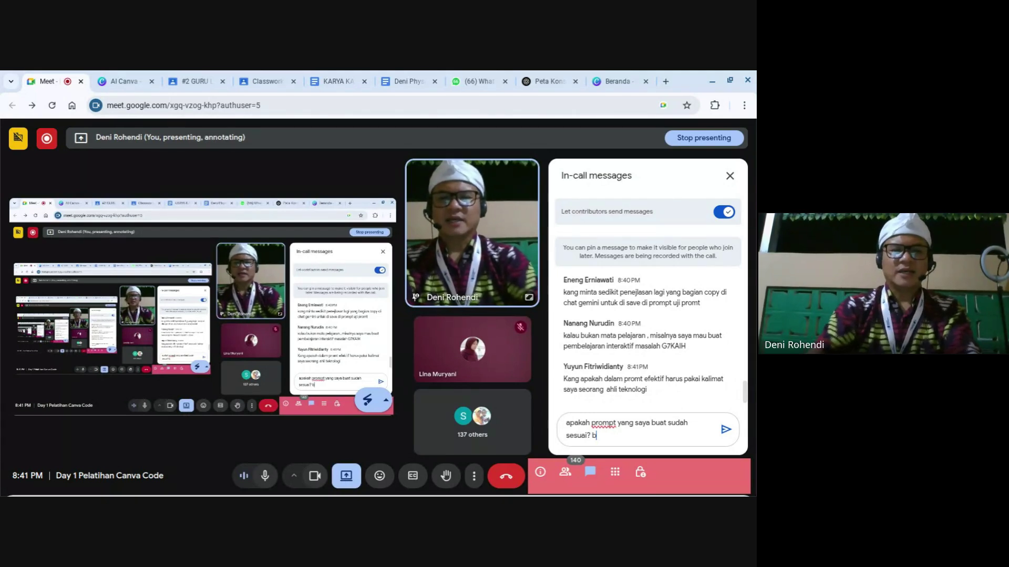
text(erika)
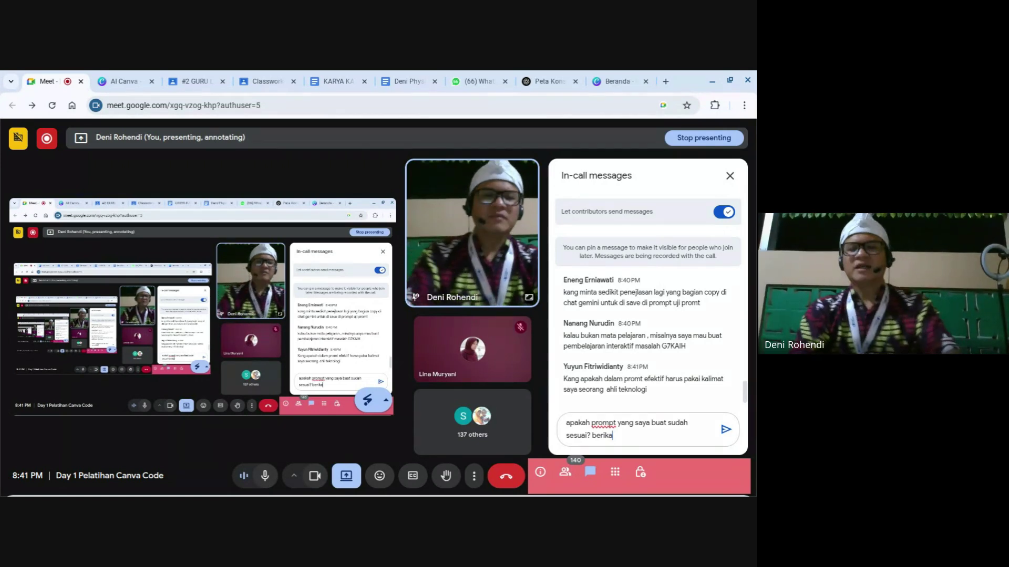
text(na rekomendasi)
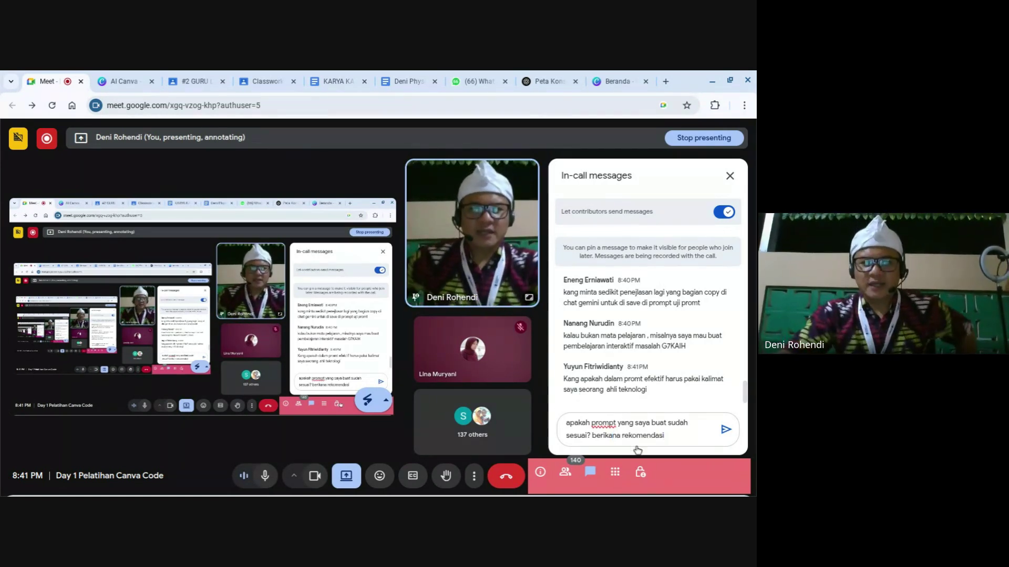
click(725, 431)
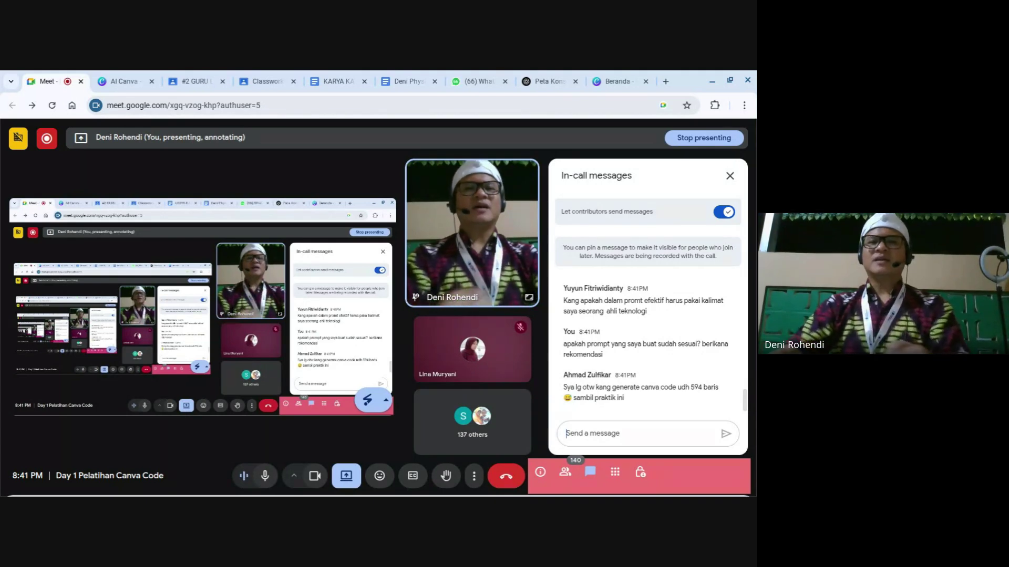
Check the code generation in Canva AI again and read back through the participants' replies in the Google Meet chat.
click(120, 81)
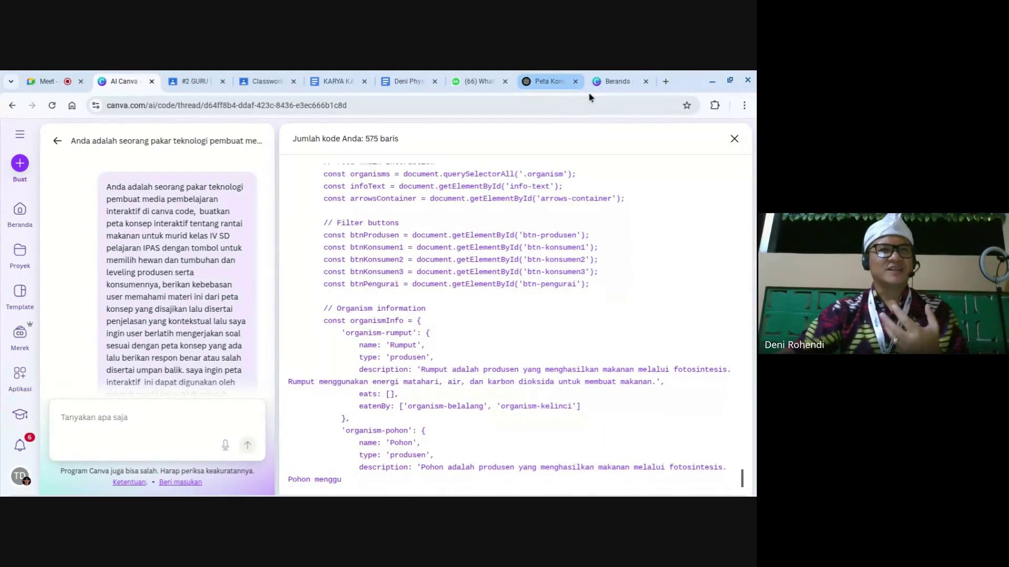
click(52, 78)
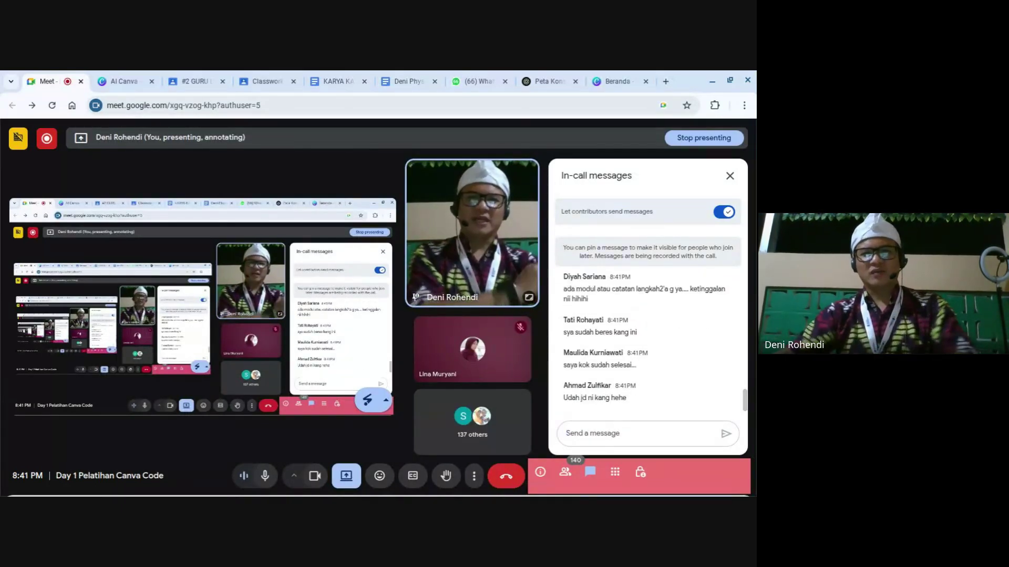
click(636, 429)
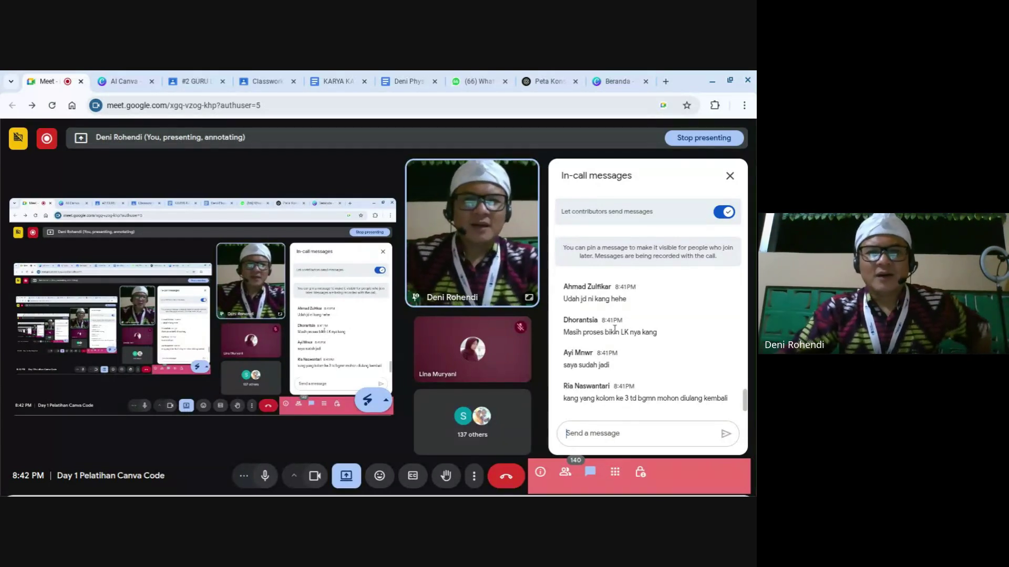
scroll(609, 338, up, 3)
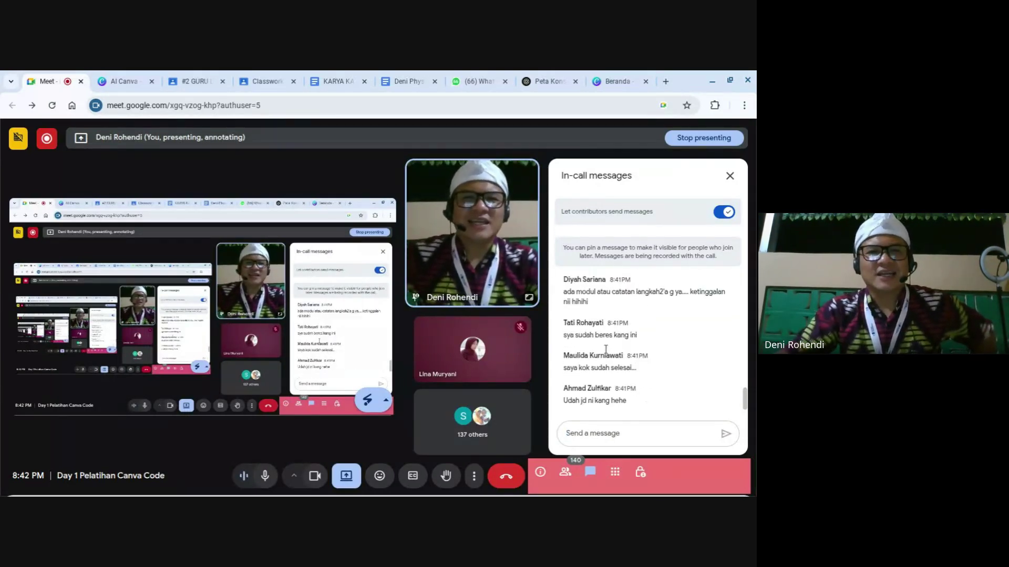
scroll(605, 350, up, 5)
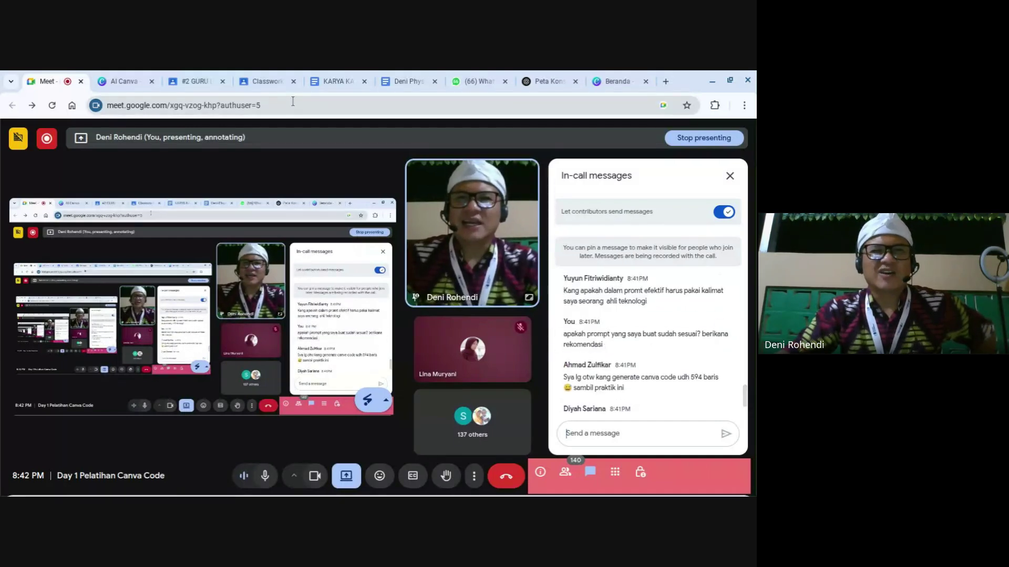
Highlight the effective concept map prompt in the Google Docs worksheet and look at the matching test prompt in ChatGPT.
click(336, 82)
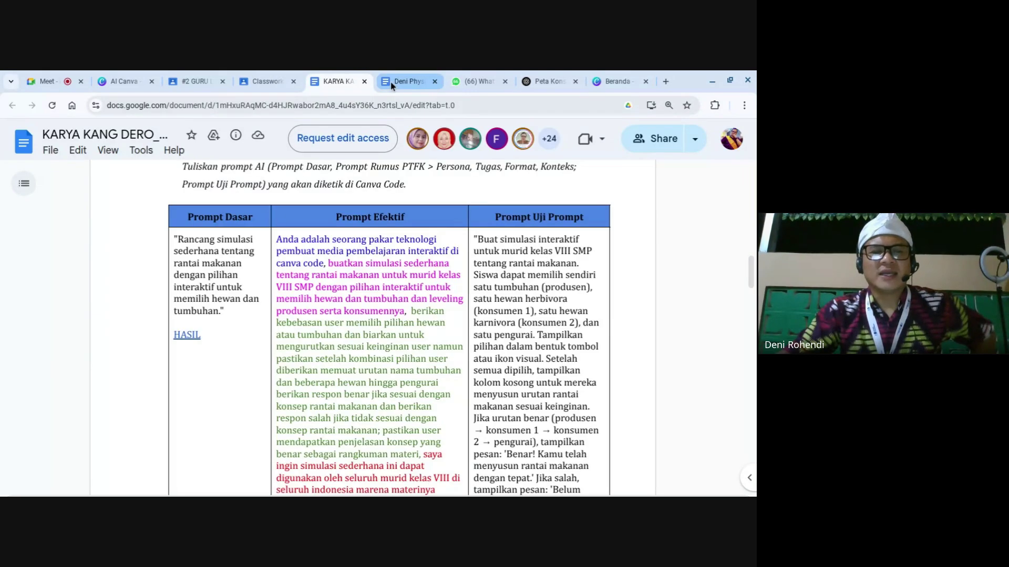
click(391, 83)
scroll(356, 255, up, 10)
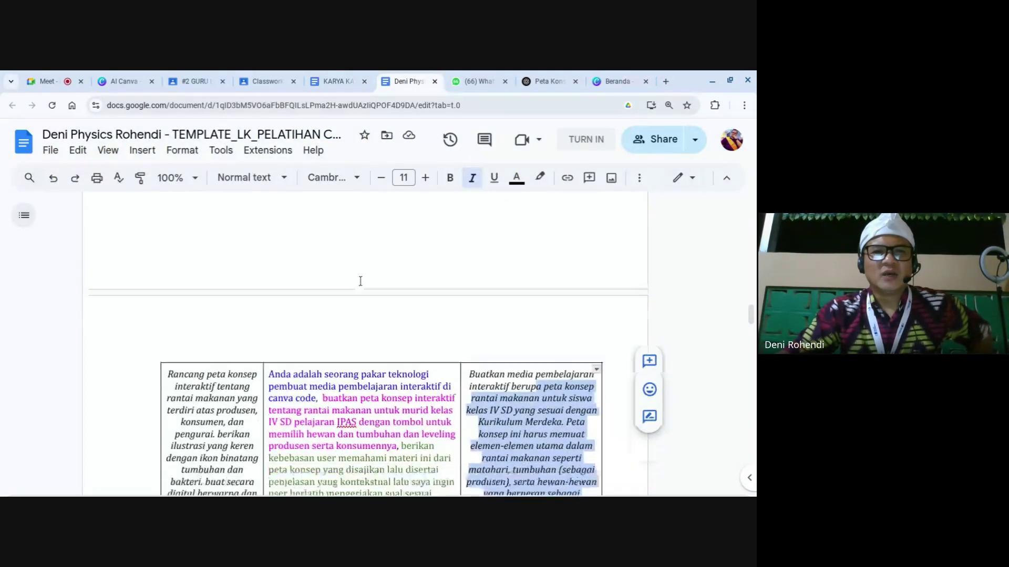
scroll(368, 284, down, 1)
drag(269, 313, 362, 492)
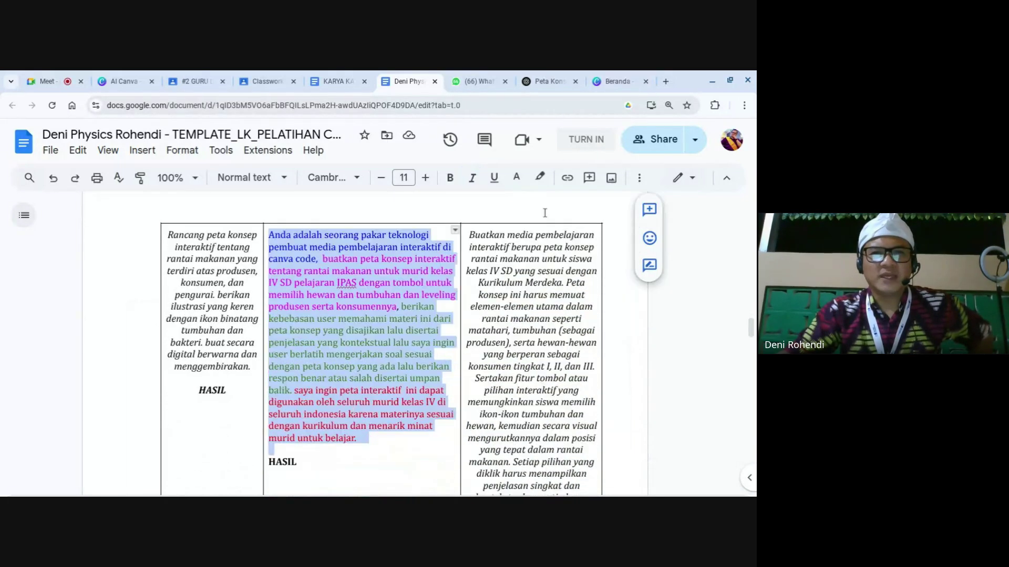
click(542, 88)
click(397, 231)
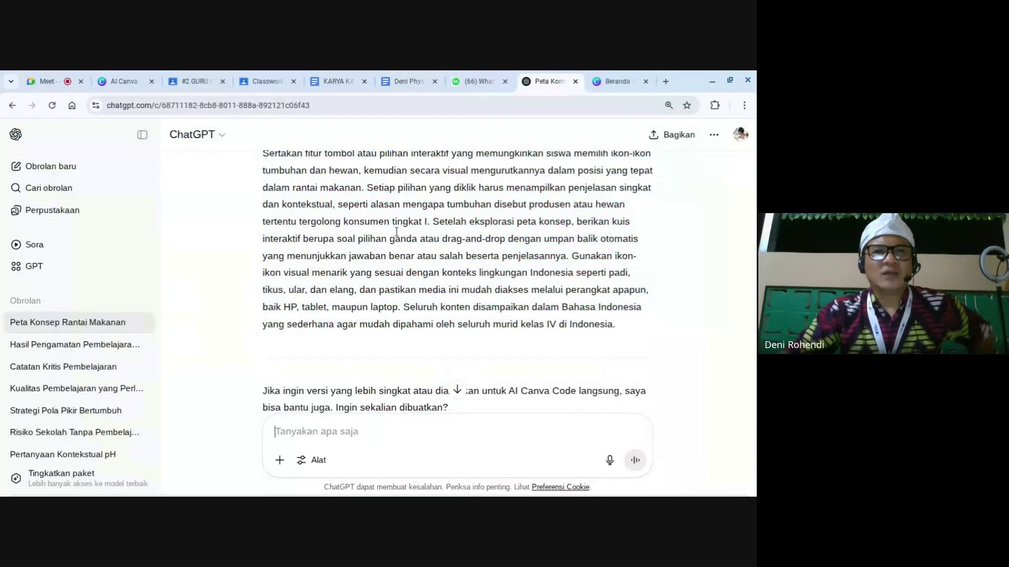
Return to the Google Meet call, read the newest messages and highlight the participant's message about filling in HASIL.
click(47, 81)
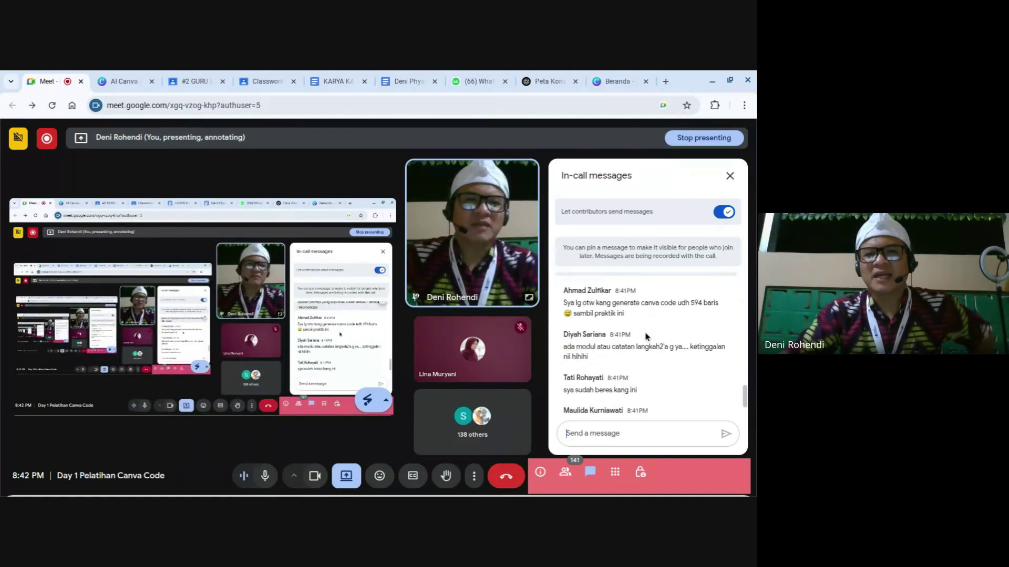
scroll(645, 337, down, 5)
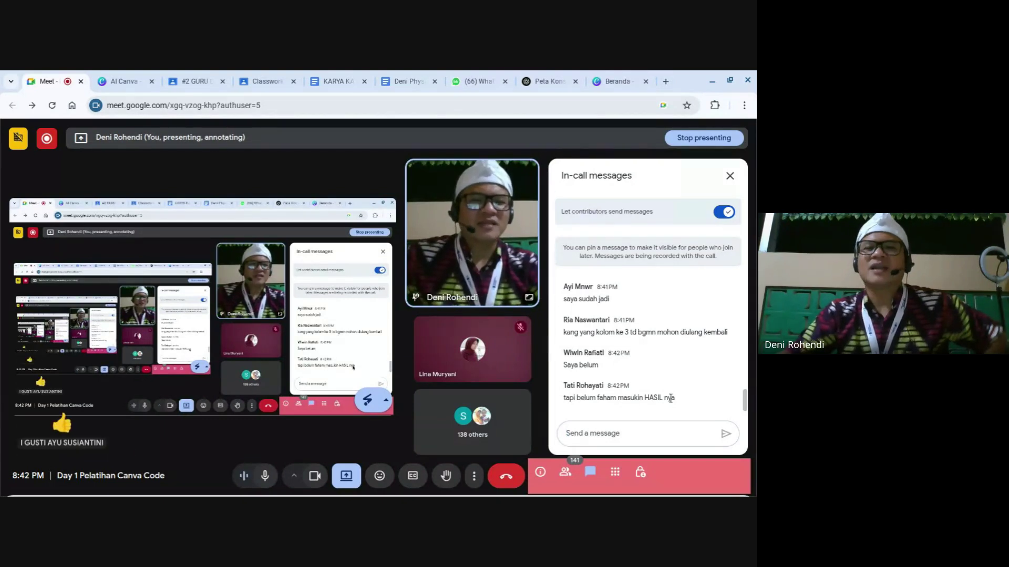
drag(564, 398, 675, 398)
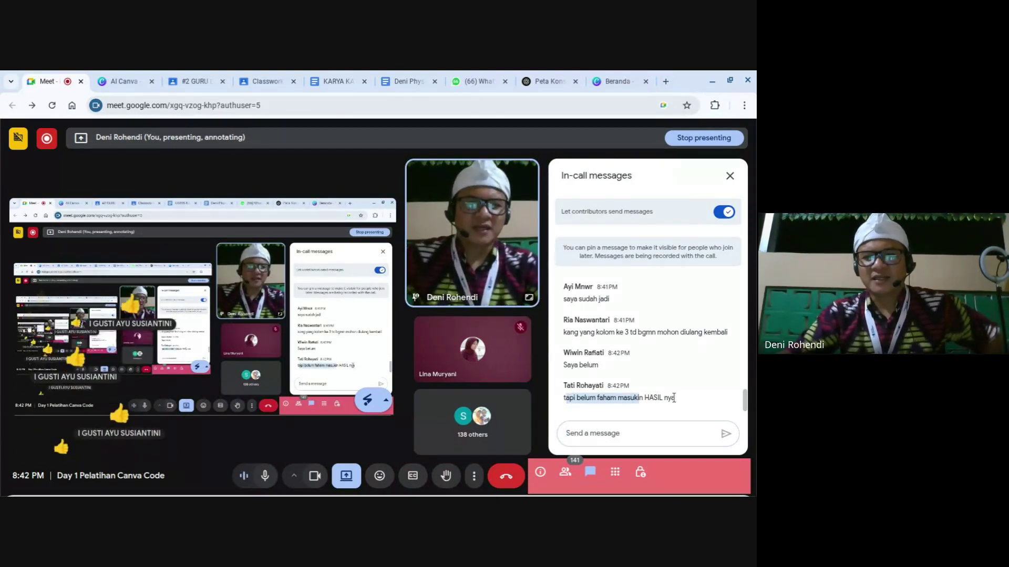
click(676, 400)
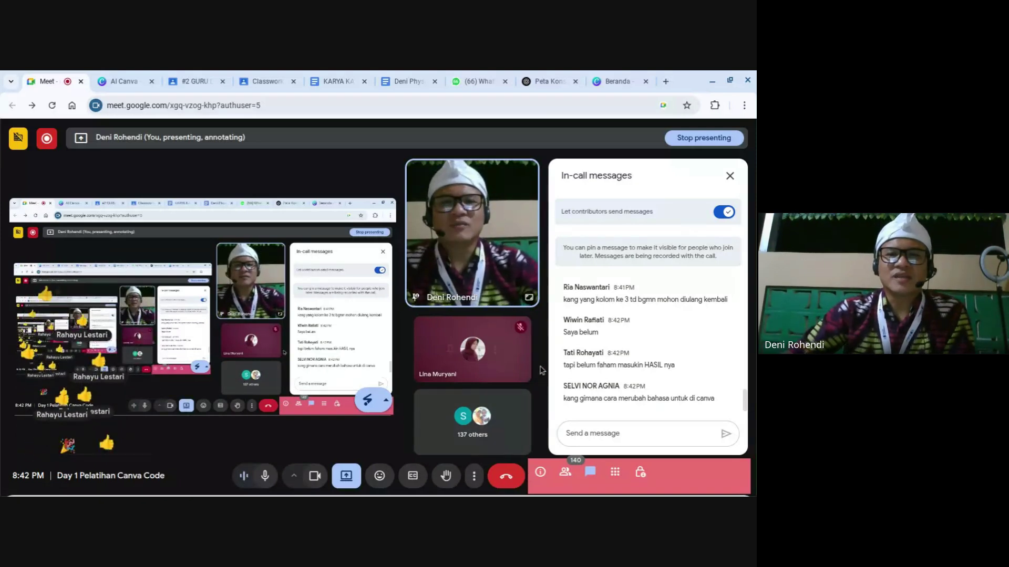
mouse_move(312, 75)
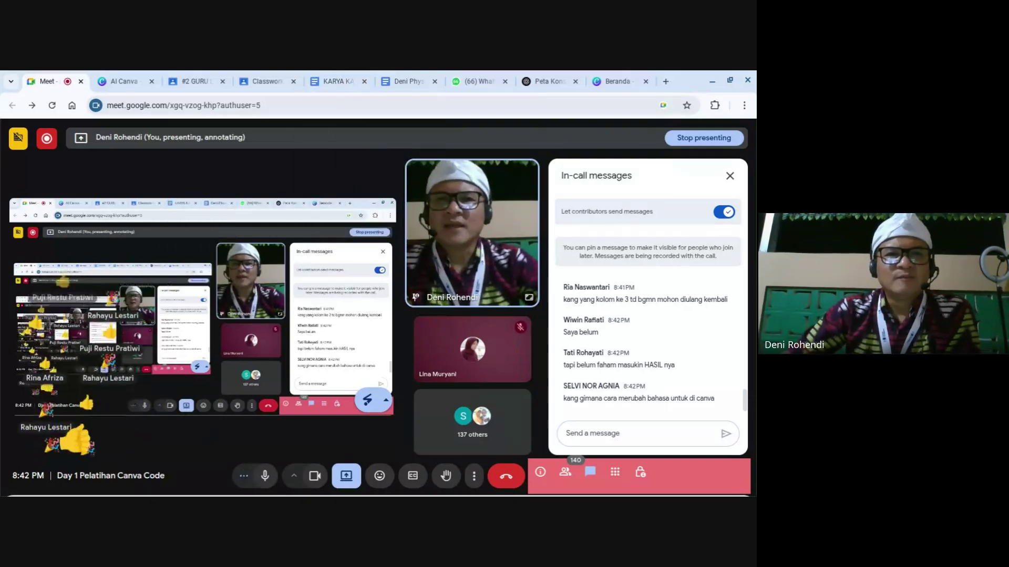
Switch to Canva AI and look through the generated food-chain concept map, including the Rumput organism and its information box.
click(121, 81)
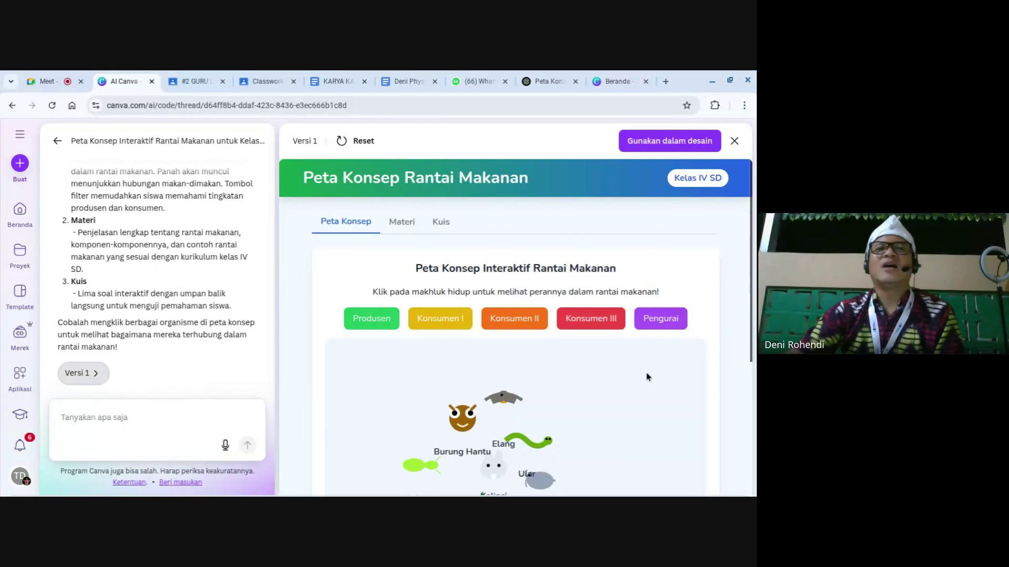
scroll(602, 413, down, 3)
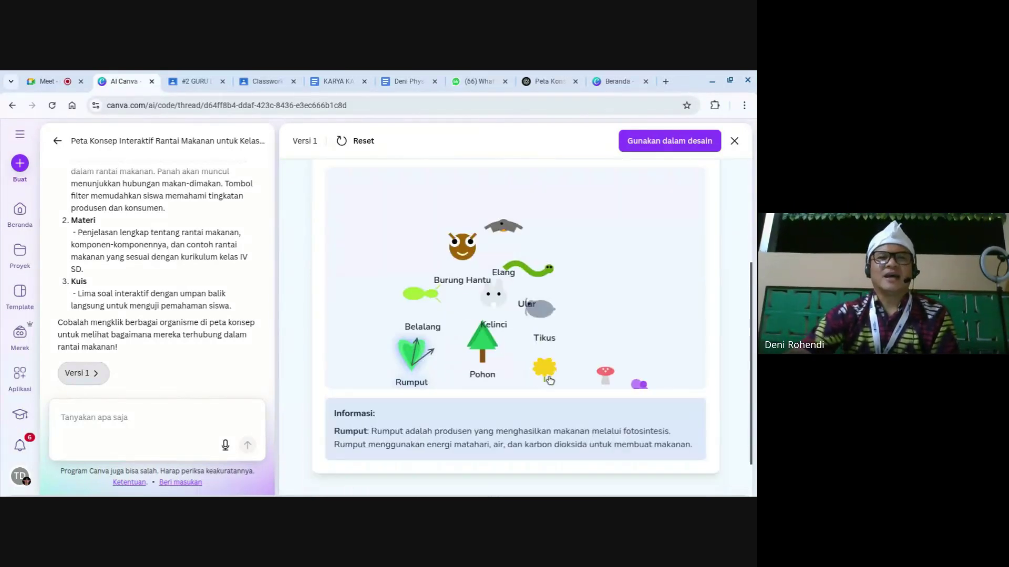
scroll(549, 380, down, 1)
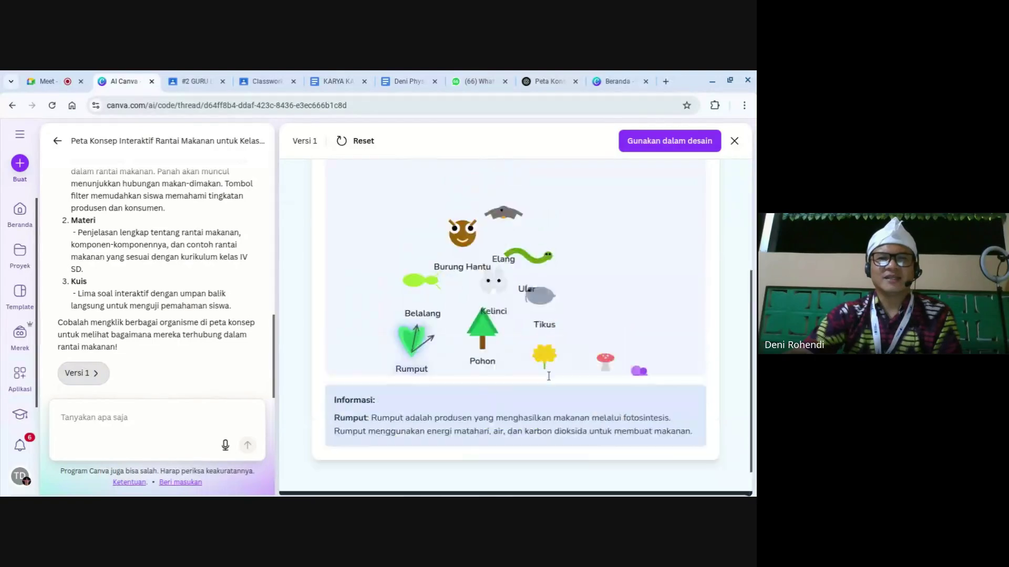
scroll(548, 376, up, 5)
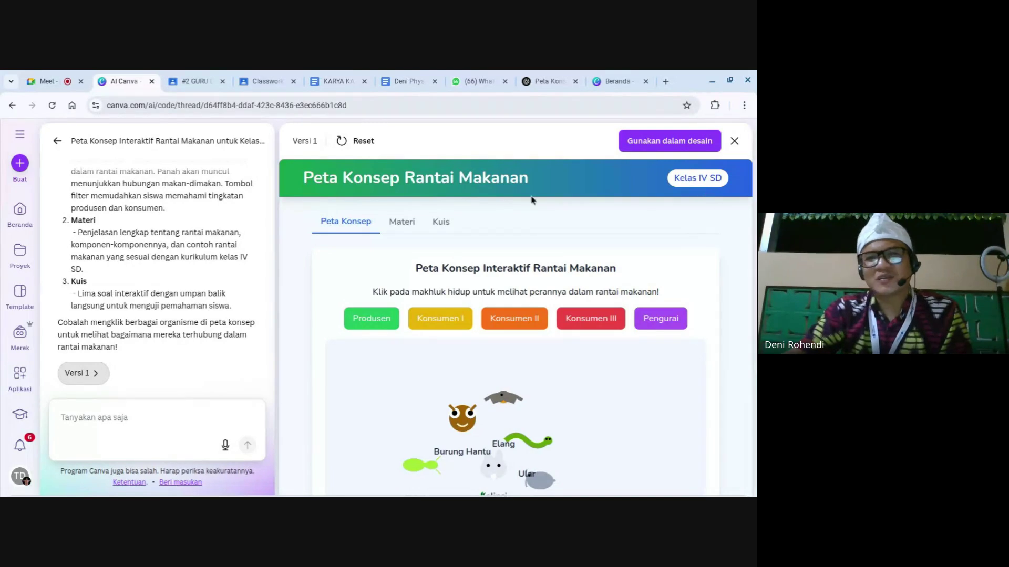
Open the Materi section of the generated app and read through its explanations, components and food-chain examples.
click(386, 229)
scroll(489, 351, down, 6)
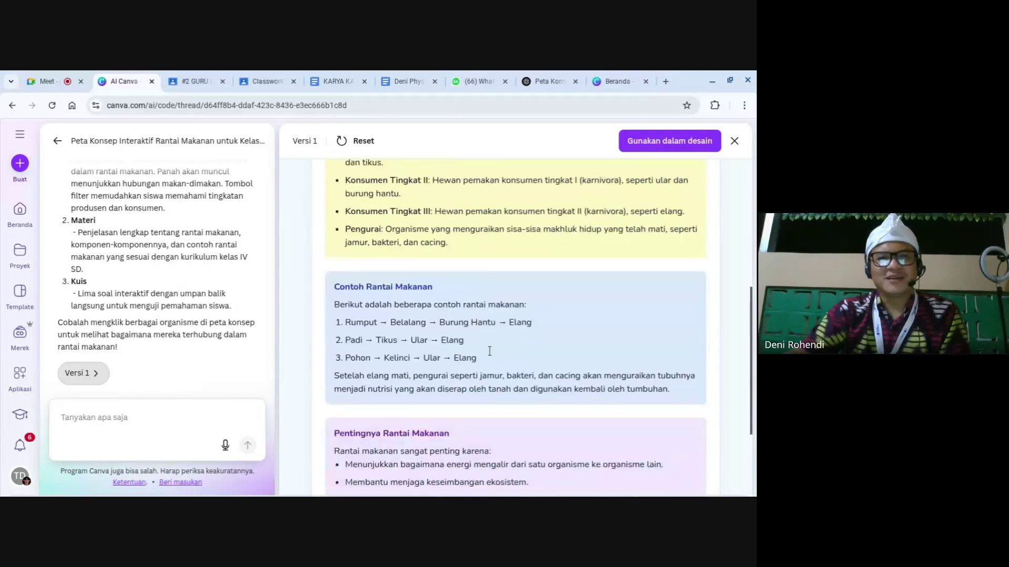
scroll(489, 351, down, 4)
scroll(491, 353, up, 7)
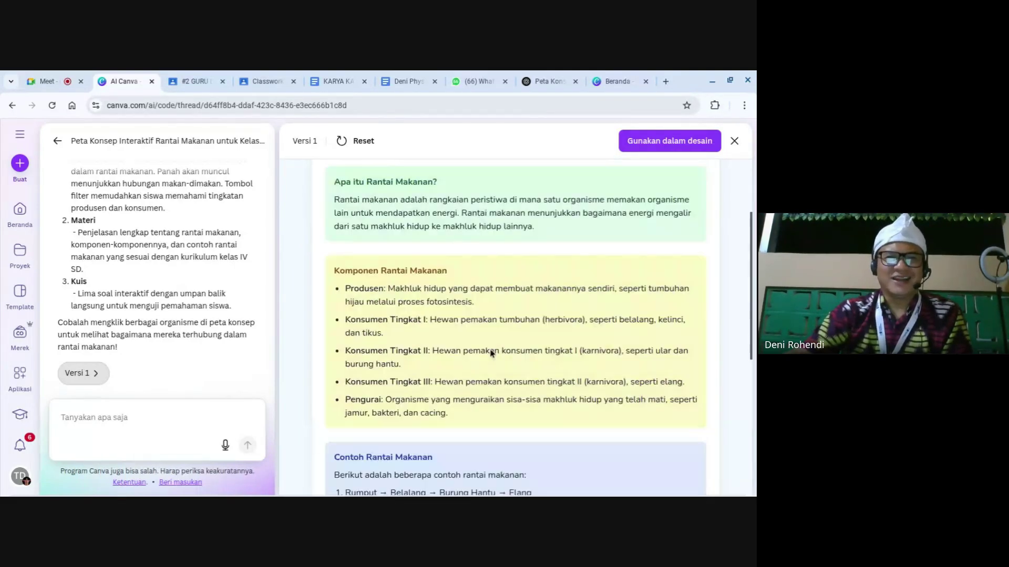
scroll(492, 353, up, 3)
Test the Kuis section by answering question 1 with Rumput and question 2 with Elang → Ular → Tikus → Padi.
click(441, 223)
scroll(457, 315, down, 2)
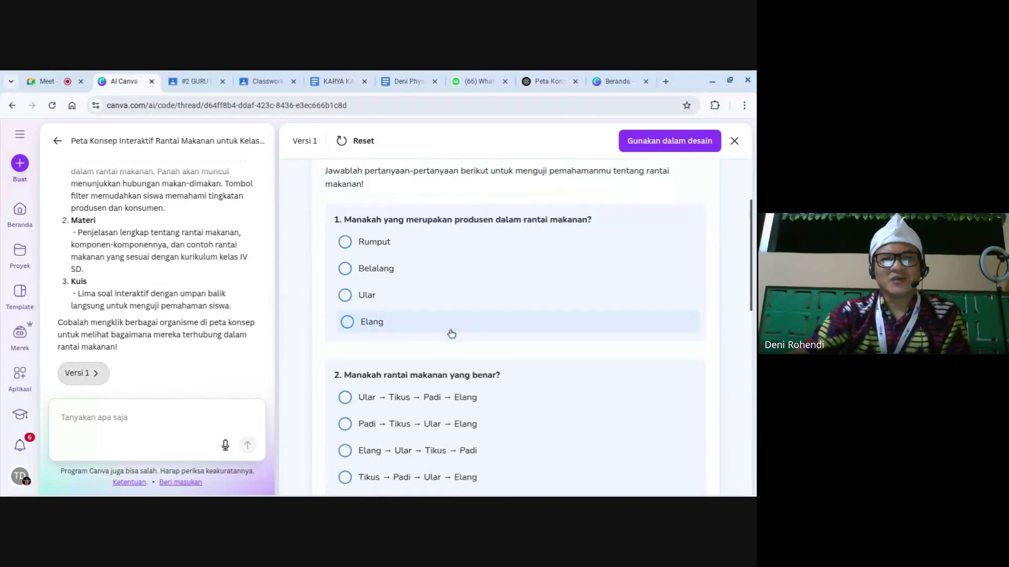
click(346, 241)
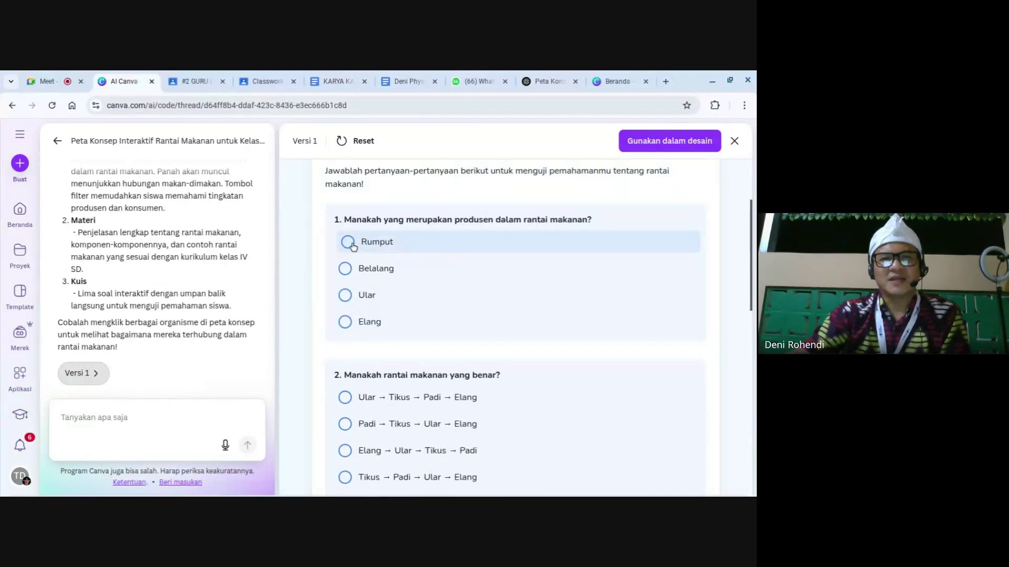
scroll(397, 273, down, 2)
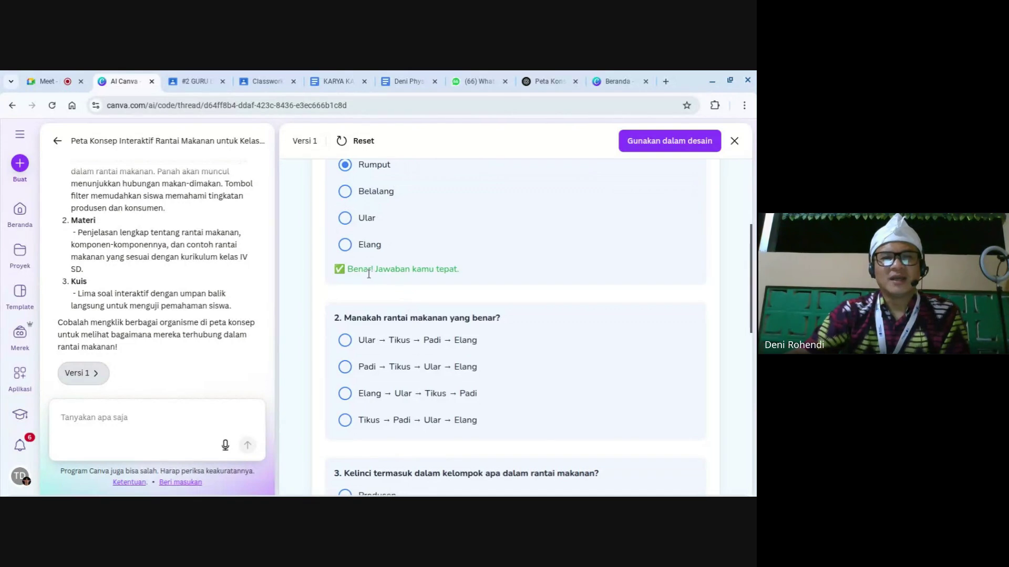
scroll(410, 286, down, 1)
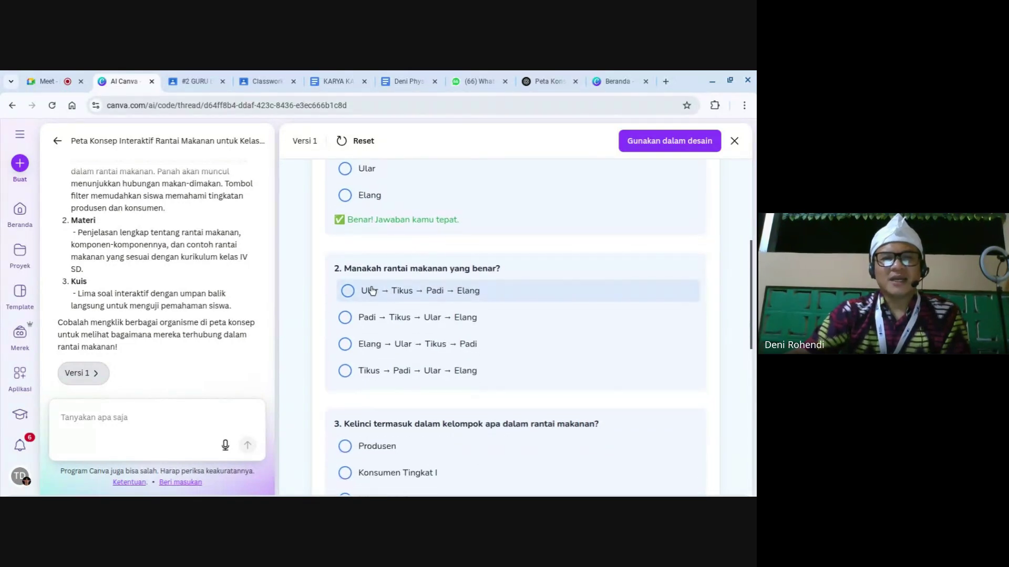
click(421, 344)
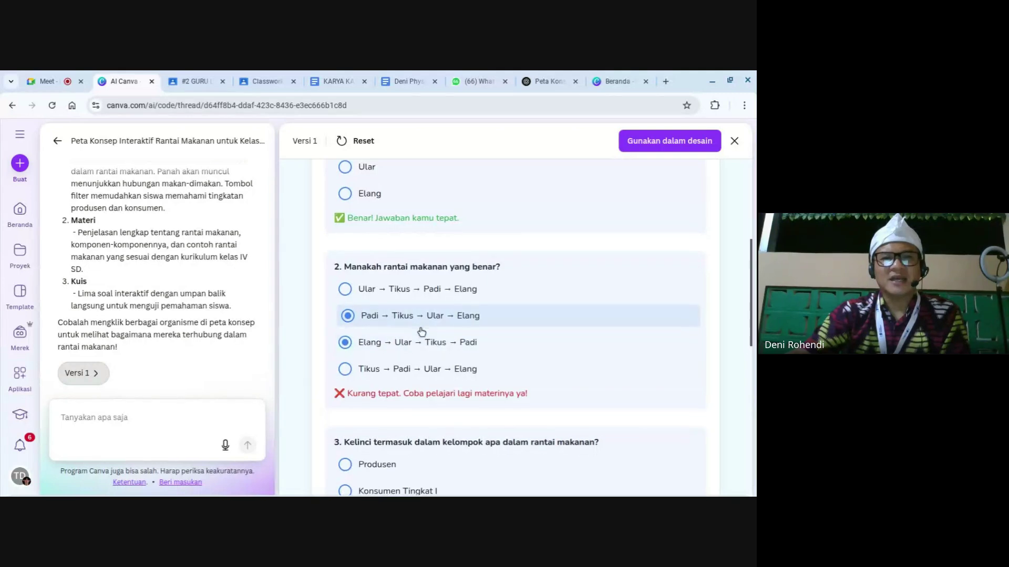
Answer quiz question 3 with Konsumen Tingkat I and look through the remaining quiz questions.
scroll(403, 339, down, 2)
scroll(409, 318, down, 1)
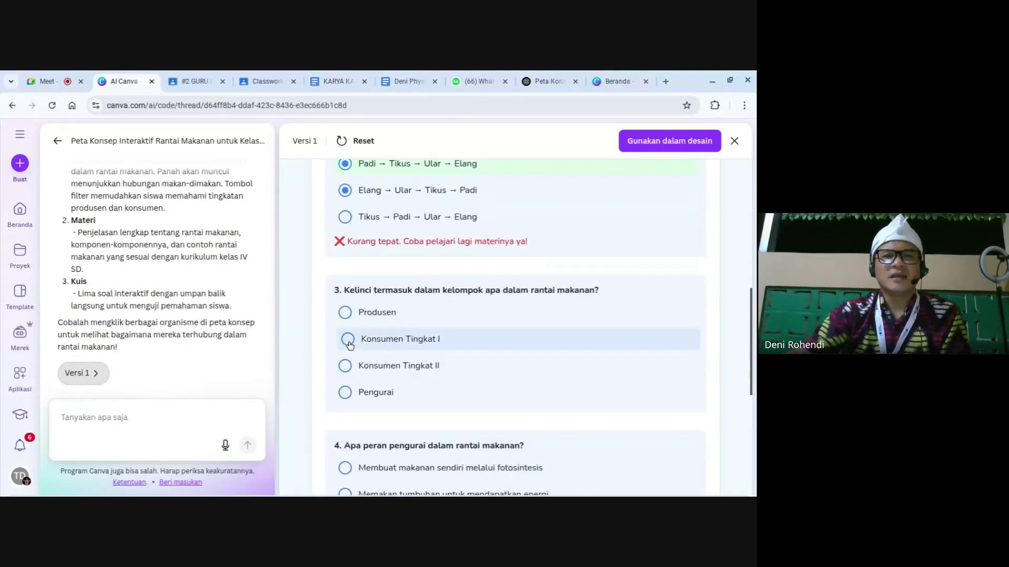
click(348, 342)
scroll(397, 345, down, 5)
click(415, 344)
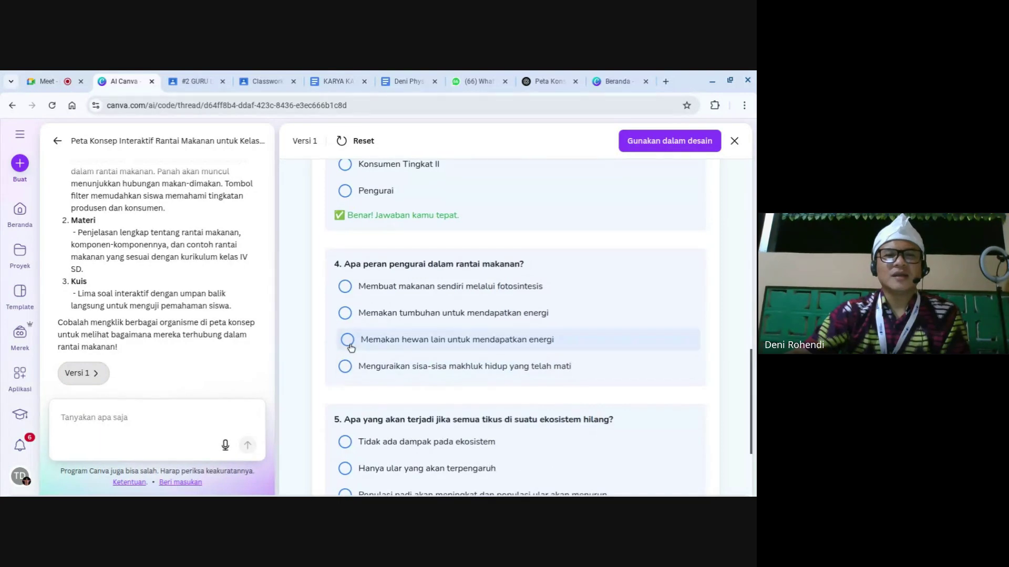
scroll(418, 342, down, 1)
scroll(418, 342, down, 3)
scroll(447, 343, up, 15)
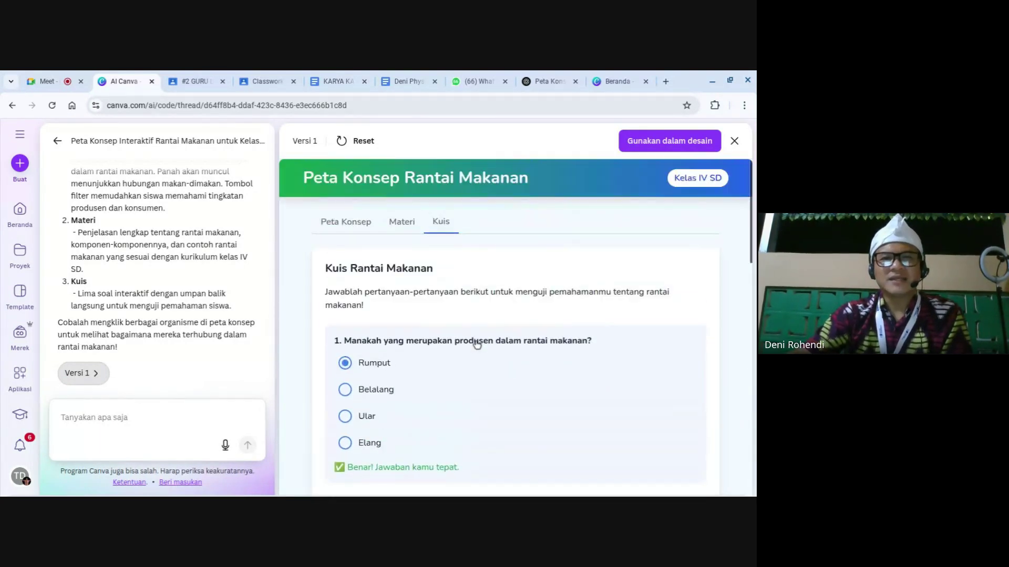
Return to the Peta Konsep section and test the Konsumen III filter and the Kelinci, Tikus and Burung Hantu organisms.
click(347, 223)
scroll(363, 247, down, 1)
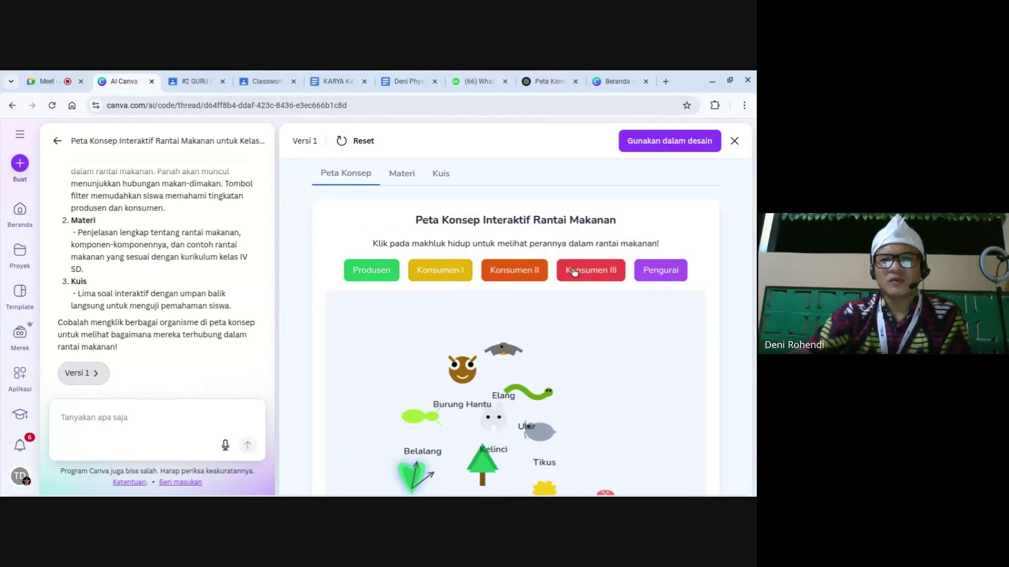
click(609, 274)
scroll(604, 300, down, 3)
click(493, 256)
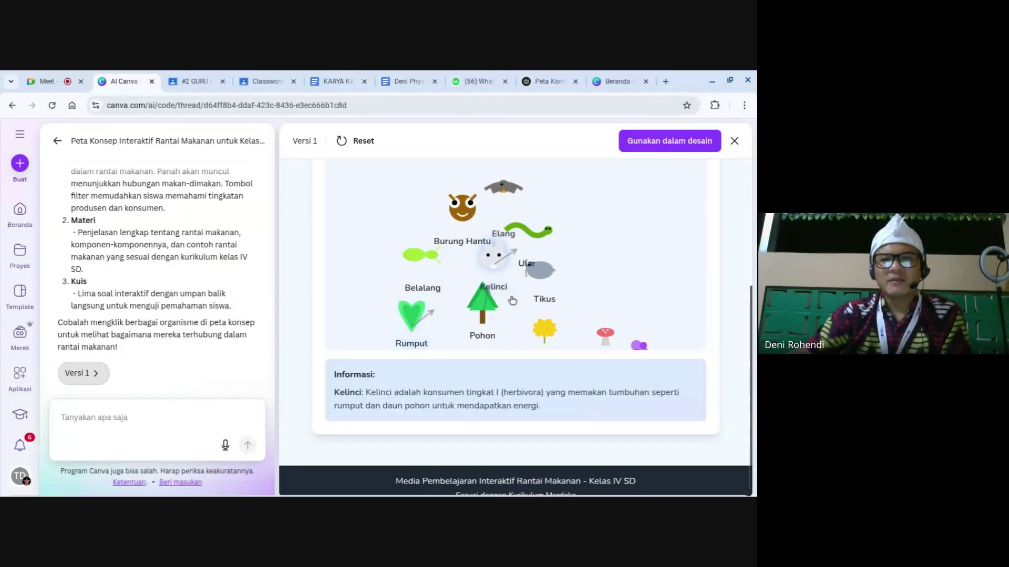
click(536, 273)
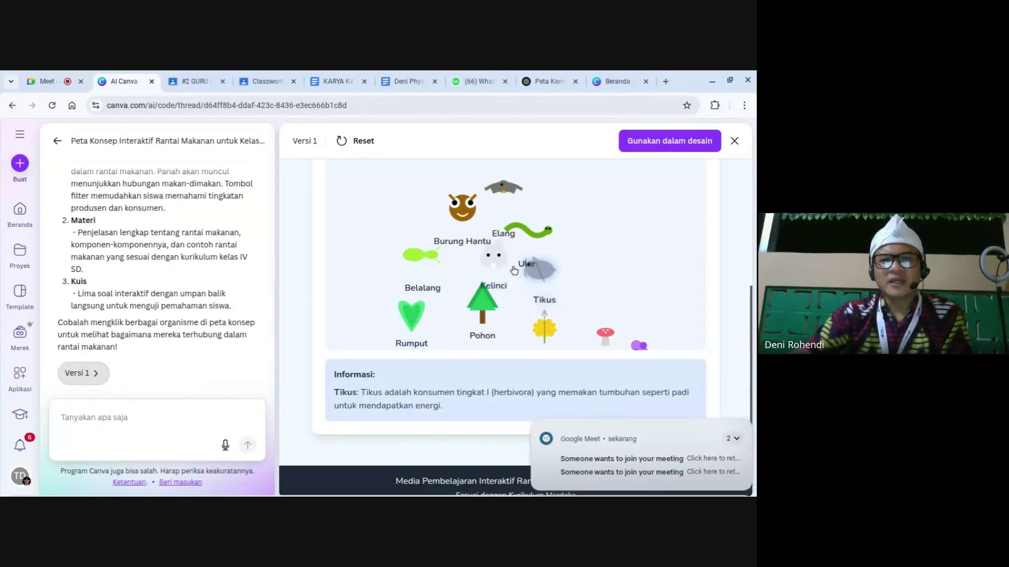
click(495, 229)
click(463, 207)
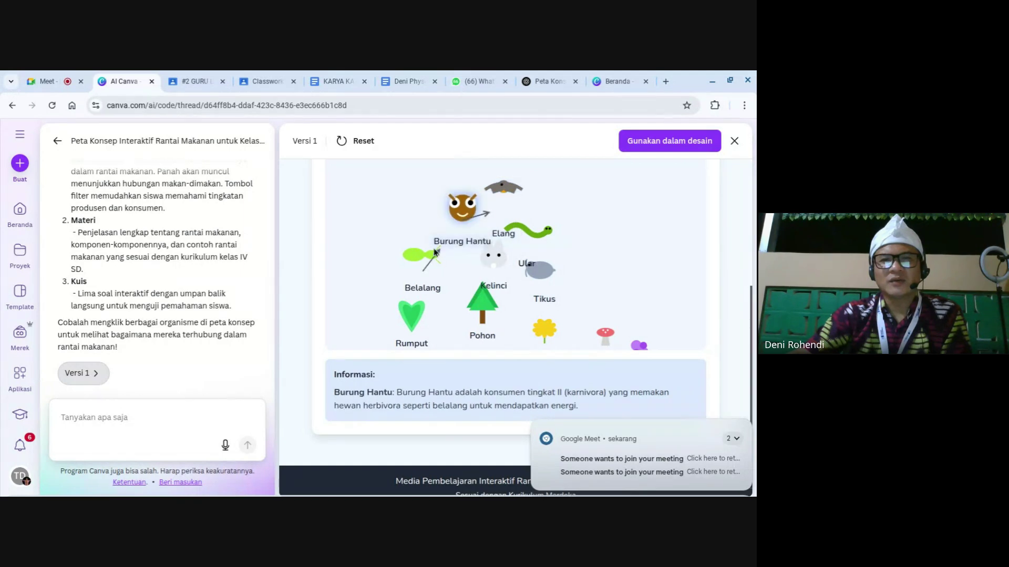
Examine the information and arrows for the Rumput, Pohon, Elang and Tikus organisms in the concept map.
click(428, 303)
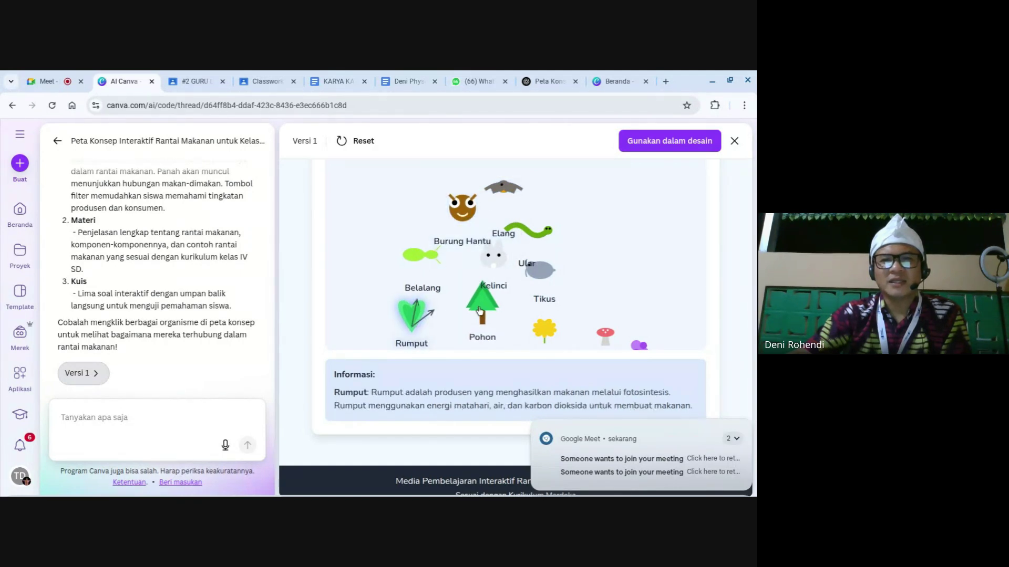
click(482, 305)
click(422, 319)
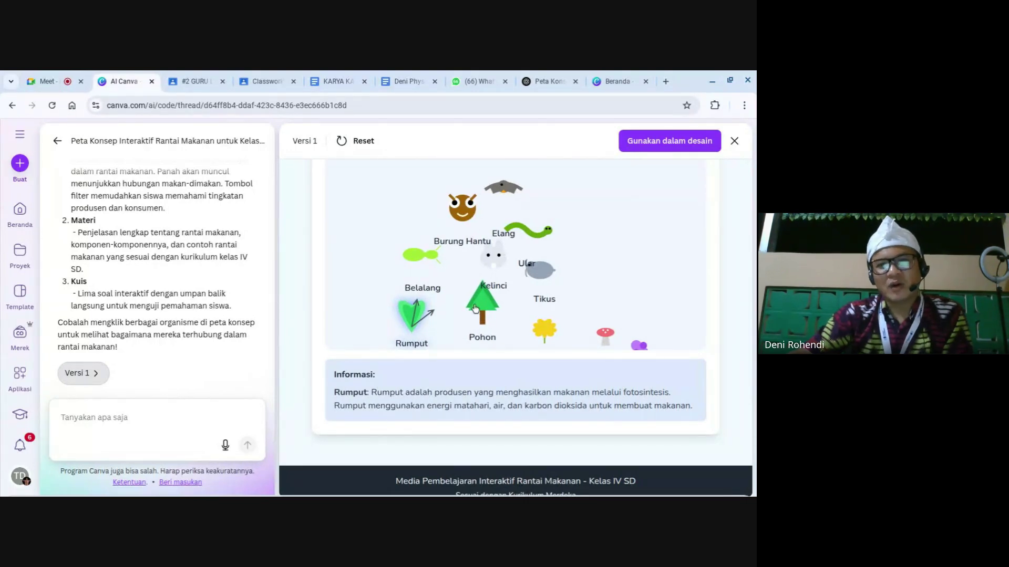
click(462, 207)
click(528, 238)
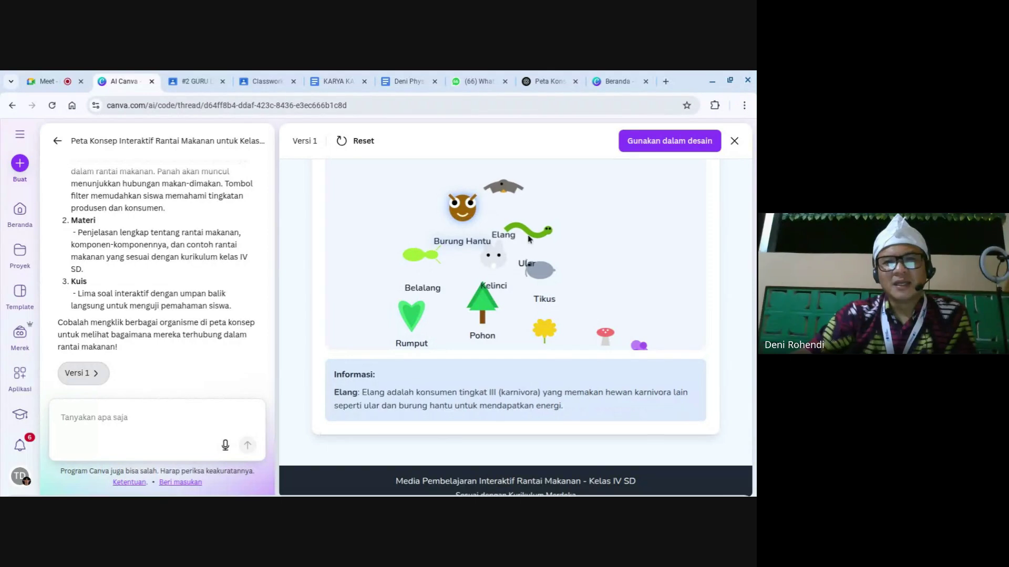
click(539, 269)
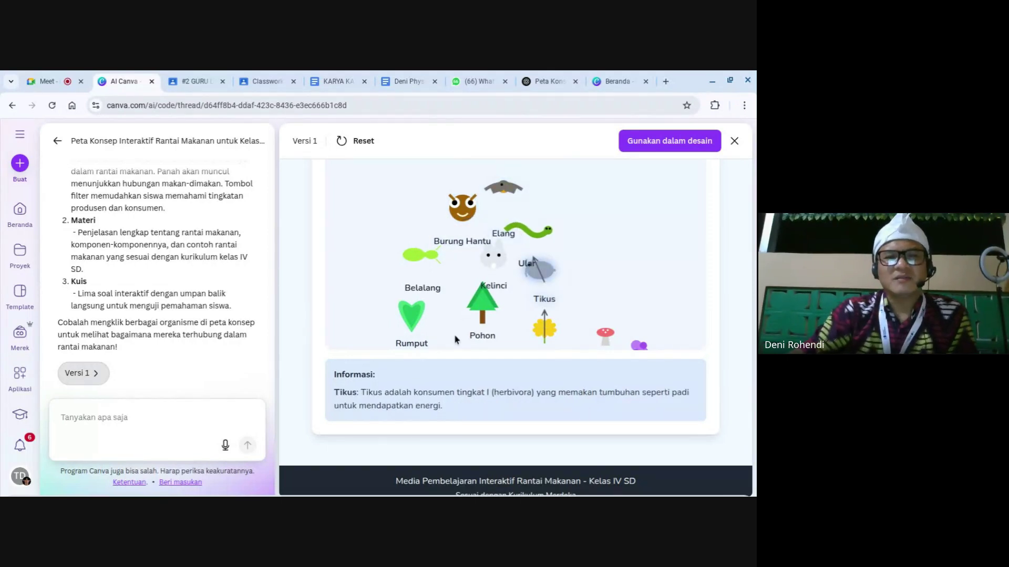
click(121, 415)
text(hghghghghghghhfgfhhgjghhhgjghjhhhjh)
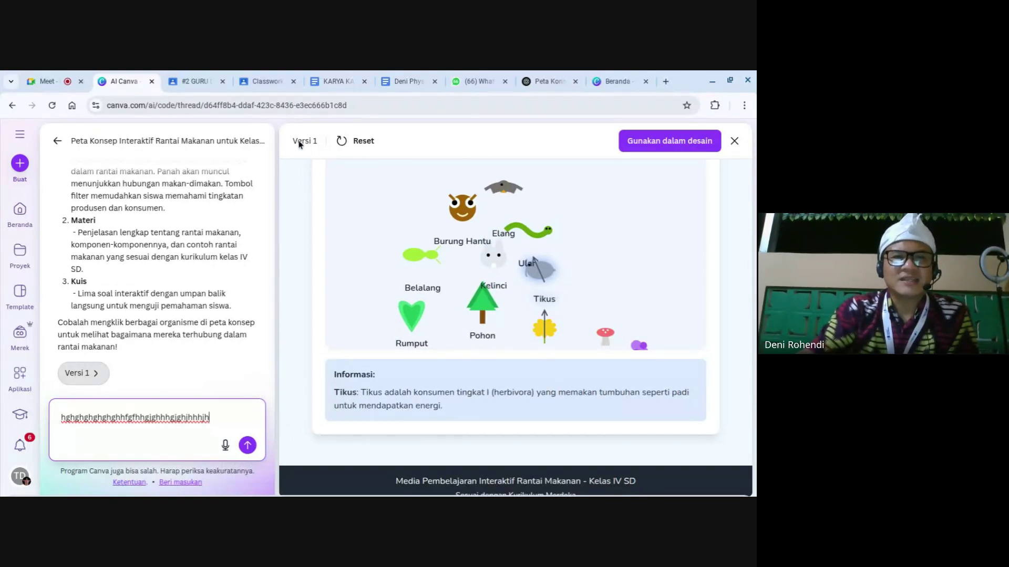
double_click(165, 417)
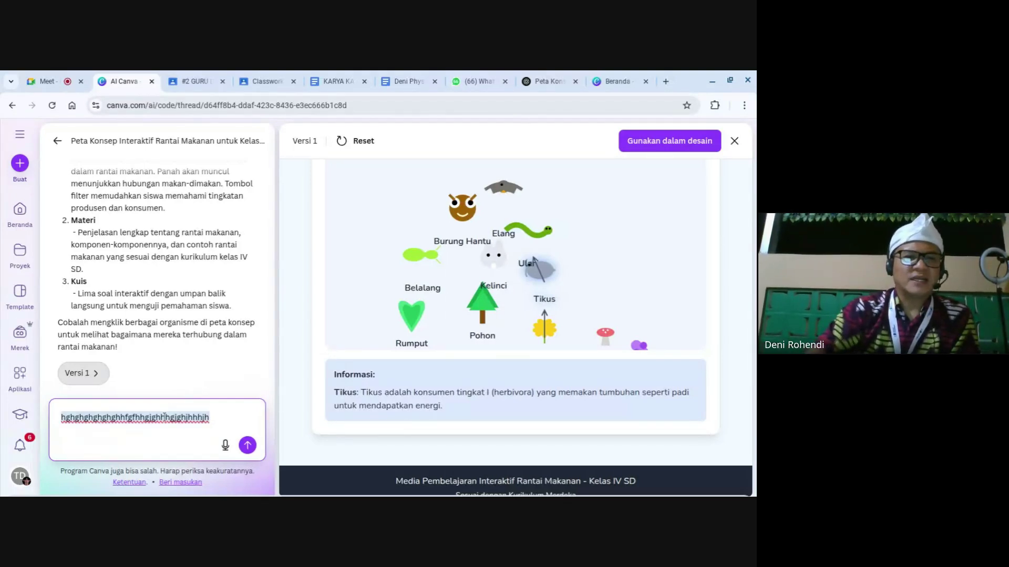
key(BackSpace)
Check the newest Google Meet chat messages, then return to Canva AI and use the concept map in a Situs Web design.
scroll(471, 312, up, 4)
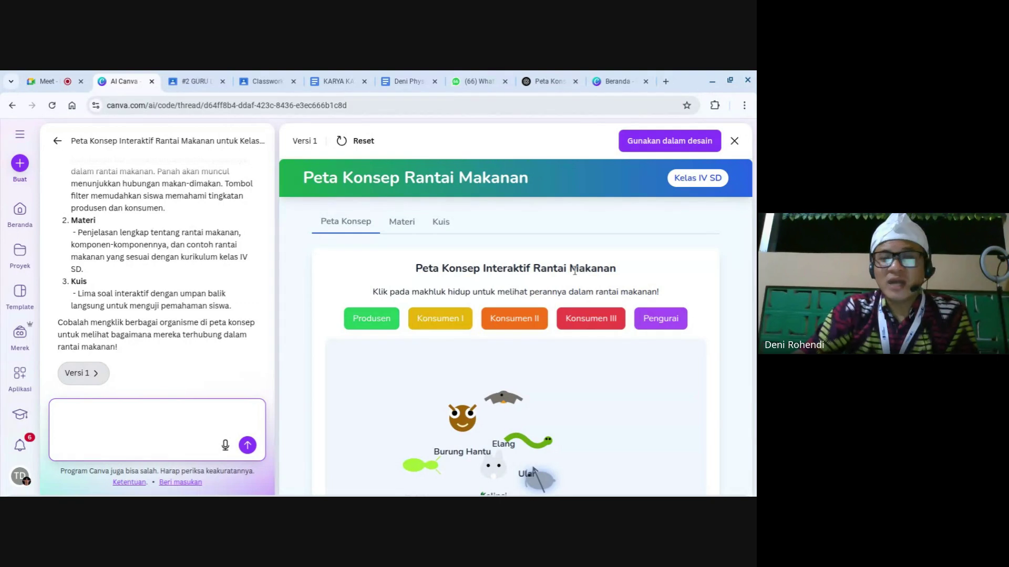
click(68, 84)
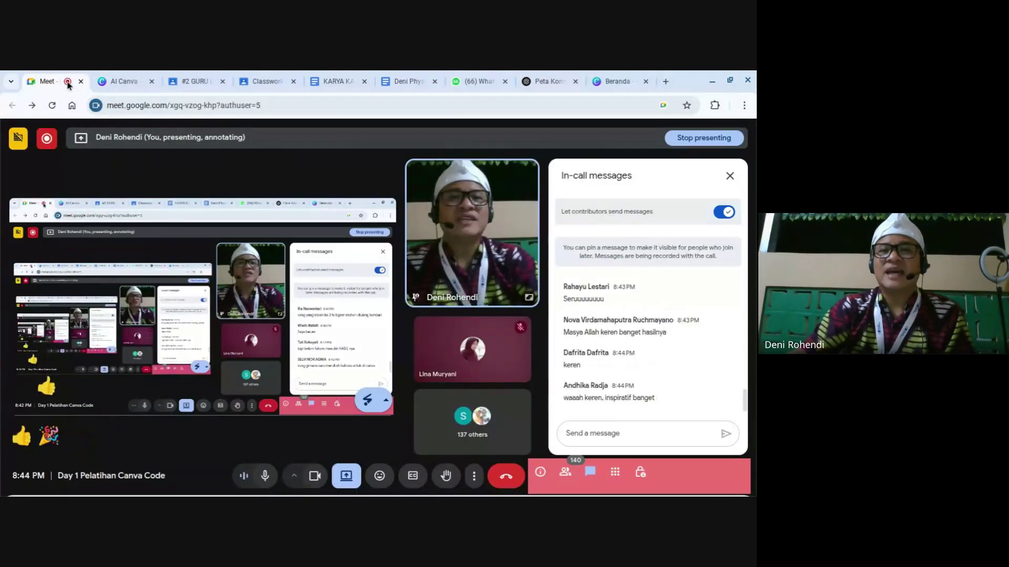
click(121, 81)
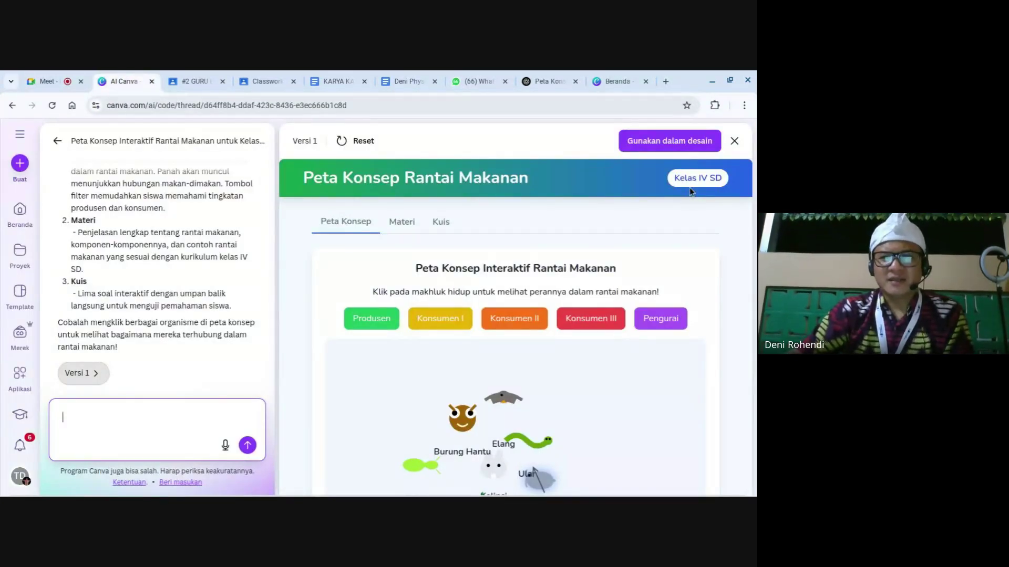
click(664, 144)
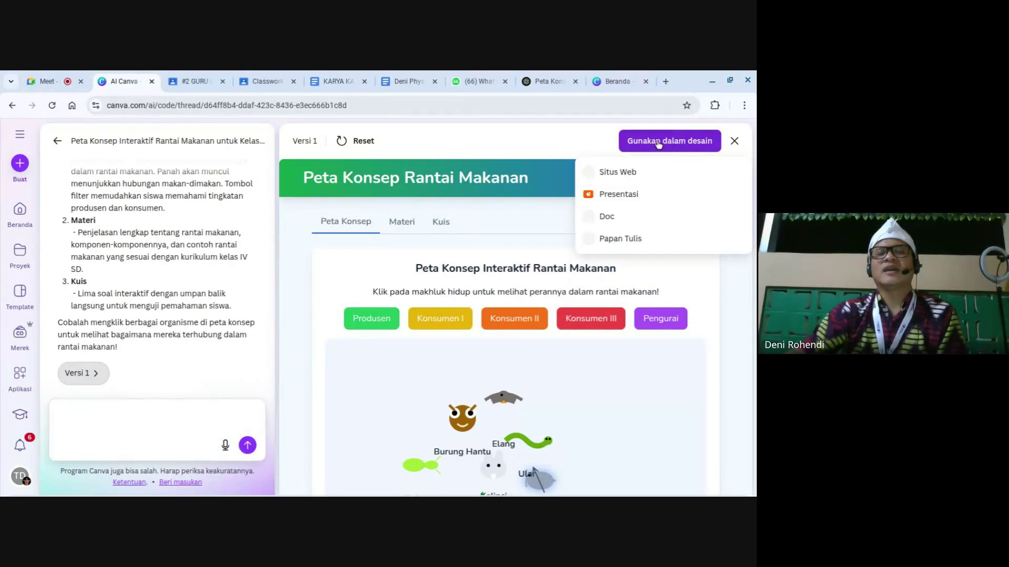
click(623, 177)
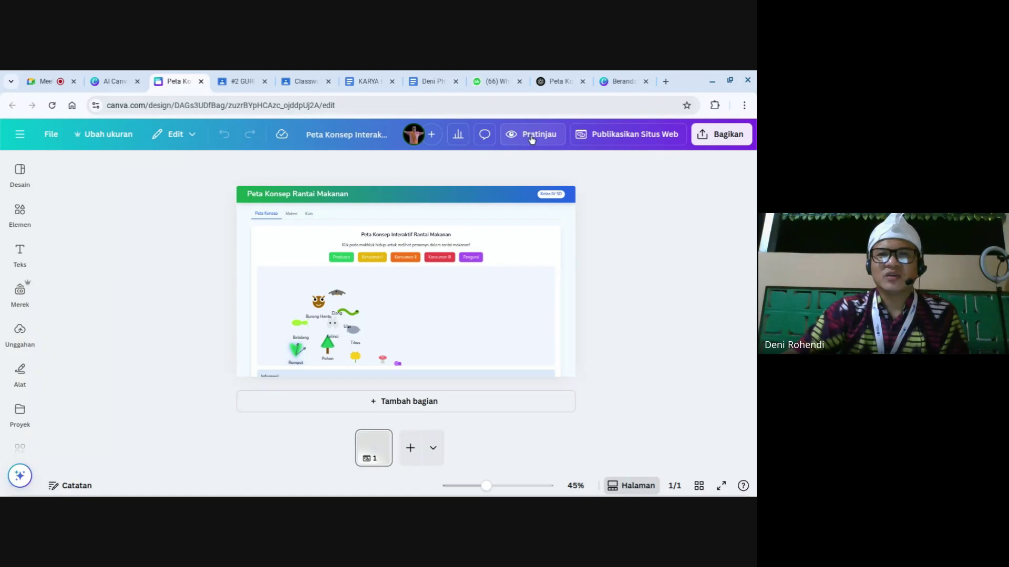
Preview the website in desktop view and look through its Peta Konsep, Materi and Kuis sections.
click(532, 138)
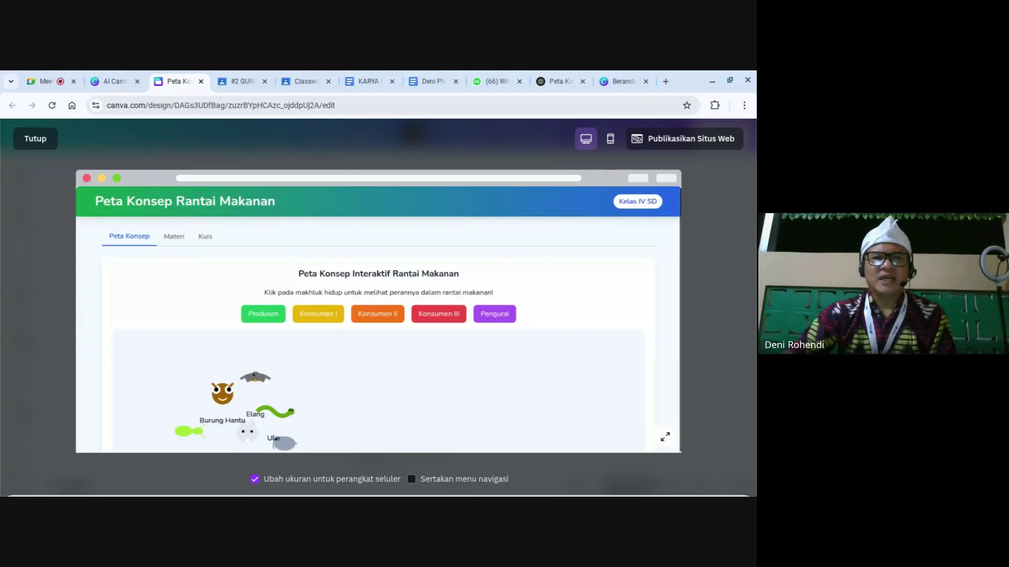
scroll(436, 335, down, 2)
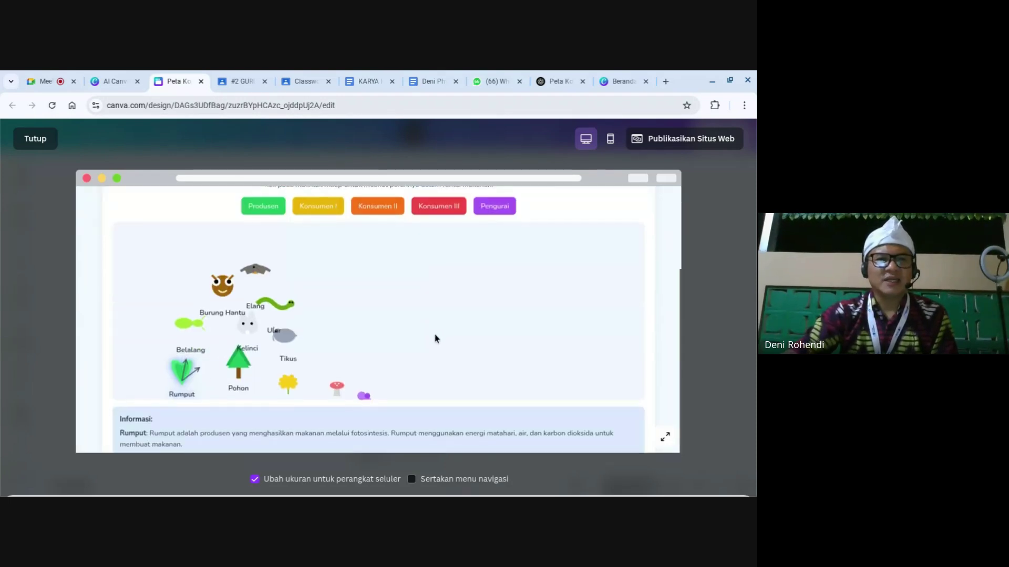
scroll(166, 268, up, 2)
click(174, 237)
click(205, 237)
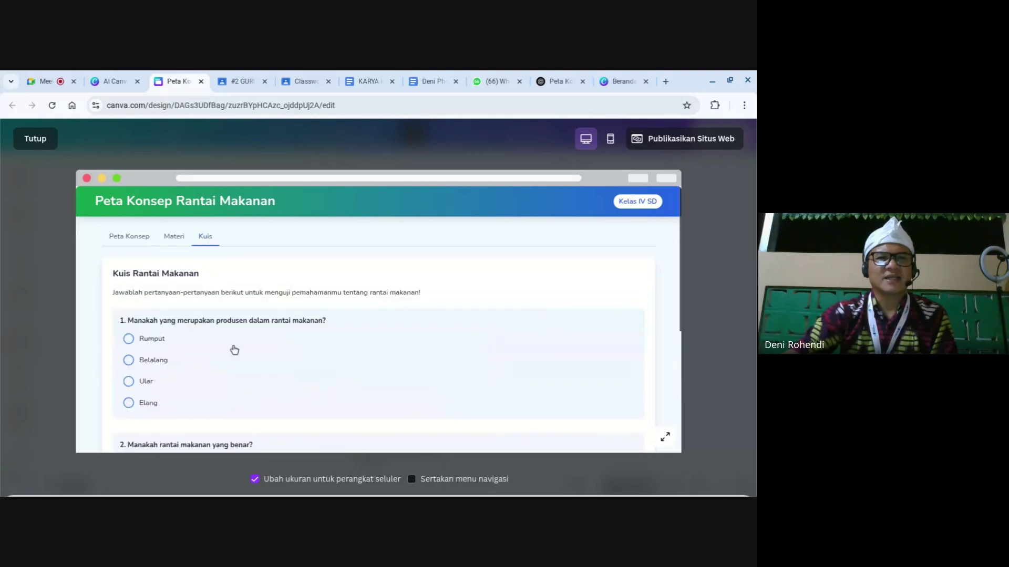
scroll(244, 349, down, 7)
scroll(245, 355, up, 8)
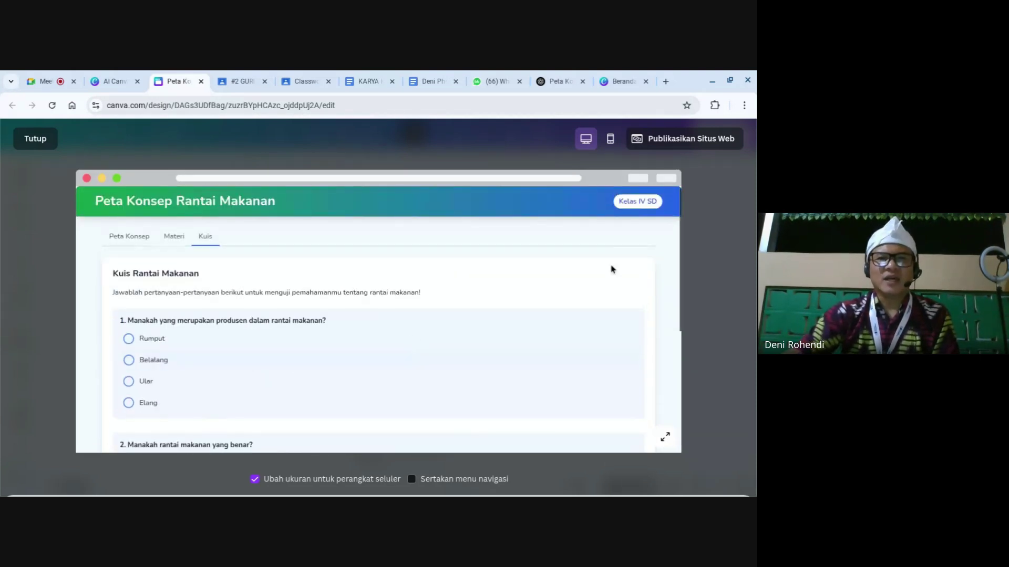
Preview the website in mobile view and check its Kuis, Materi and Peta Konsep sections, including the Konsumen II filter.
click(610, 140)
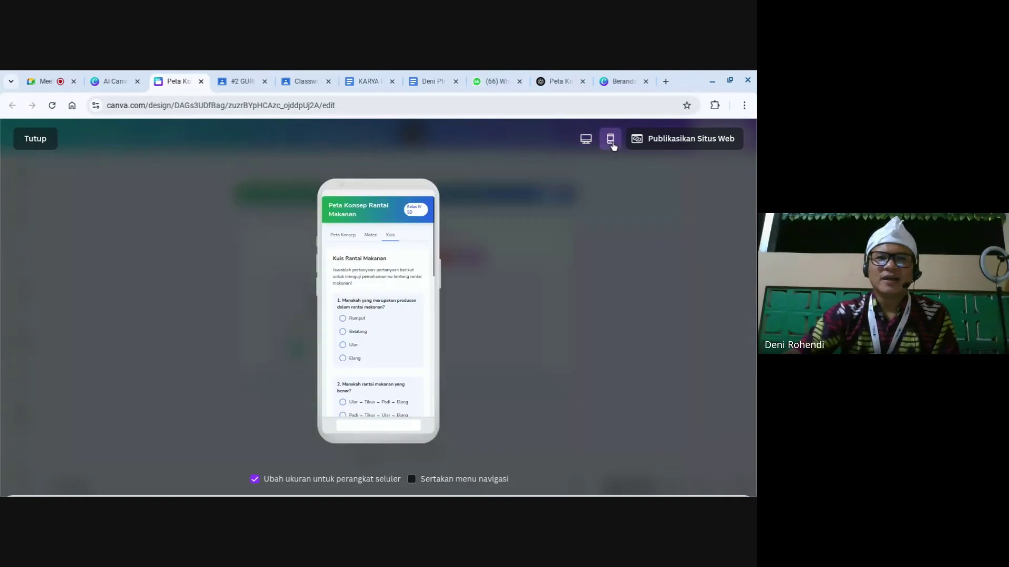
scroll(394, 313, down, 10)
scroll(393, 311, up, 10)
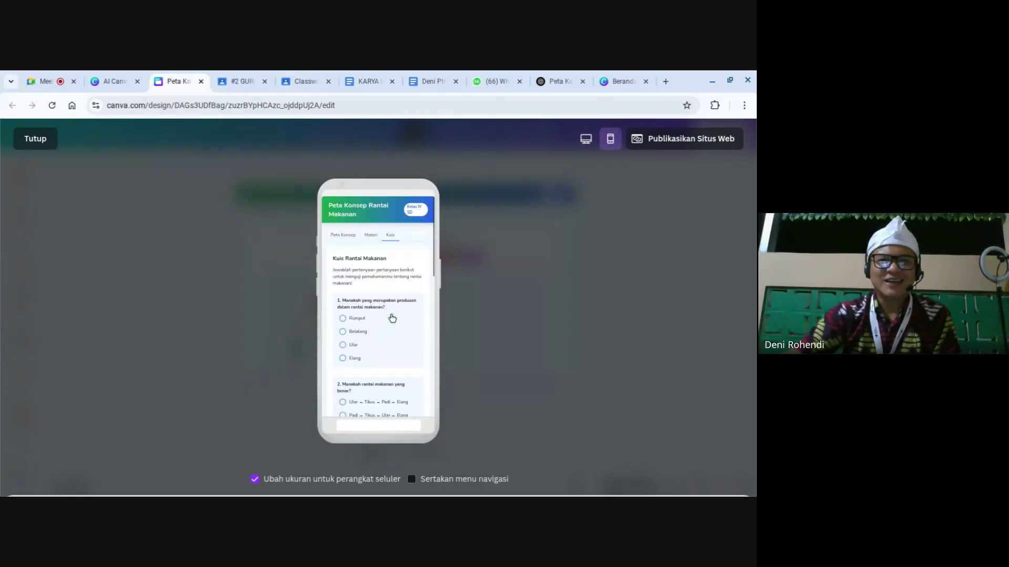
click(371, 235)
click(345, 236)
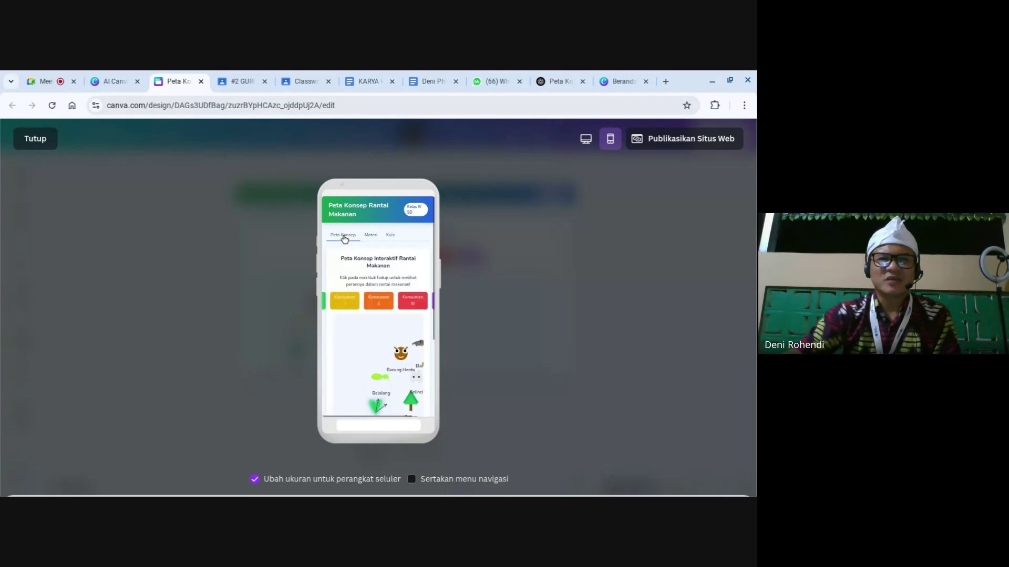
click(382, 301)
scroll(390, 368, down, 2)
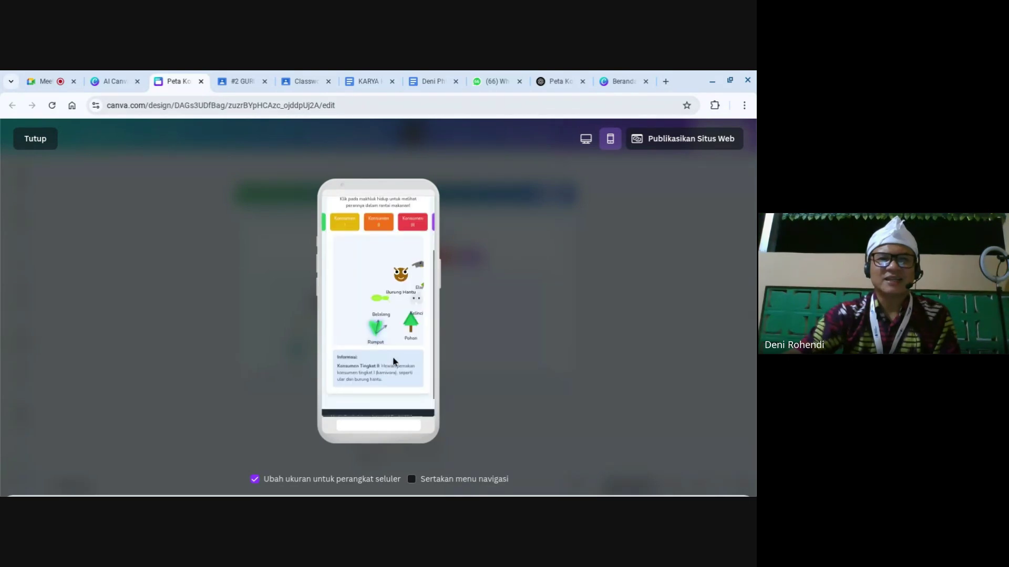
scroll(415, 383, up, 3)
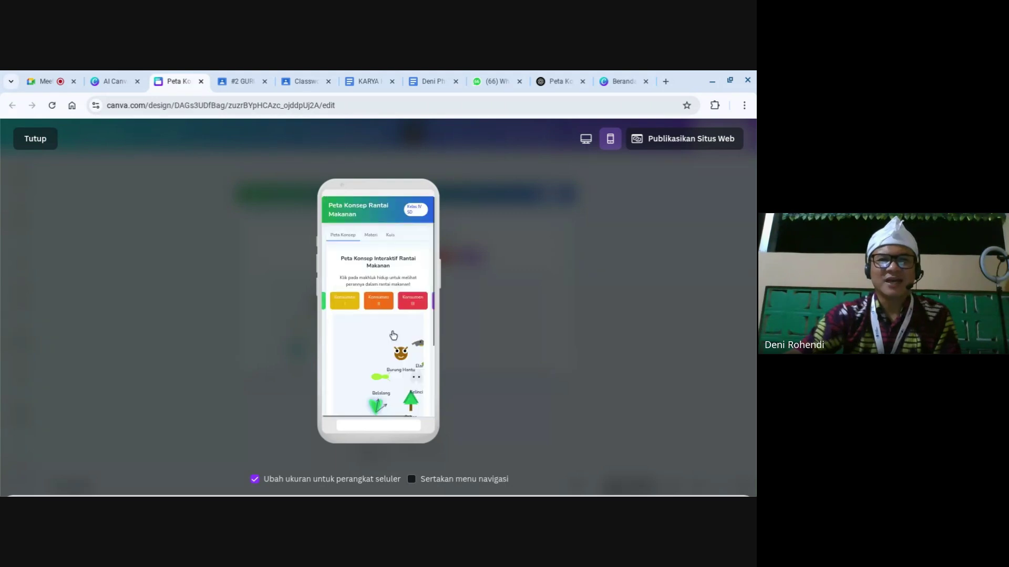
click(371, 235)
click(392, 241)
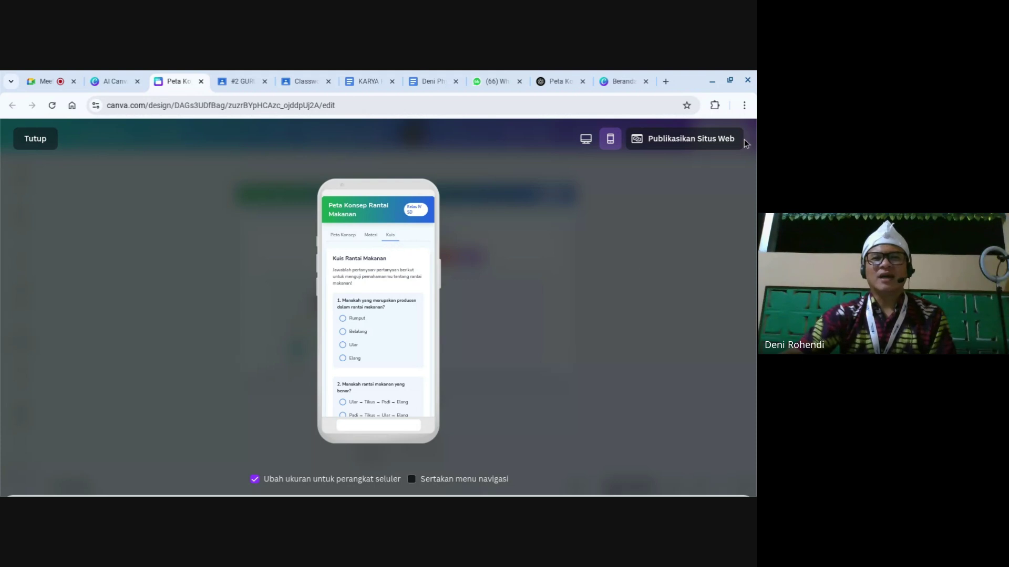
Close the website preview, open the website publishing settings and inspect the editable path of the site address.
click(36, 138)
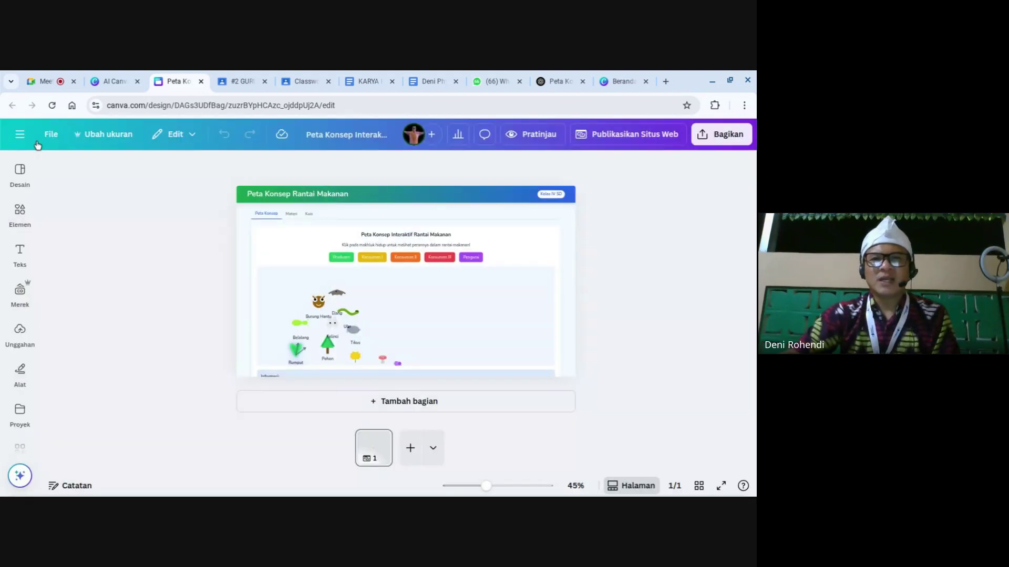
click(641, 138)
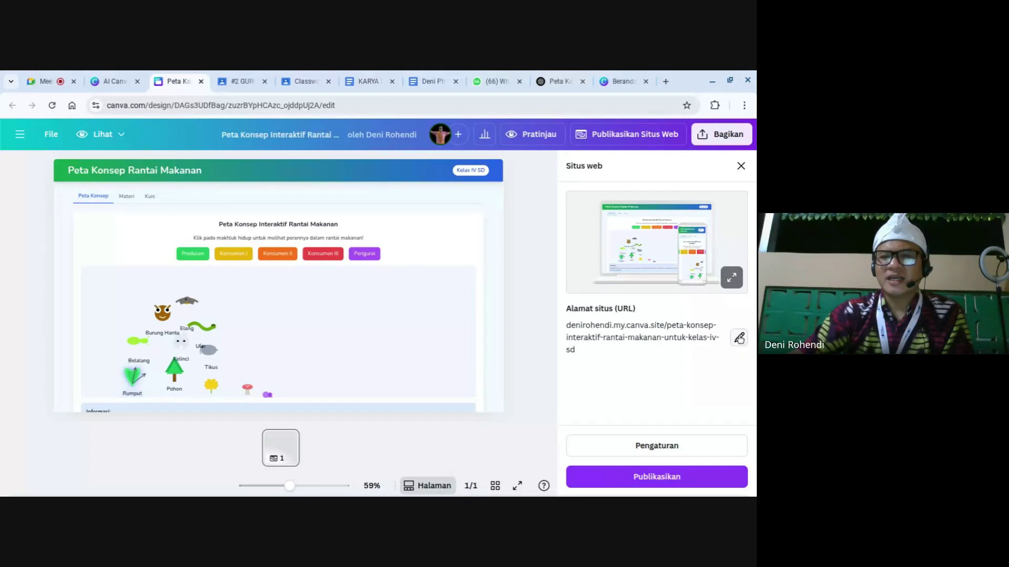
click(739, 338)
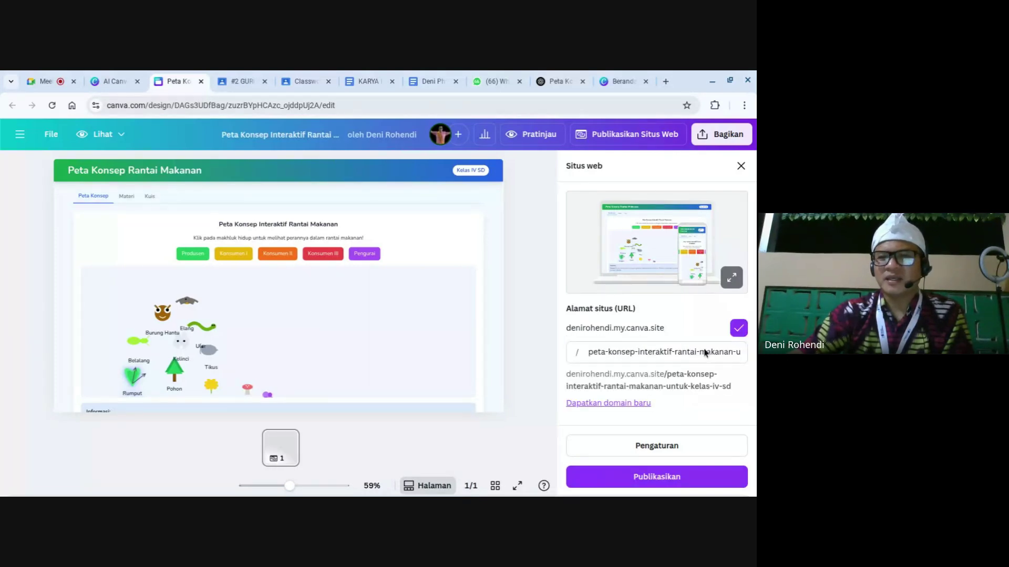
click(671, 352)
drag(588, 351, 752, 353)
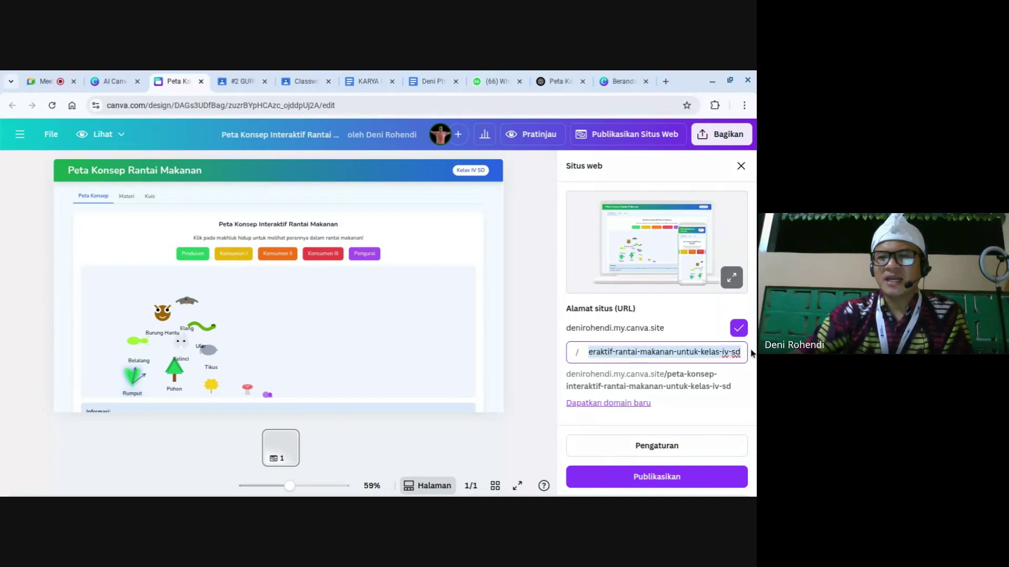
drag(593, 352, 702, 351)
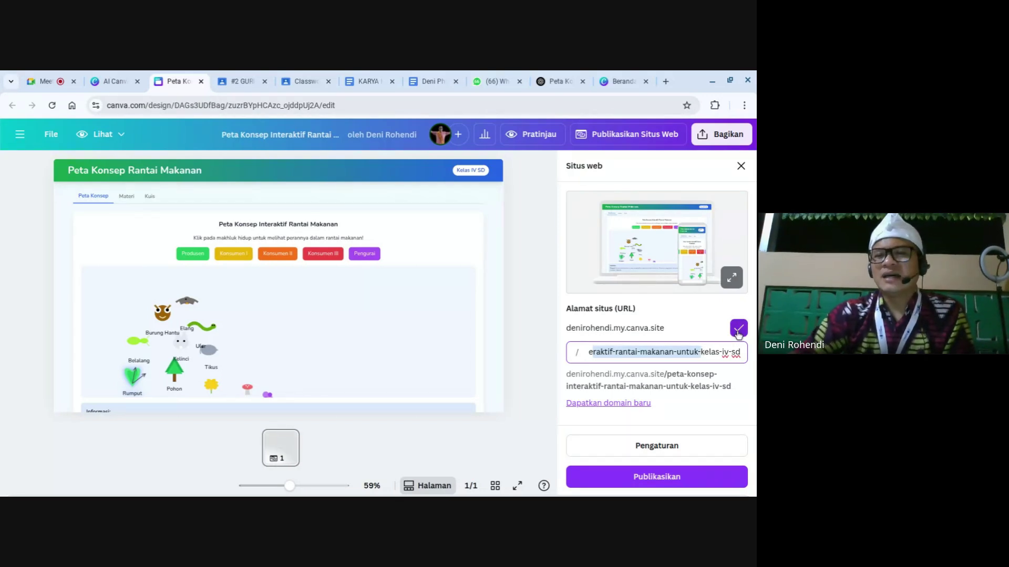
click(738, 329)
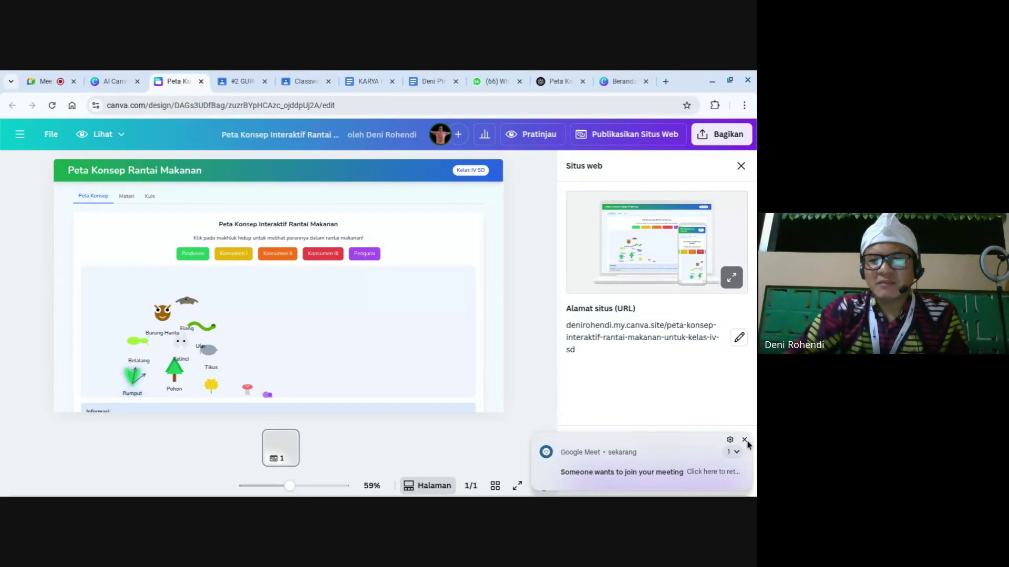
Dismiss the Google Meet notification, publish the concept map website and copy its public link.
click(746, 441)
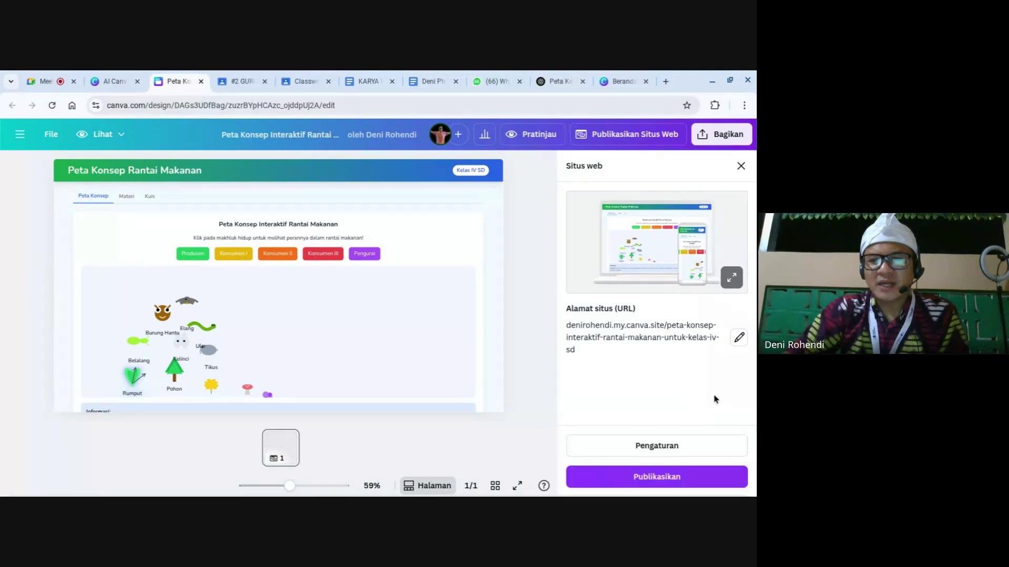
click(659, 485)
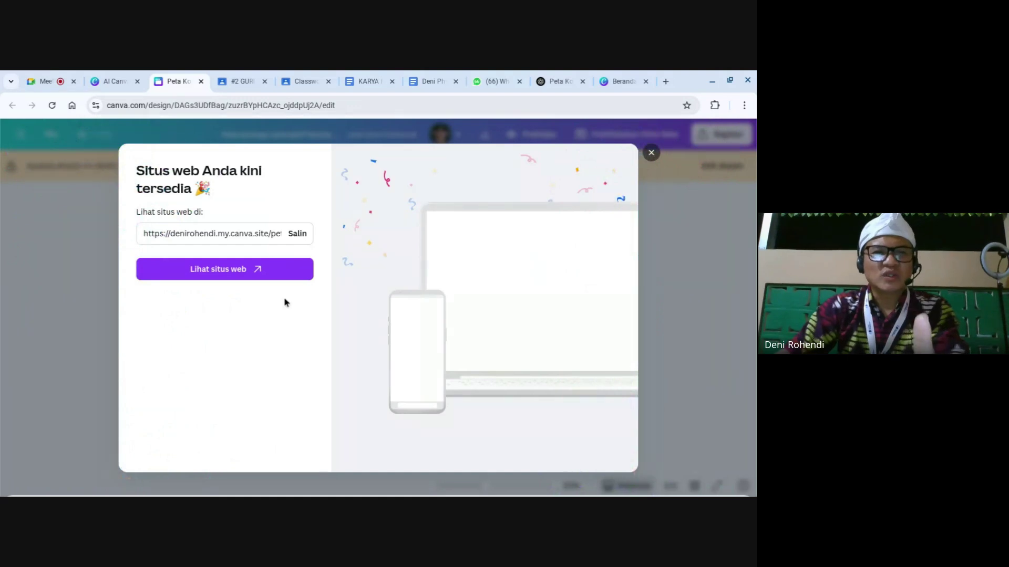
click(297, 235)
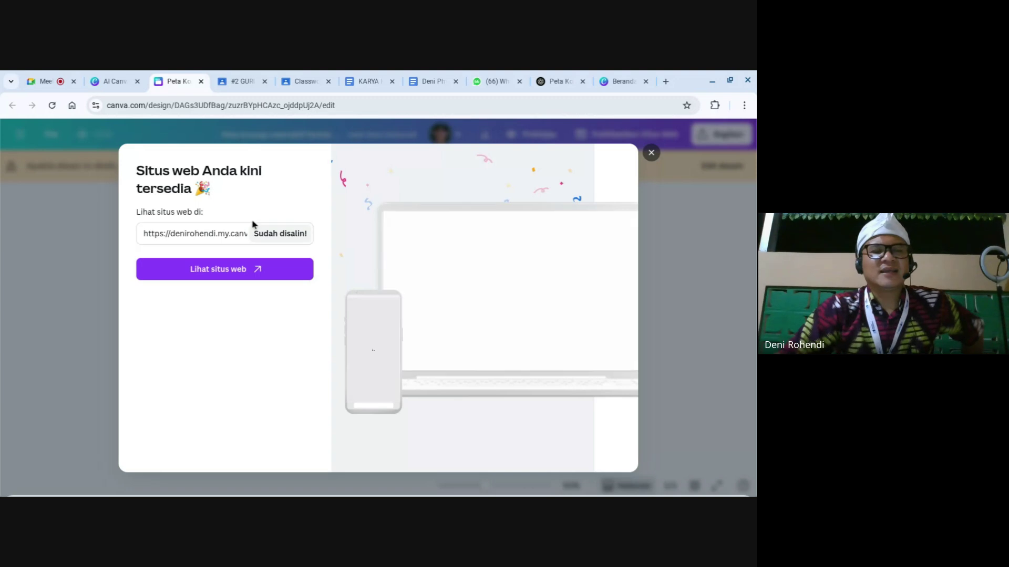
Switch to the Google Docs worksheet and review the coloured food-chain prompt in the middle column and the space below it.
click(434, 83)
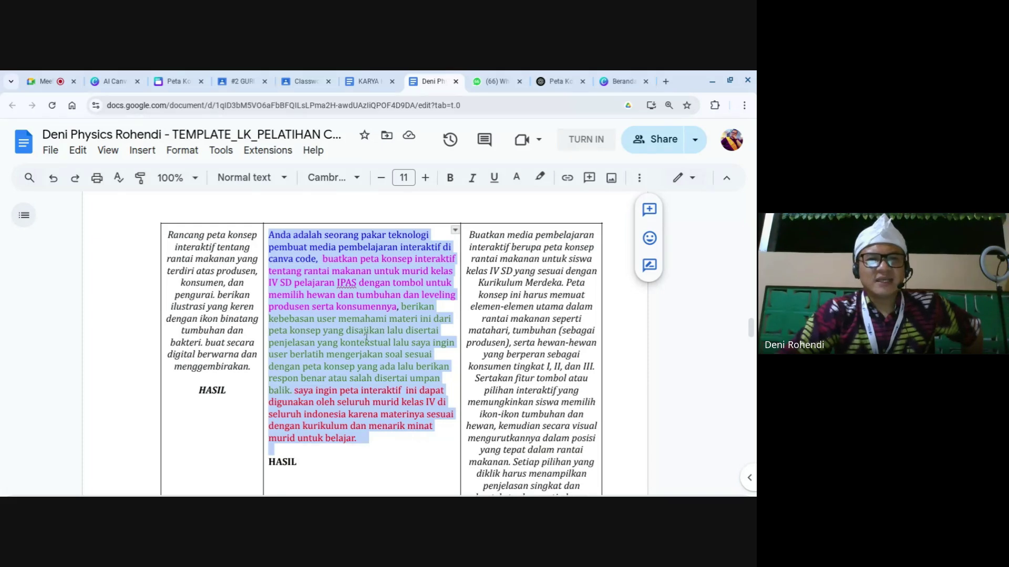
click(366, 331)
scroll(335, 361, down, 1)
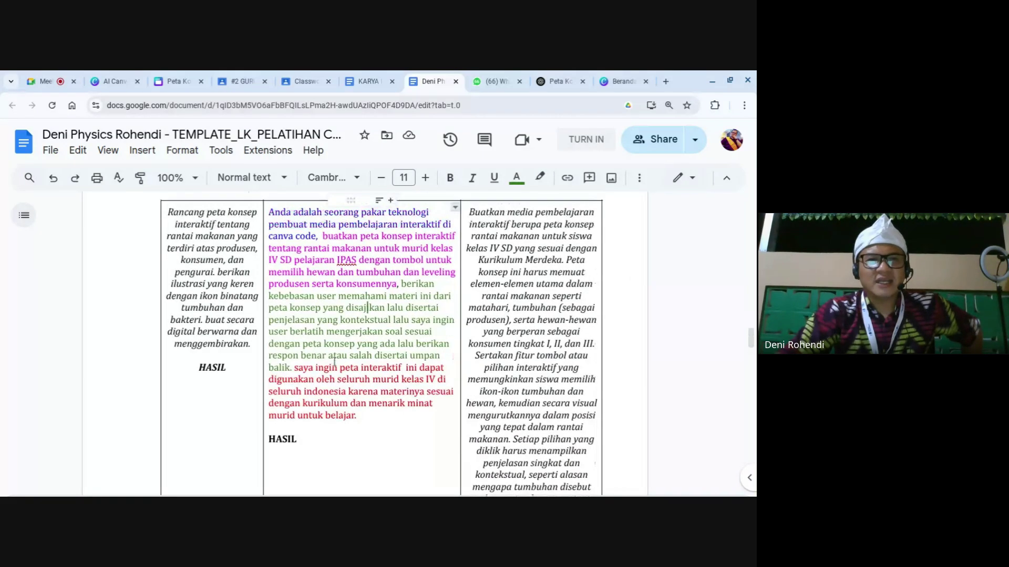
drag(340, 403, 322, 248)
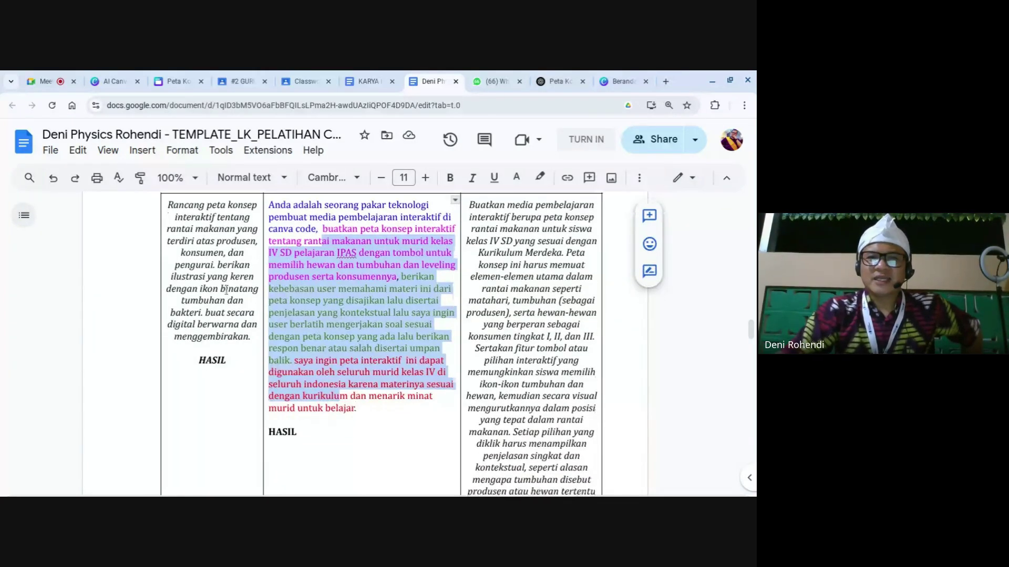
drag(339, 217, 271, 419)
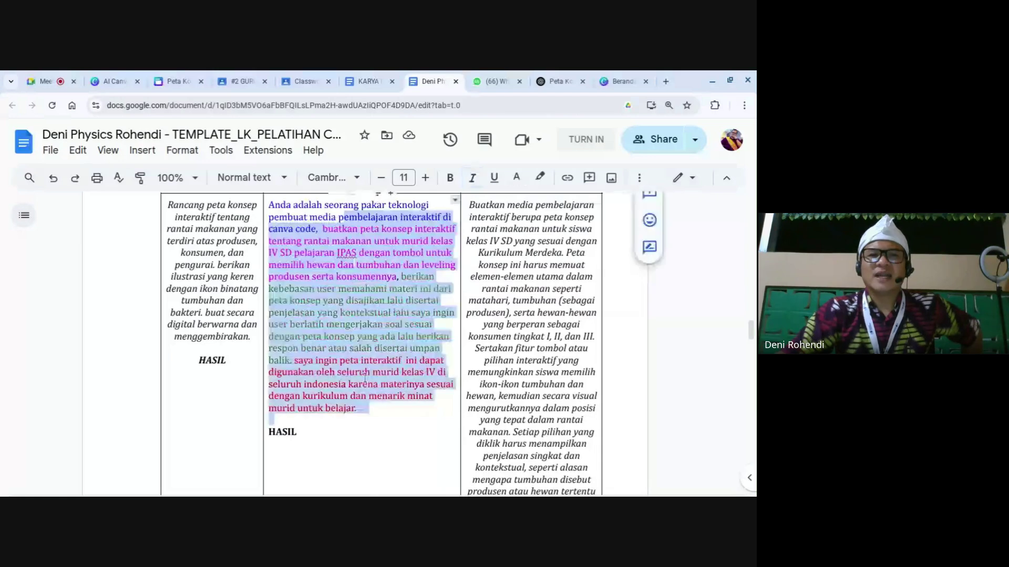
scroll(365, 377, down, 3)
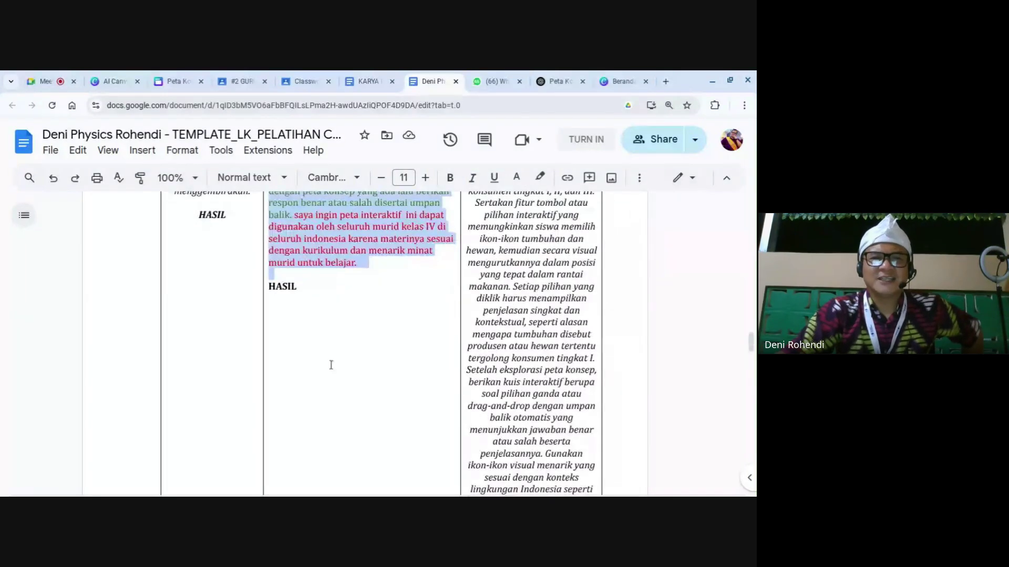
click(331, 365)
scroll(322, 365, down, 5)
scroll(321, 365, down, 4)
scroll(324, 362, up, 7)
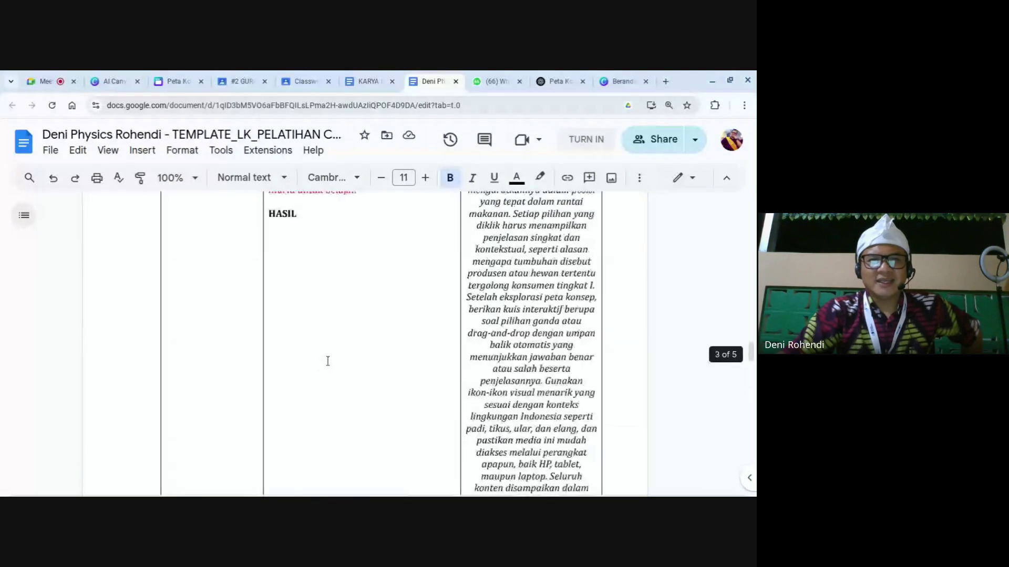
Link the word HASIL below the middle-column prompt to the copied website address.
scroll(327, 361, up, 2)
drag(298, 319, 269, 322)
click(299, 322)
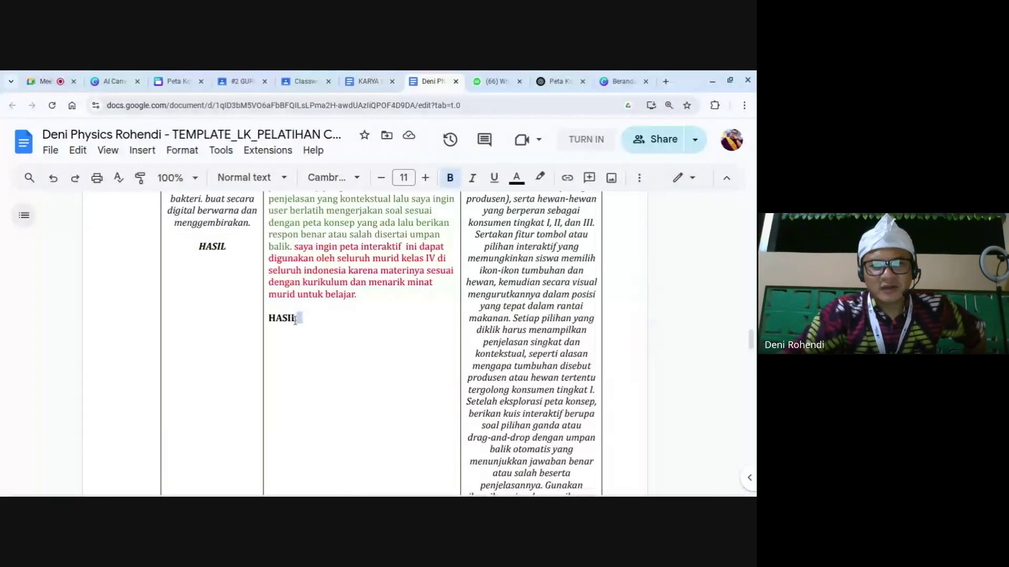
double_click(303, 321)
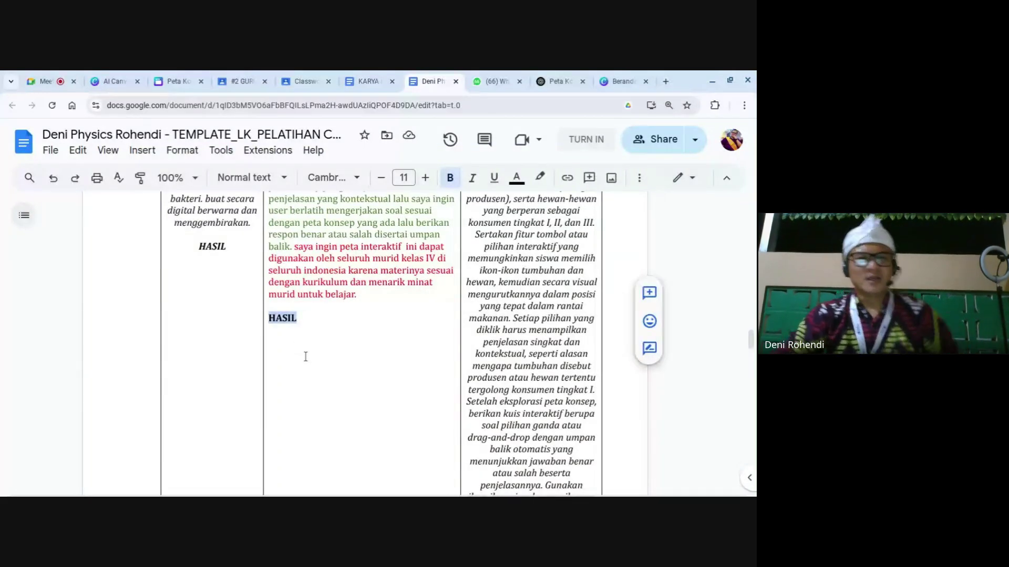
right_click(286, 320)
scroll(353, 370, down, 4)
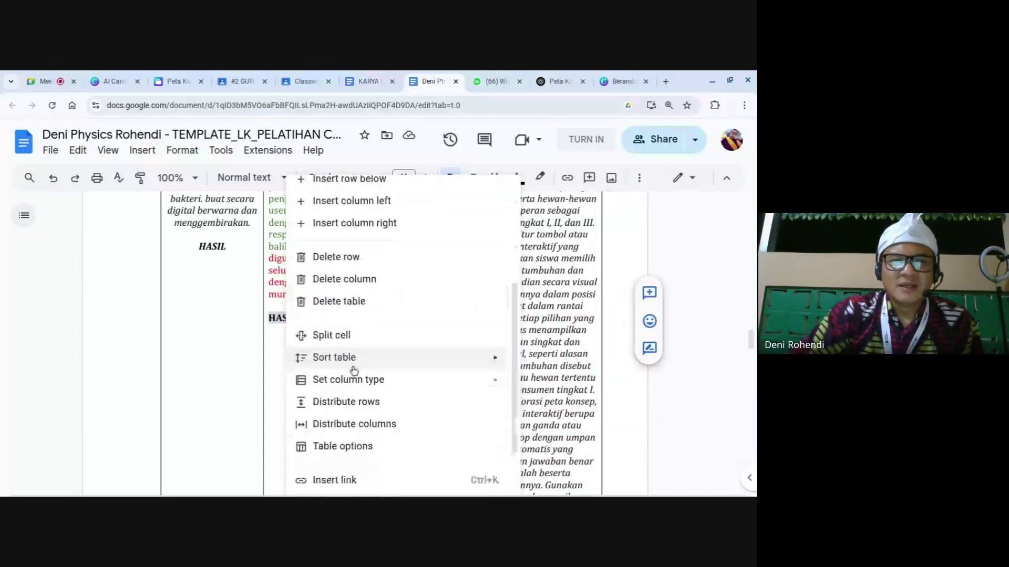
scroll(353, 371, down, 2)
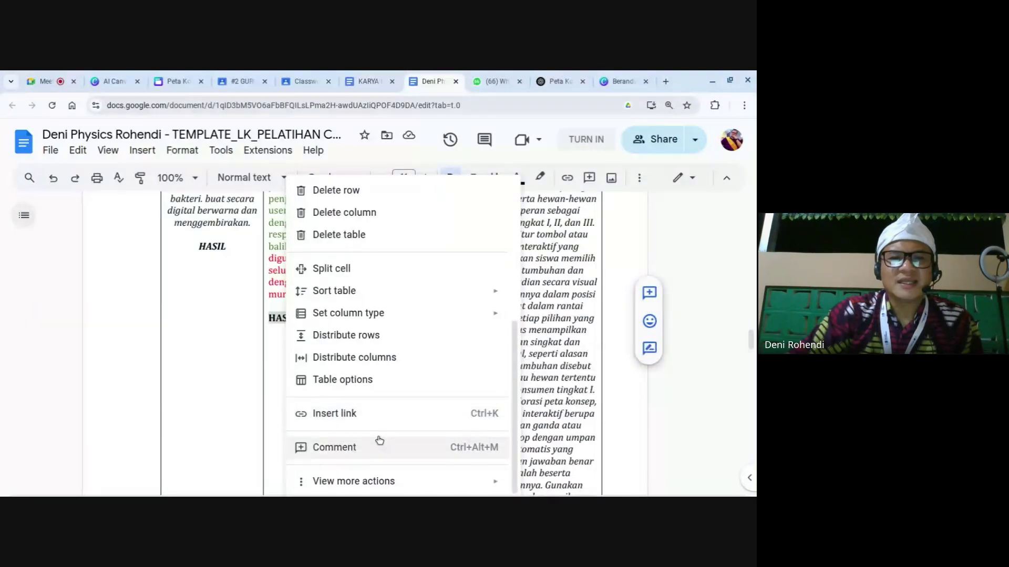
click(343, 415)
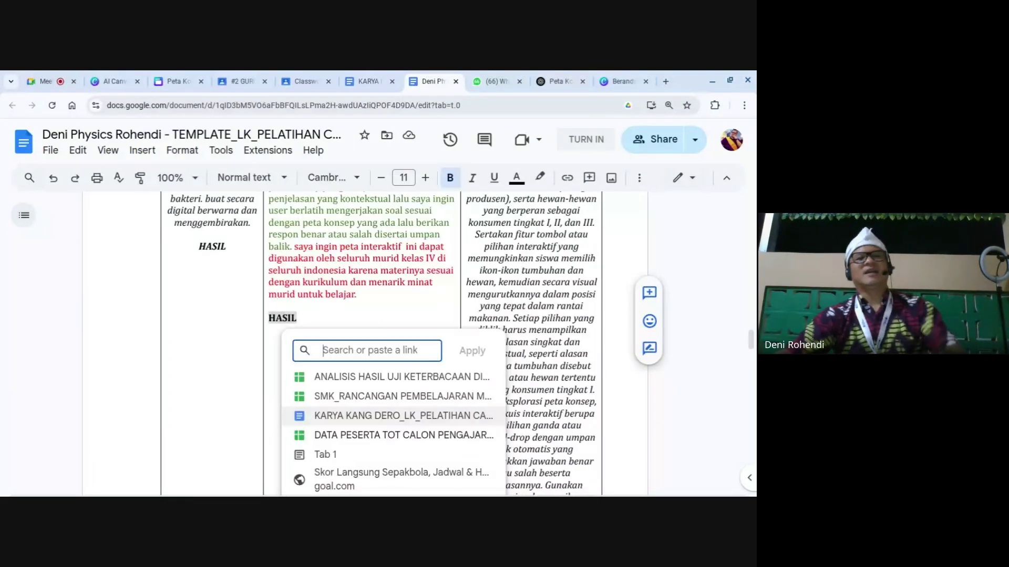
right_click(373, 353)
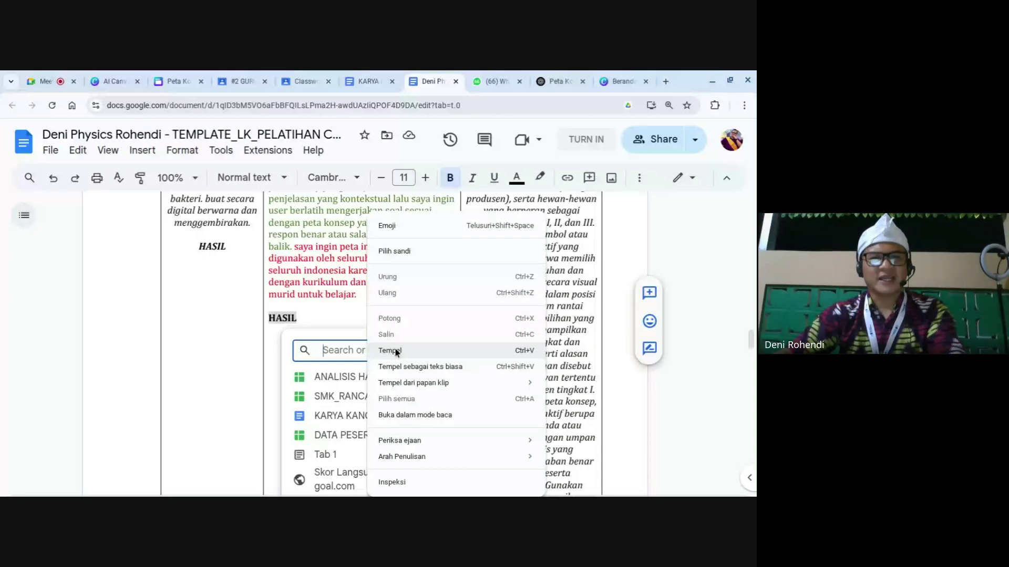
click(396, 351)
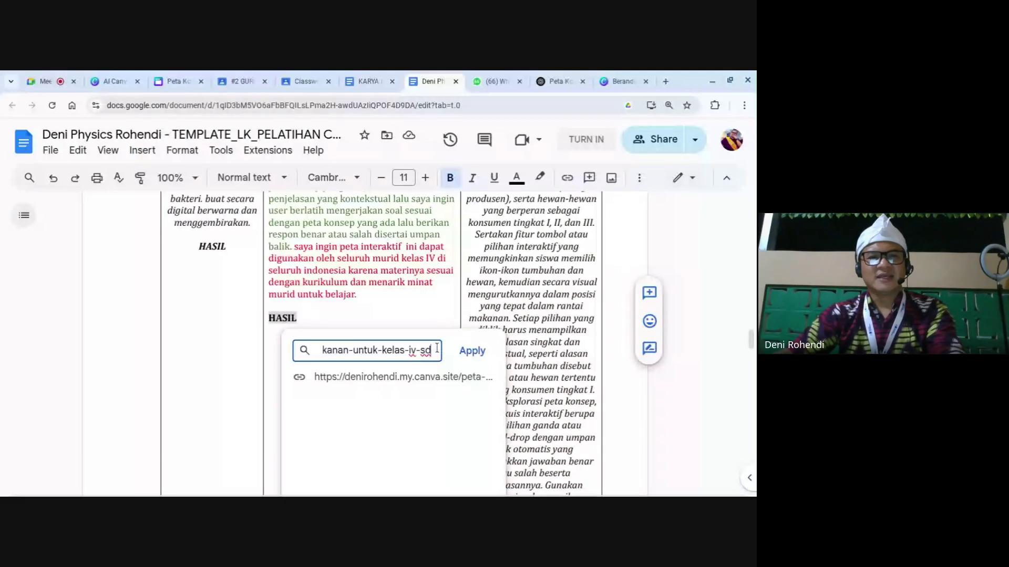
click(471, 351)
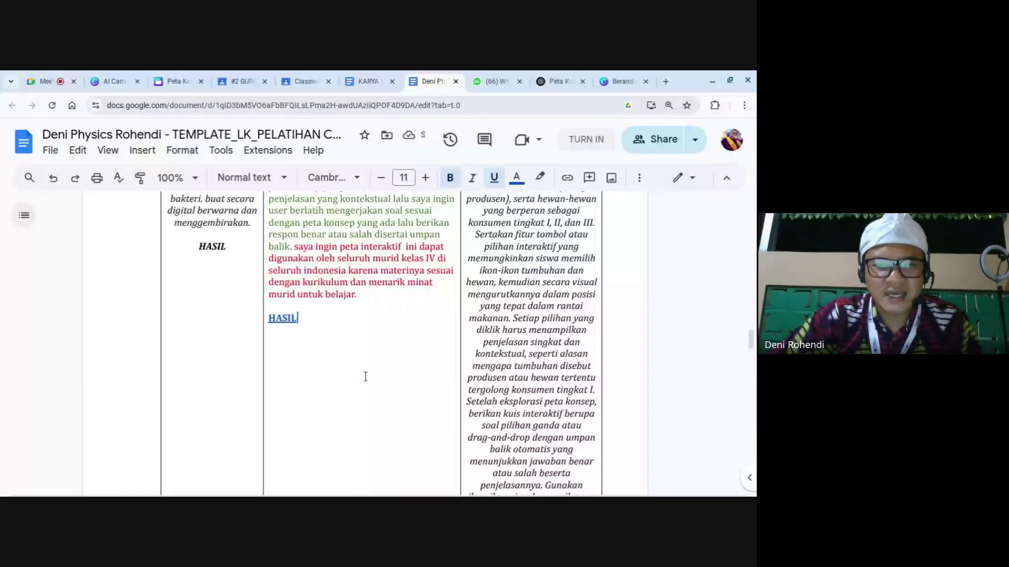
Open the published website from the HASIL link and look through its Peta Konsep page and Informasi box.
click(336, 320)
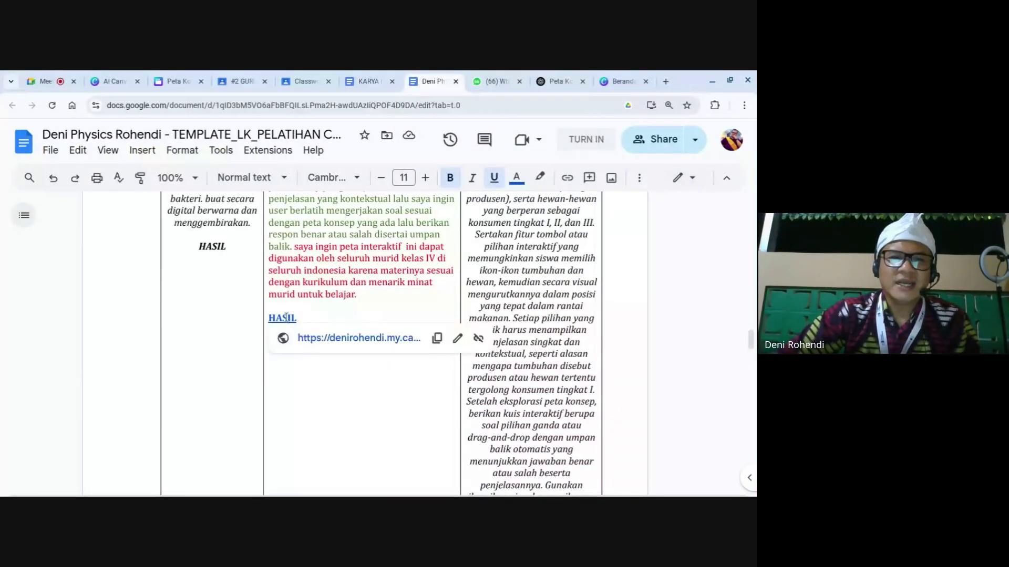
click(352, 345)
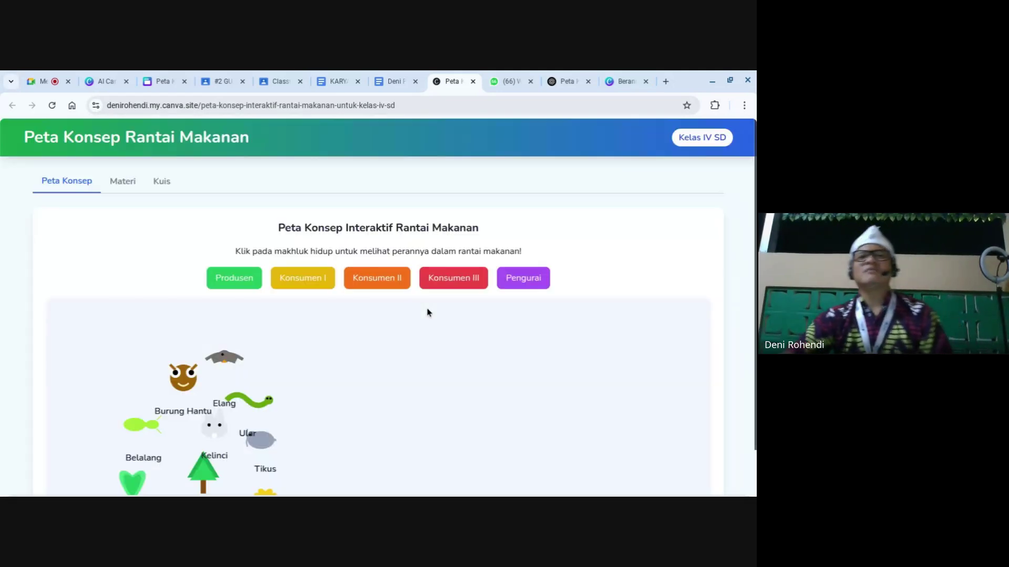
scroll(387, 381, down, 3)
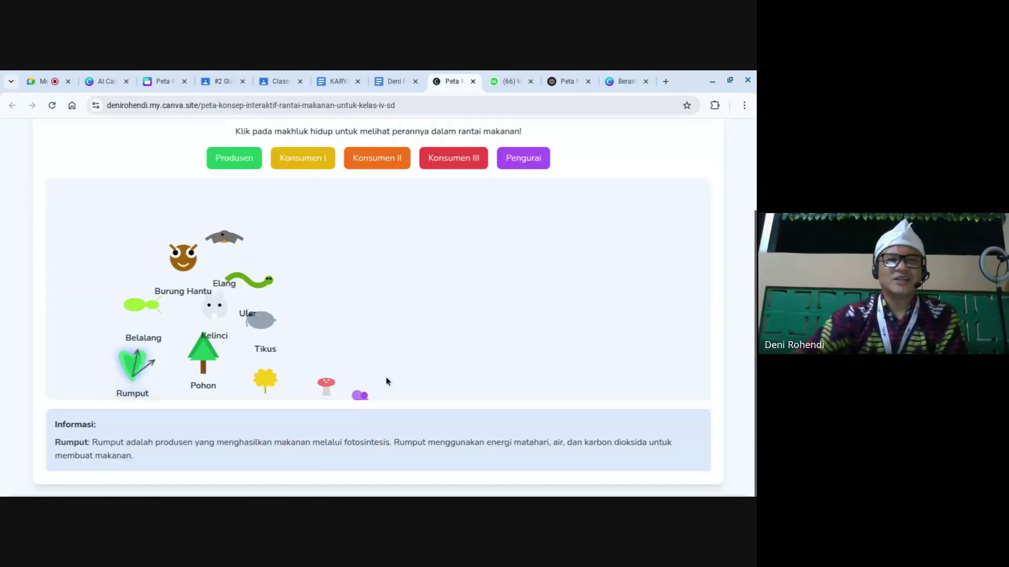
scroll(362, 378, down, 1)
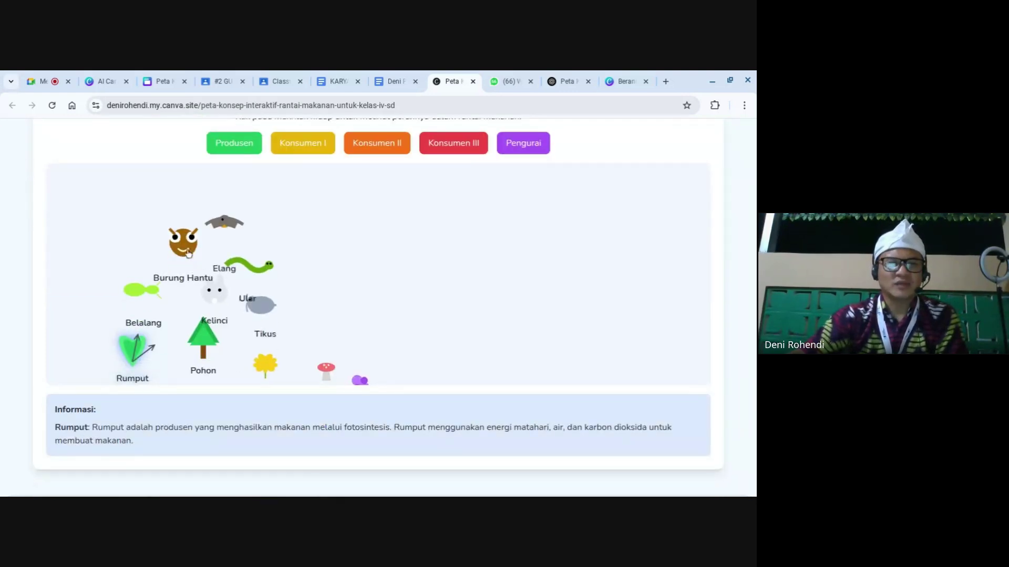
scroll(189, 254, up, 1)
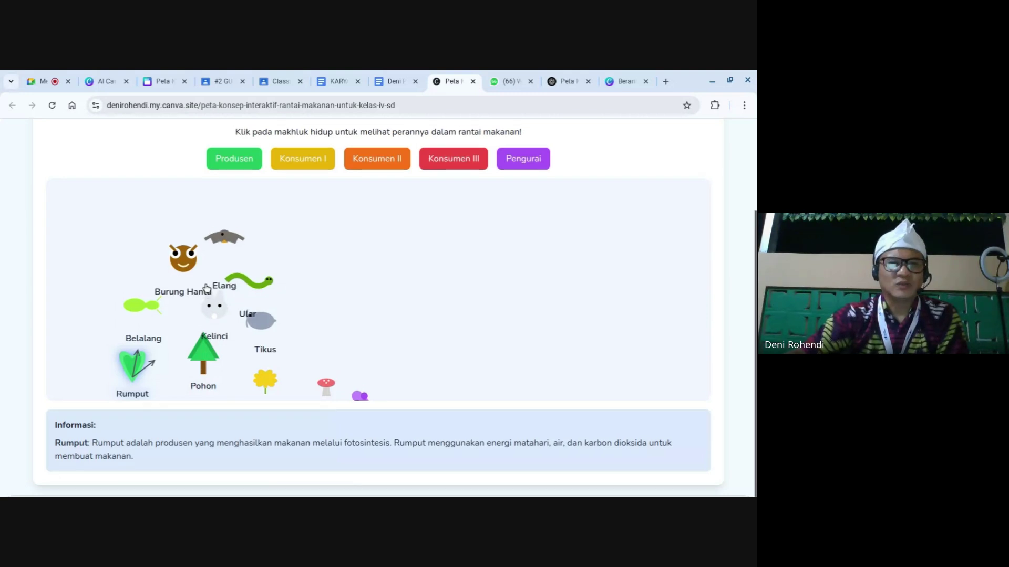
scroll(173, 315, up, 3)
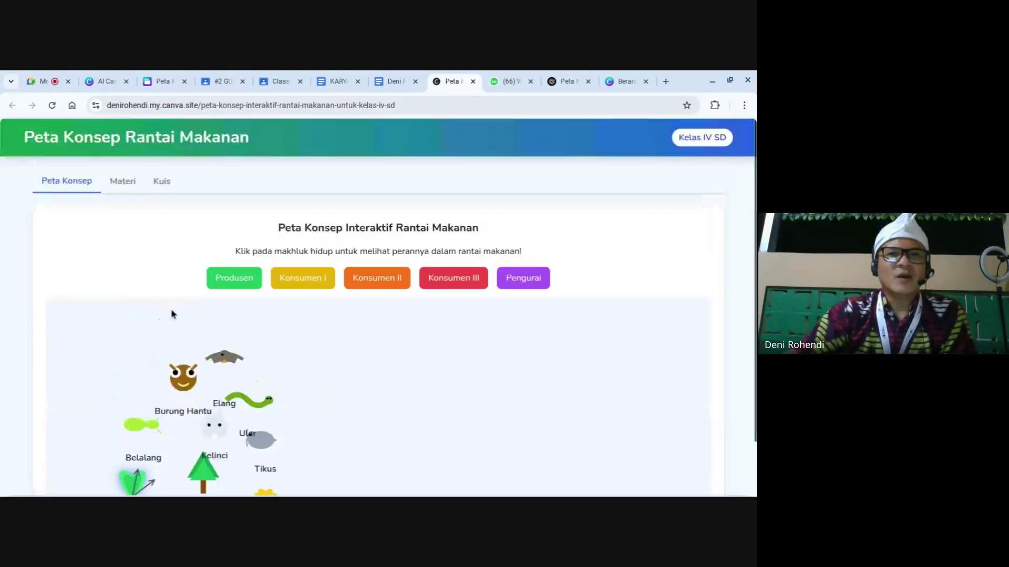
Glance at the ChatGPT conversation and close the Canva home page tab.
click(567, 81)
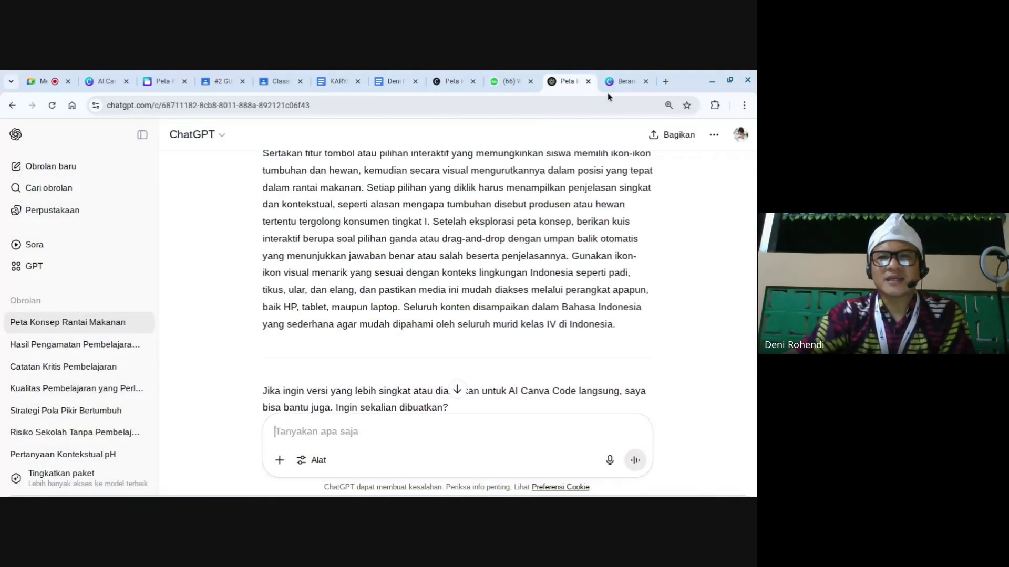
click(620, 81)
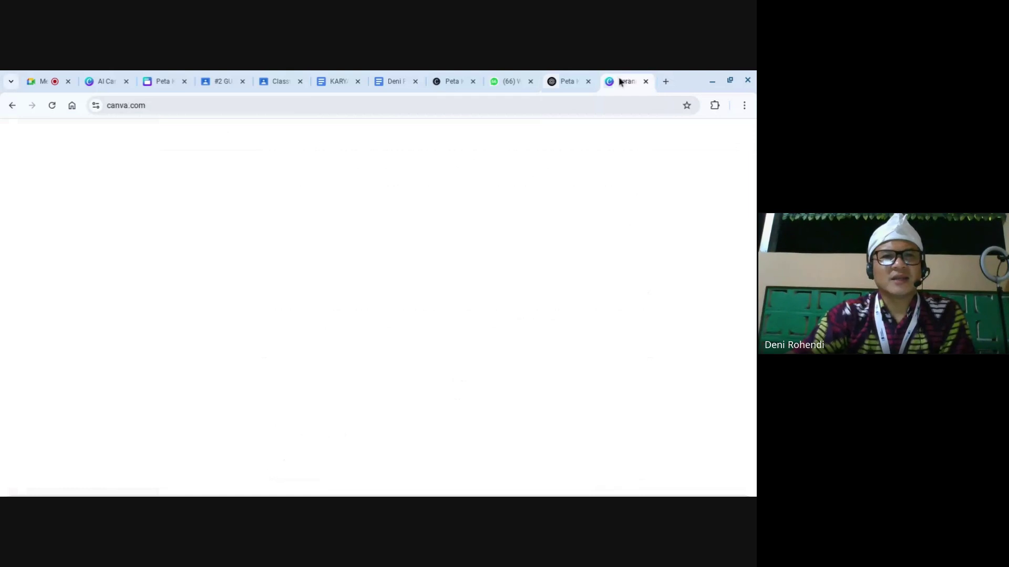
click(646, 81)
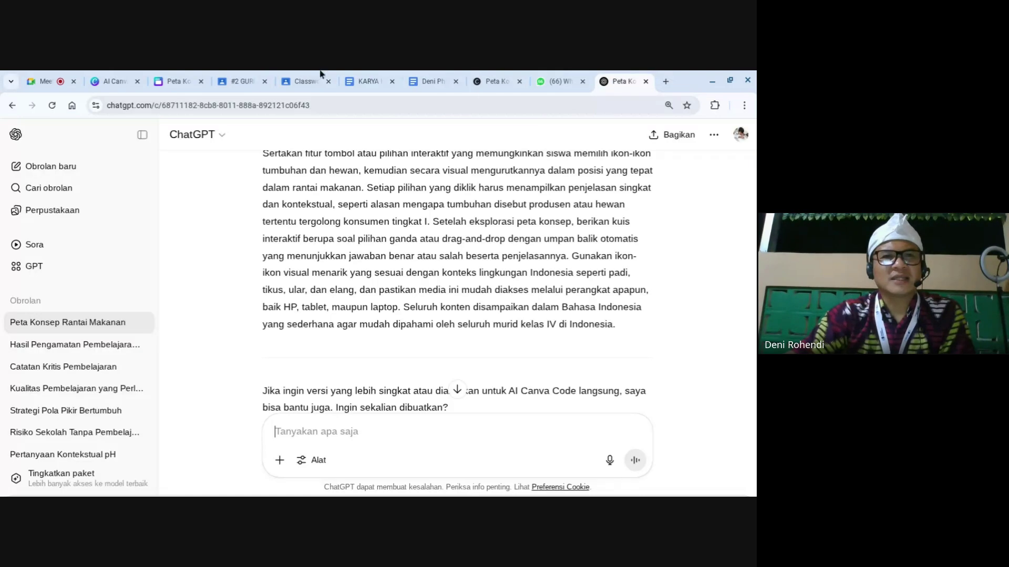
Return to the Canva design, open the published website from there and close the duplicate site tab opened from the worksheet.
click(180, 83)
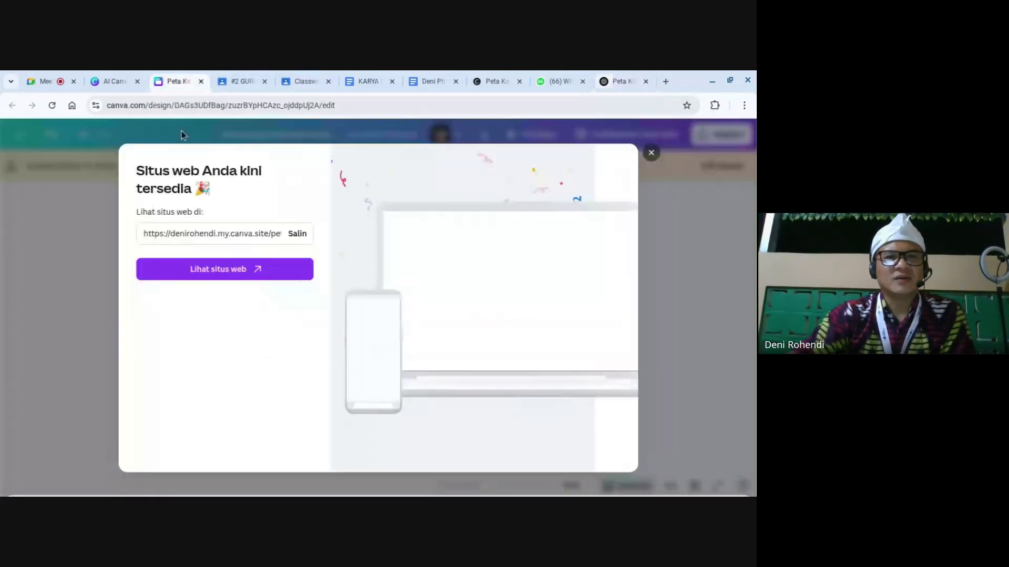
click(218, 267)
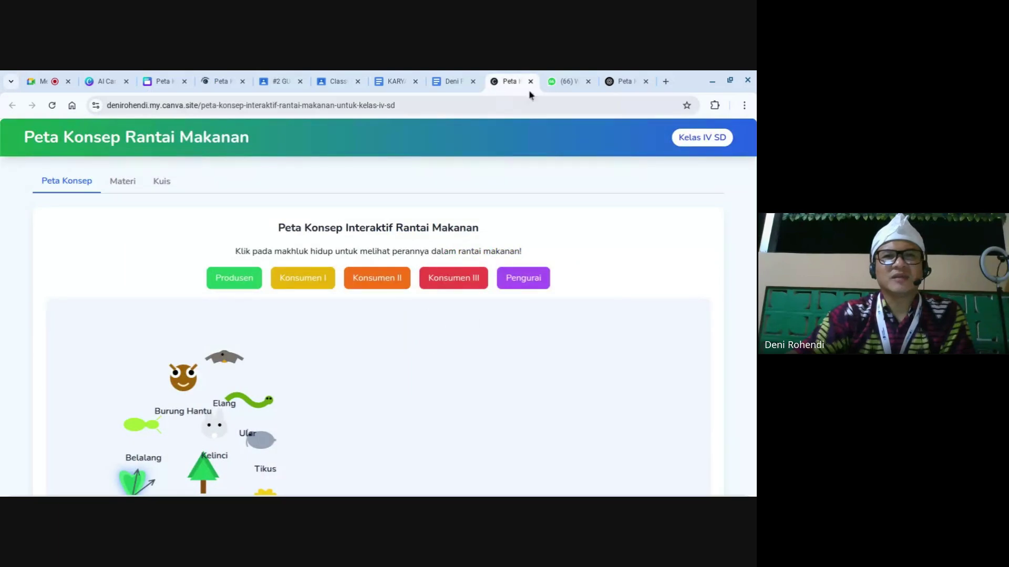
click(530, 81)
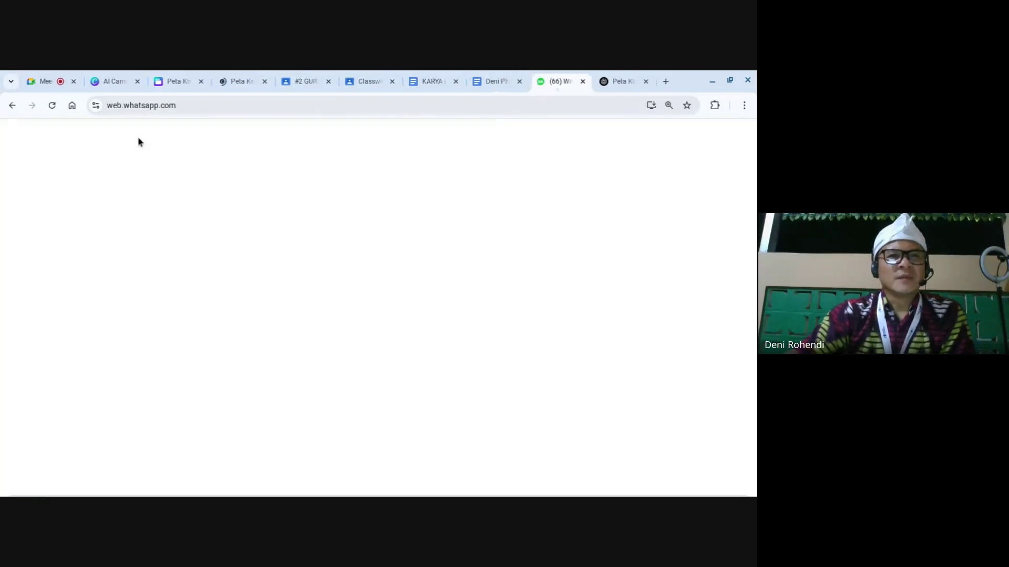
Check the meeting chat and look over the prompt table in section F of the completed example document.
click(55, 82)
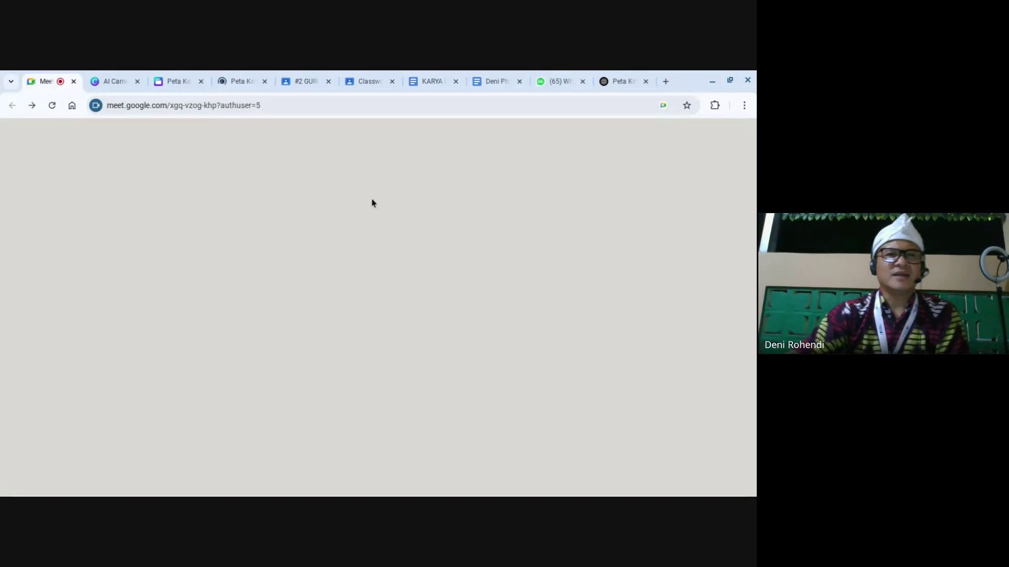
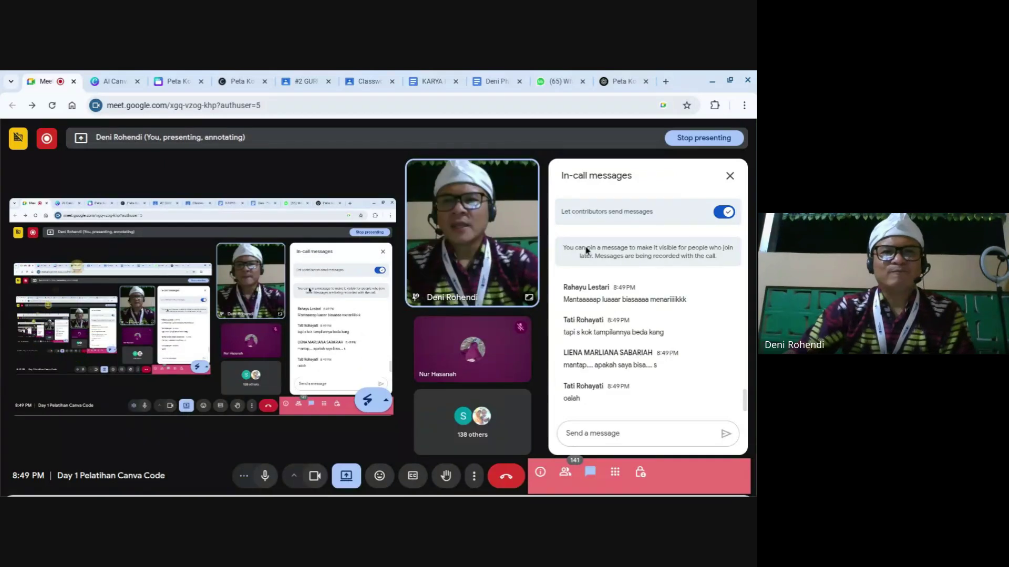
click(431, 81)
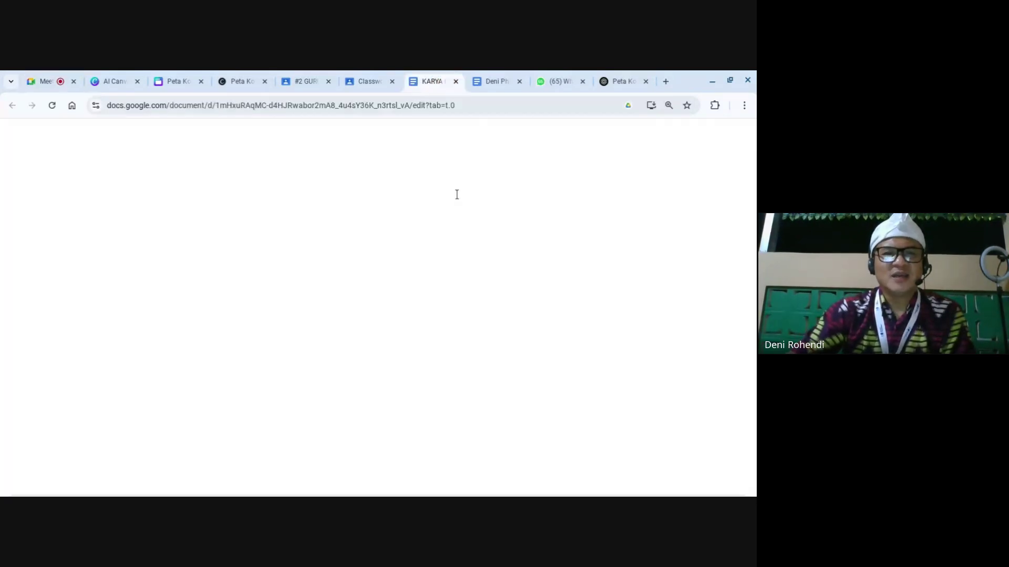
scroll(468, 250, down, 1)
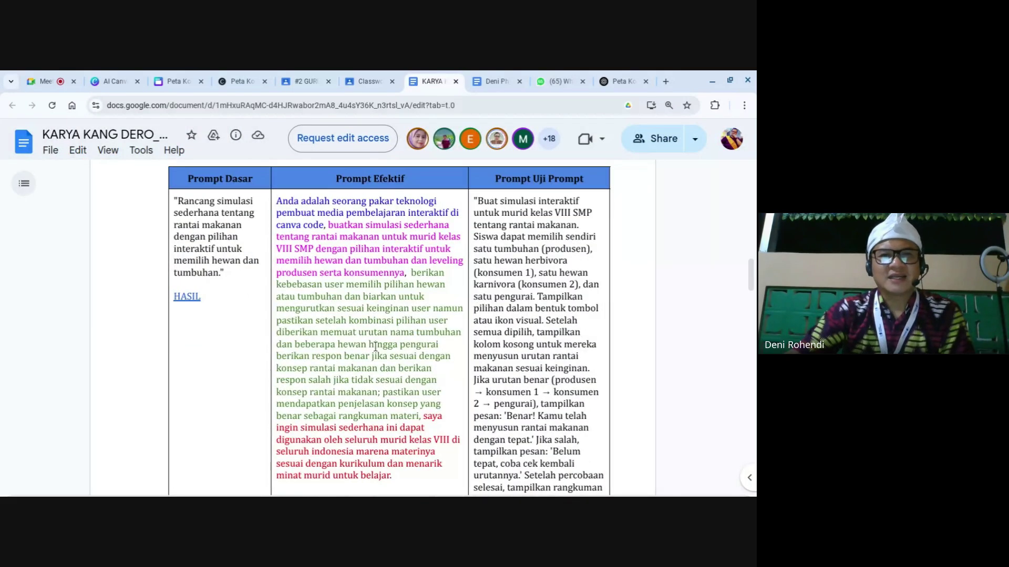
scroll(468, 210, up, 5)
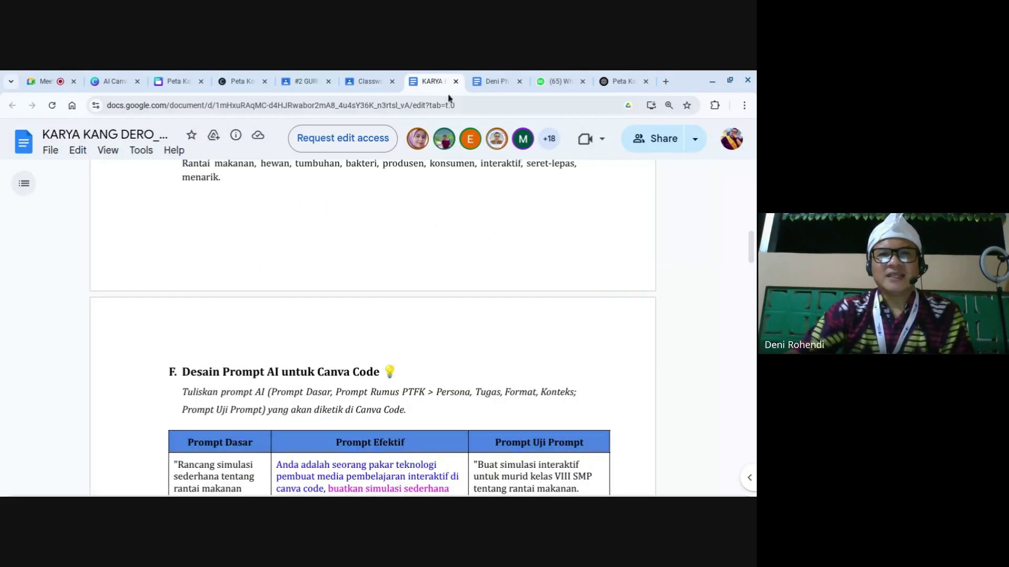
Return to the training worksheet and review its three prompt columns and the HASIL entries below the prompts.
key(ctrl+Tab)
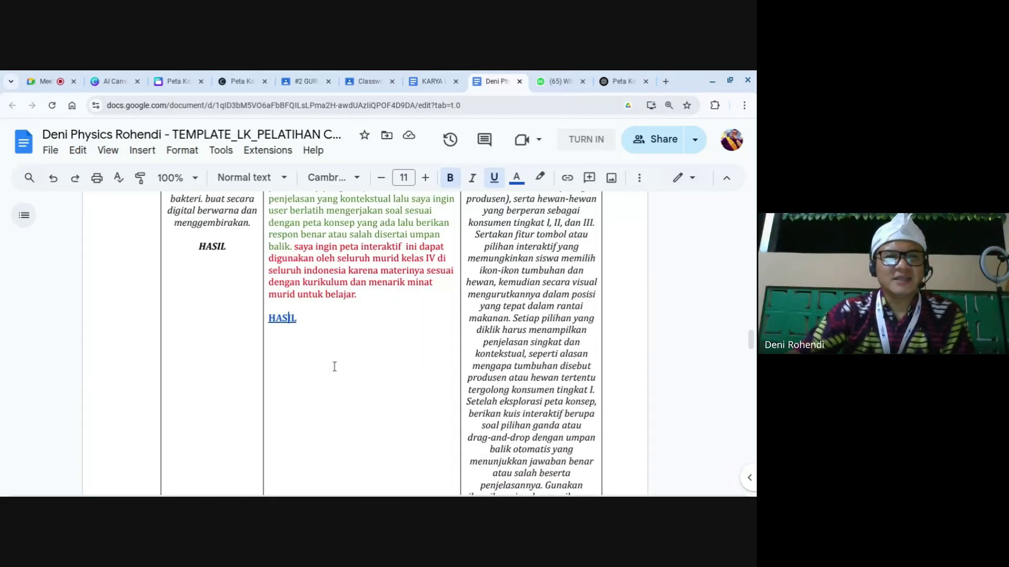
scroll(334, 367, up, 3)
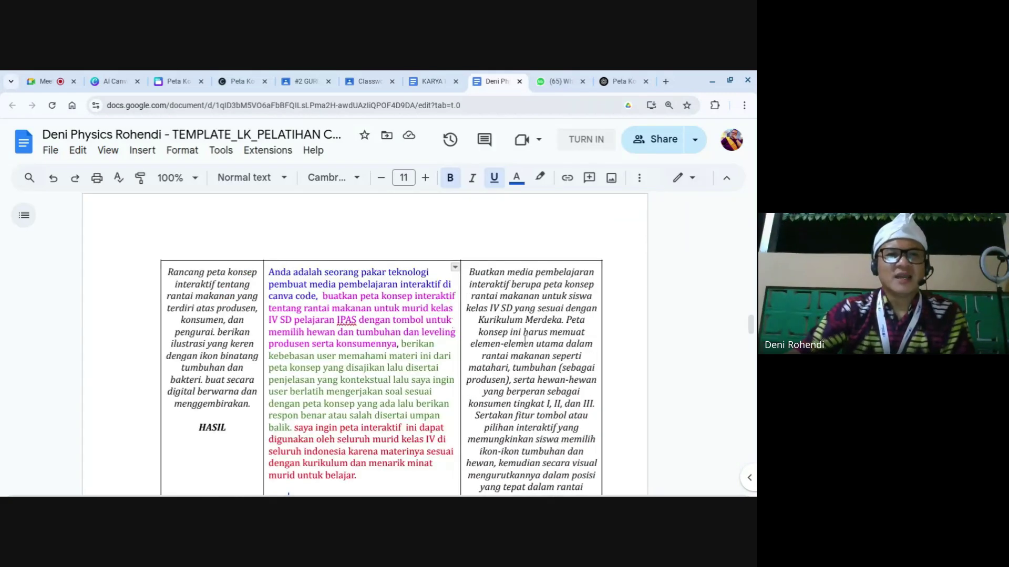
scroll(374, 361, down, 3)
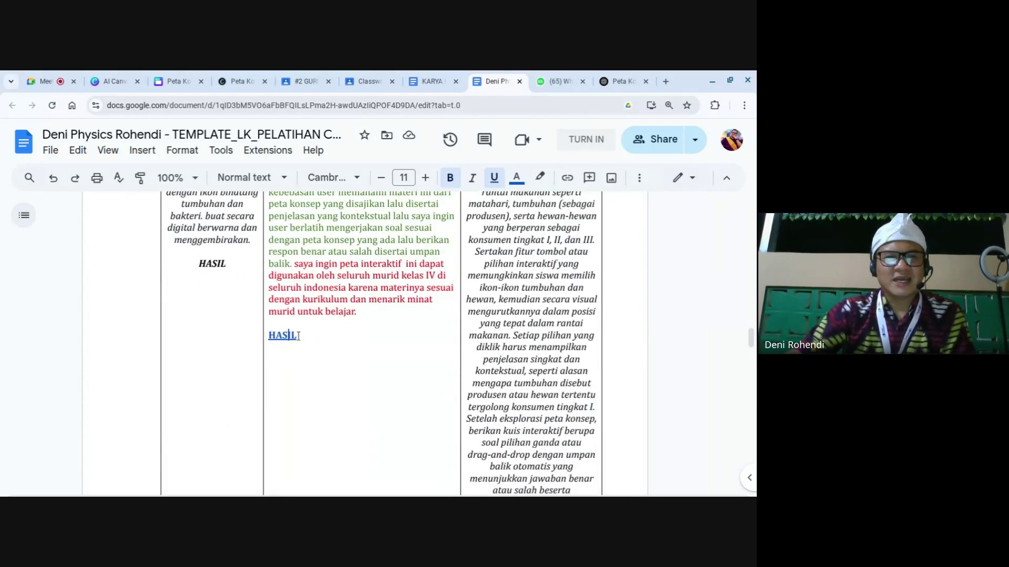
drag(199, 265, 226, 264)
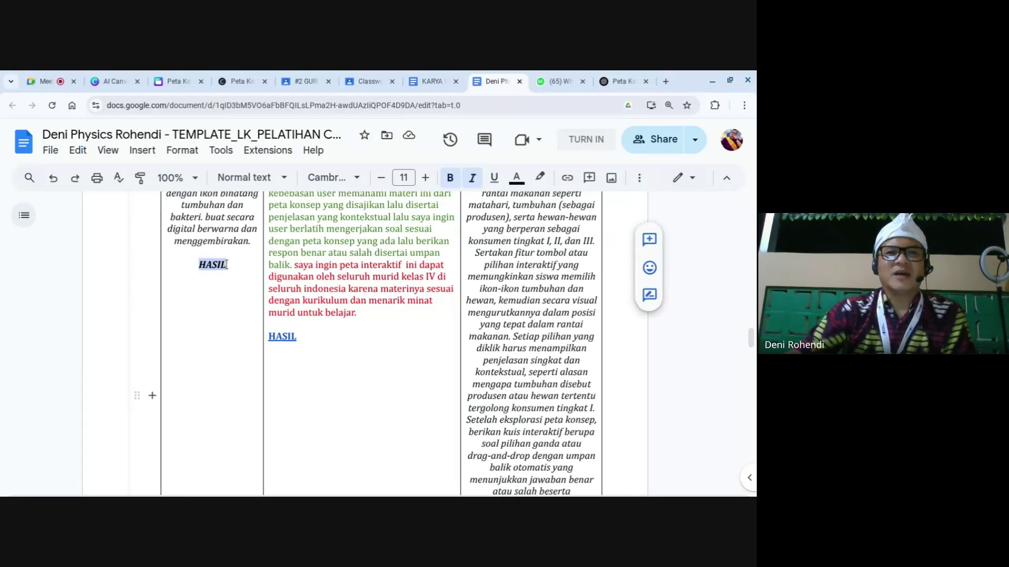
scroll(226, 265, up, 3)
click(168, 245)
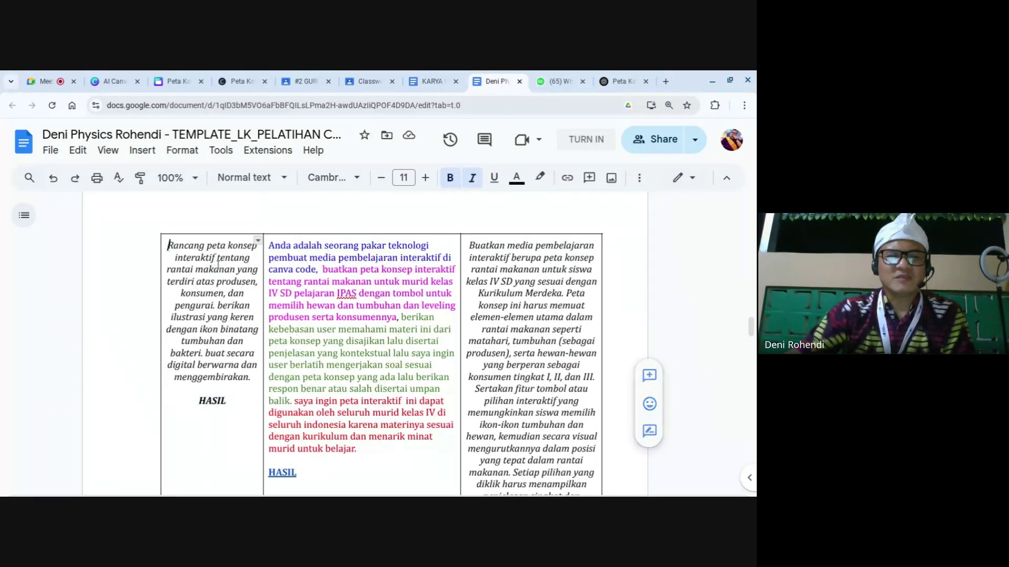
shift+click(239, 365)
scroll(233, 318, down, 2)
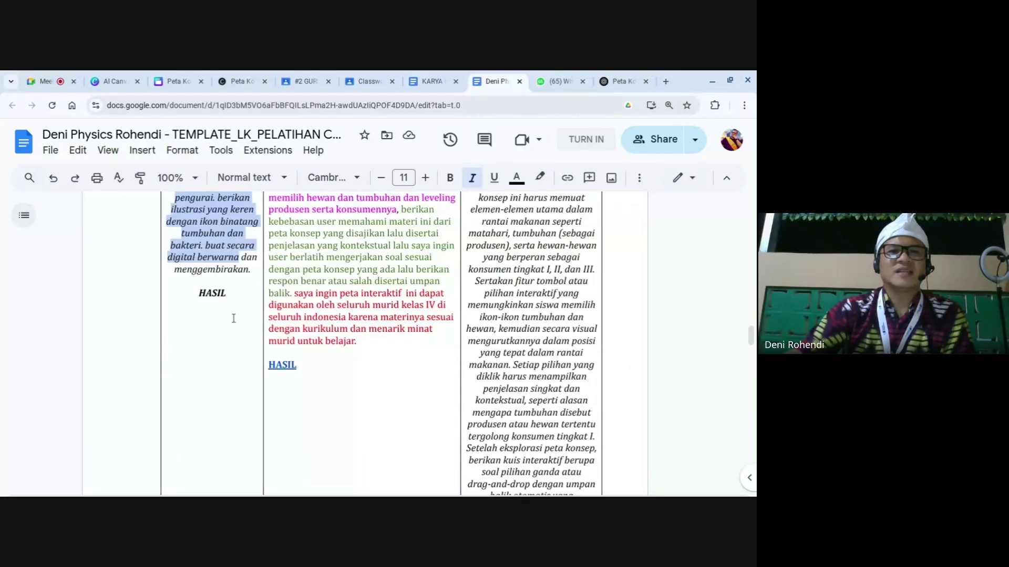
double_click(213, 293)
scroll(503, 297, down, 3)
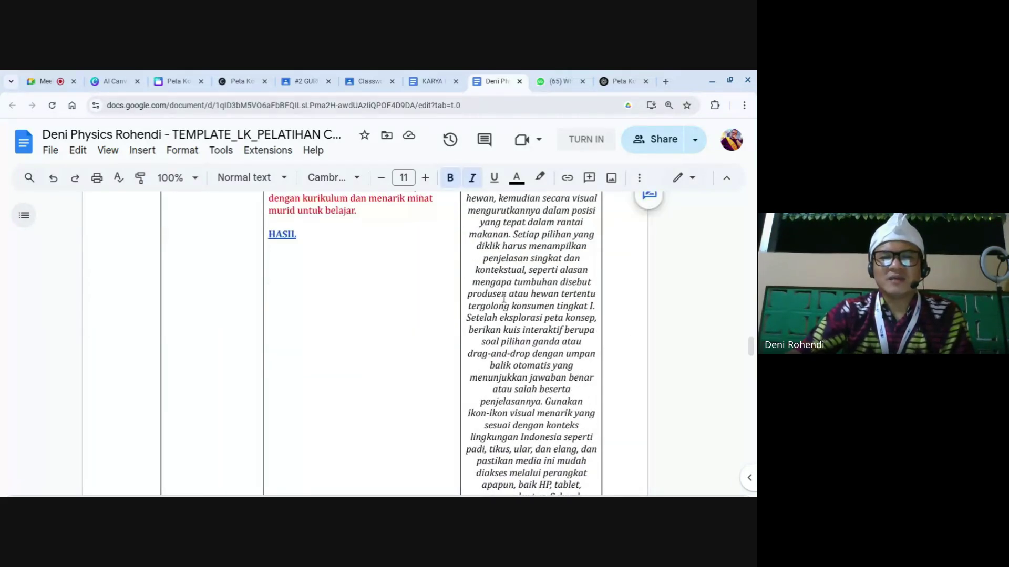
drag(503, 297, 541, 415)
scroll(503, 298, up, 5)
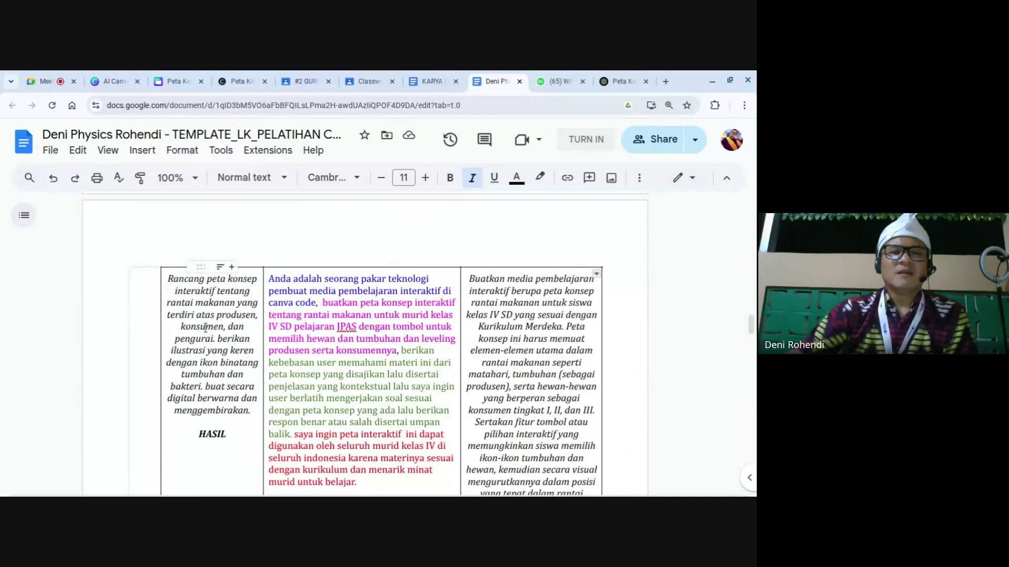
Compare the wording of the food-chain concept map prompts across the three columns of the worksheet table.
click(199, 316)
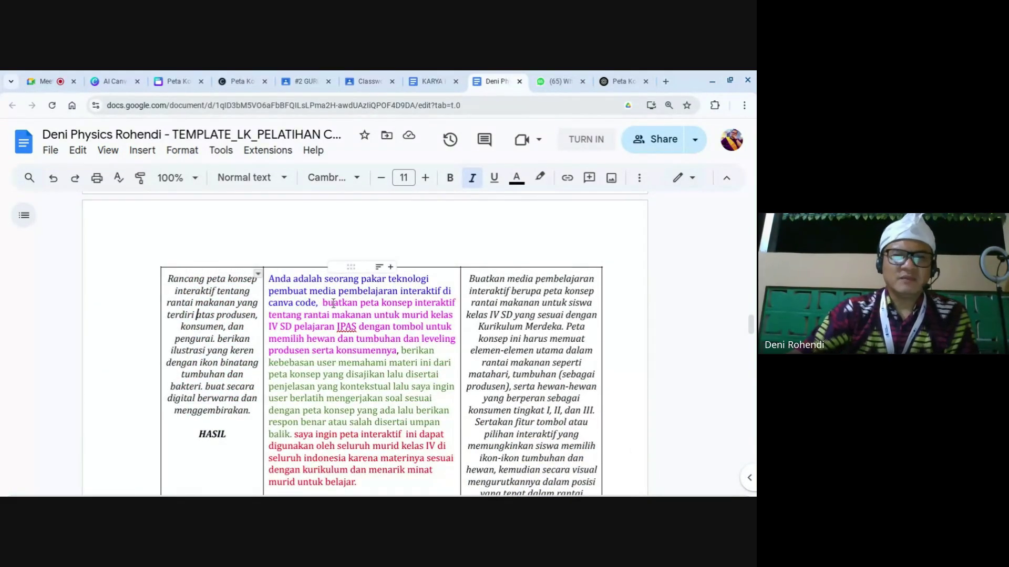
click(514, 302)
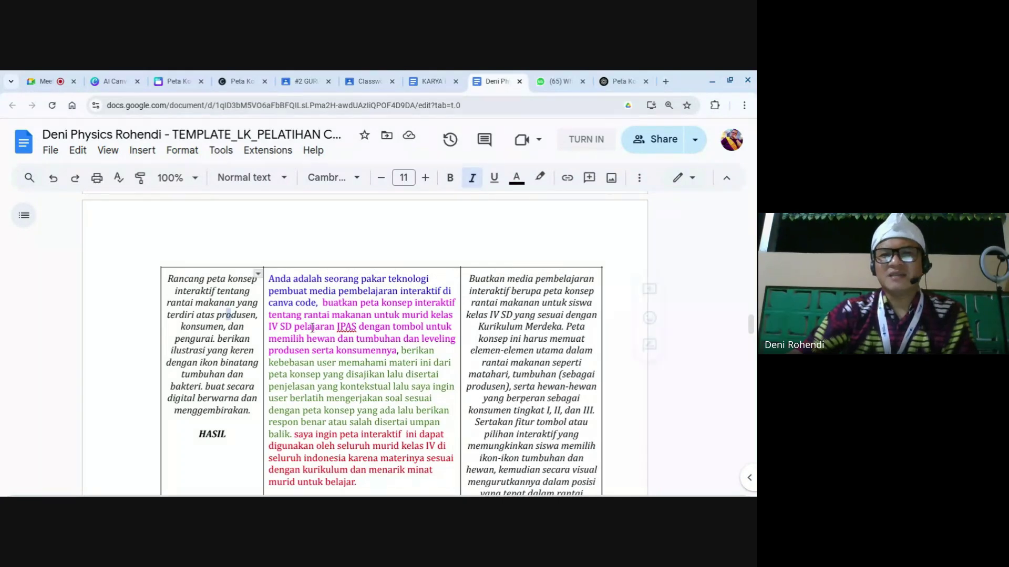
click(483, 326)
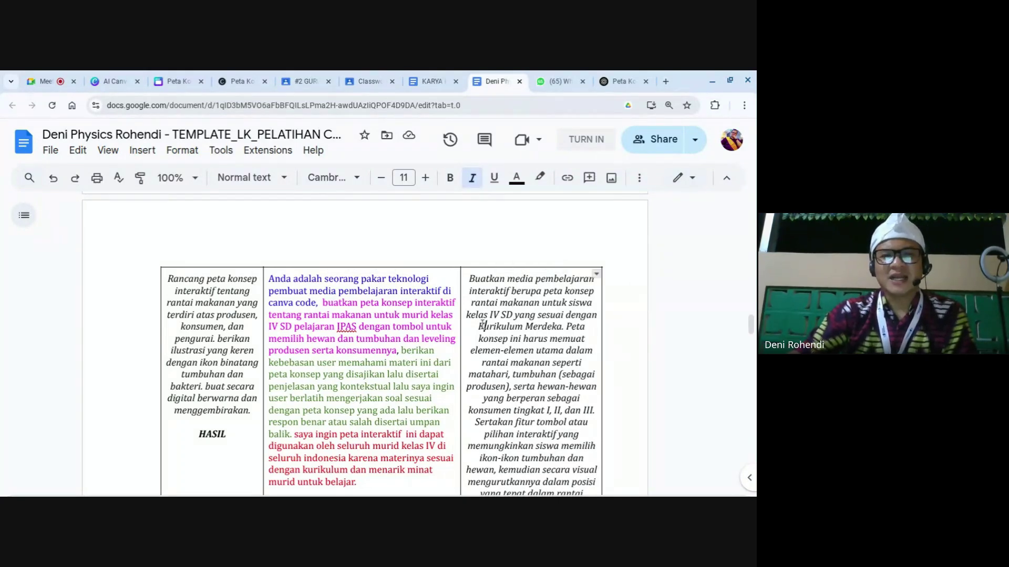
click(297, 308)
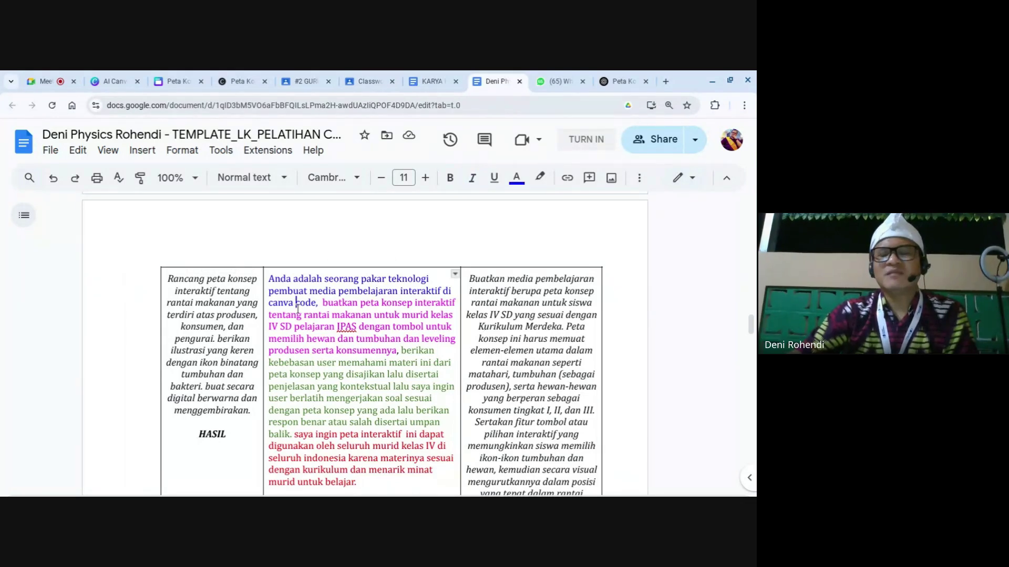
click(195, 351)
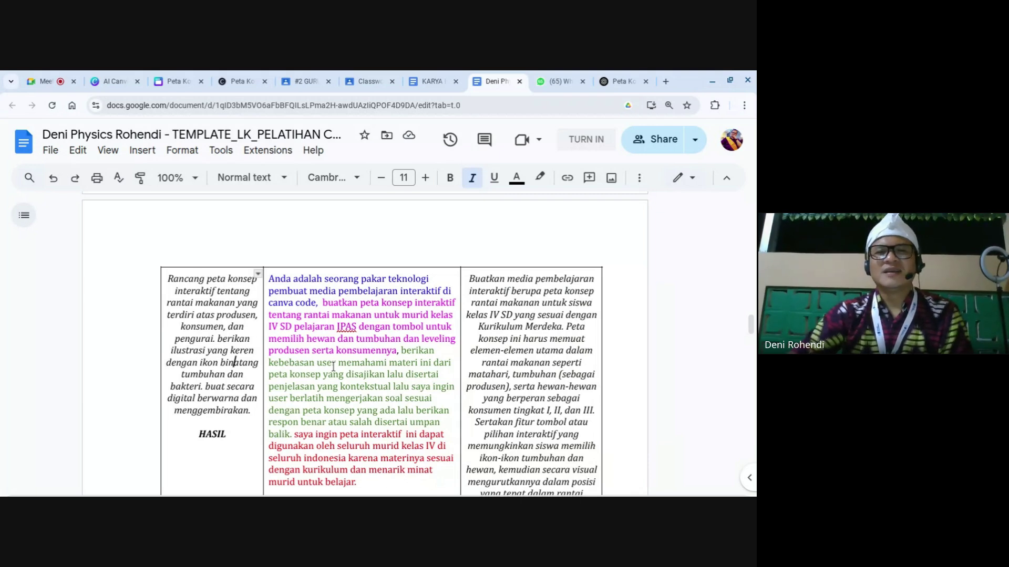
click(476, 368)
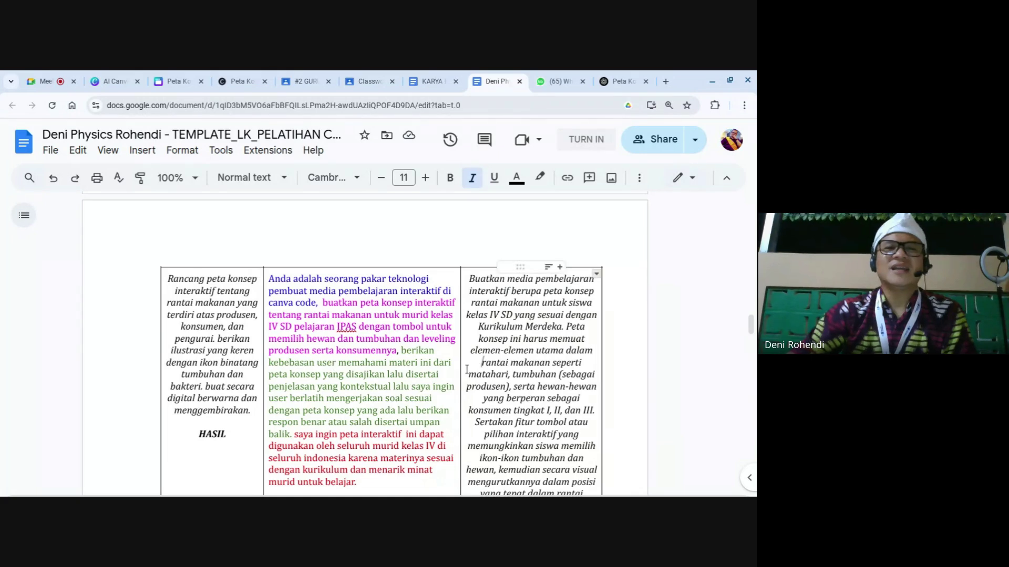
scroll(467, 370, down, 1)
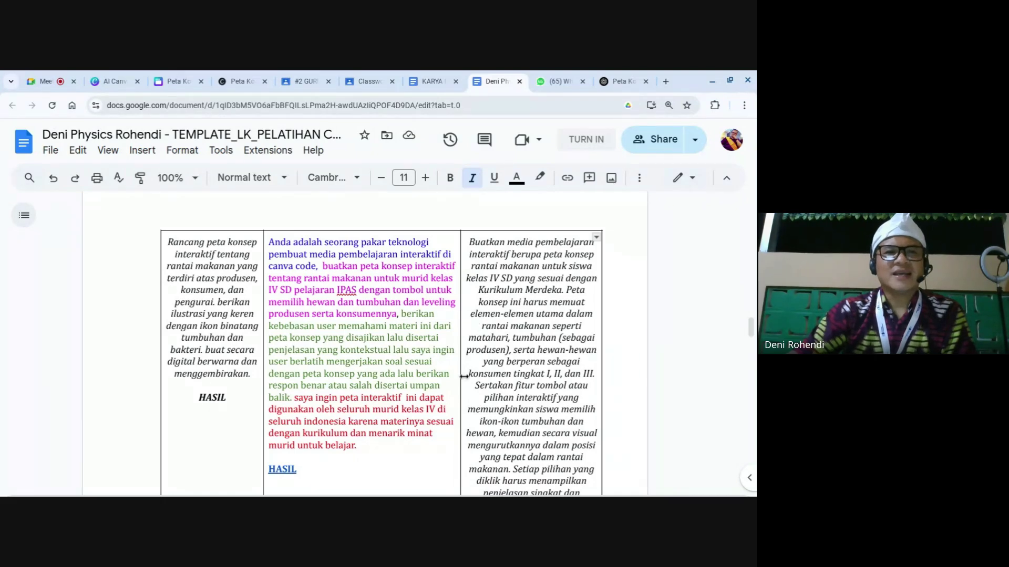
scroll(464, 376, down, 2)
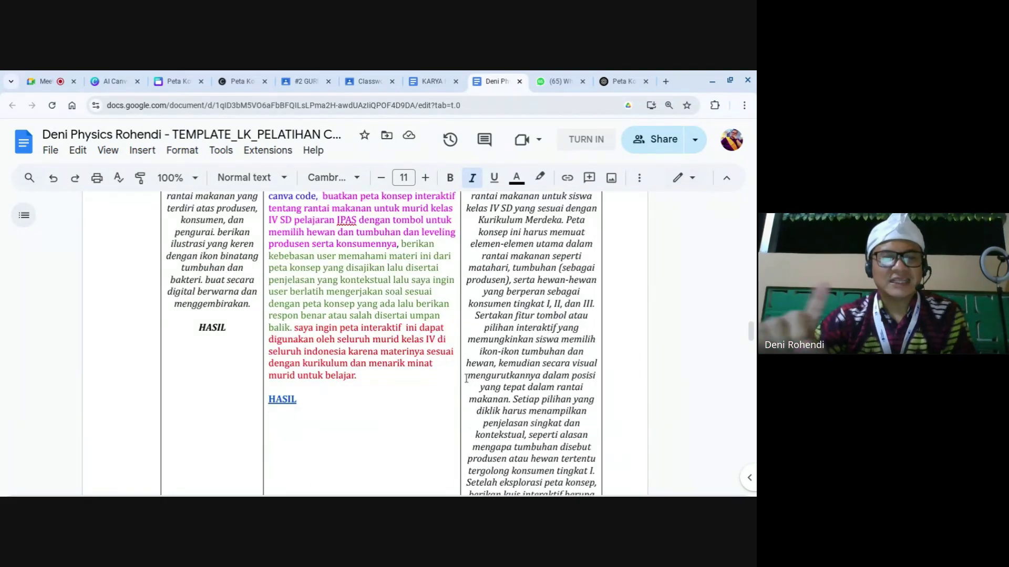
Look through the end of the prompt table and on to worksheet sections G and H.
scroll(465, 377, down, 5)
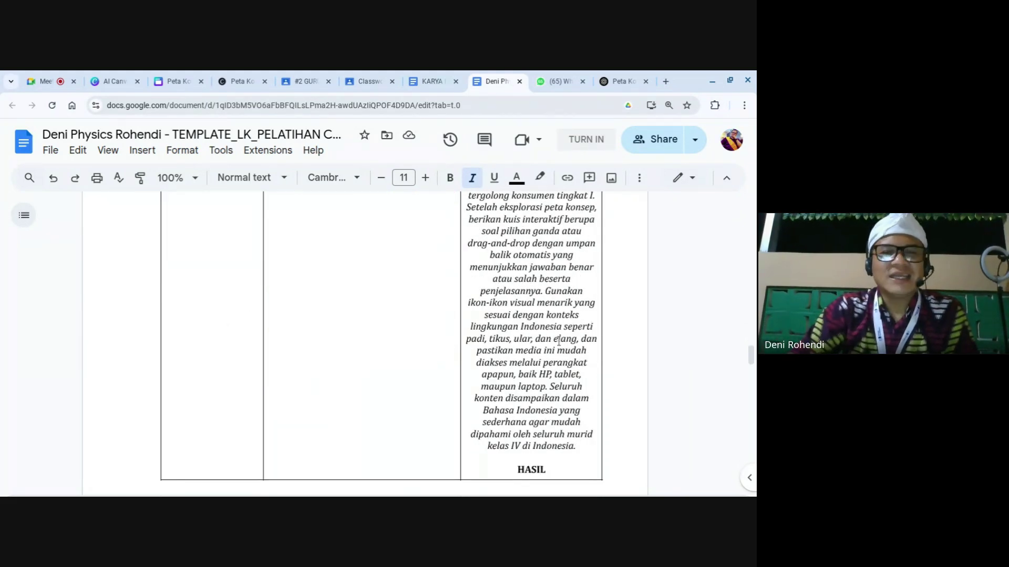
scroll(558, 340, down, 12)
scroll(530, 315, up, 7)
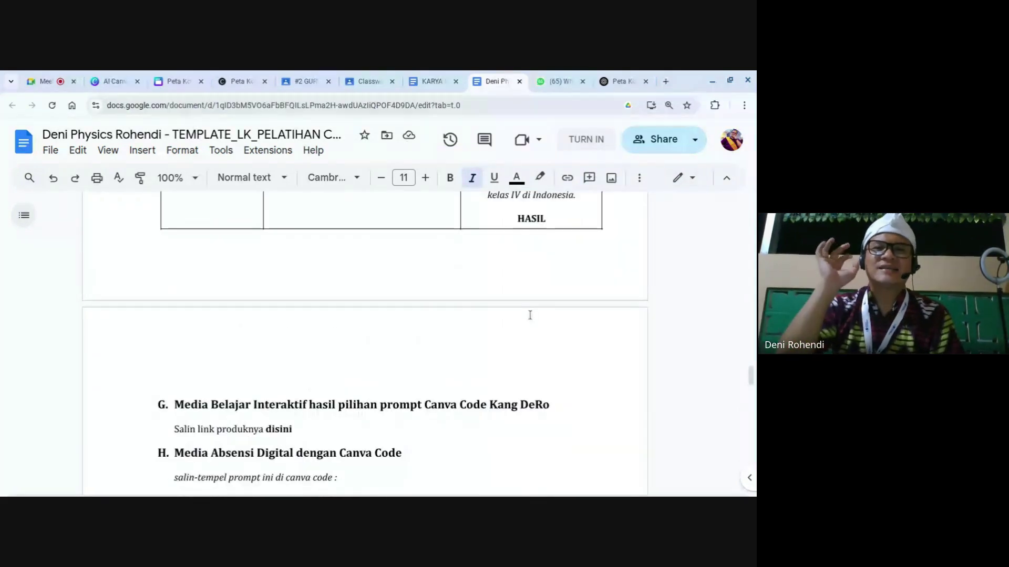
scroll(530, 315, down, 2)
scroll(525, 332, down, 1)
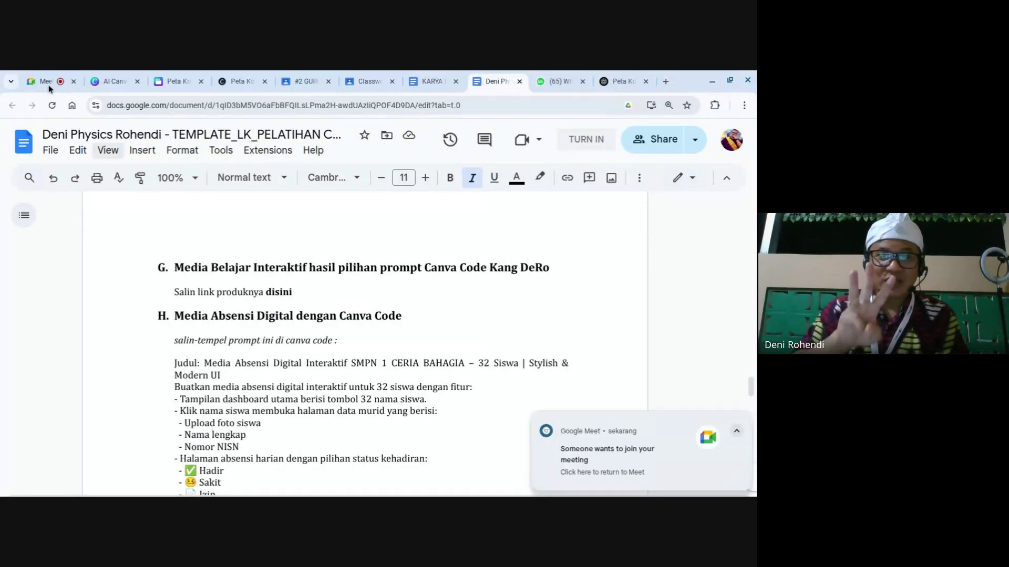
Read the participants' messages in the Google Meet chat, glancing back at the worksheet in between.
key(ctrl+1)
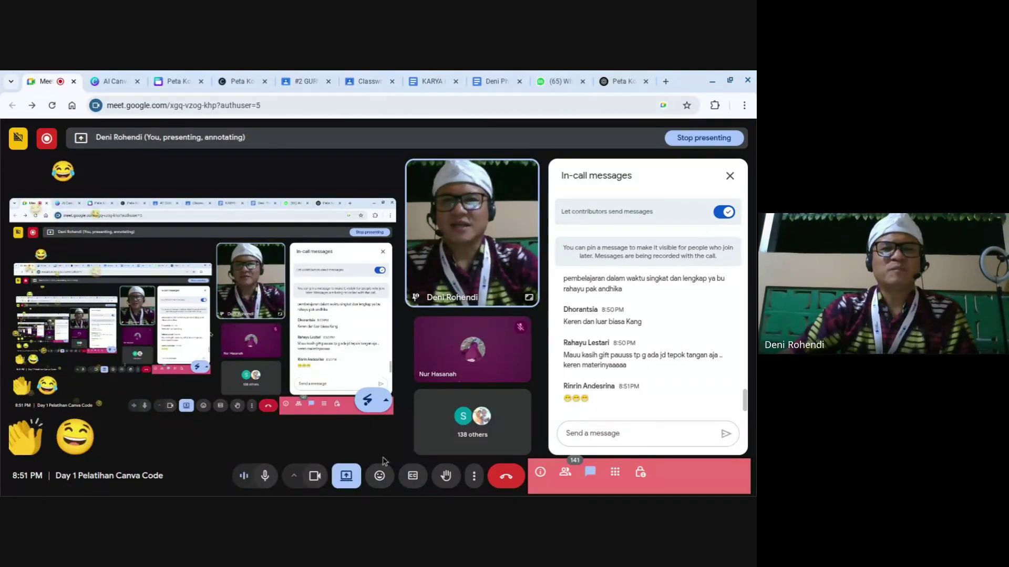
mouse_move(439, 81)
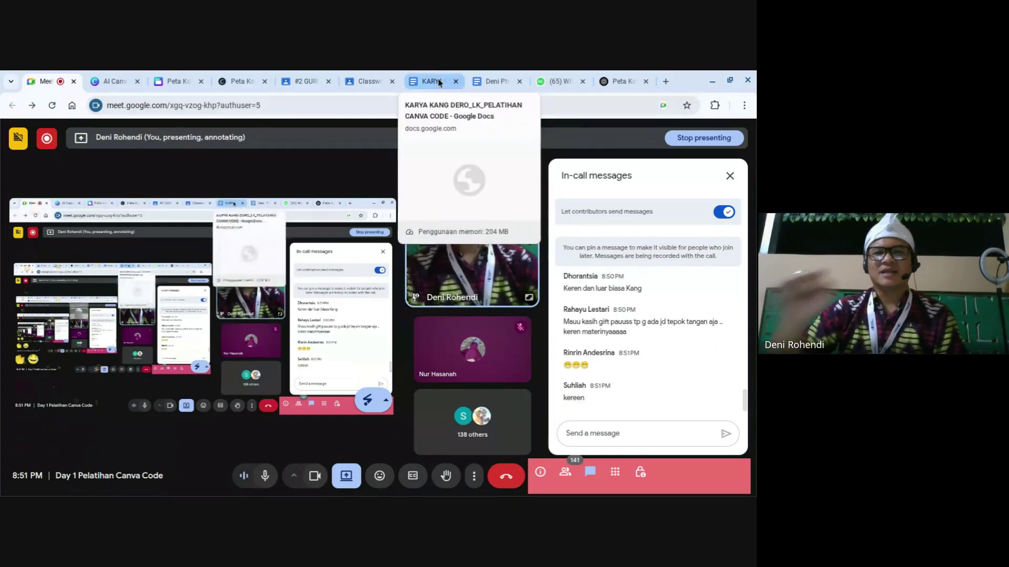
click(493, 82)
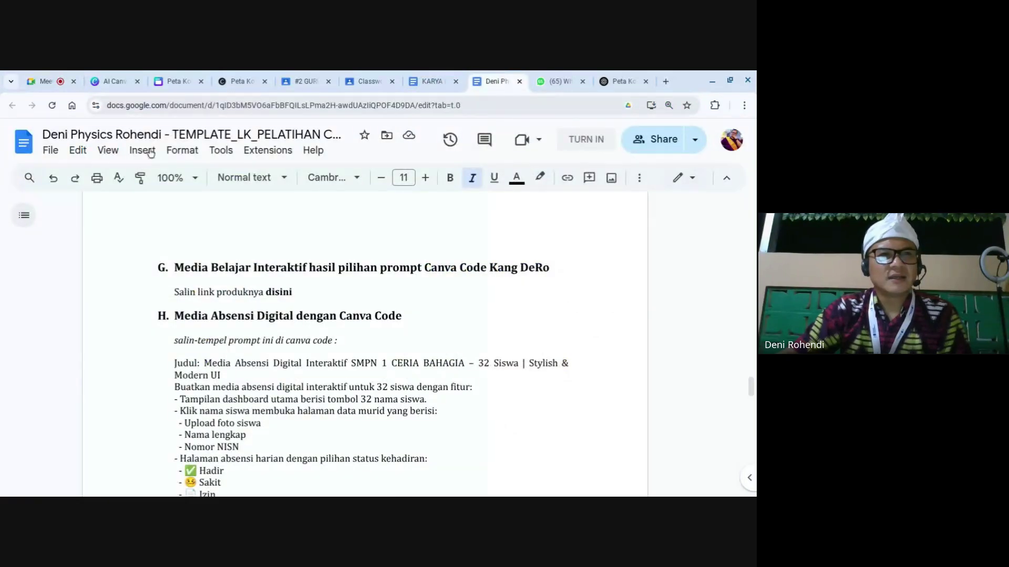
click(53, 83)
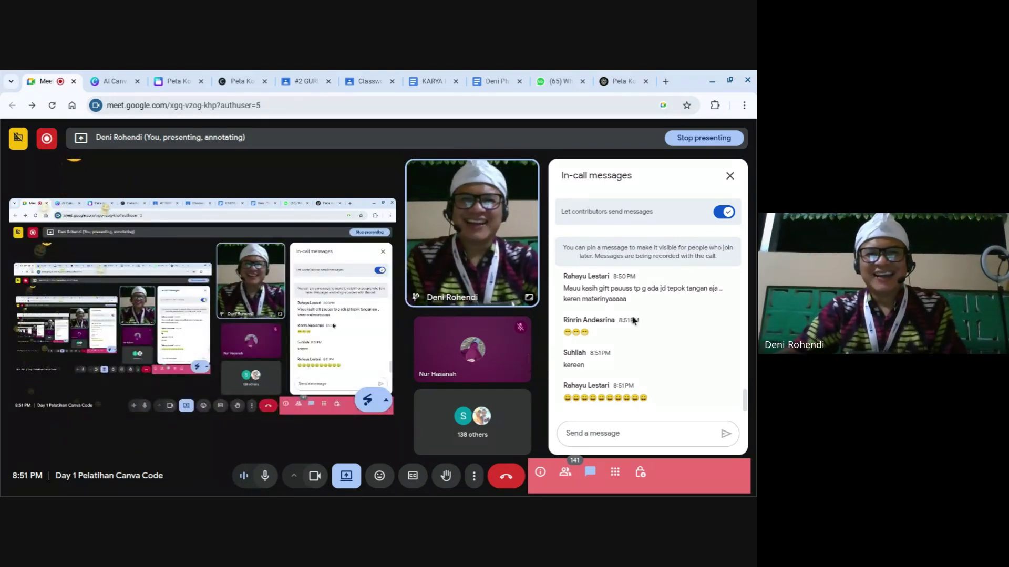
scroll(635, 321, up, 2)
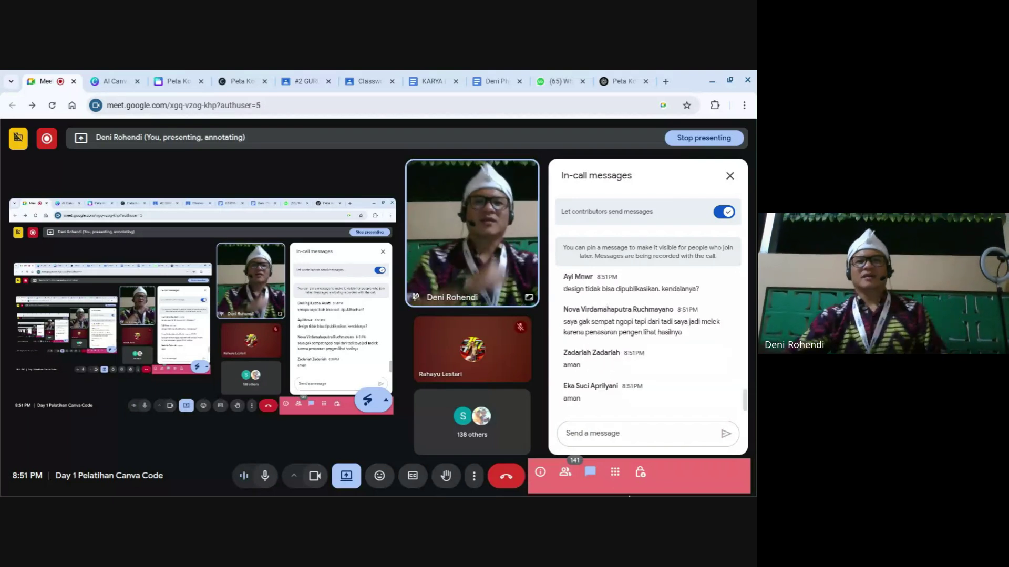
mouse_move(629, 496)
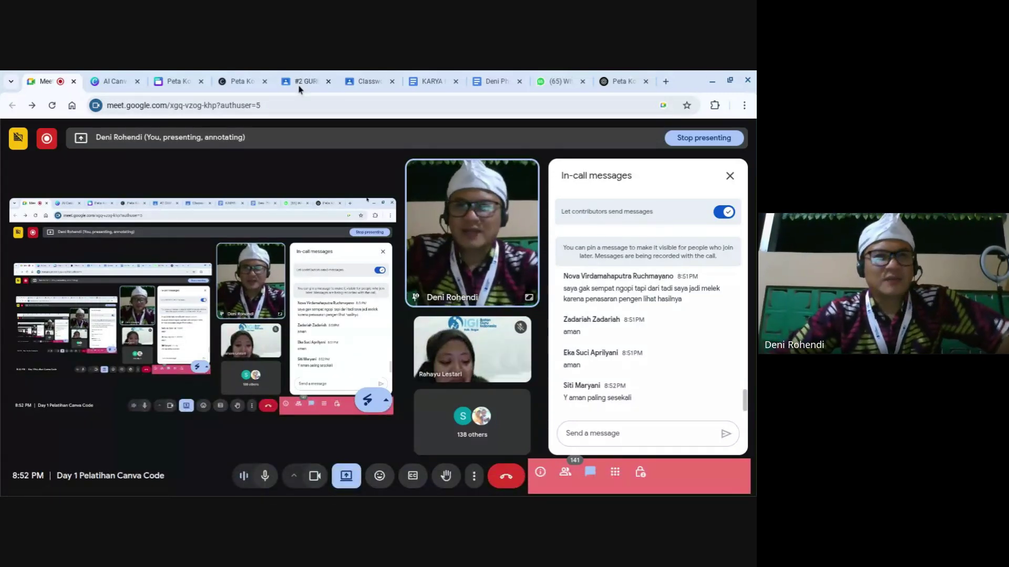
Look over sections G and H of the training worksheet and close the completed example document.
click(488, 83)
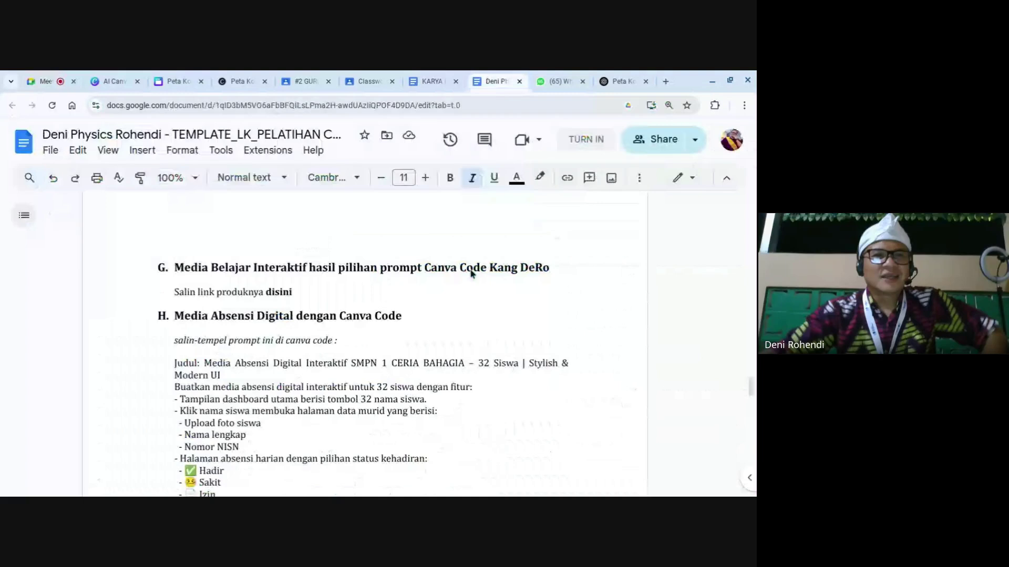
click(389, 331)
scroll(363, 337, up, 1)
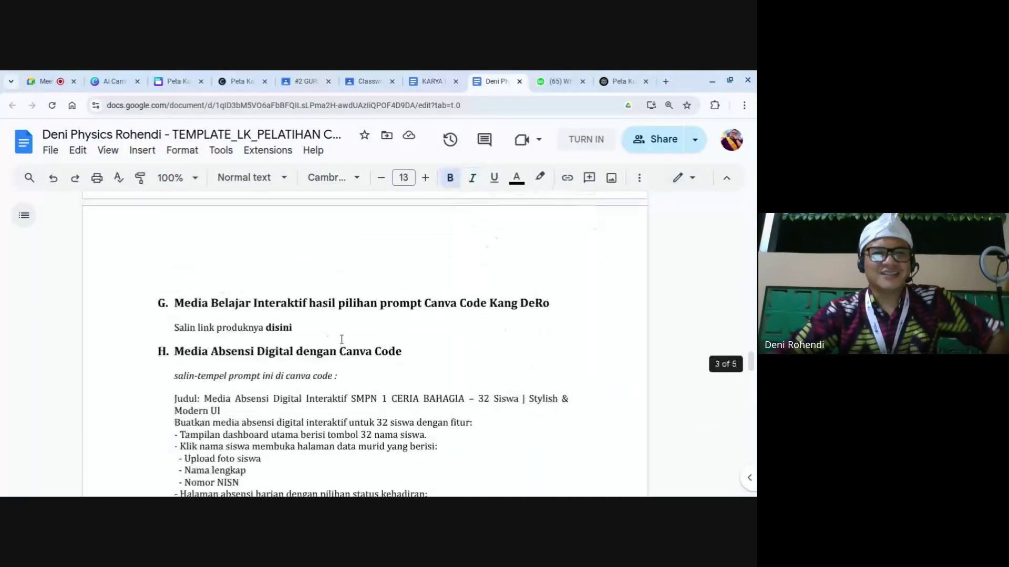
scroll(341, 339, down, 2)
scroll(443, 405, down, 1)
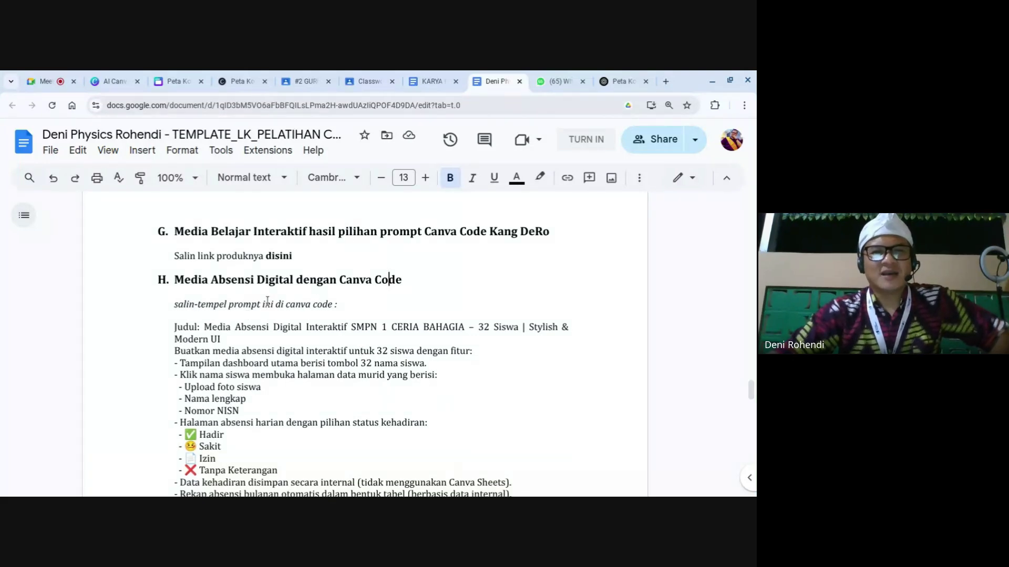
click(434, 81)
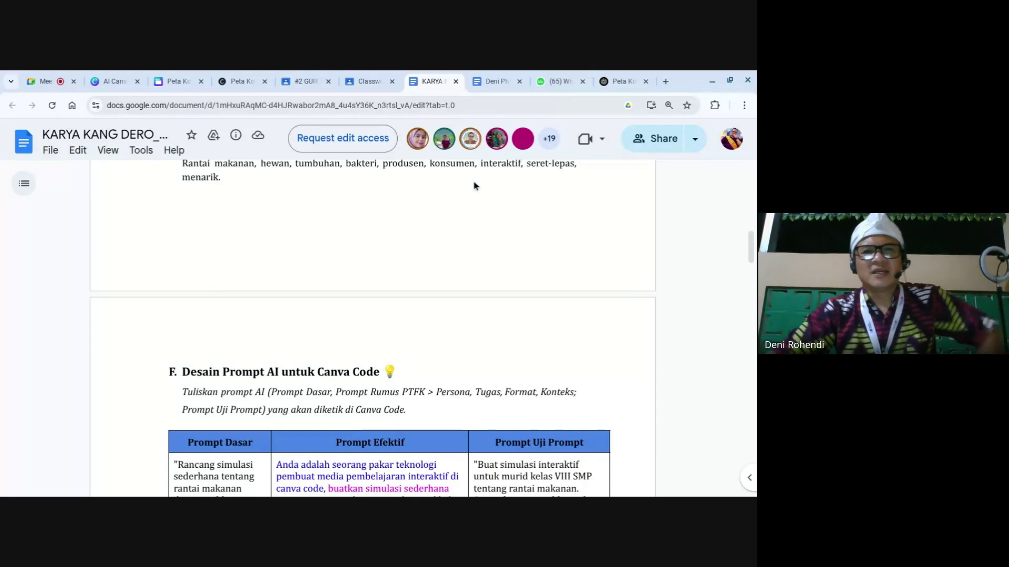
key(ctrl+w)
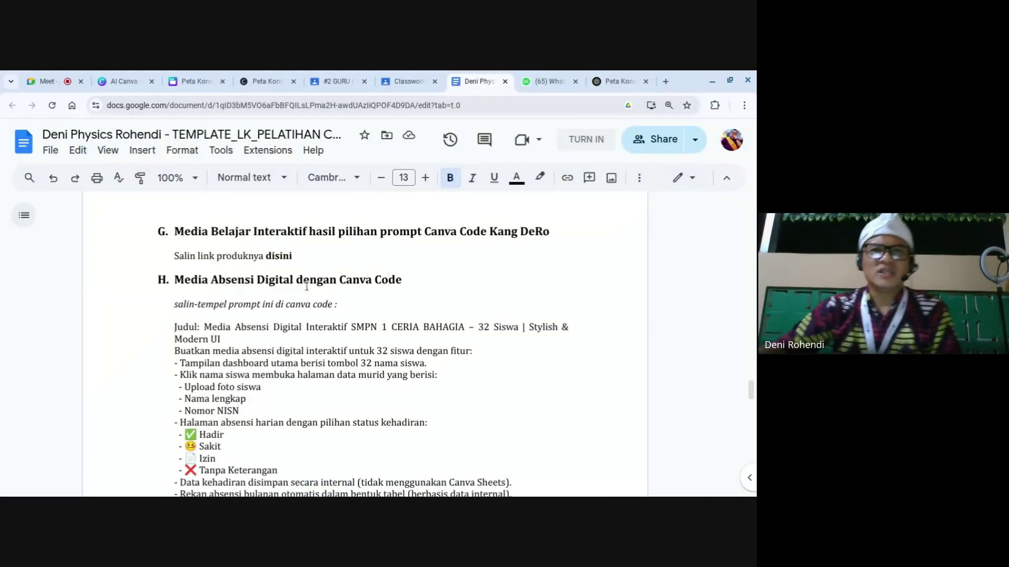
Review the HASIL entries in the worksheet's prompt table and return to sections G and H.
scroll(298, 288, down, 2)
scroll(298, 288, up, 4)
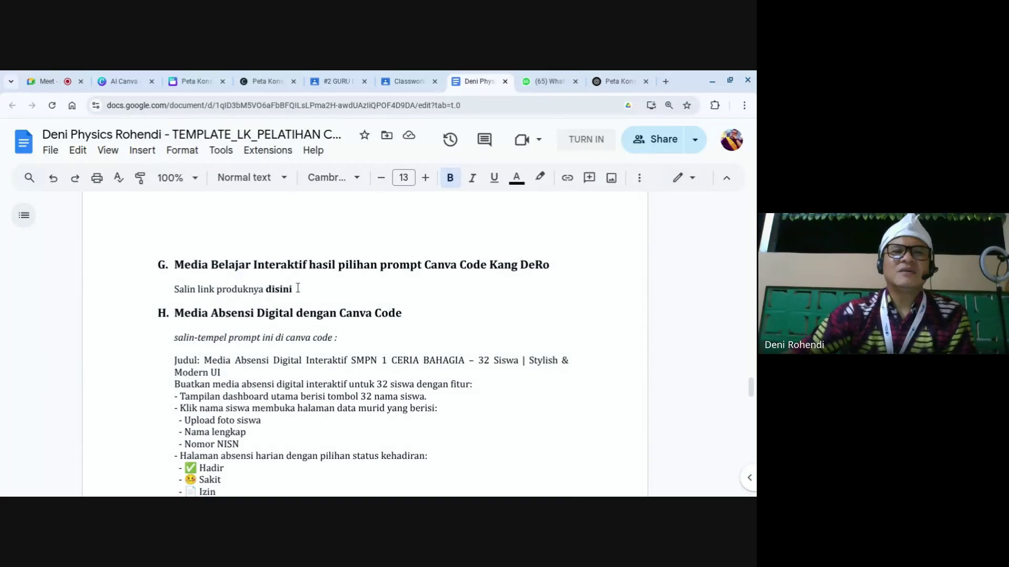
scroll(431, 340, up, 9)
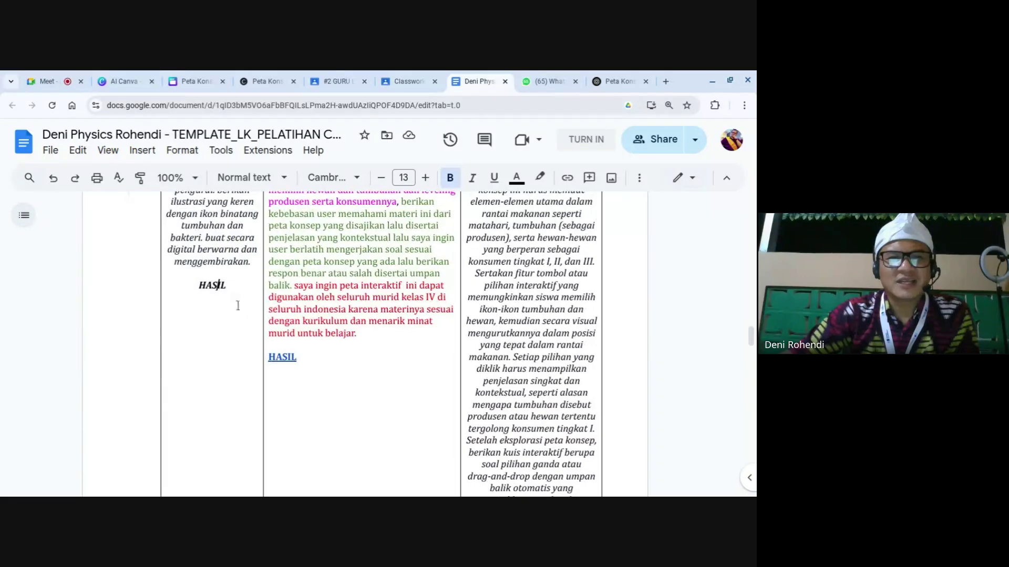
click(313, 333)
scroll(517, 329, down, 10)
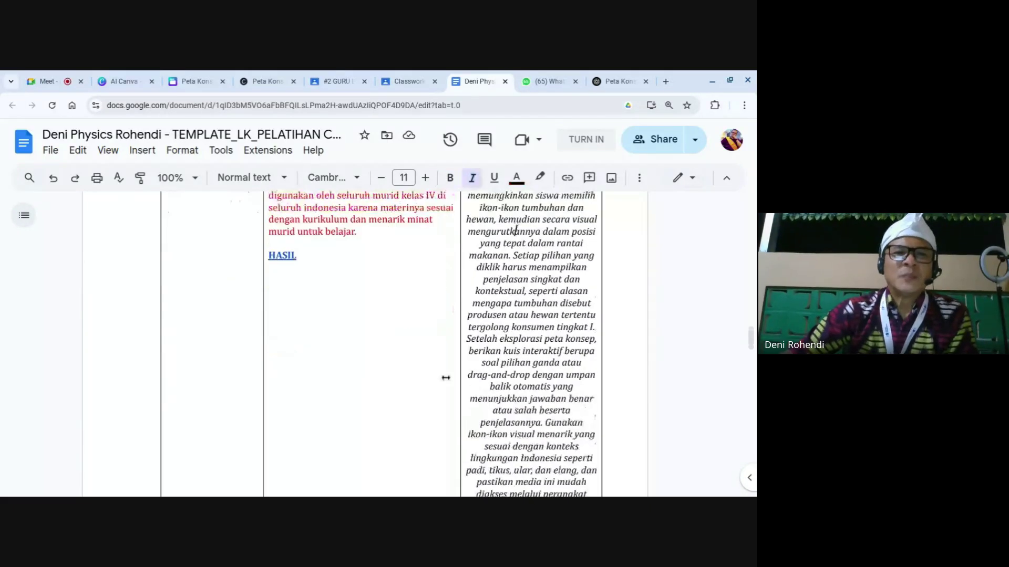
click(402, 368)
scroll(402, 368, down, 1)
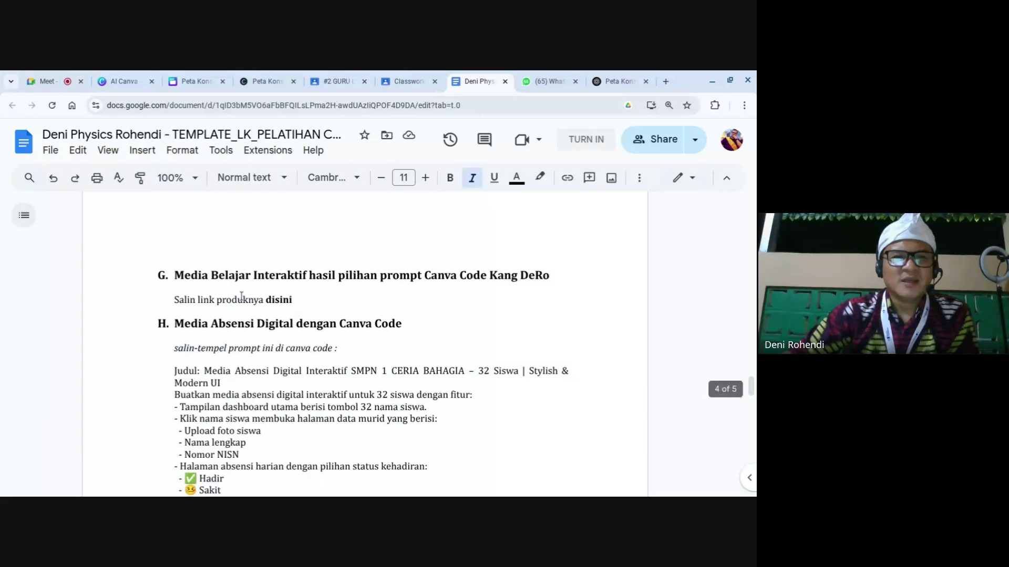
Point out the section G heading on interactive learning media and its "disini" product-link placeholder by selecting the text.
drag(182, 278, 314, 282)
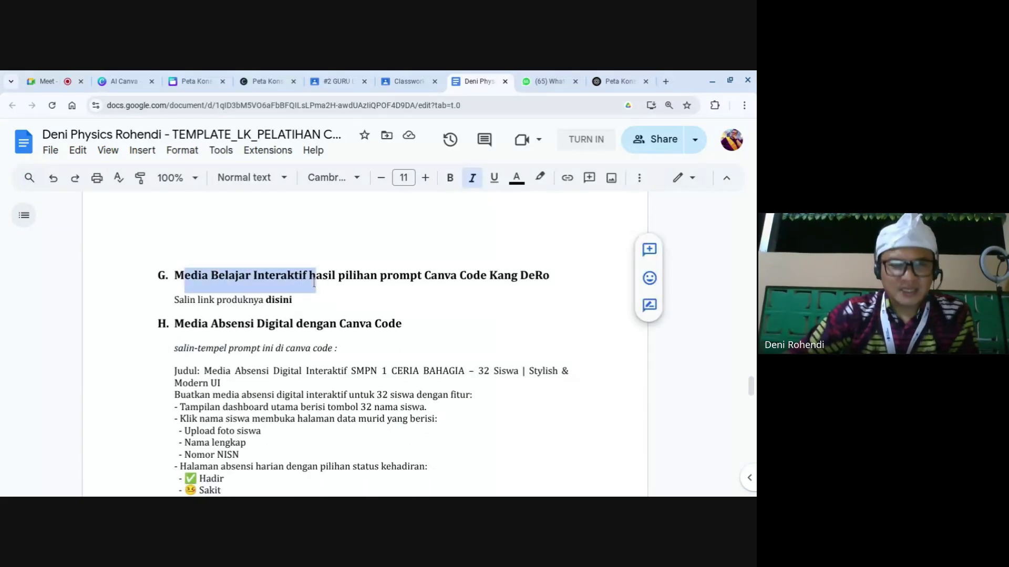
click(342, 278)
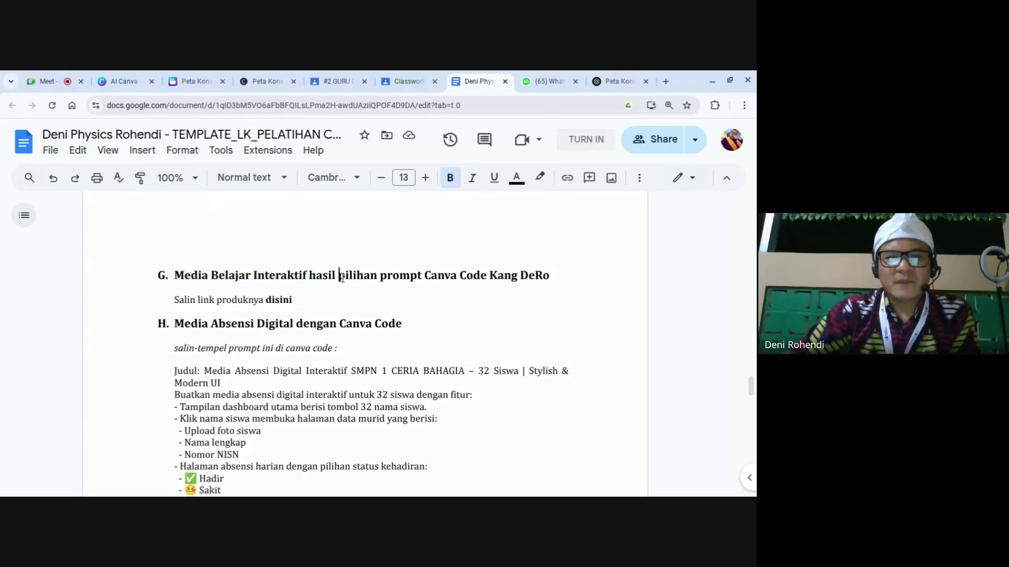
drag(342, 277, 475, 277)
click(397, 279)
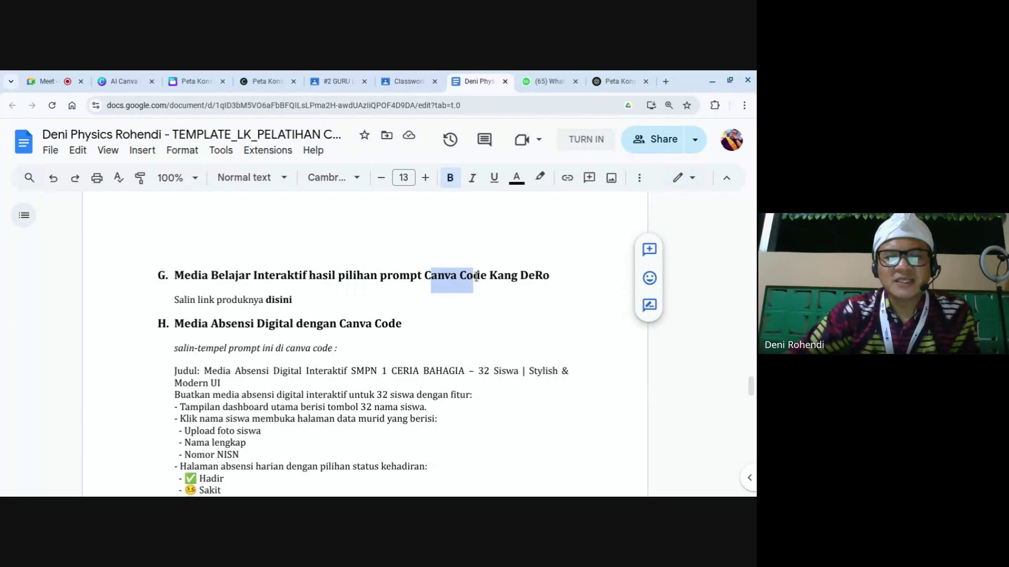
click(475, 282)
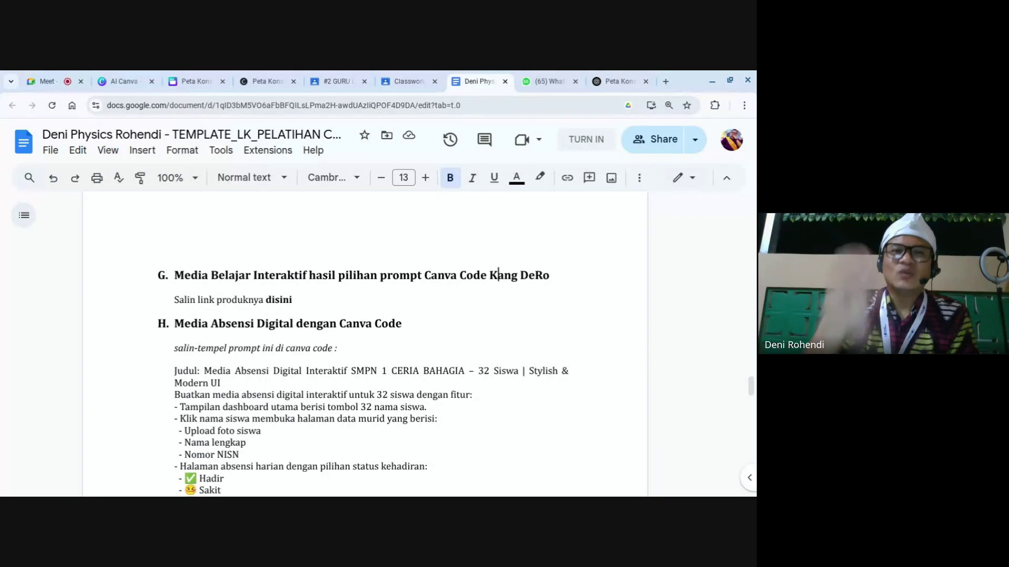
scroll(322, 288, down, 1)
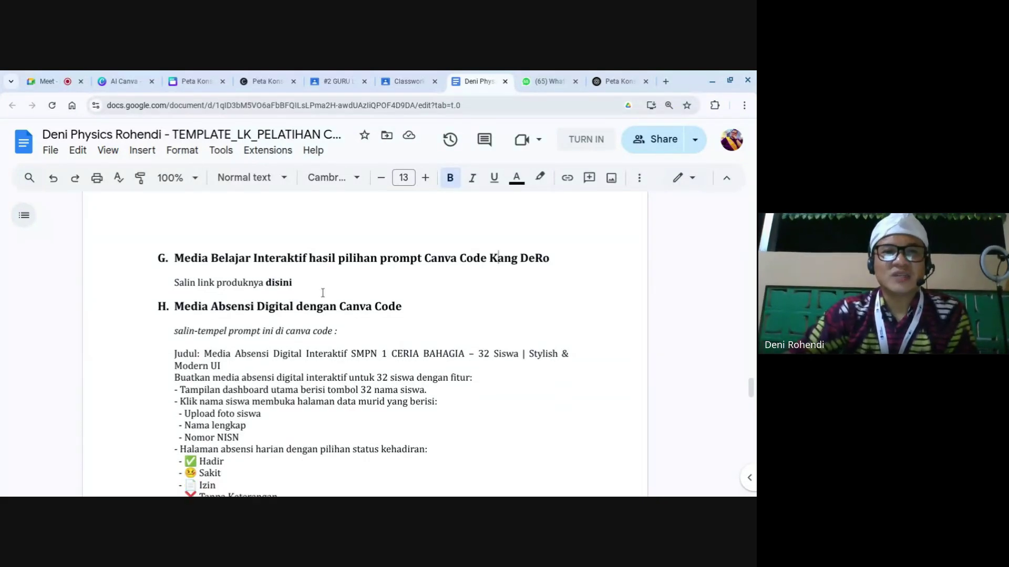
click(333, 286)
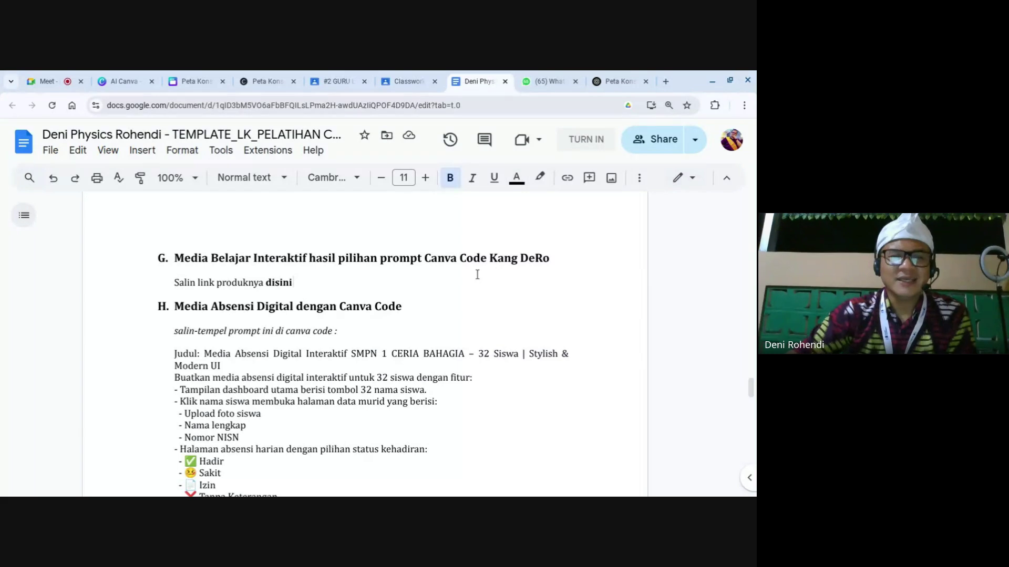
scroll(257, 289, down, 1)
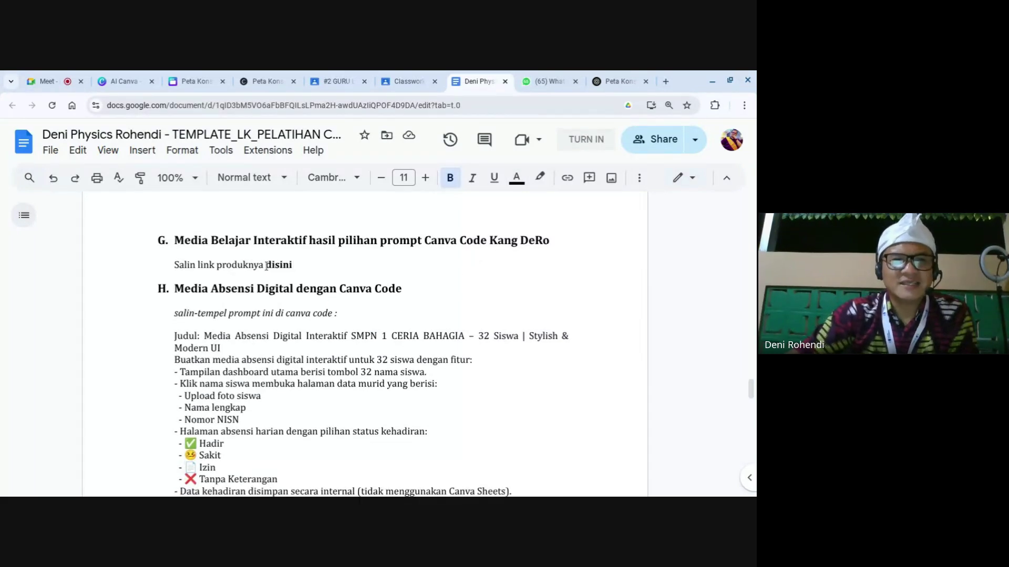
drag(267, 266, 295, 264)
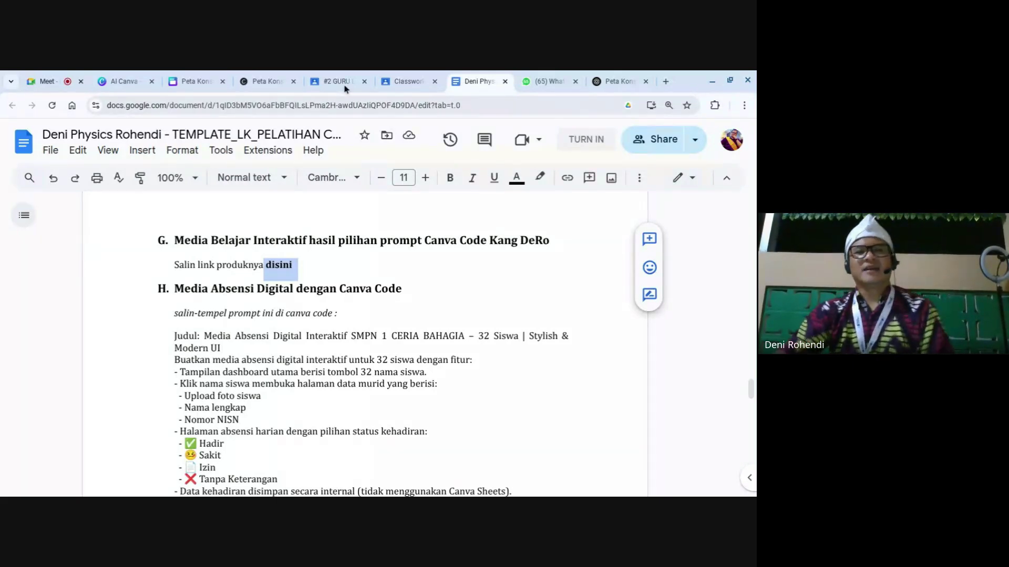
mouse_move(341, 495)
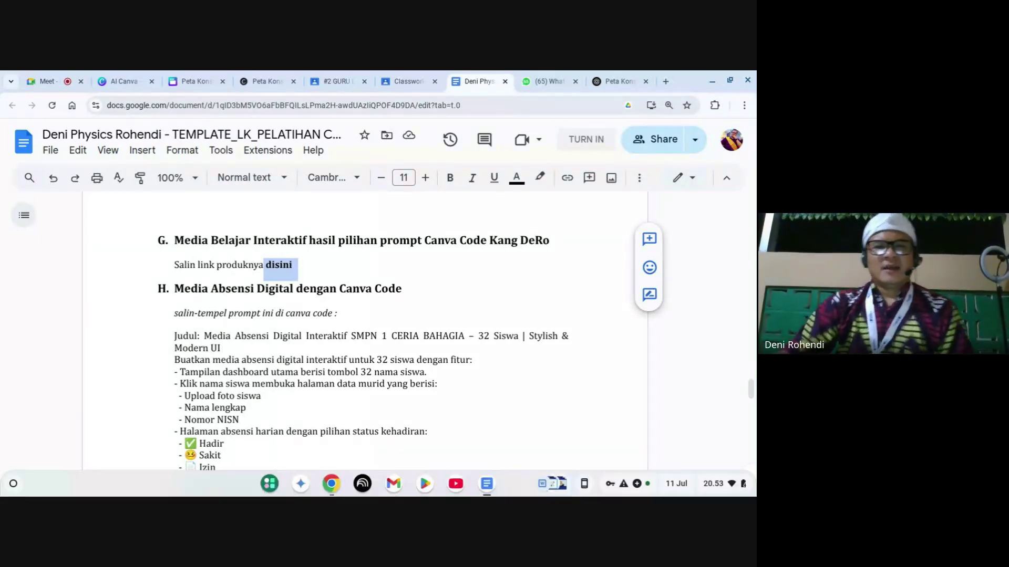
click(543, 484)
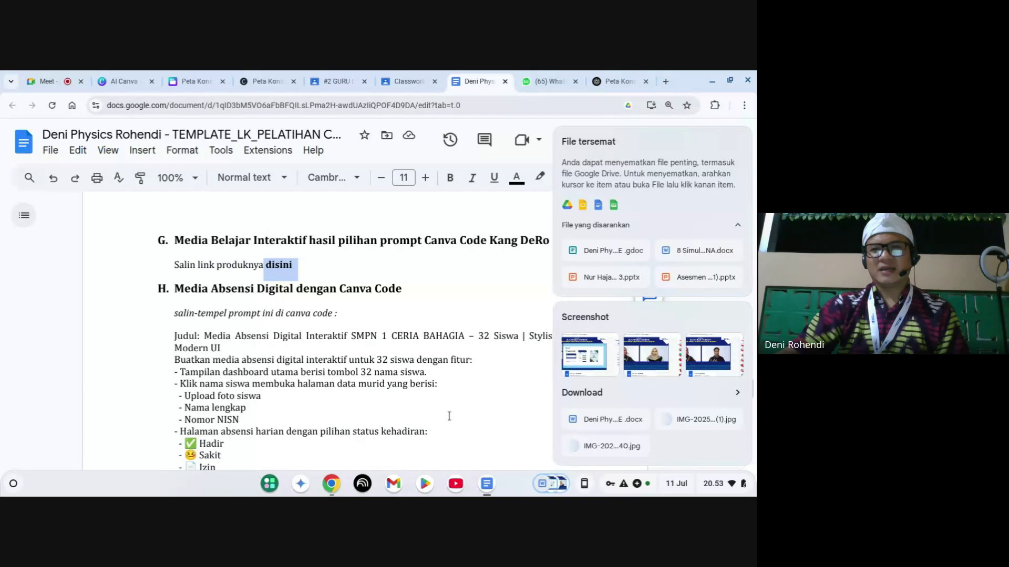
click(537, 364)
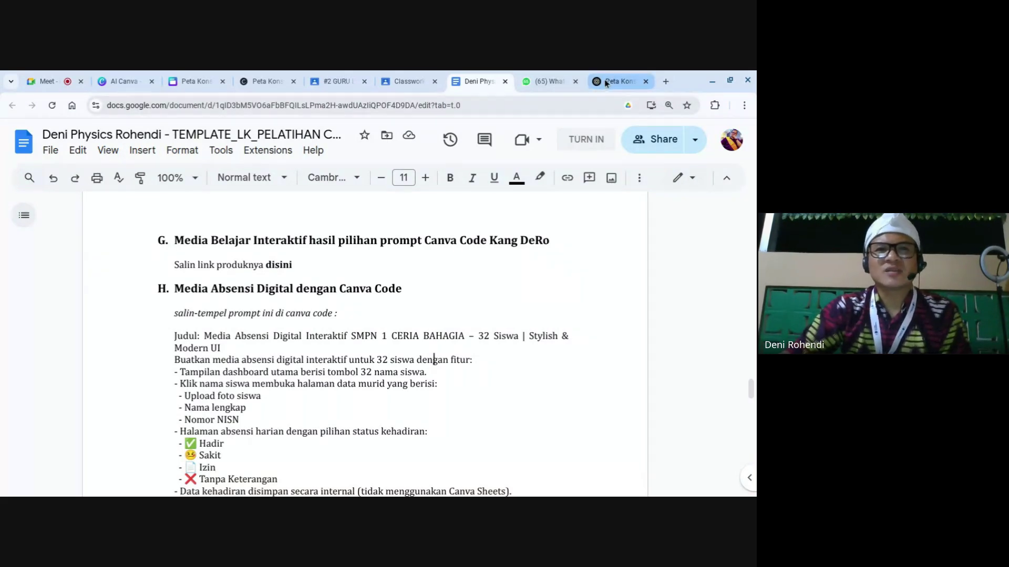
Close the published food-chain concept map site and its Canva design.
click(271, 83)
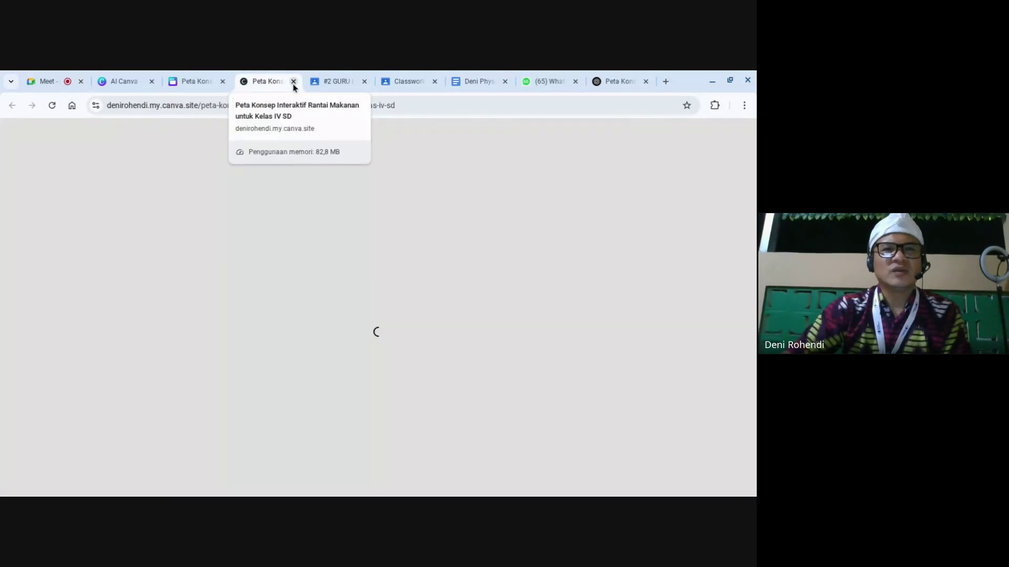
key(ctrl+w)
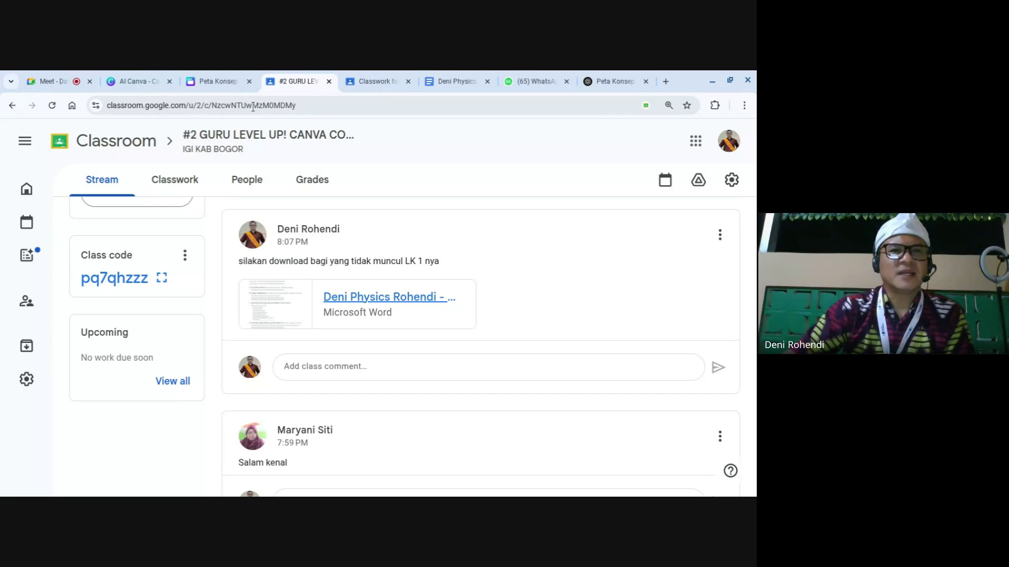
click(231, 84)
click(249, 82)
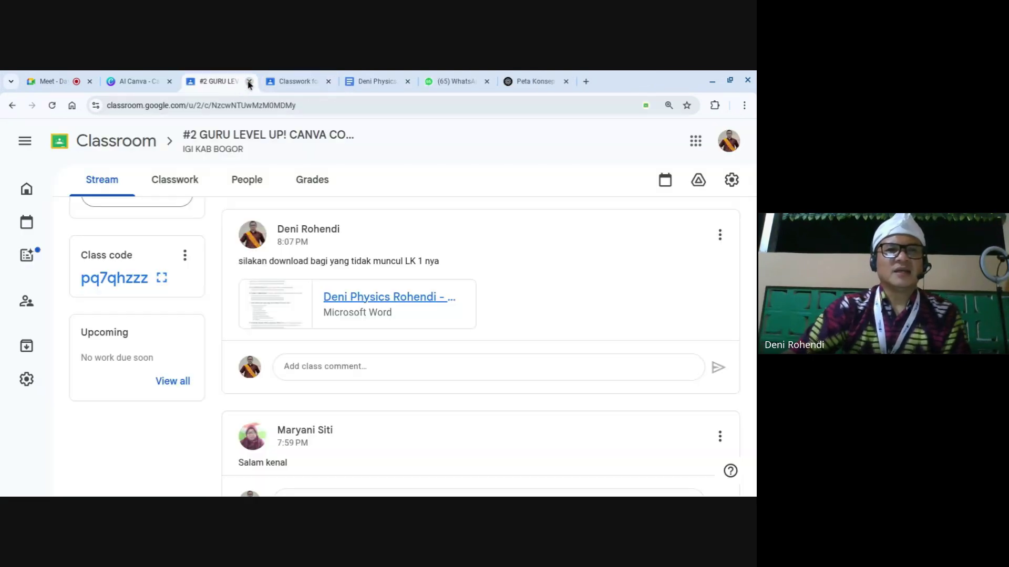
Open the PROMPT AI Drive folder from the "100+ Prompt AI Canva Code" material in the Google Classroom classwork.
scroll(355, 343, up, 5)
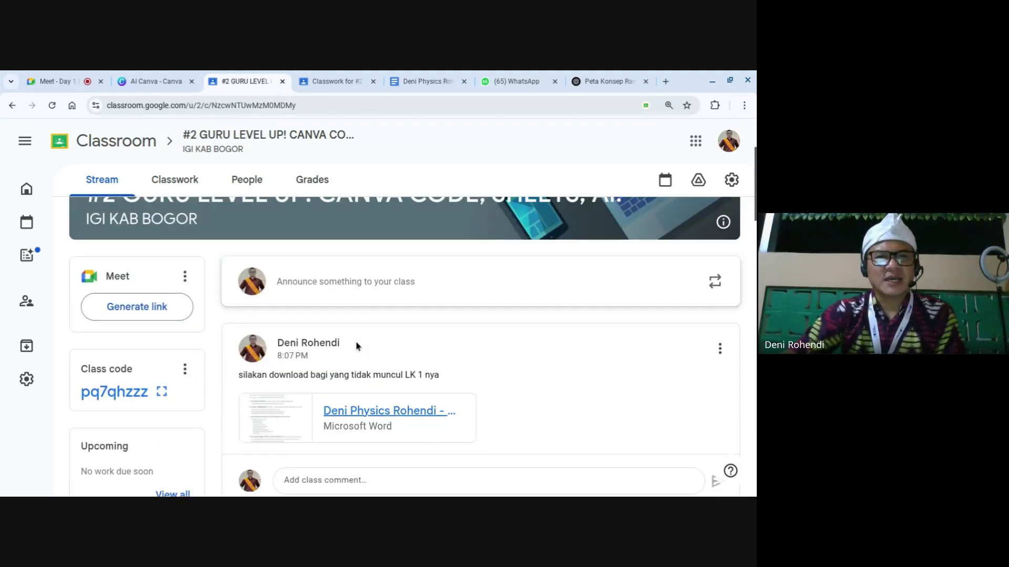
click(339, 81)
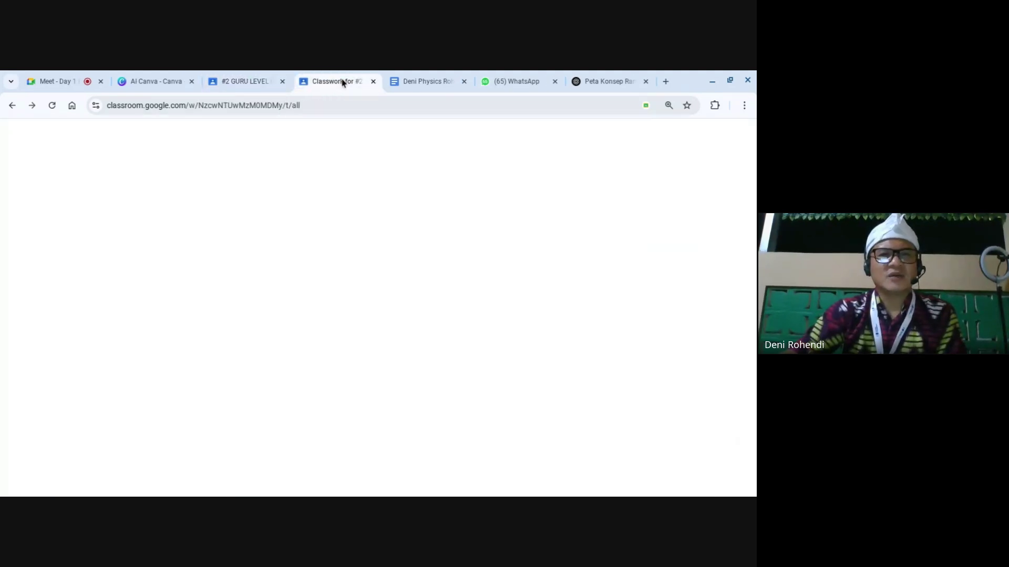
scroll(317, 338, up, 10)
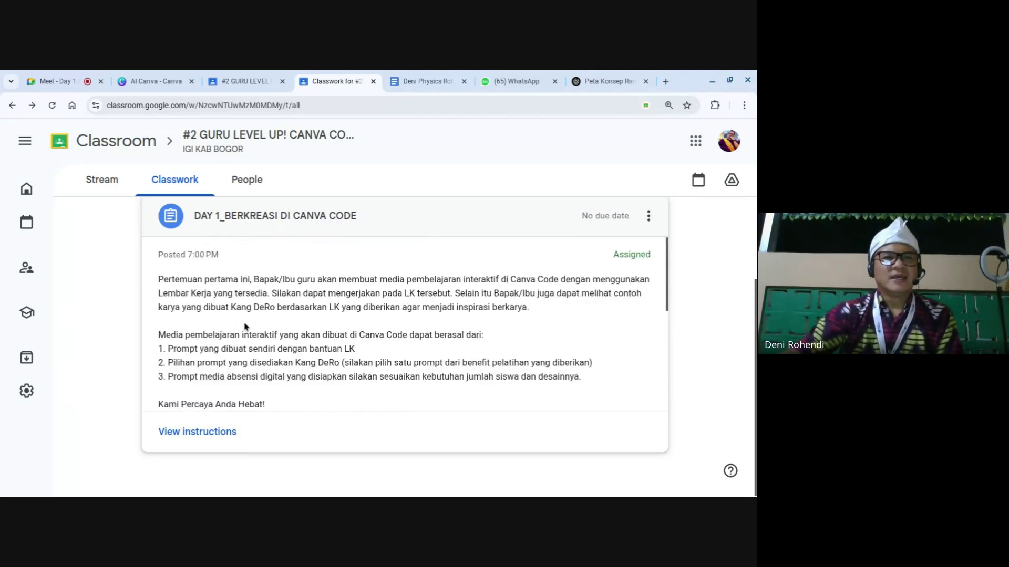
click(262, 377)
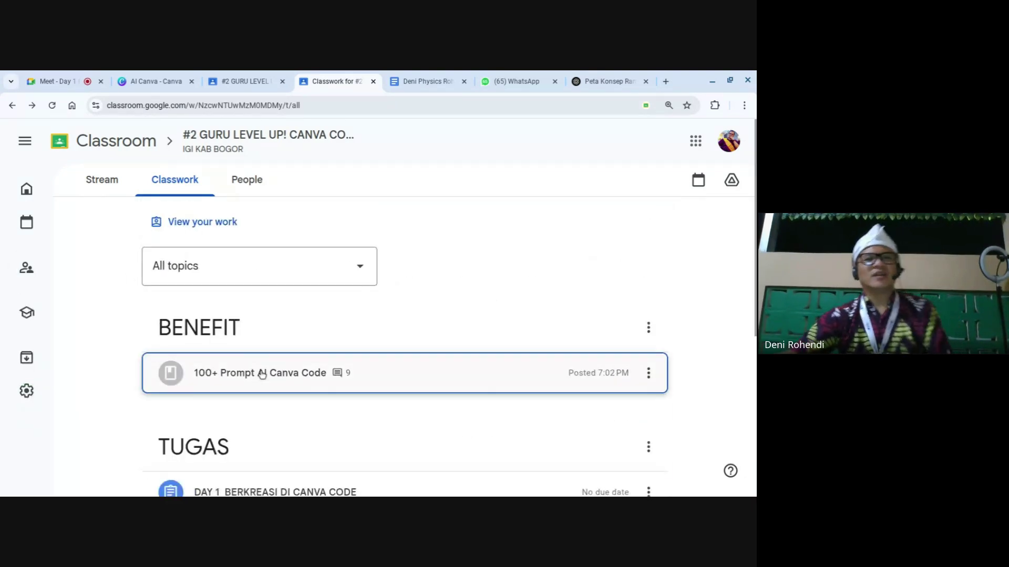
scroll(270, 406, down, 5)
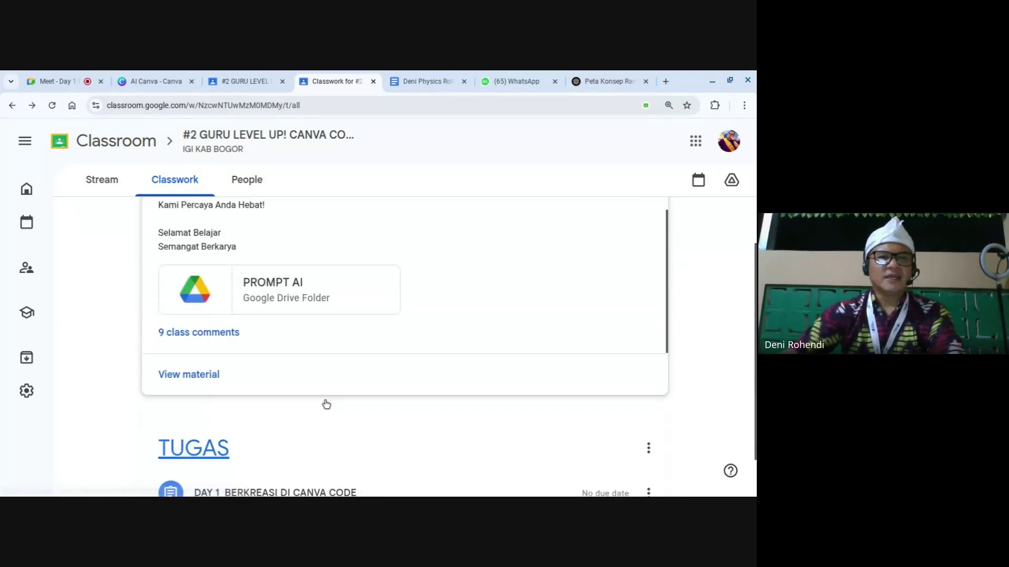
click(257, 286)
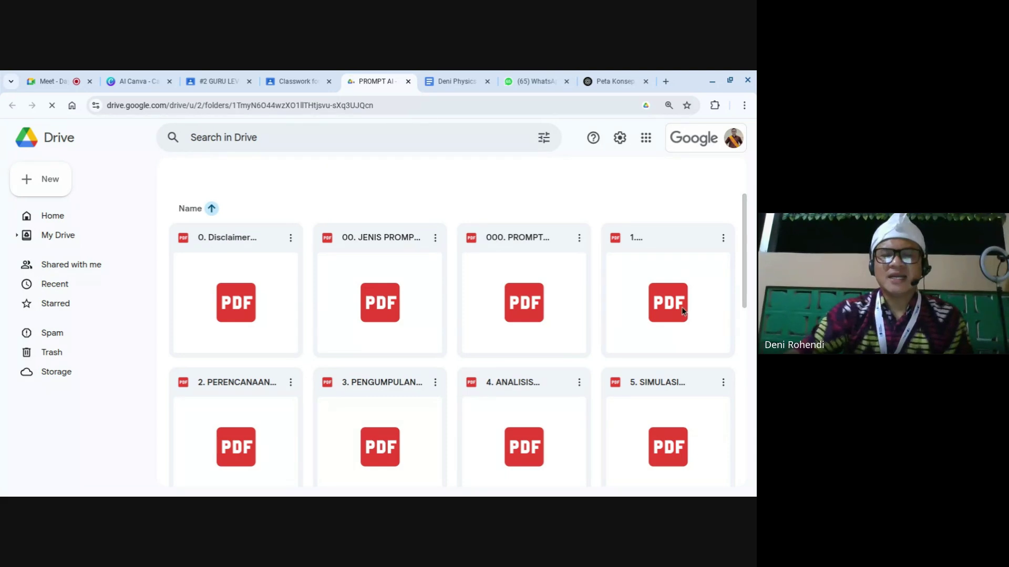
Browse the PDF files in the PROMPT AI folder and switch the folder to list layout.
scroll(441, 356, down, 8)
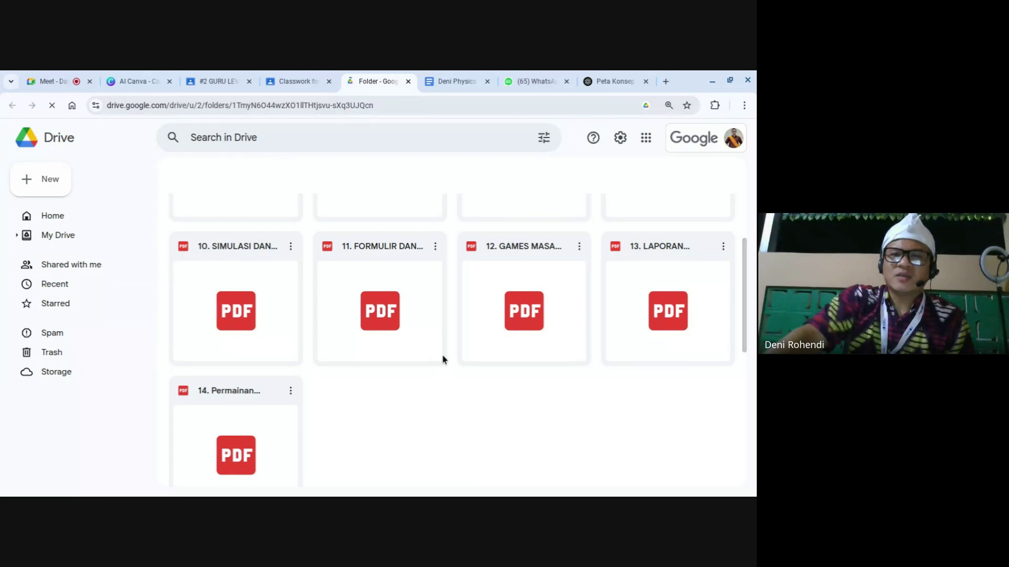
scroll(431, 358, down, 1)
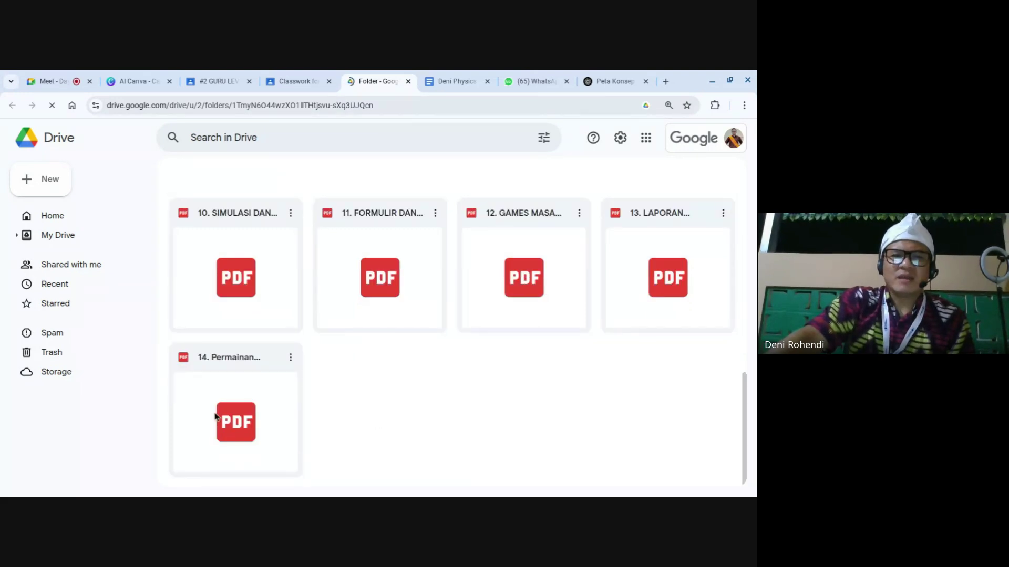
drag(227, 410, 583, 375)
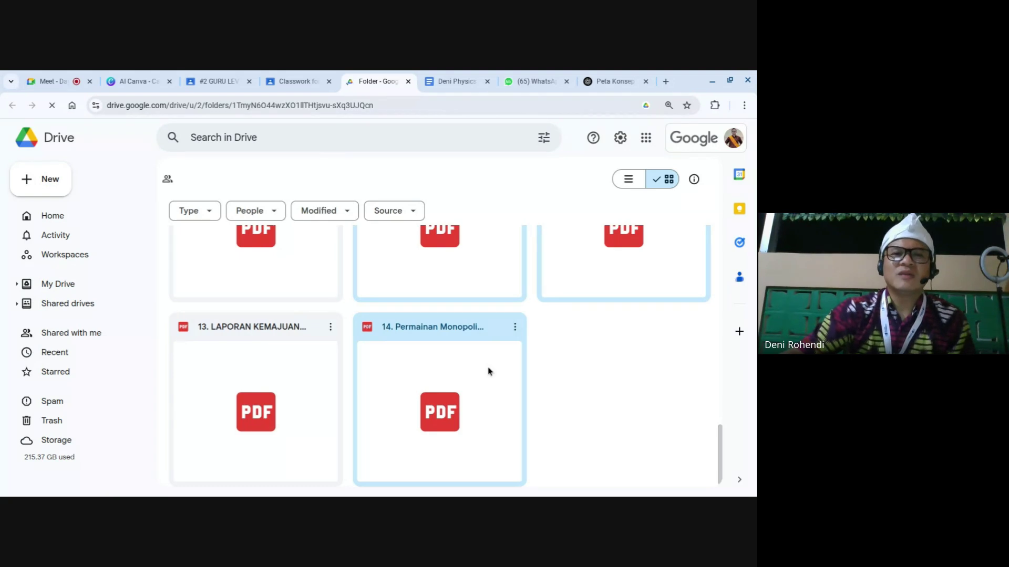
scroll(488, 372, up, 15)
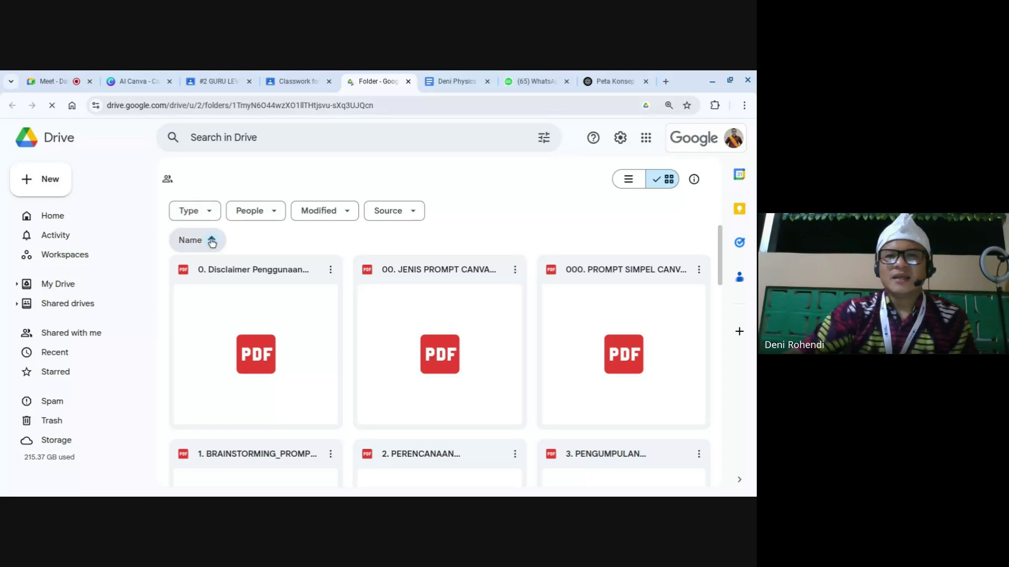
click(628, 179)
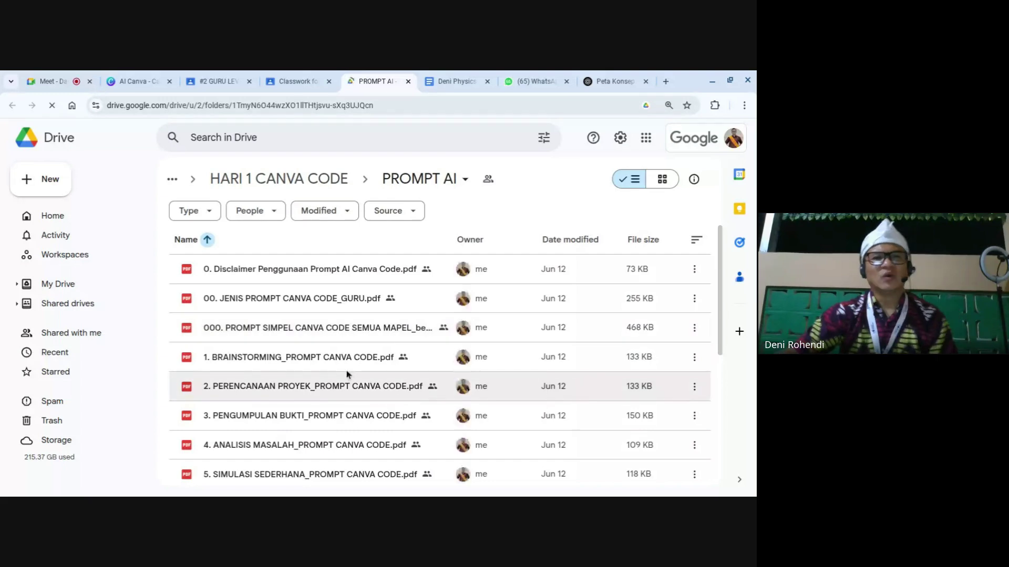
scroll(347, 374, down, 1)
scroll(340, 302, up, 1)
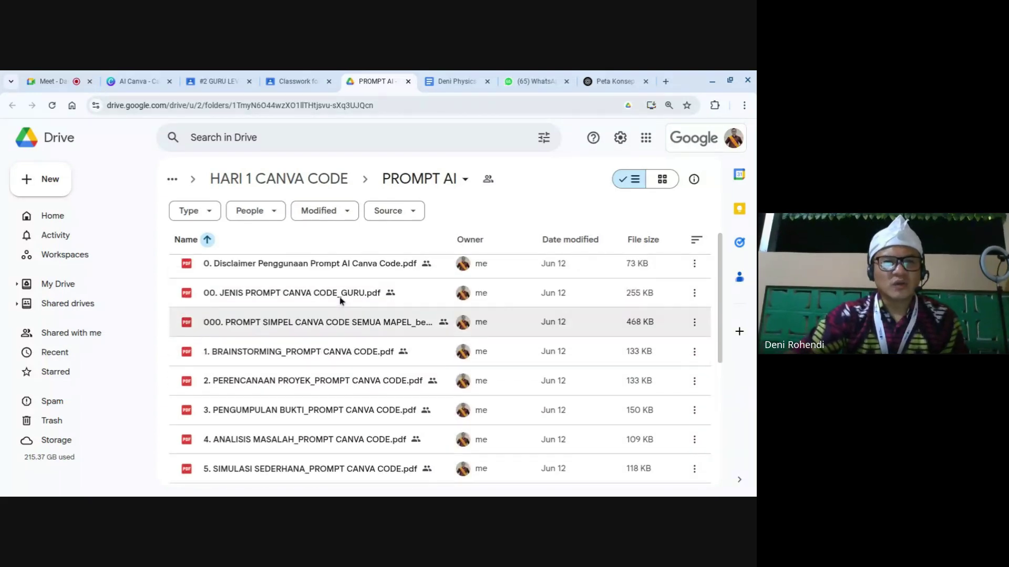
Open "00. JENIS PROMPT CANVA CODE_GURU.pdf" and read the prompt types described on pages 1 and 2.
double_click(247, 298)
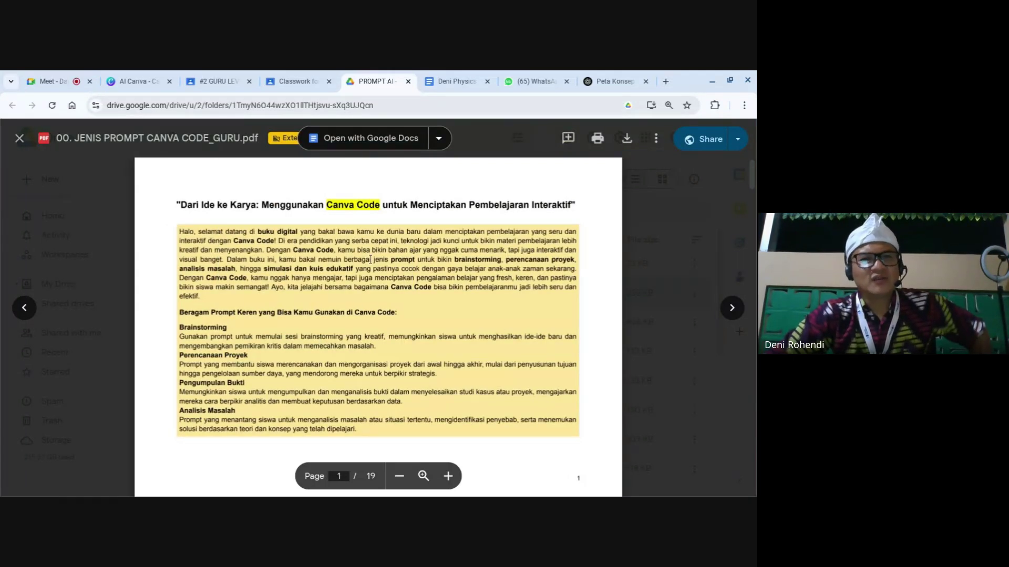
scroll(278, 248, down, 1)
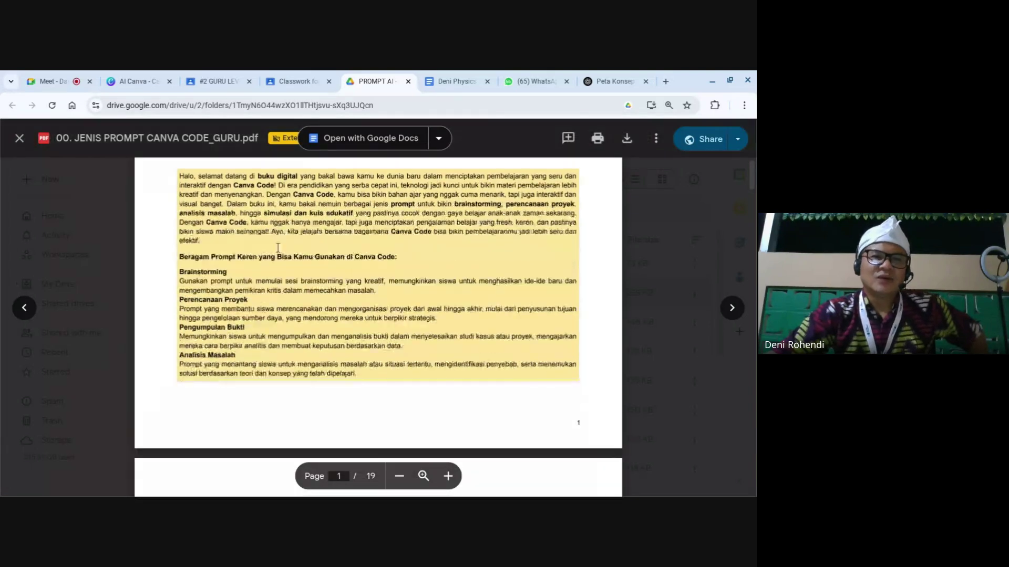
scroll(270, 254, up, 1)
scroll(263, 261, down, 2)
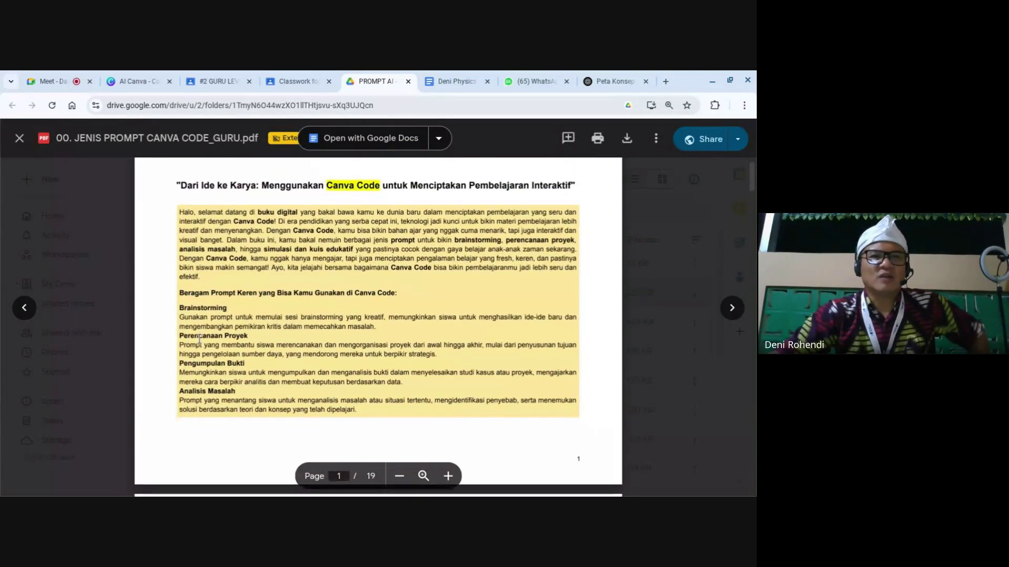
double_click(226, 229)
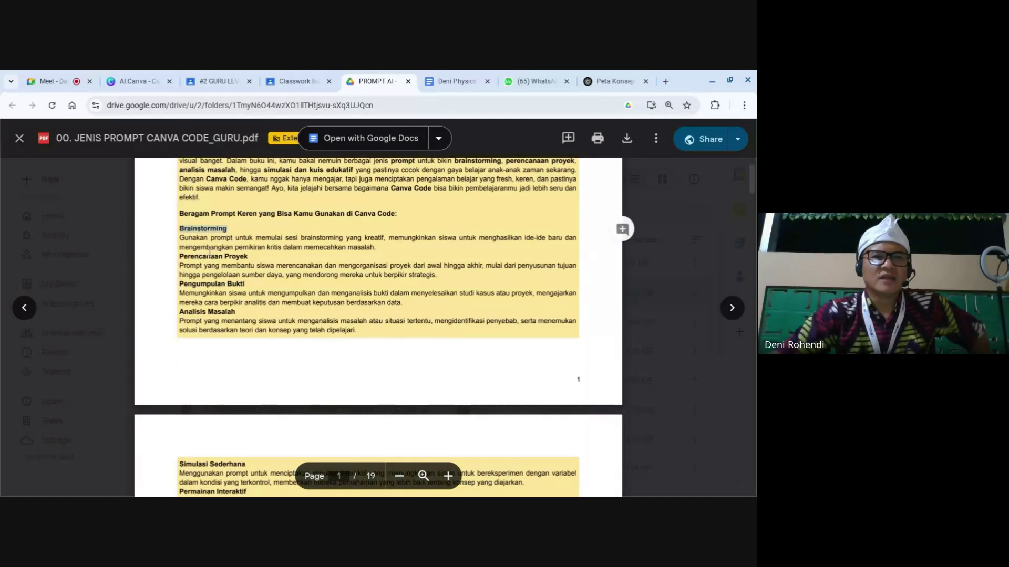
scroll(230, 303, down, 1)
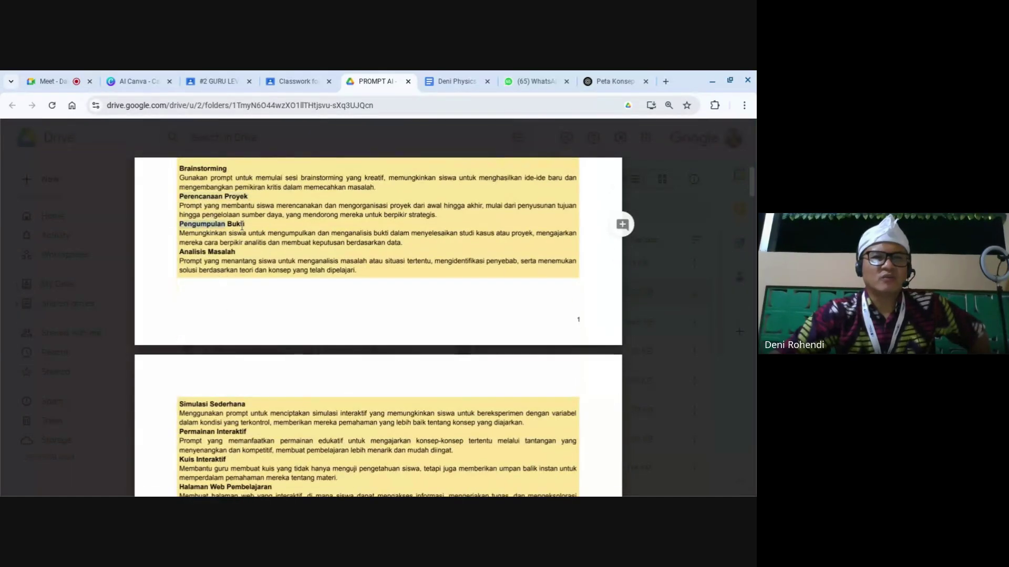
triple_click(206, 219)
scroll(205, 220, down, 1)
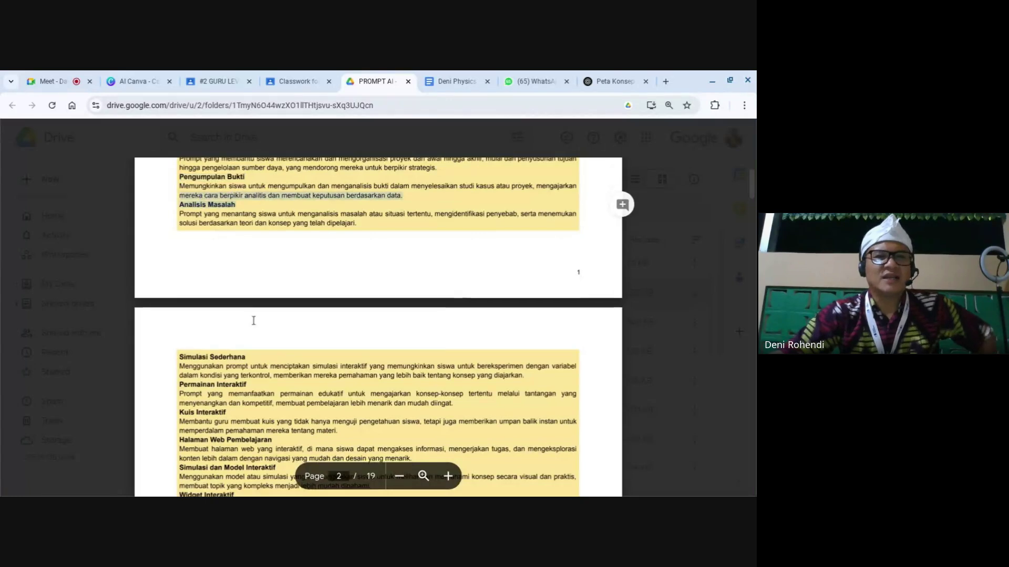
scroll(221, 221, down, 3)
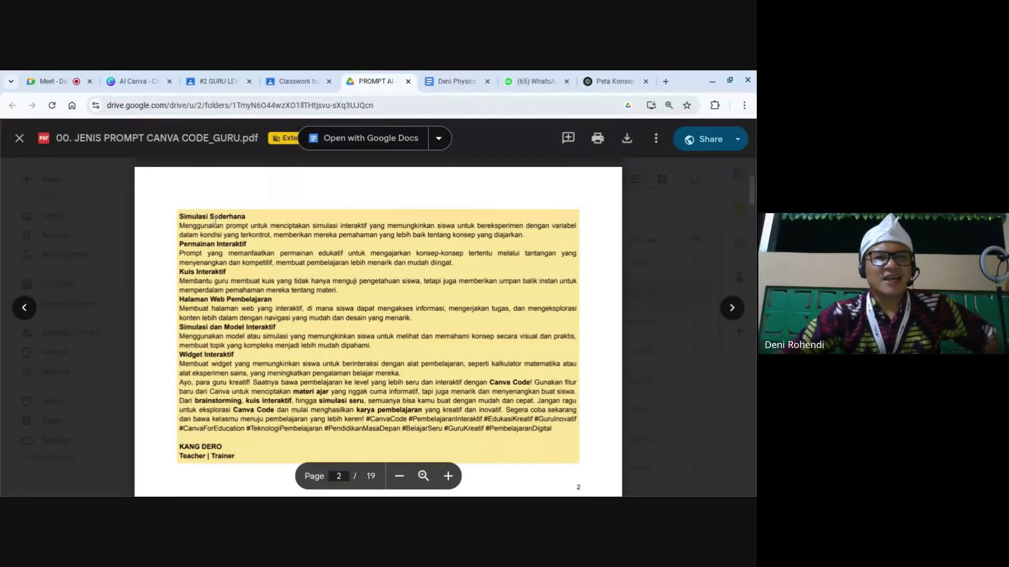
scroll(216, 315, down, 1)
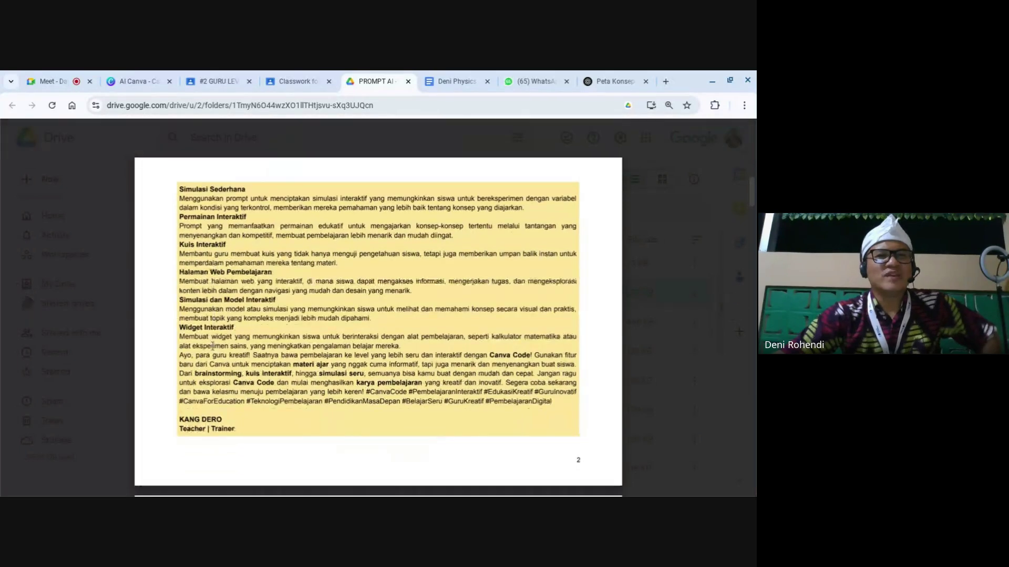